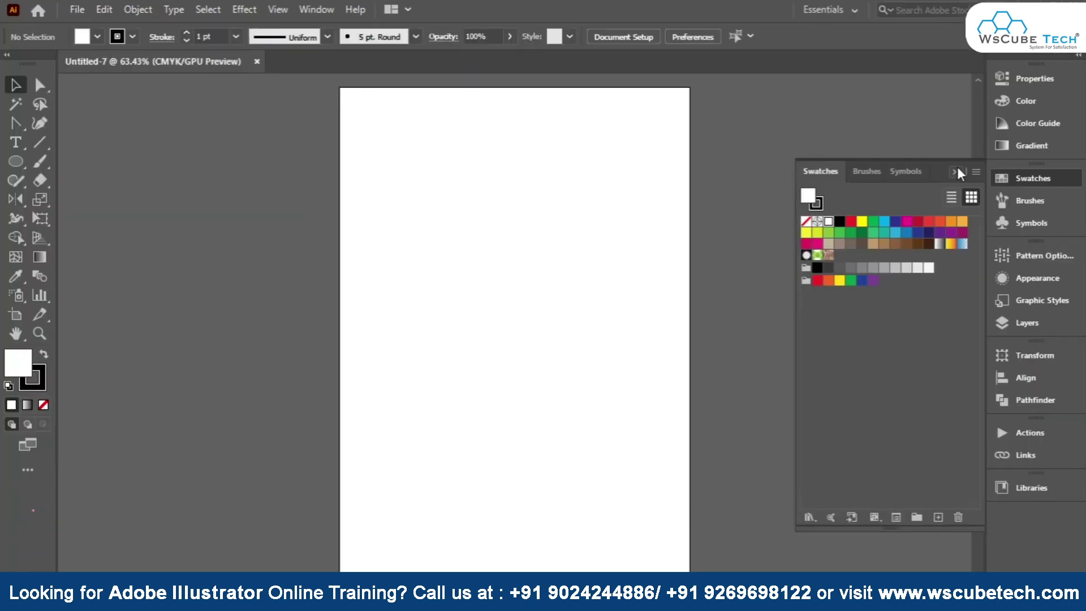
- Close the floating Swatches panel to reveal the blank A4 portrait artboard
click(957, 171)
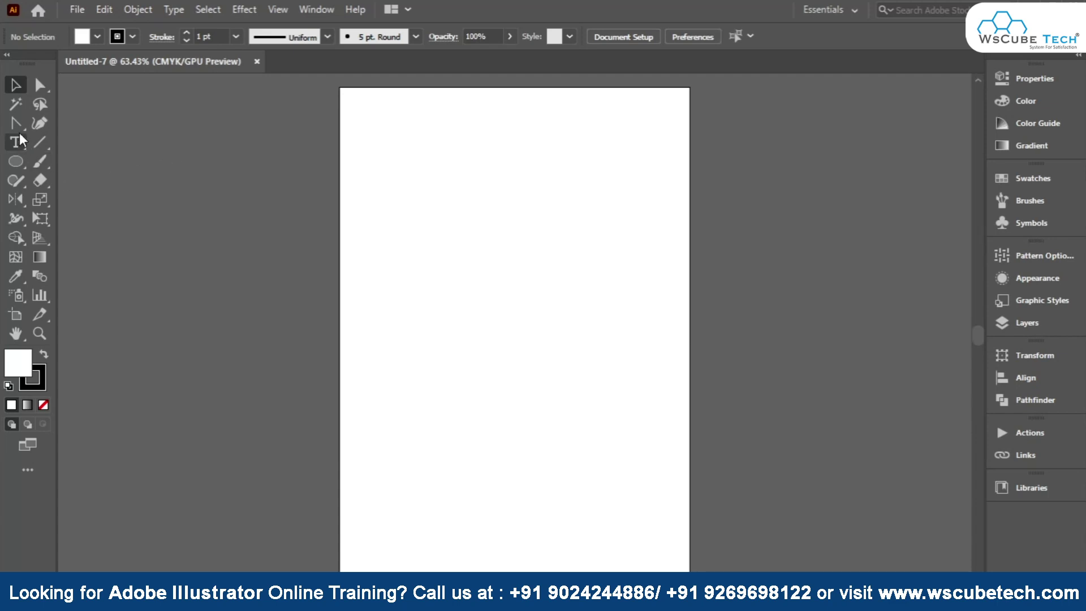
drag(19, 128, 79, 119)
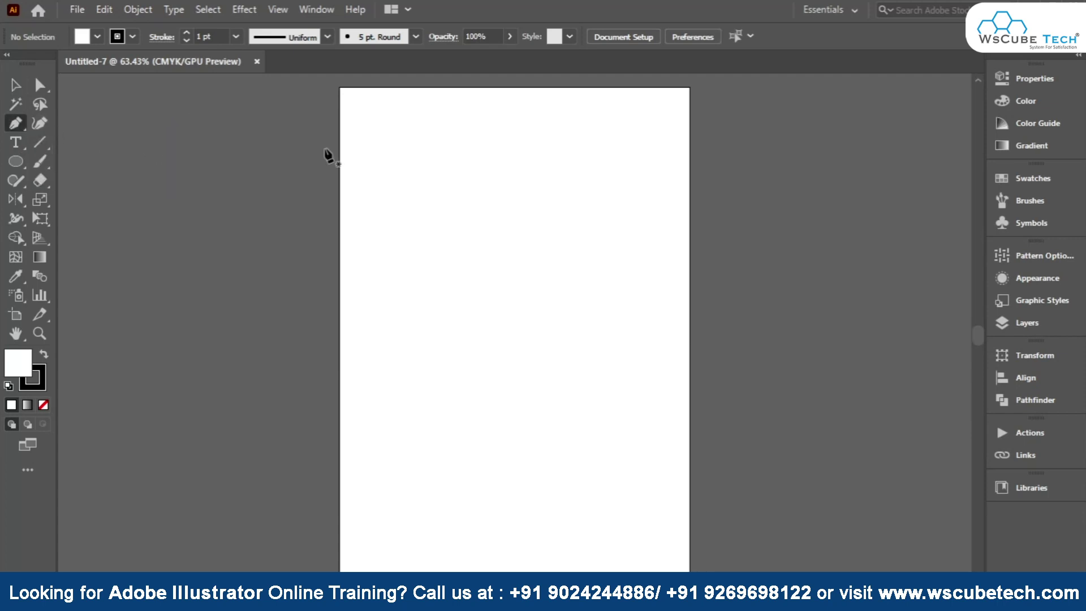
- Draw a curved wave shape at the page's top-right corner and fill it cyan
click(689, 87)
click(690, 169)
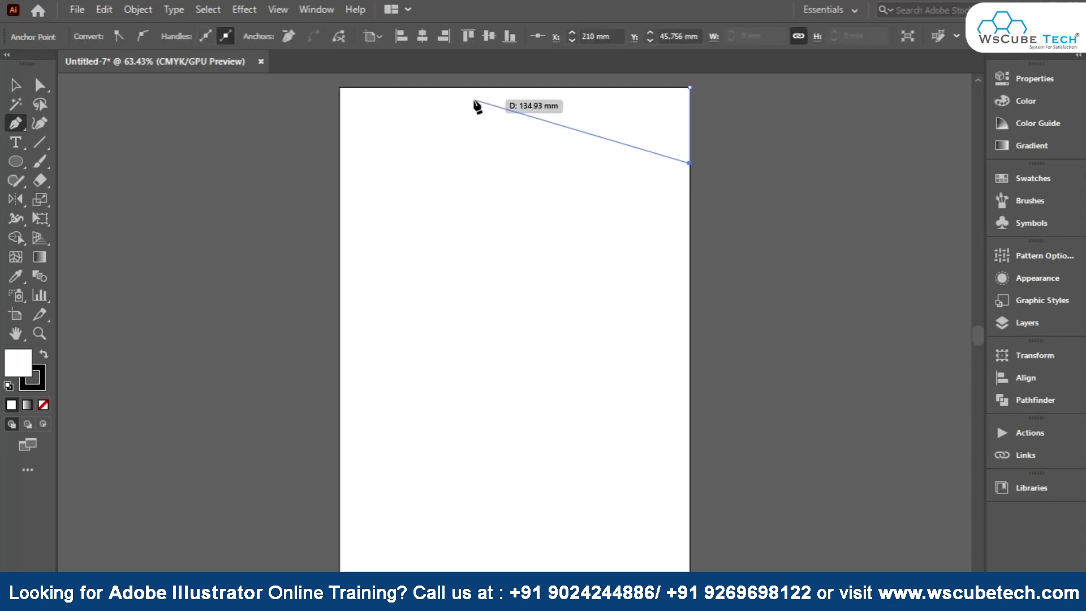
scroll(417, 80, up, 5)
drag(473, 259, 389, 164)
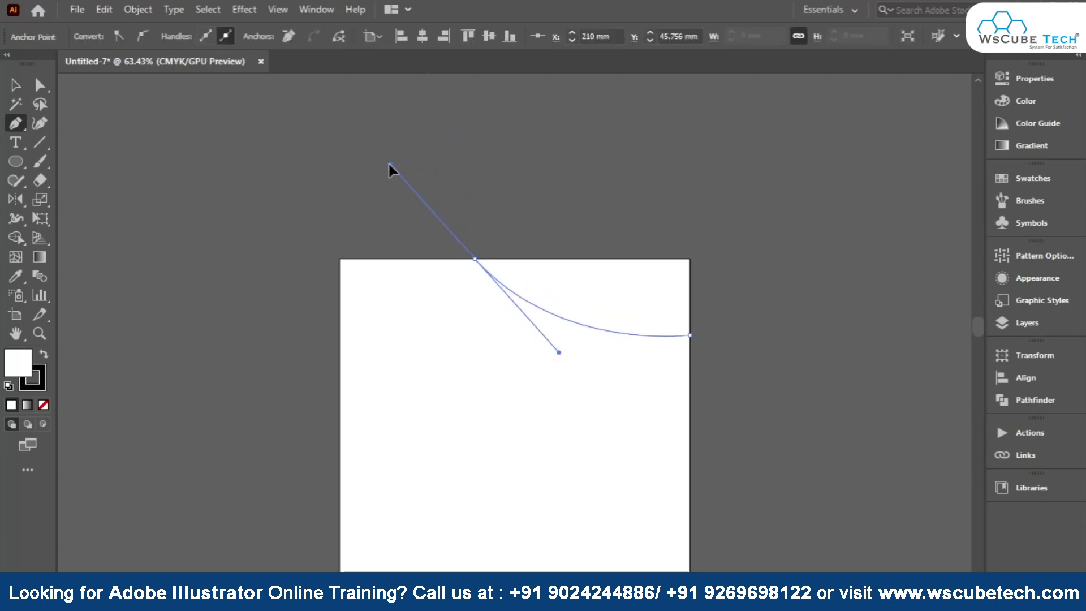
click(689, 259)
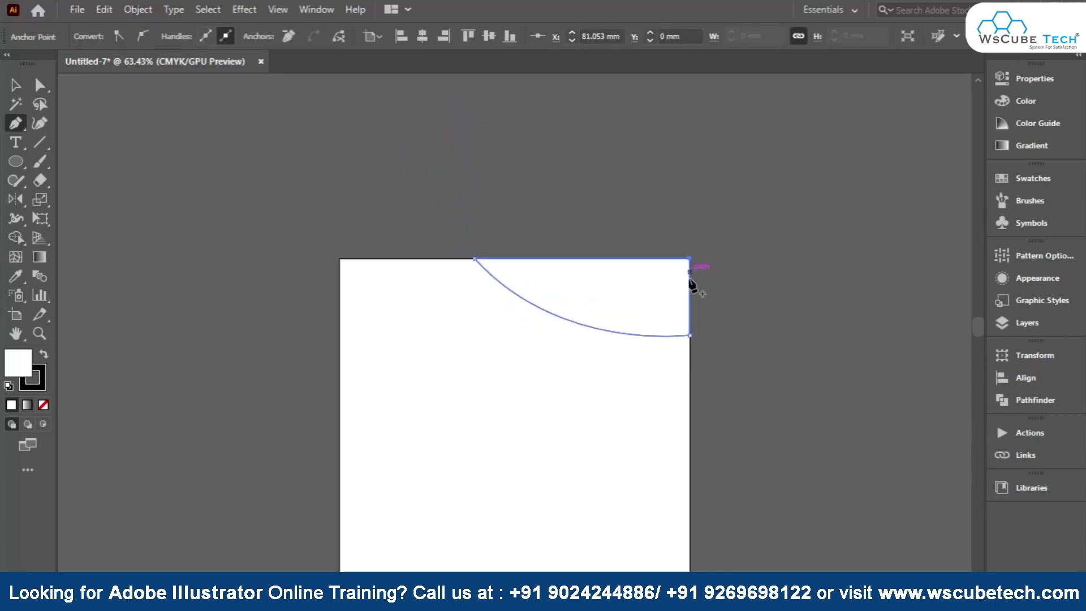
click(15, 83)
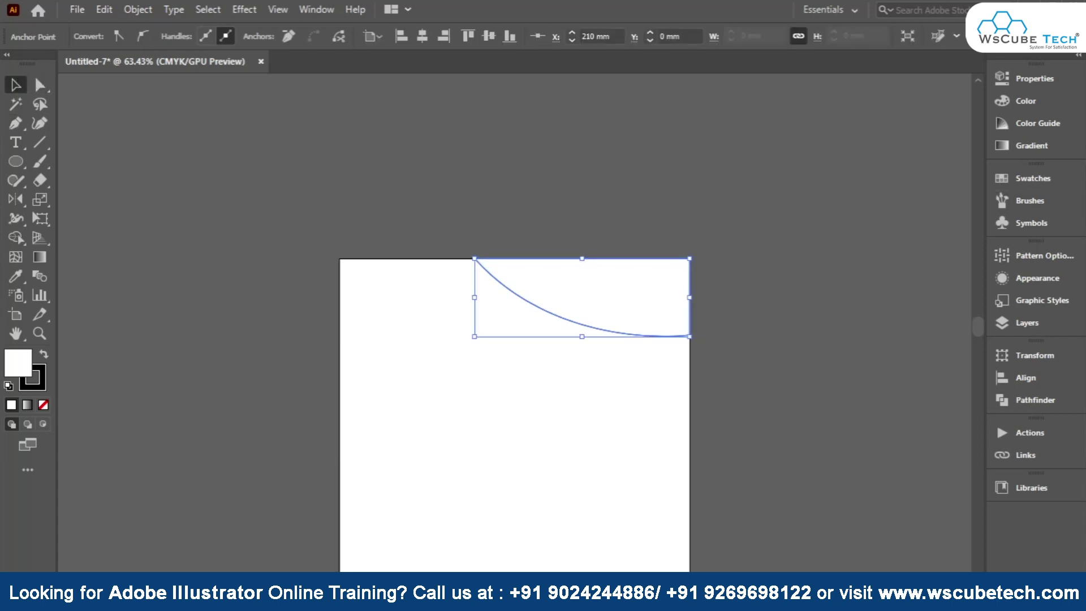
click(1022, 177)
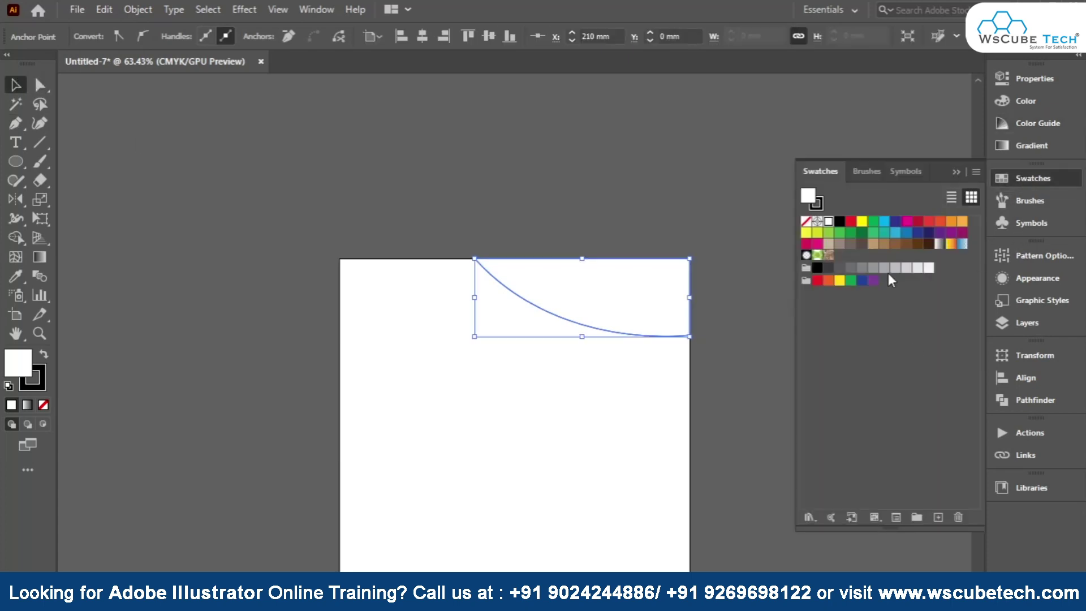
click(893, 233)
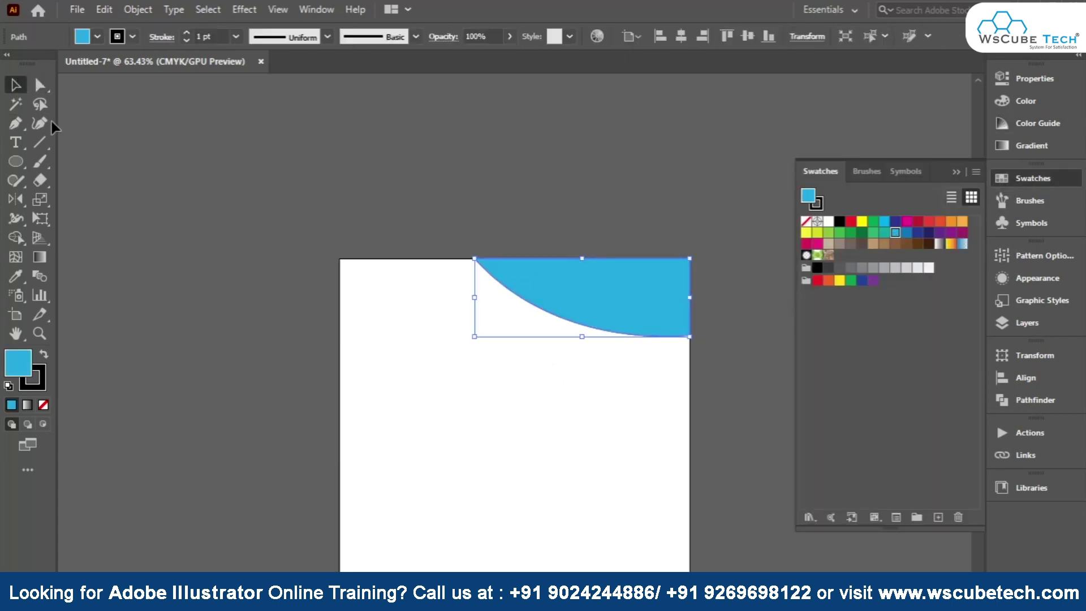
- Draw a curved stripe inside the cyan wave and fill it darker blue
click(15, 122)
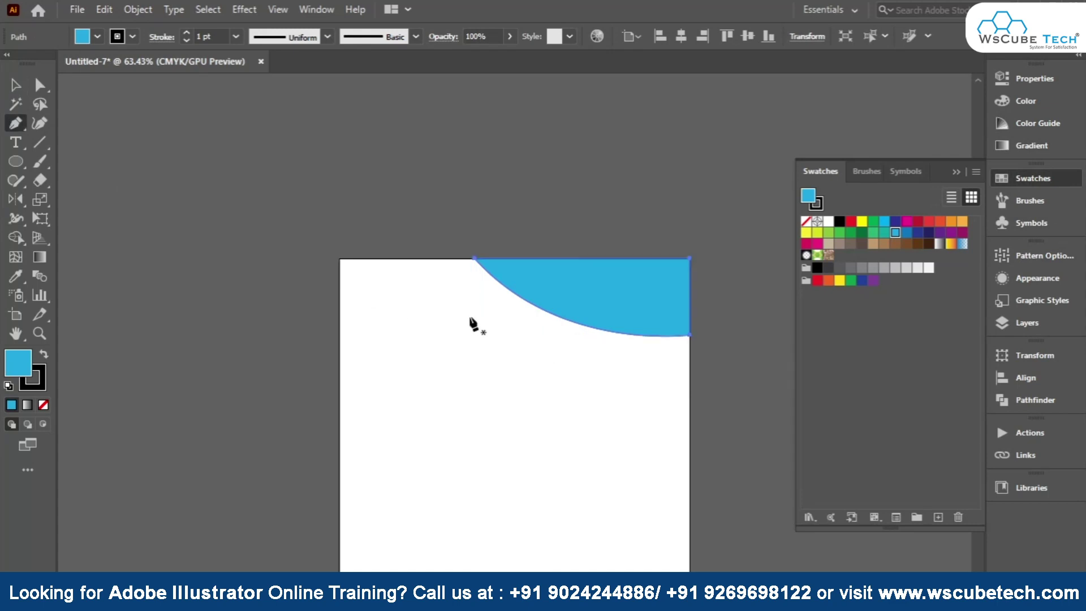
click(503, 269)
drag(689, 328, 748, 312)
drag(810, 326, 815, 326)
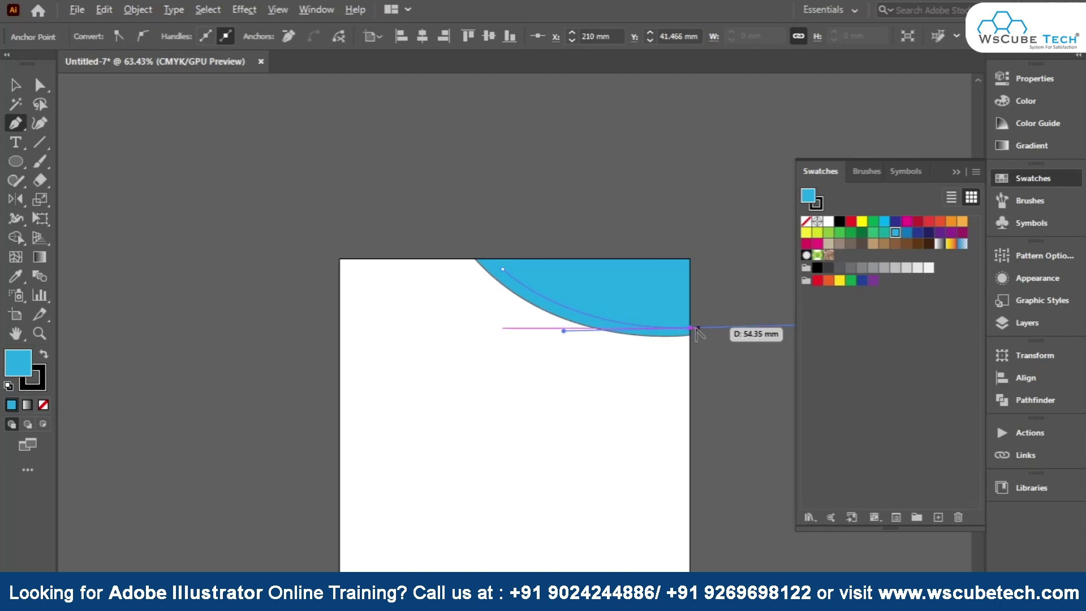
click(689, 329)
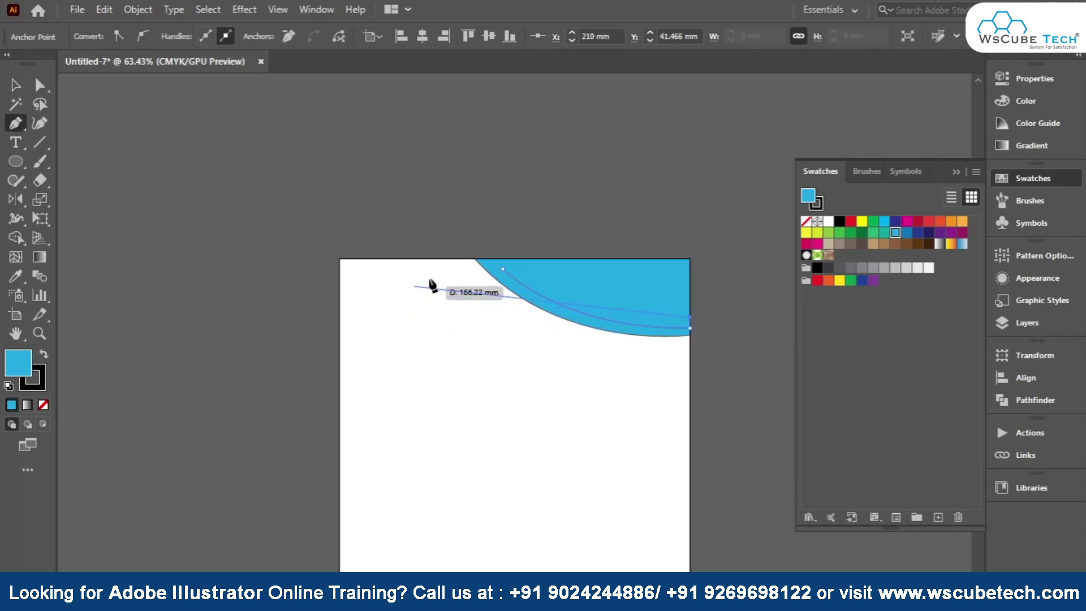
drag(503, 270, 444, 215)
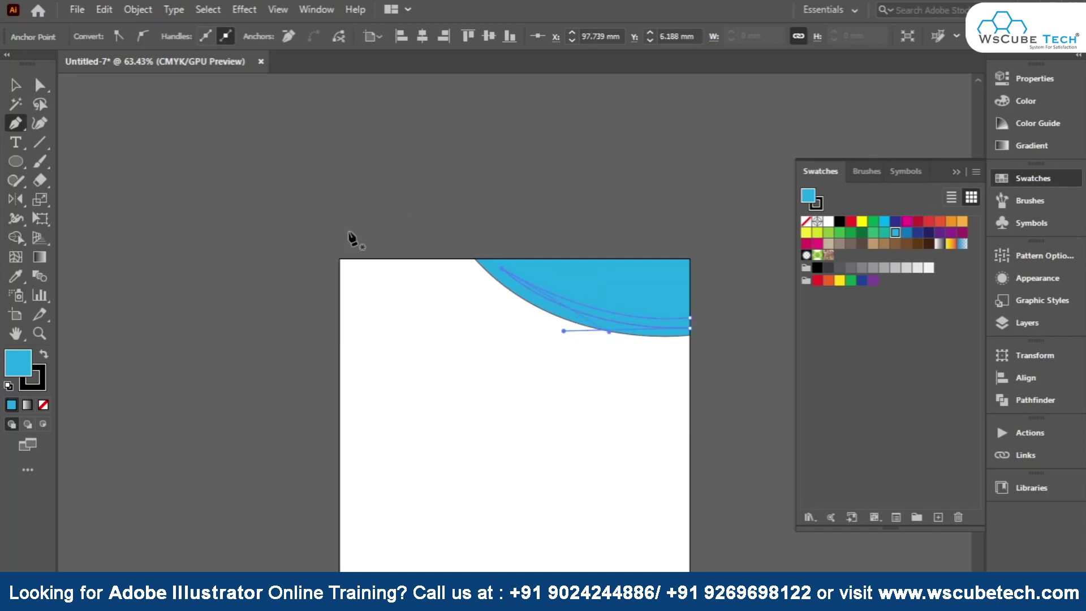
click(15, 86)
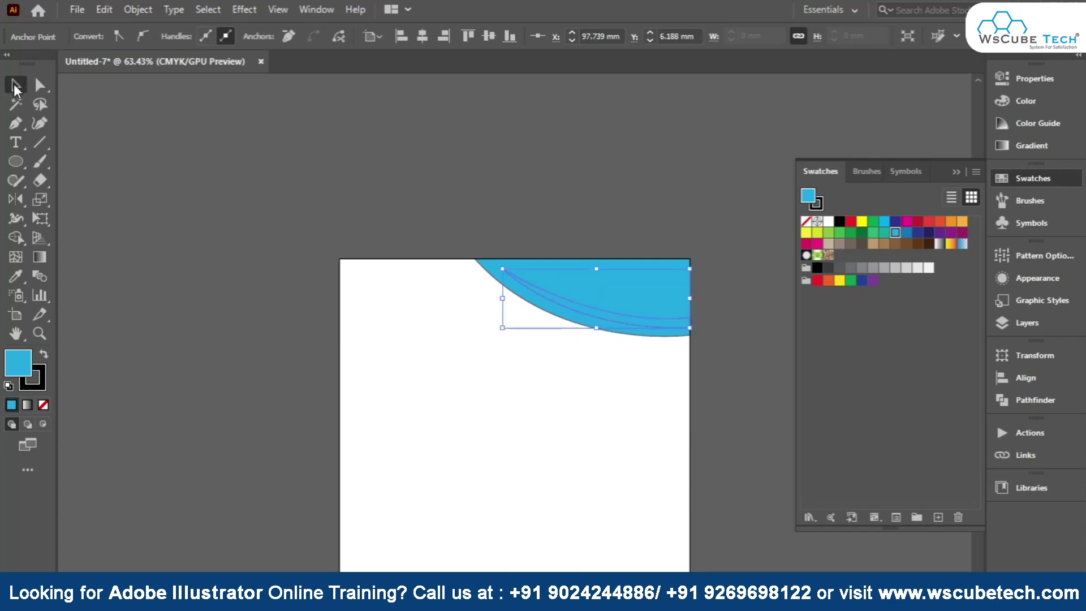
click(907, 232)
click(542, 209)
drag(575, 483, 470, 363)
- Select both wave shapes and set their stroke to None
drag(264, 101, 674, 310)
click(39, 371)
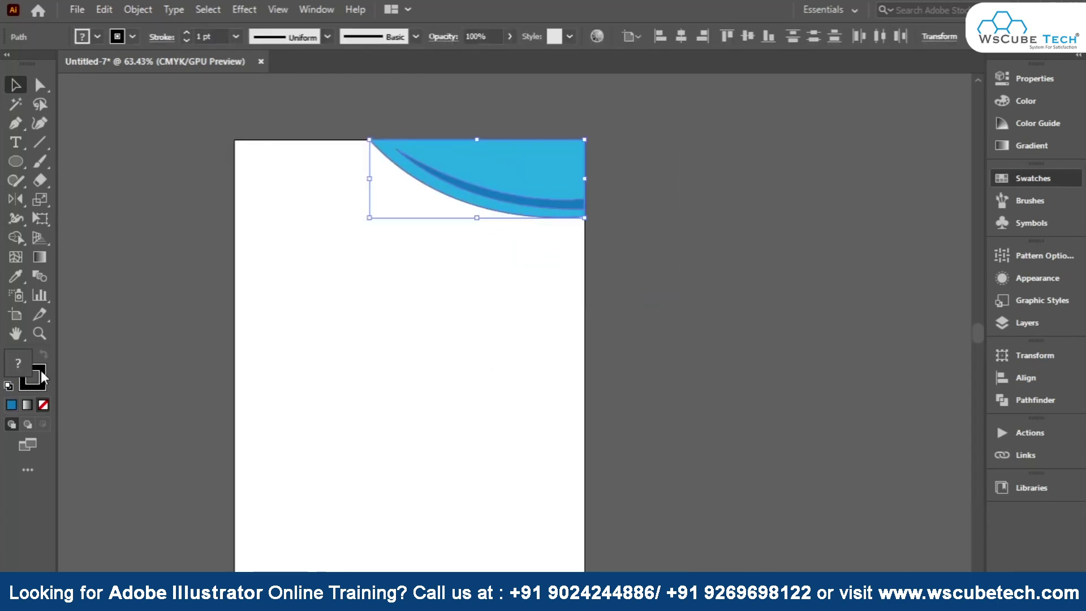
click(43, 404)
- Stretch the blue wave shapes taller downward and wider toward the left
click(230, 286)
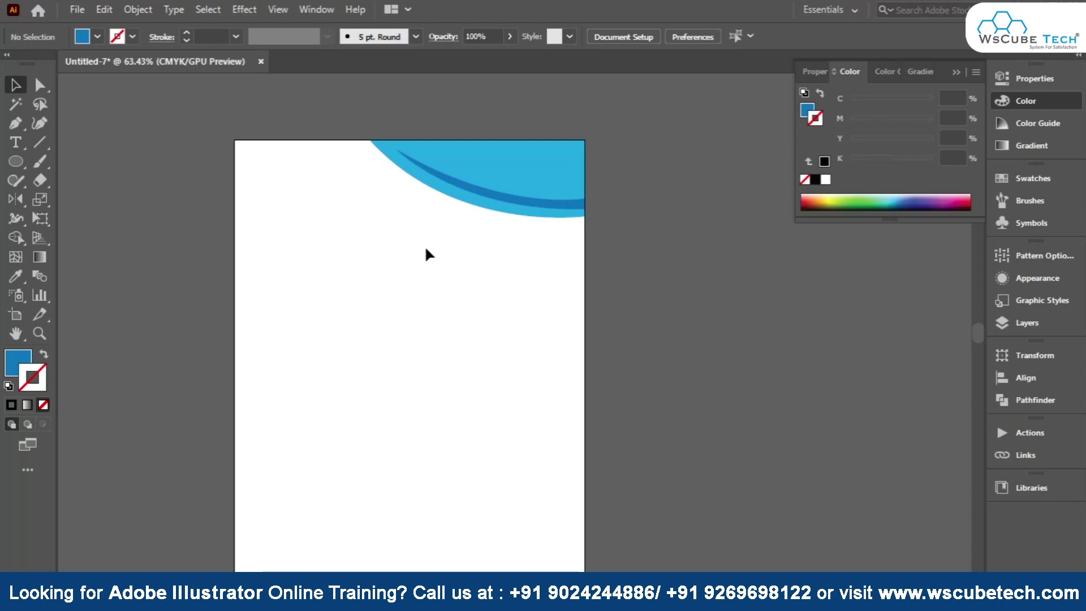
drag(472, 255, 482, 344)
drag(348, 186, 624, 358)
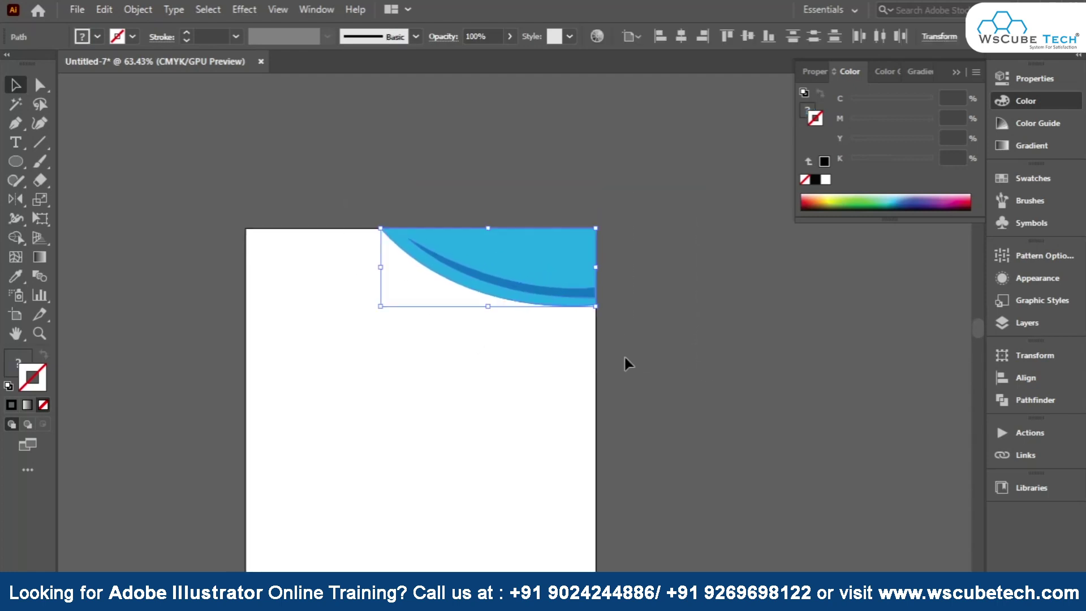
drag(595, 310, 594, 332)
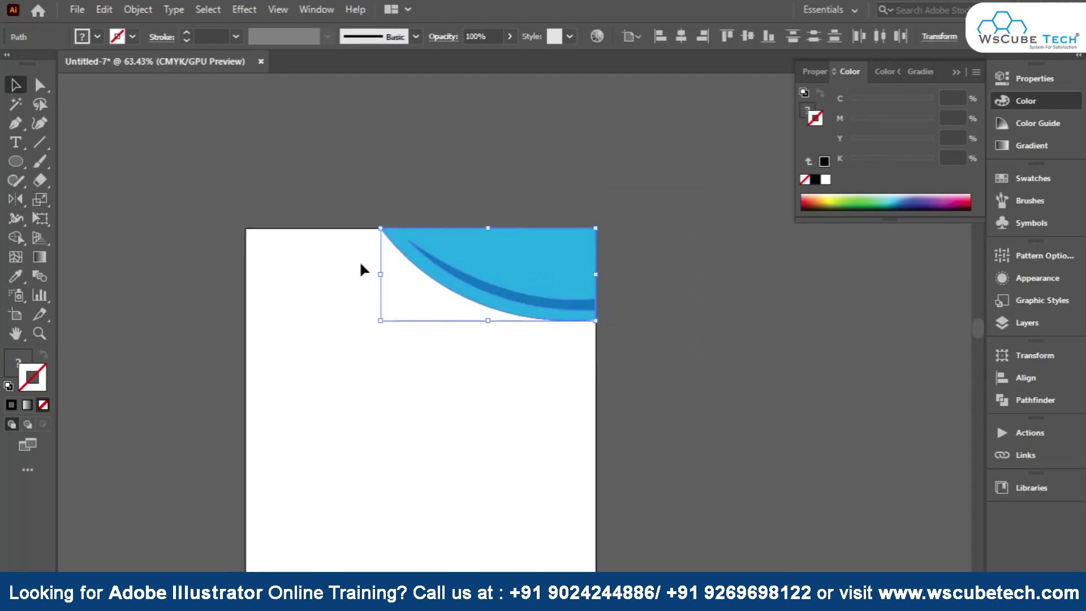
drag(376, 273, 317, 276)
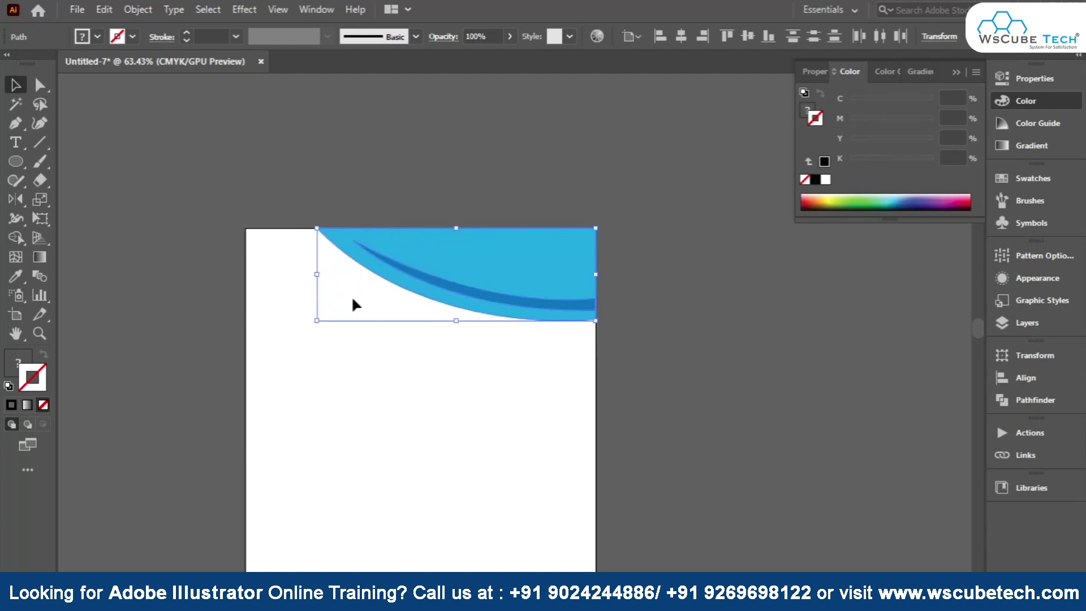
click(274, 334)
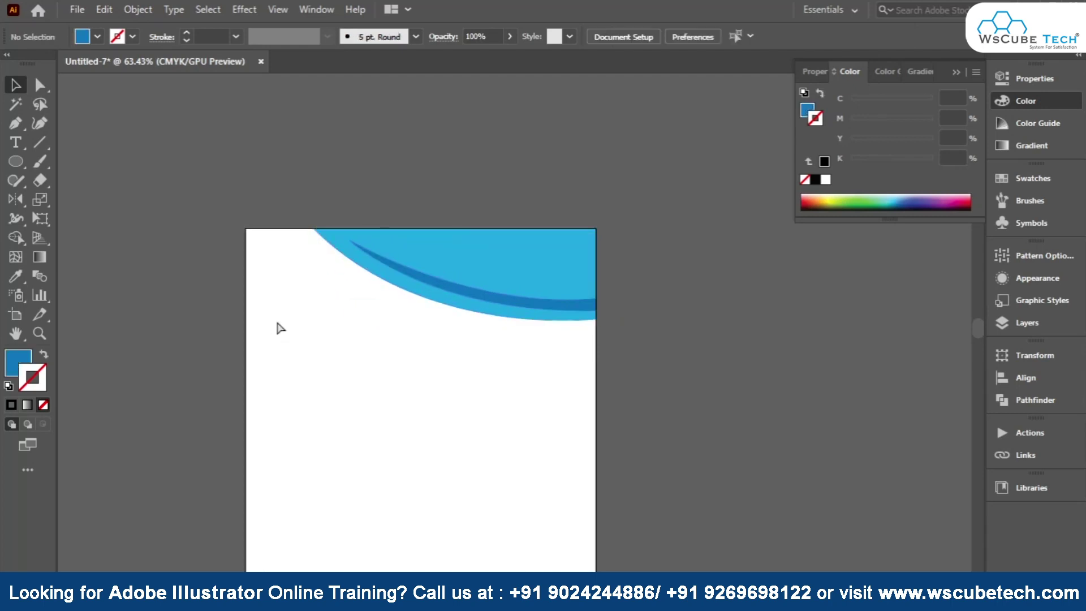
scroll(371, 337, up, 2)
scroll(446, 402, up, 2)
scroll(446, 402, up, 2)
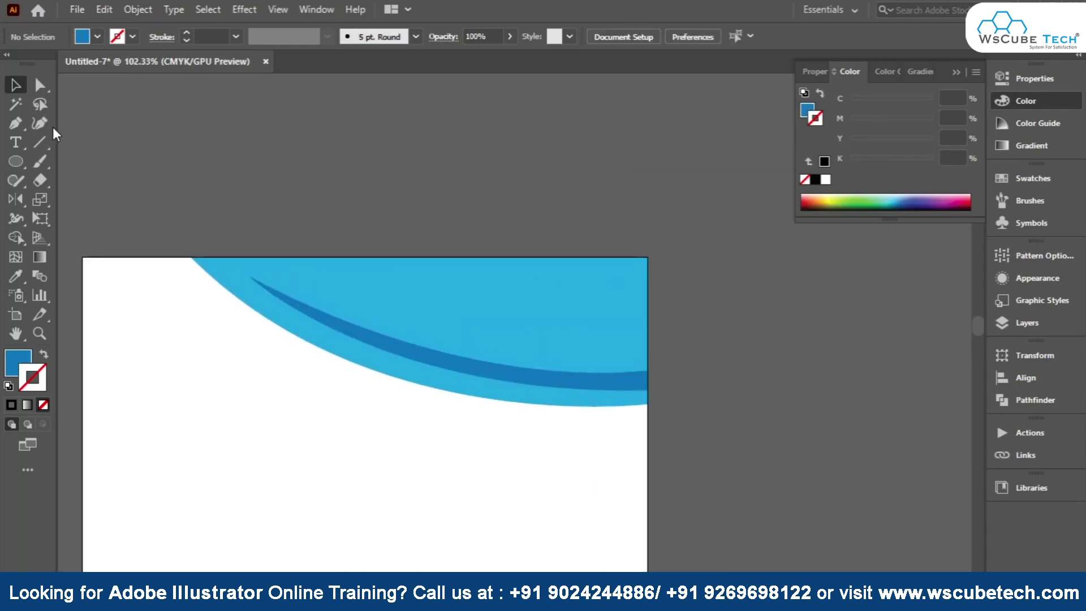
- Pen-draw a thin curved stripe along the wave's lower edge
click(218, 263)
mouse_move(647, 398)
mouse_down()
mouse_move(821, 378)
mouse_move(926, 382)
mouse_up()
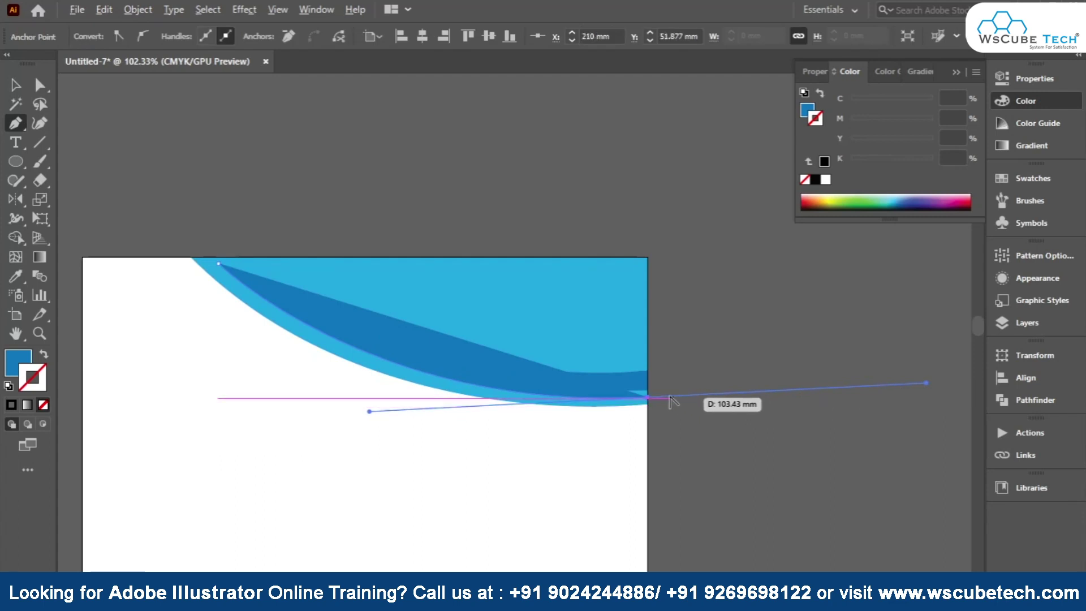
click(647, 398)
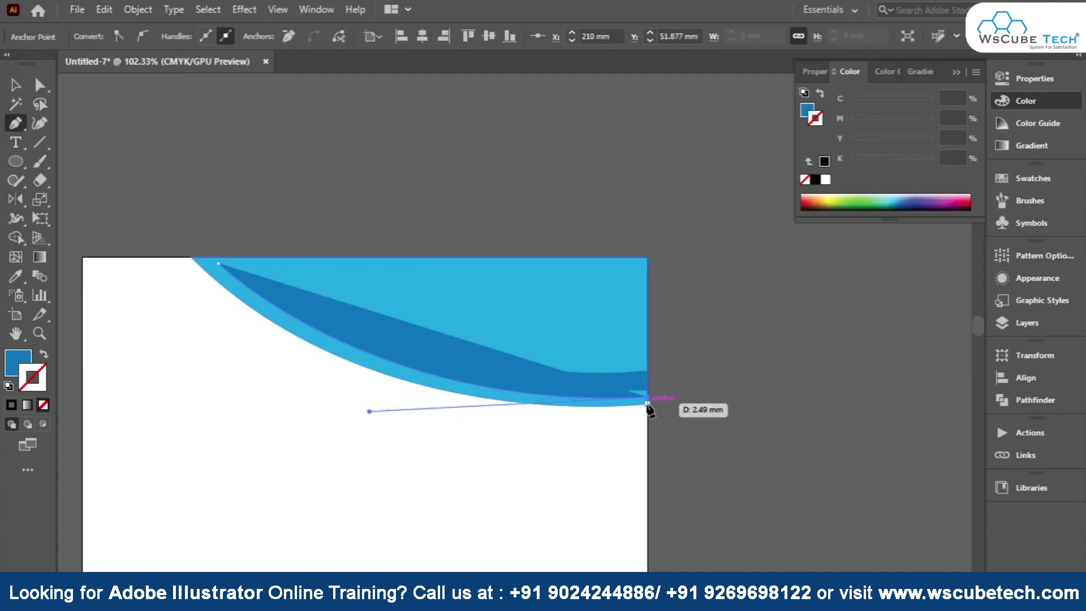
mouse_move(218, 262)
mouse_down()
mouse_move(133, 85)
mouse_move(185, 204)
mouse_up()
- Give the new stripe a white fill with no stroke, then view at actual size
click(827, 179)
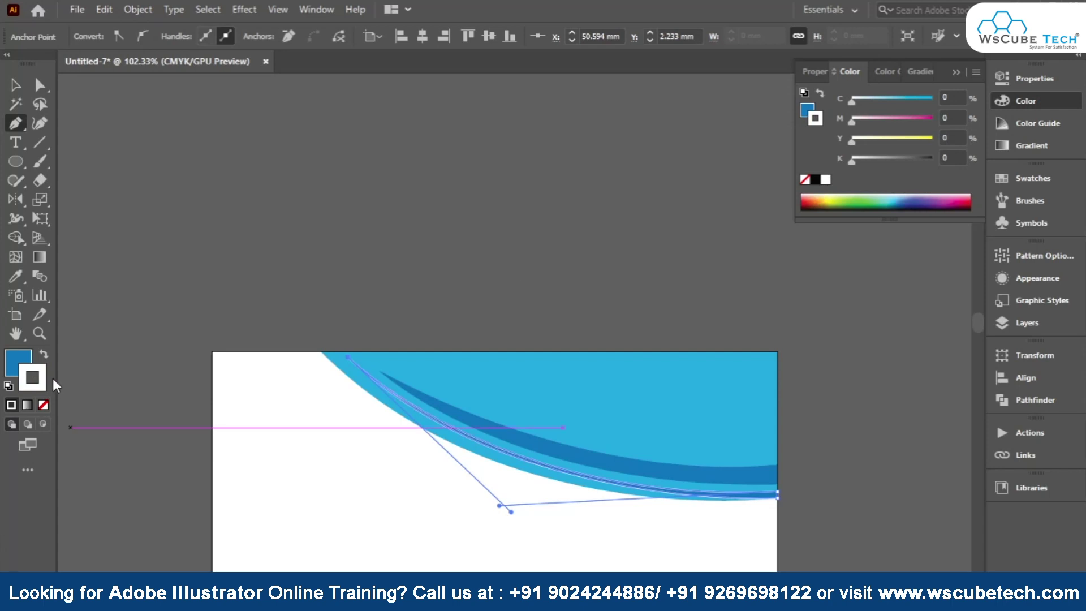
click(804, 180)
click(25, 362)
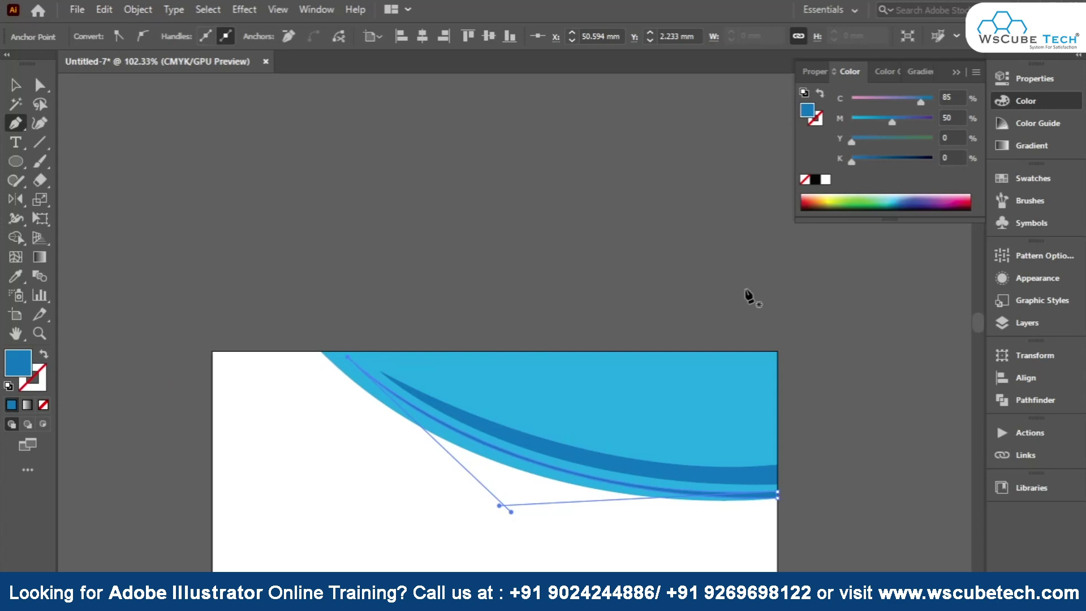
click(823, 180)
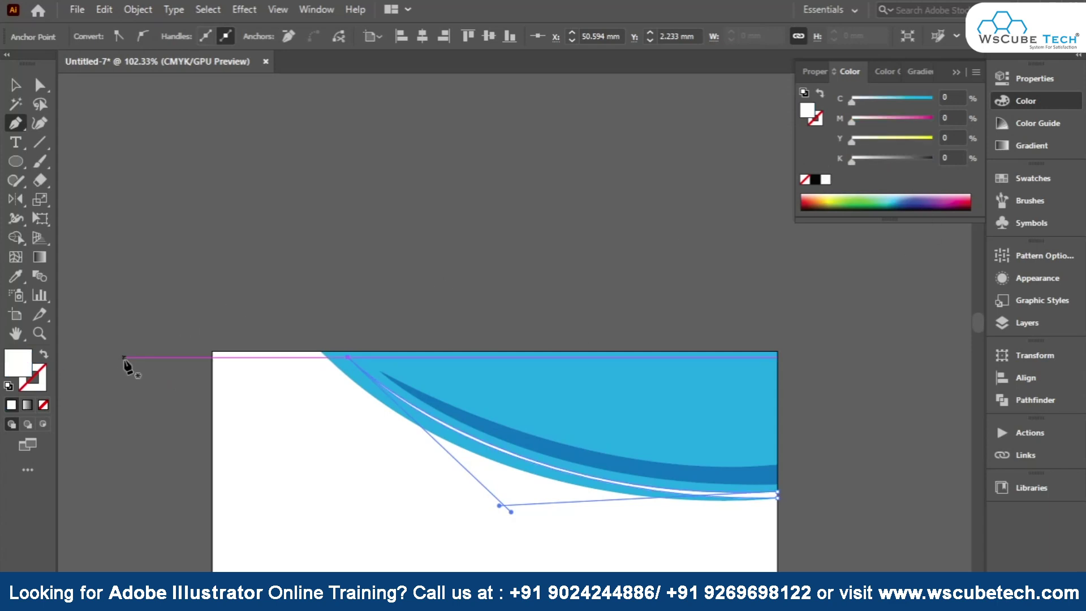
click(16, 84)
click(146, 180)
scroll(354, 225, down, 4)
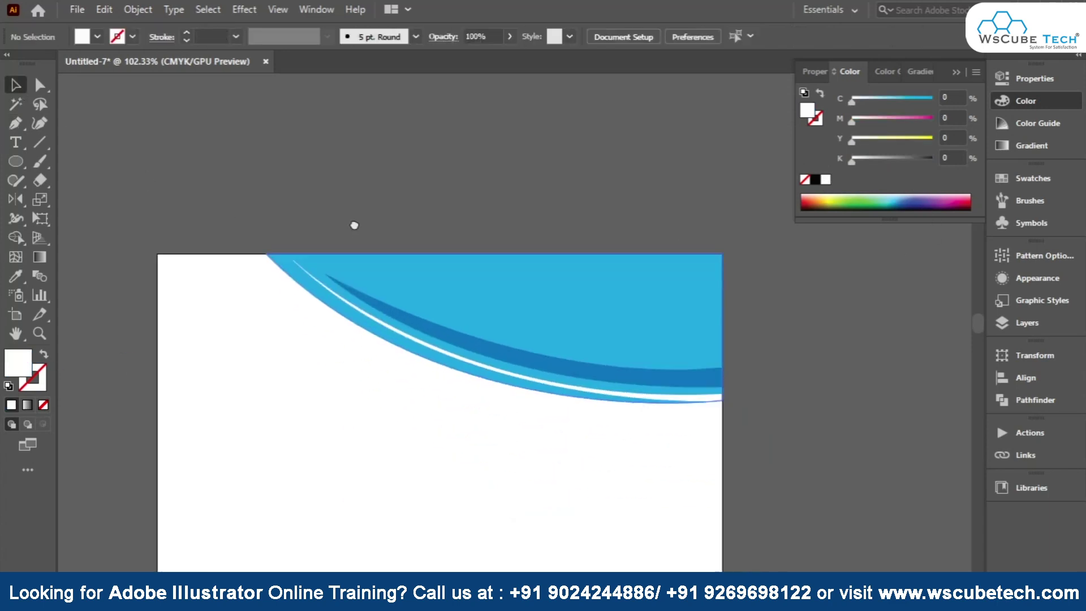
scroll(430, 435, down, 3)
key(ctrl+1)
drag(498, 267, 451, 336)
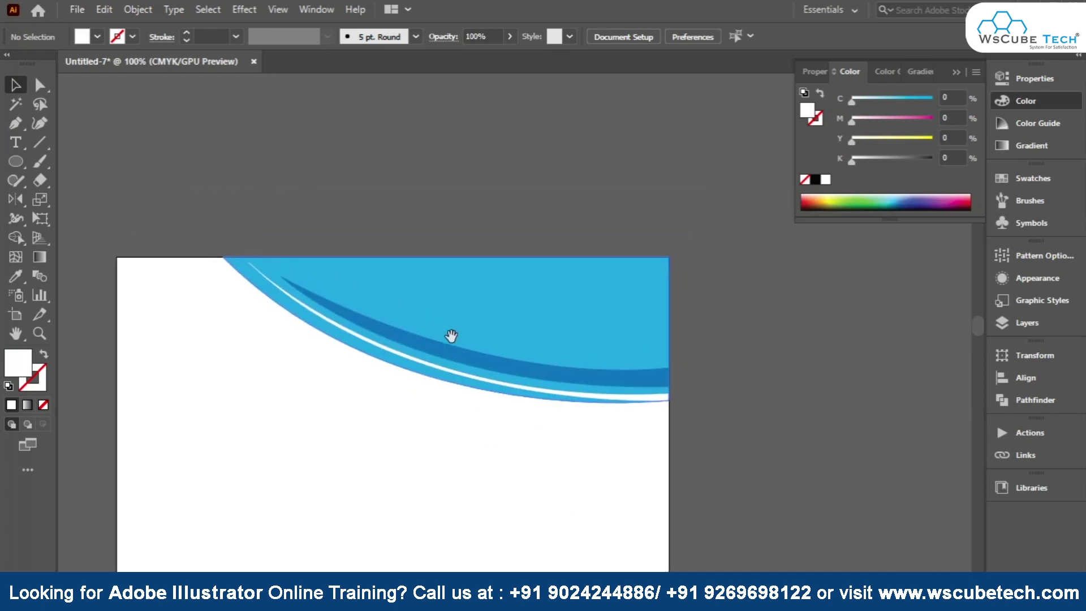
- Draw a cyan square below the wave and rotate it 45° into a diamond
click(266, 265)
click(176, 218)
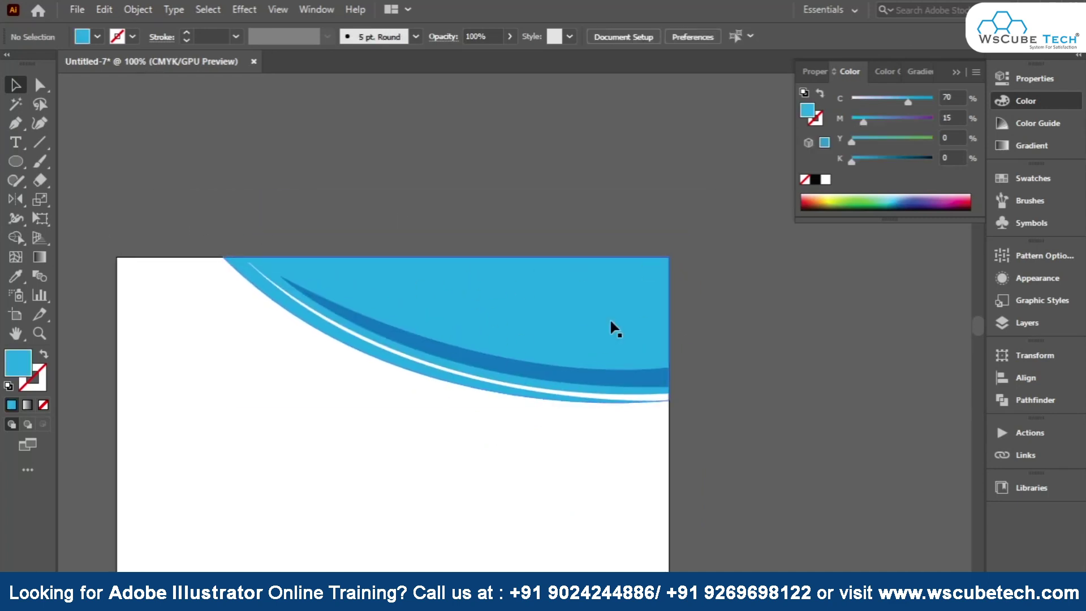
click(12, 163)
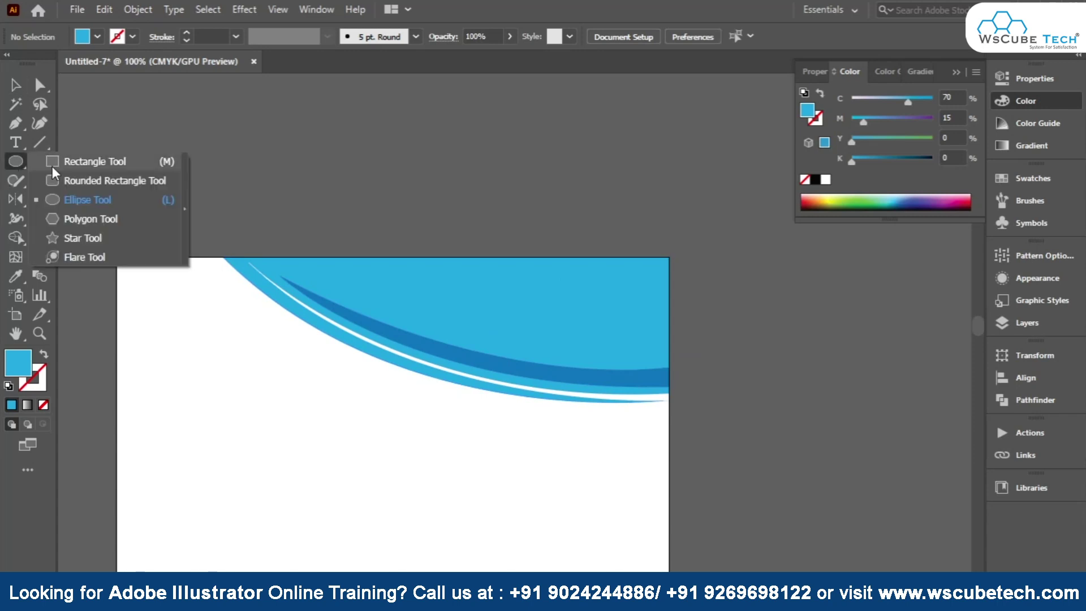
drag(12, 167, 79, 160)
drag(255, 403, 346, 491)
click(16, 86)
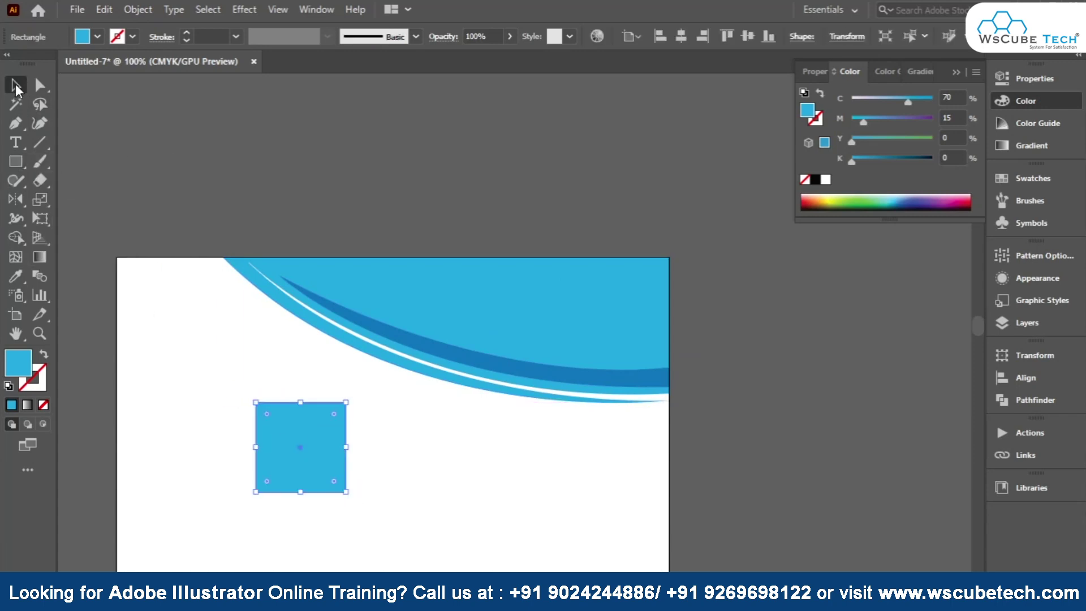
click(1034, 79)
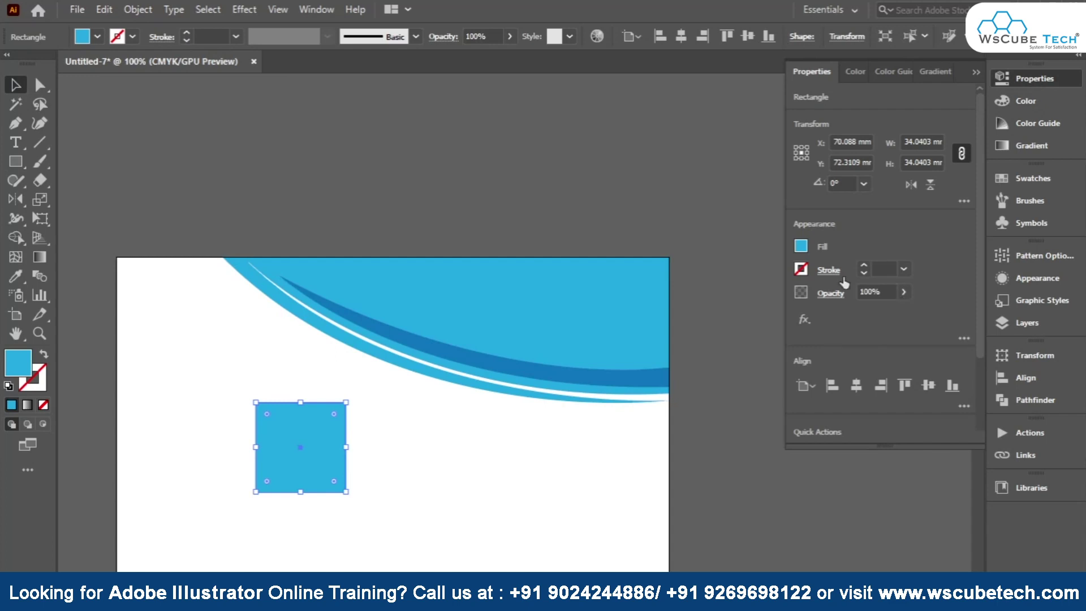
click(842, 183)
text(45)
key(Return)
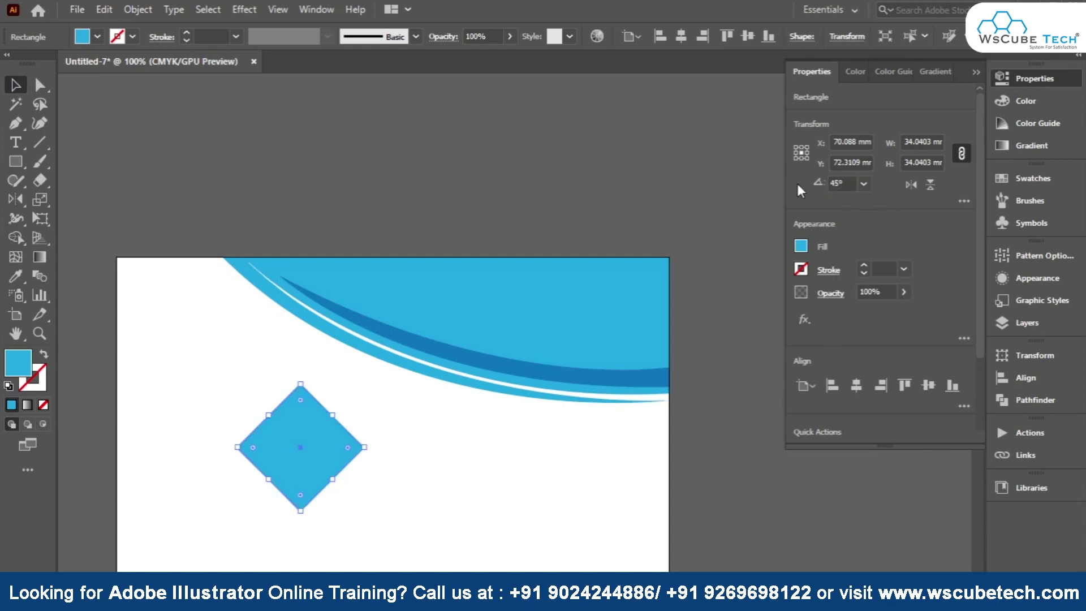
- Draw a wide cyan rectangle over the diamond's lower half and select both shapes
scroll(439, 492, down, 3)
scroll(439, 492, left, 3)
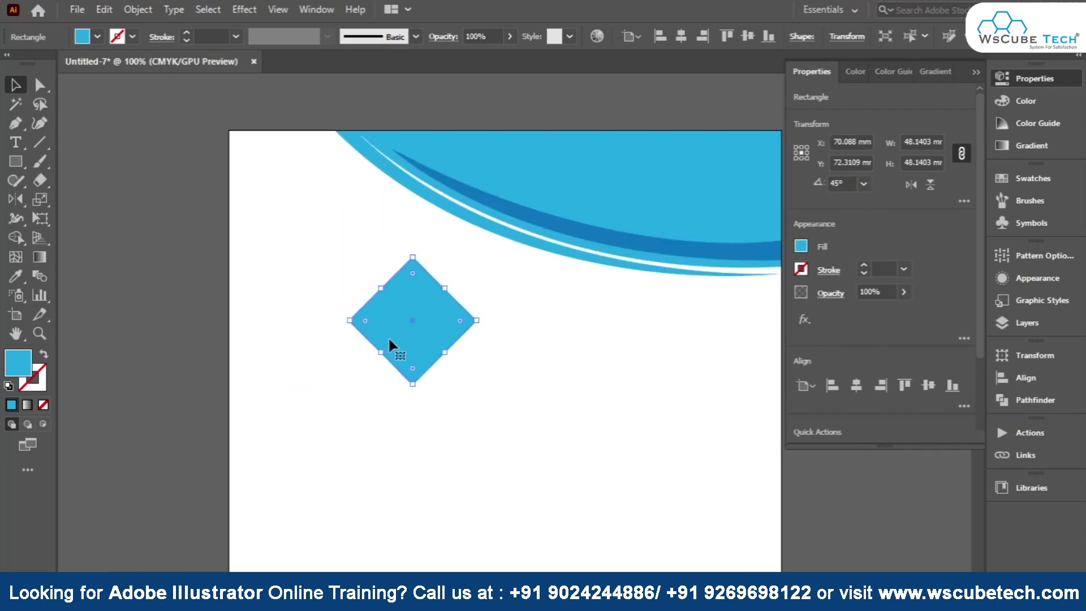
key(m)
click(344, 313)
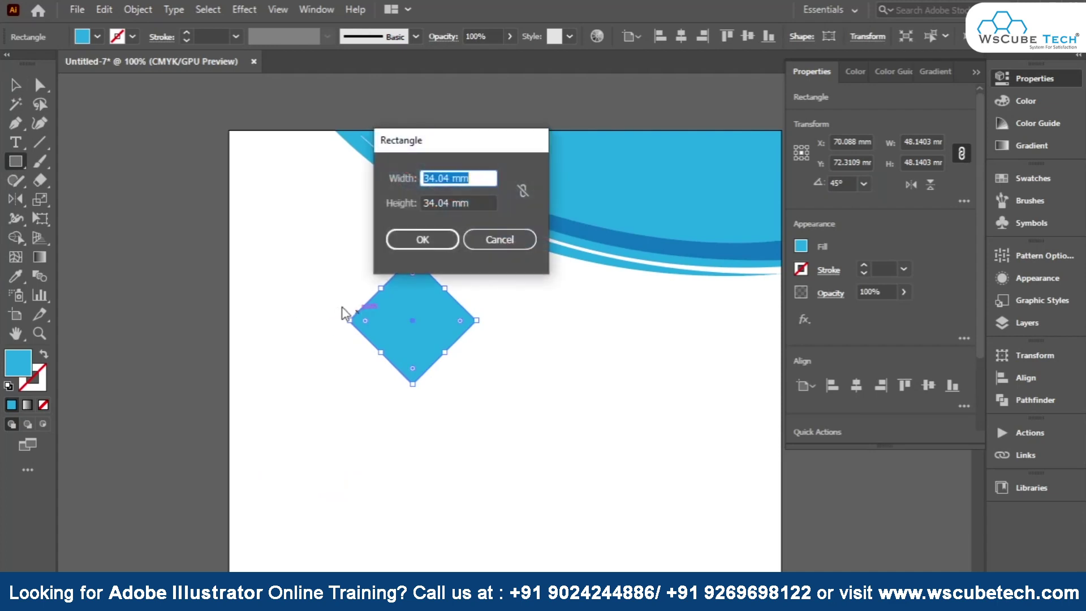
click(476, 240)
drag(327, 306, 500, 403)
click(16, 85)
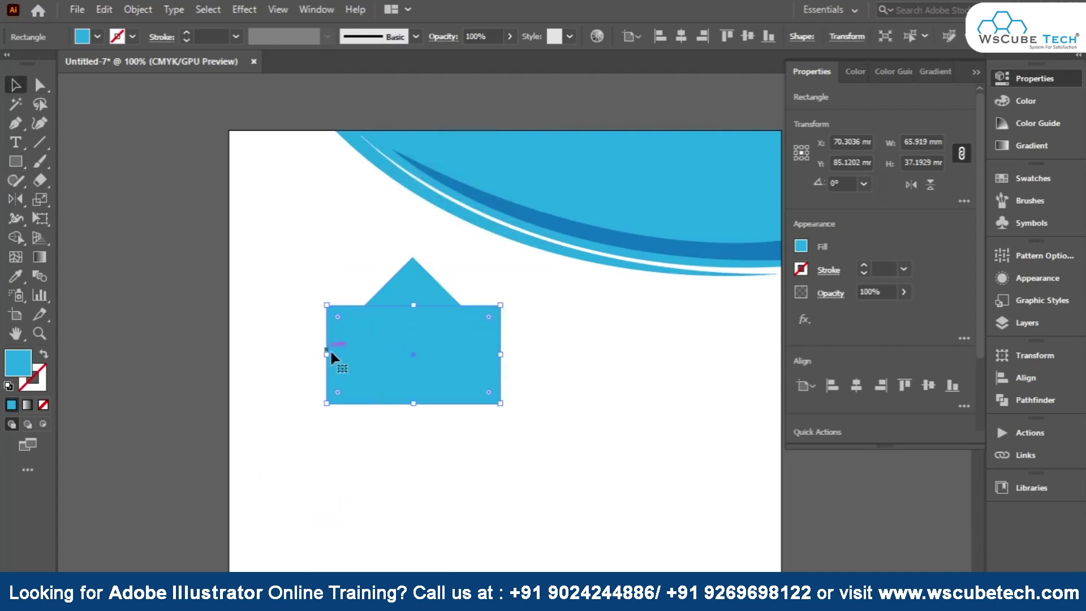
drag(324, 350, 332, 368)
shift+click(401, 290)
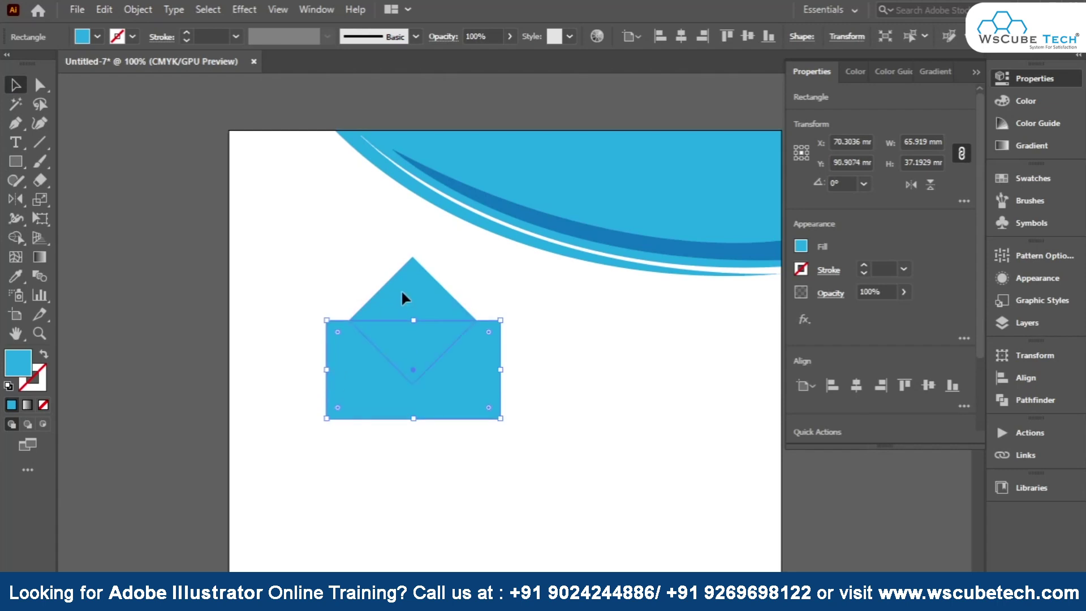
- Delete the rectangle and the diamond's lower half with Shape Builder, leaving a triangle
click(24, 240)
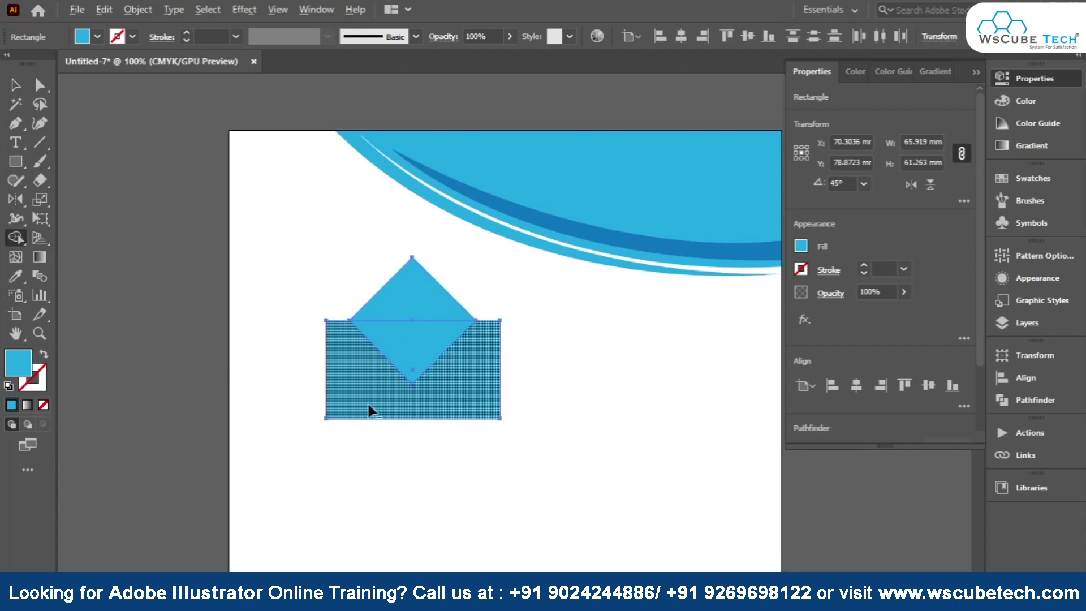
drag(368, 407, 420, 331)
key(v)
- Enlarge and offset the triangle, then delete the lower overlapping pieces to form a chevron
drag(349, 320, 275, 358)
mouse_move(396, 310)
mouse_down()
mouse_move(439, 341)
mouse_move(420, 395)
mouse_up()
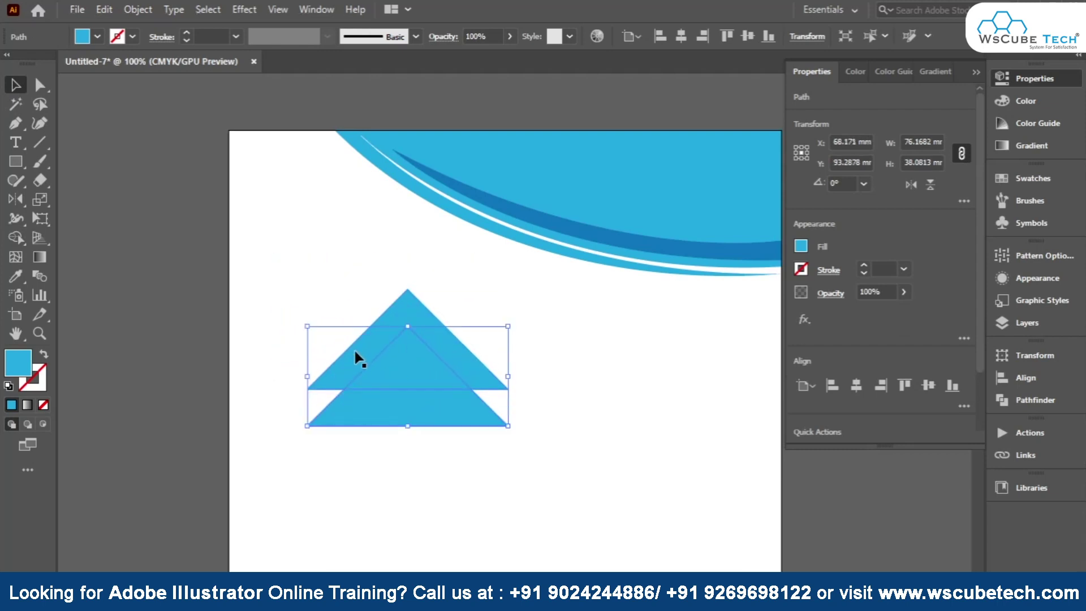
shift+click(356, 357)
click(15, 237)
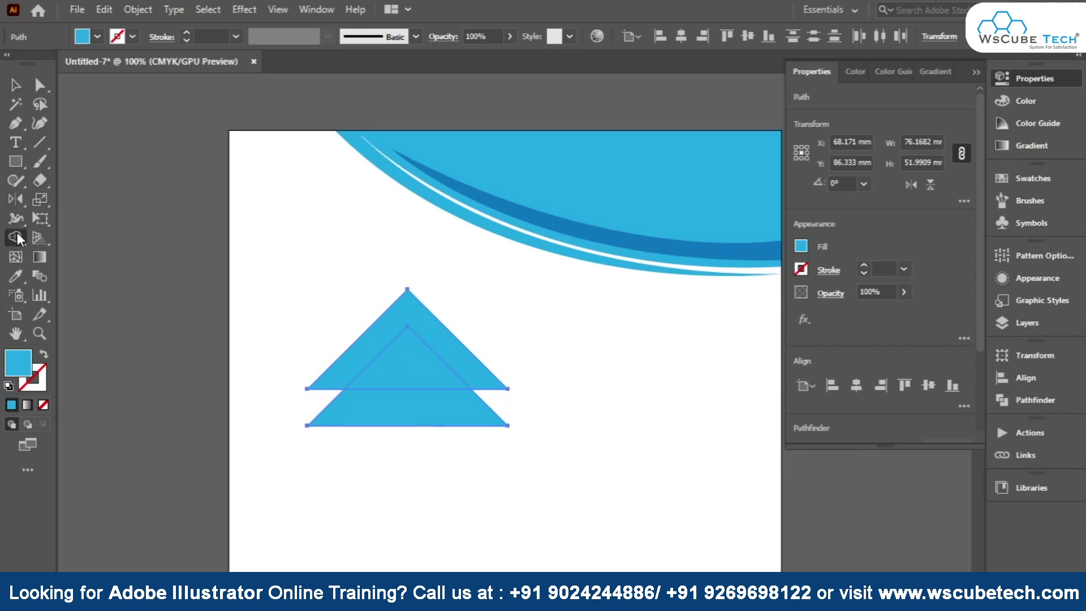
drag(401, 413, 413, 379)
click(16, 85)
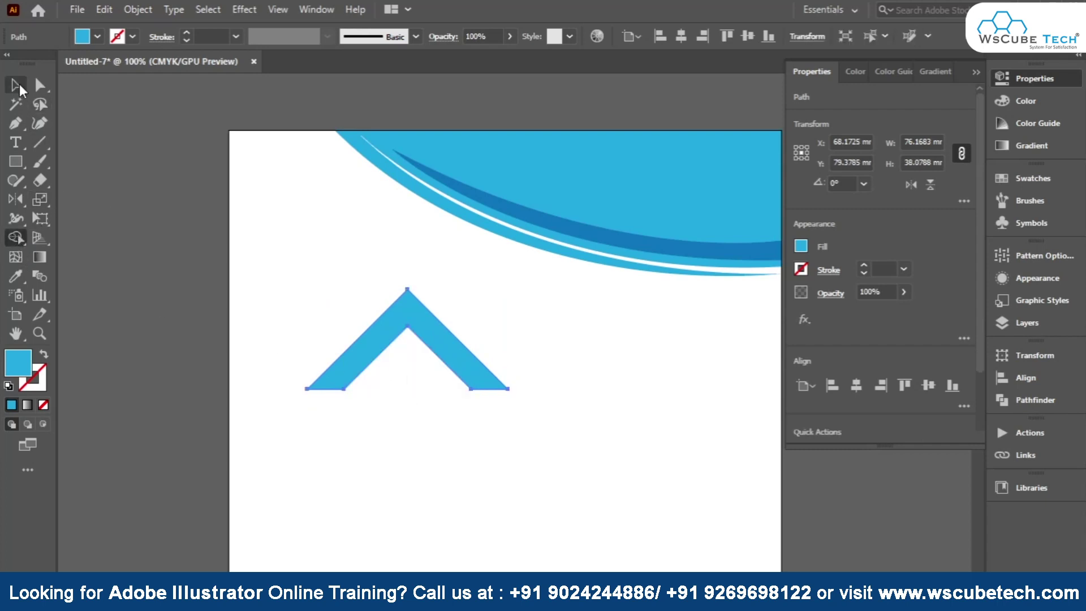
click(243, 419)
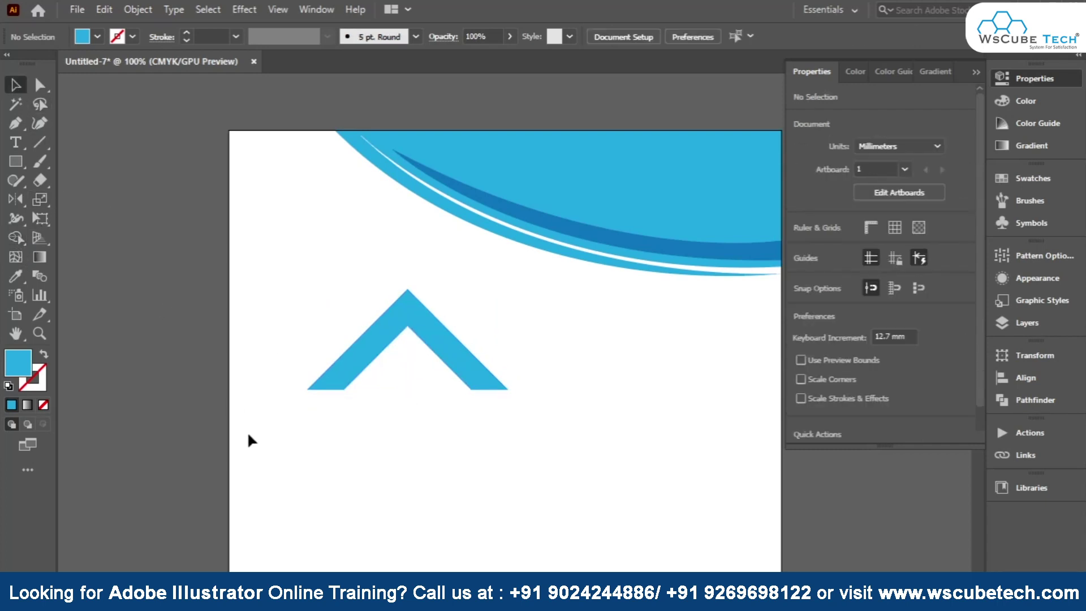
- Duplicate the chevron below and drag its inner apex down into a solid triangle
drag(372, 351, 372, 400)
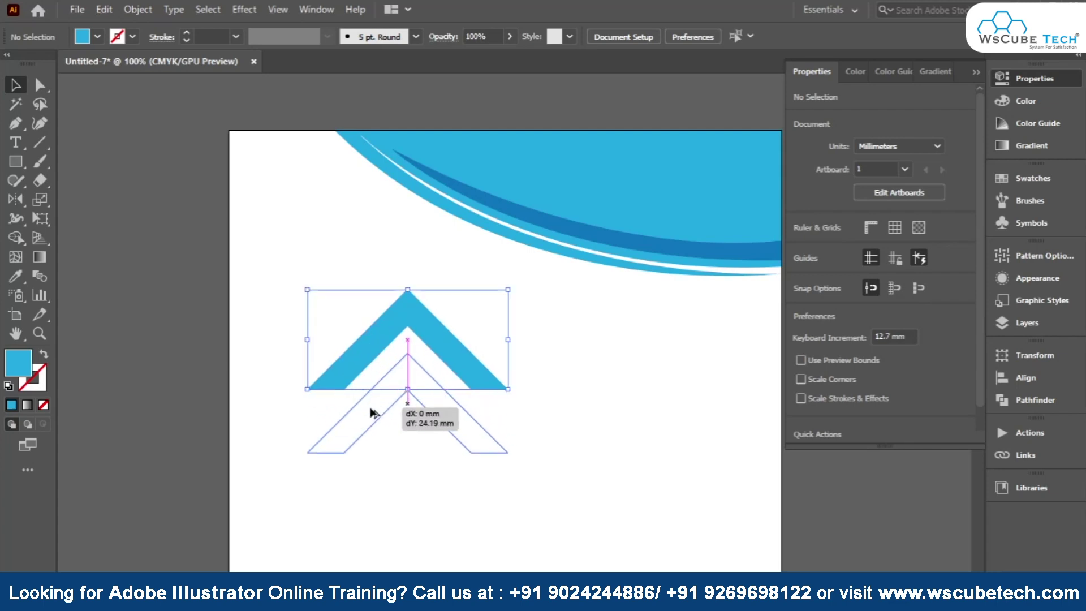
click(40, 85)
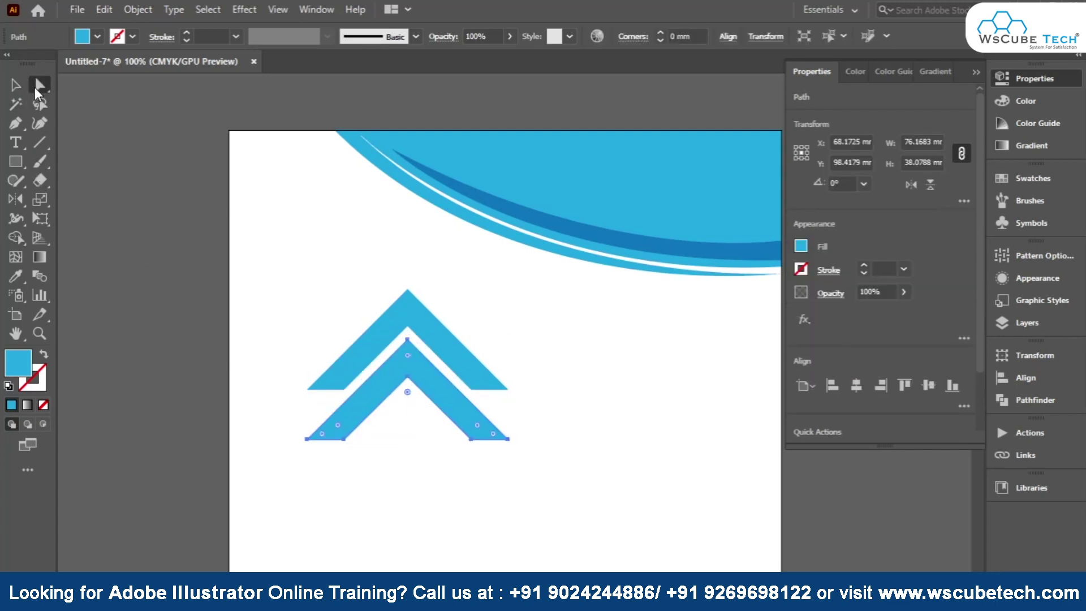
drag(411, 385, 413, 443)
drag(407, 378, 407, 439)
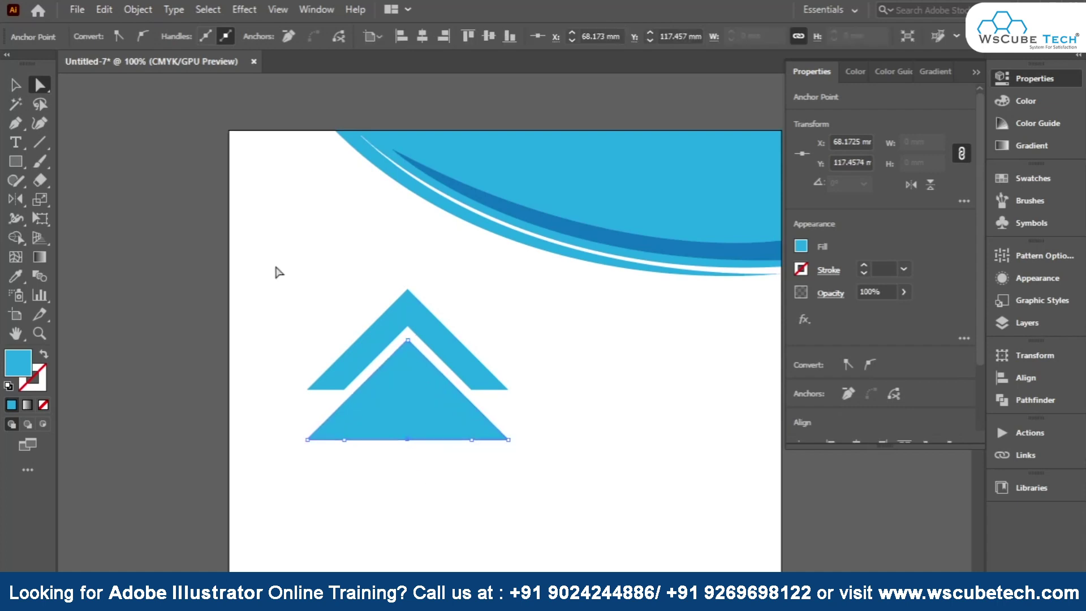
- Draw a large rectangle covering the lower triangle's bottom
click(16, 85)
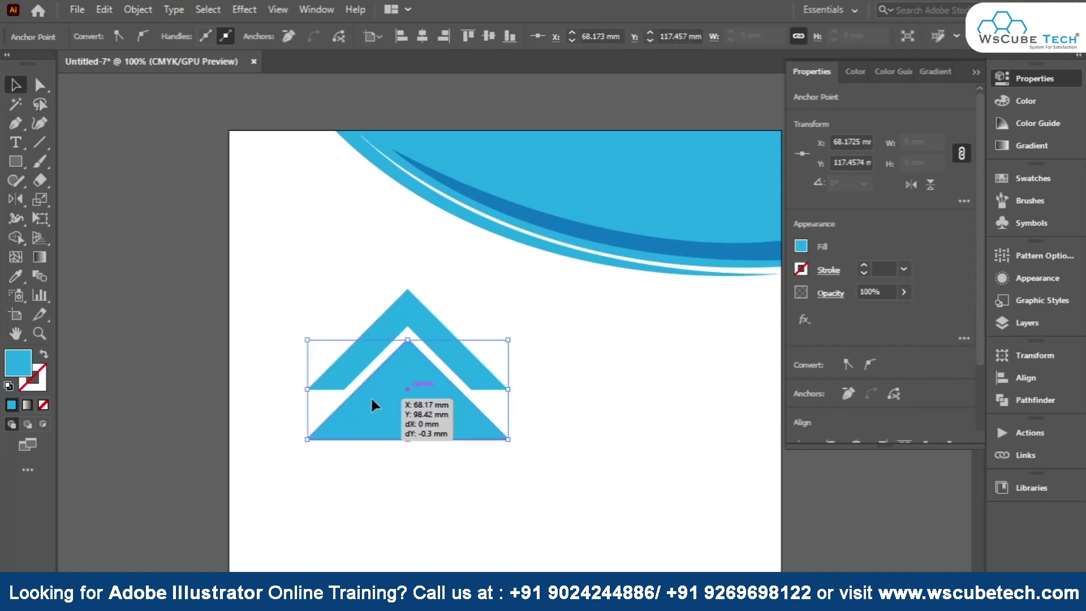
click(419, 442)
click(418, 398)
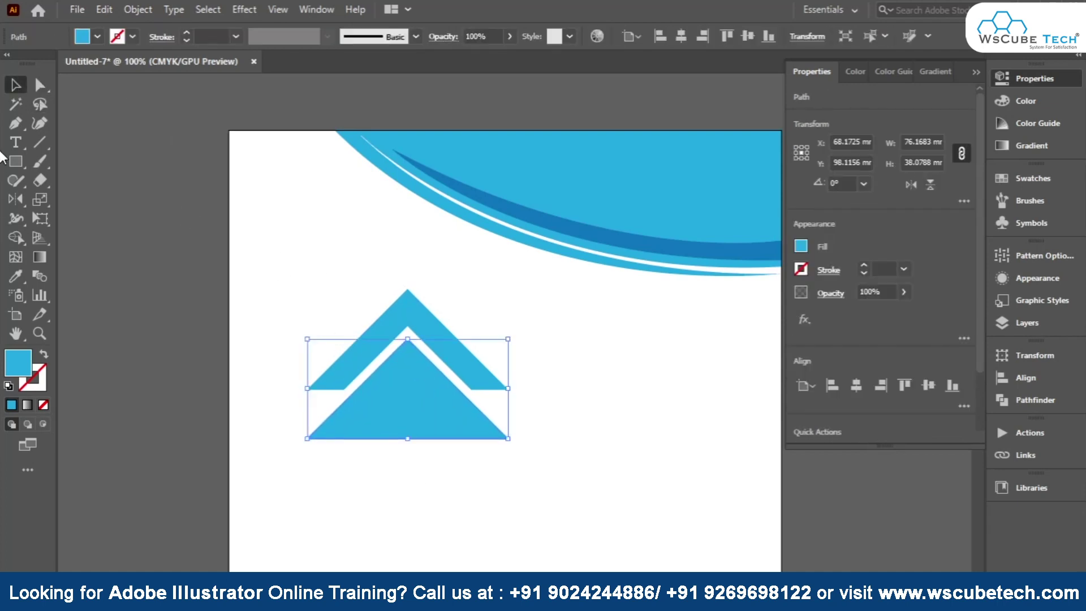
click(16, 163)
drag(280, 388, 694, 559)
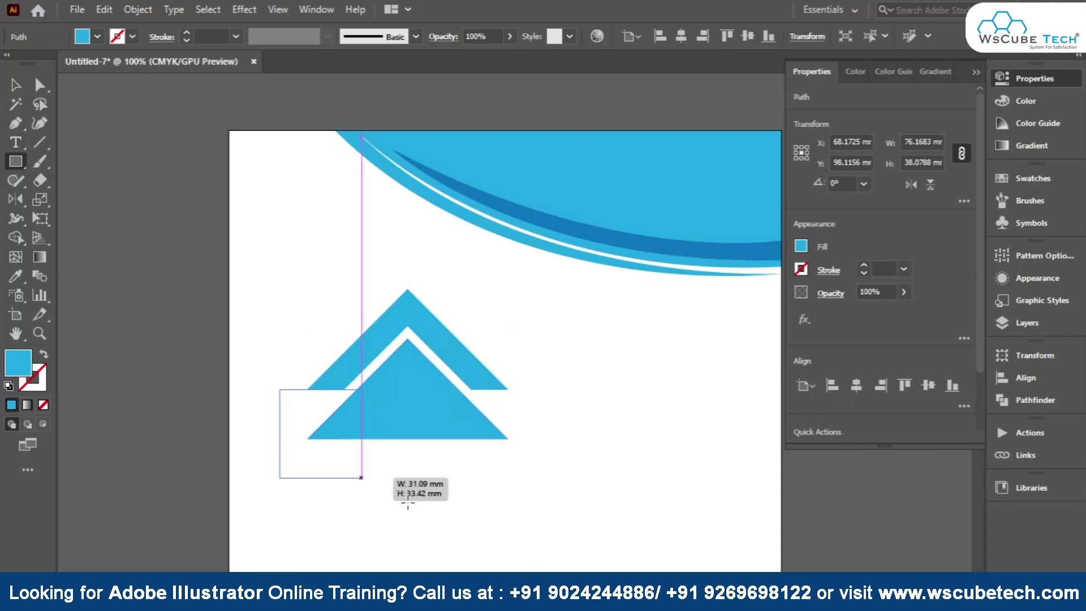
- Use Shape Builder to delete the rectangle and the triangle's bottom strip, levelling it with the chevron base
click(16, 84)
shift+click(432, 383)
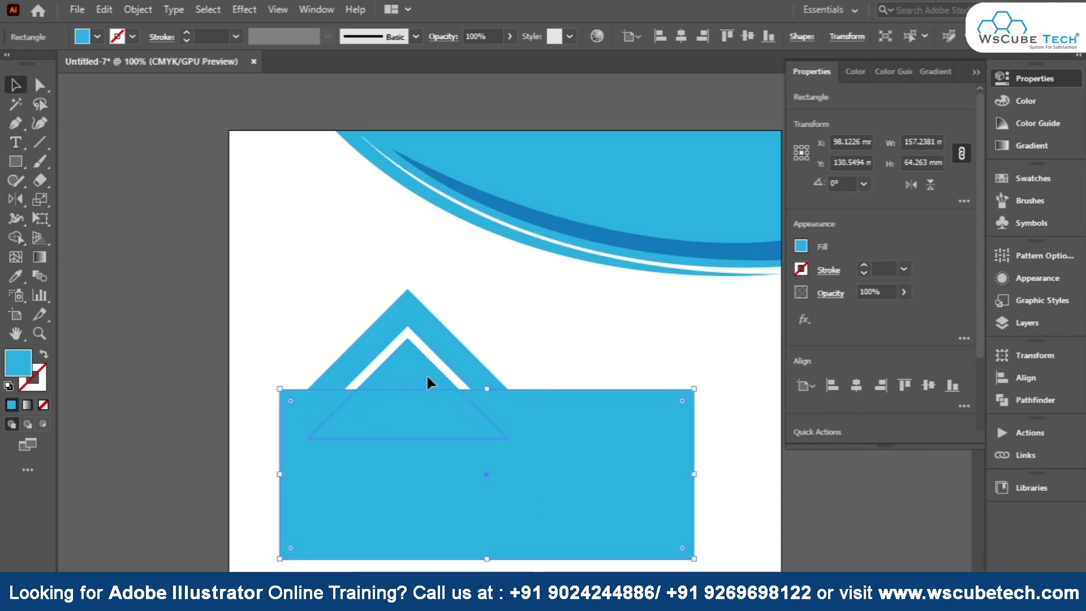
click(16, 237)
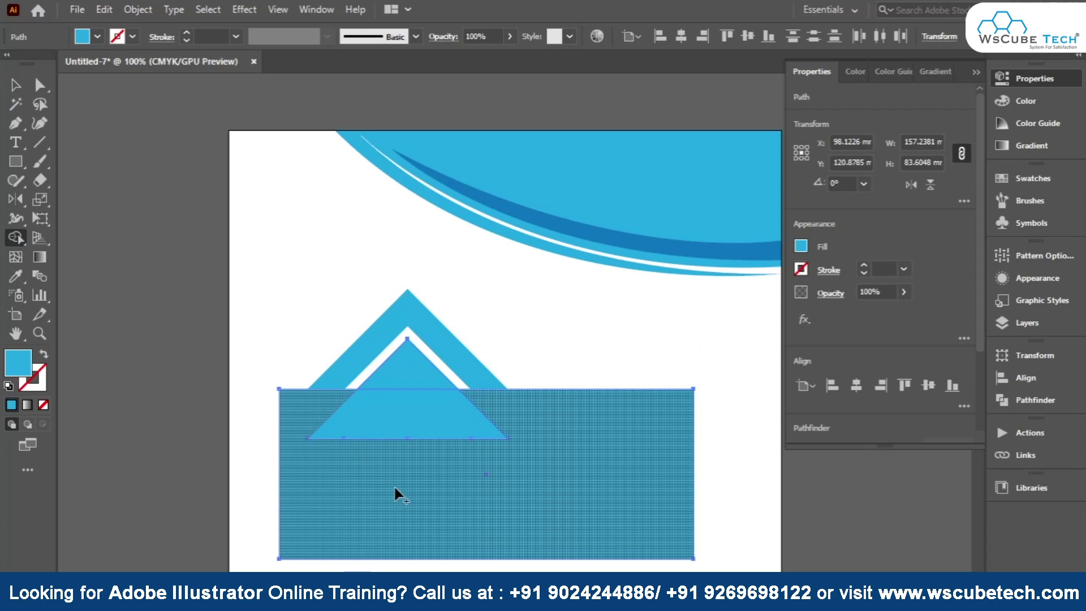
click(391, 419)
alt+click(369, 467)
alt+click(397, 419)
click(15, 85)
click(244, 342)
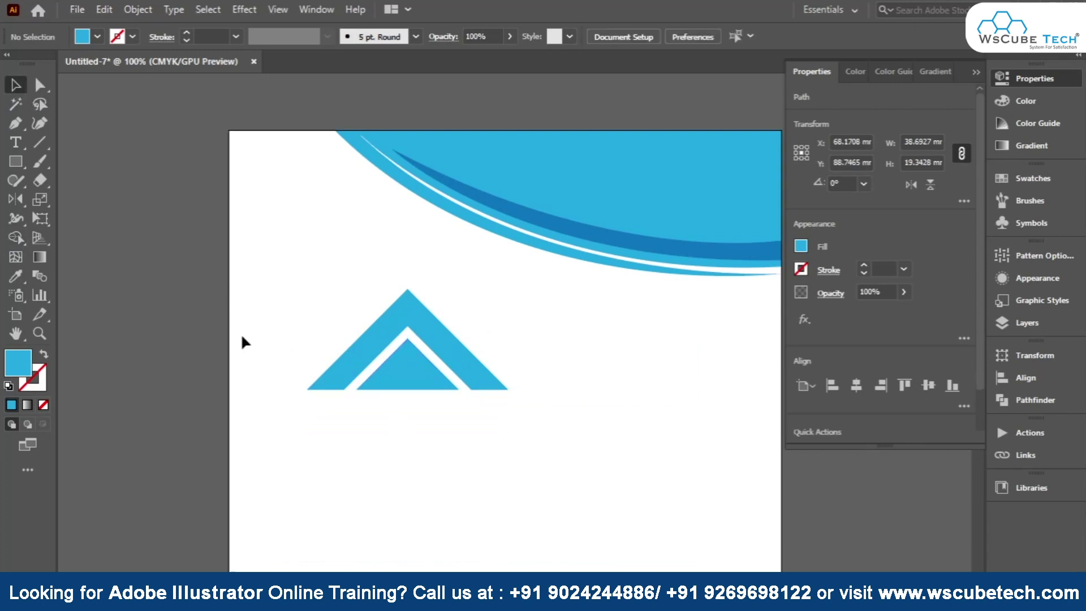
- Draw a white-filled circle and centre it inside the inner triangle
click(16, 161)
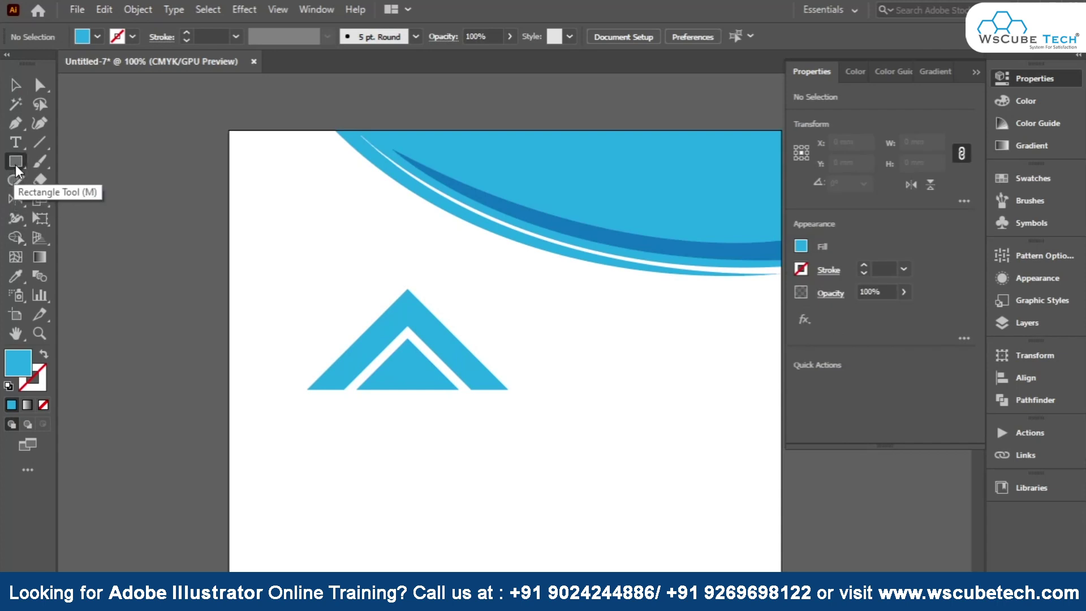
drag(16, 161, 74, 200)
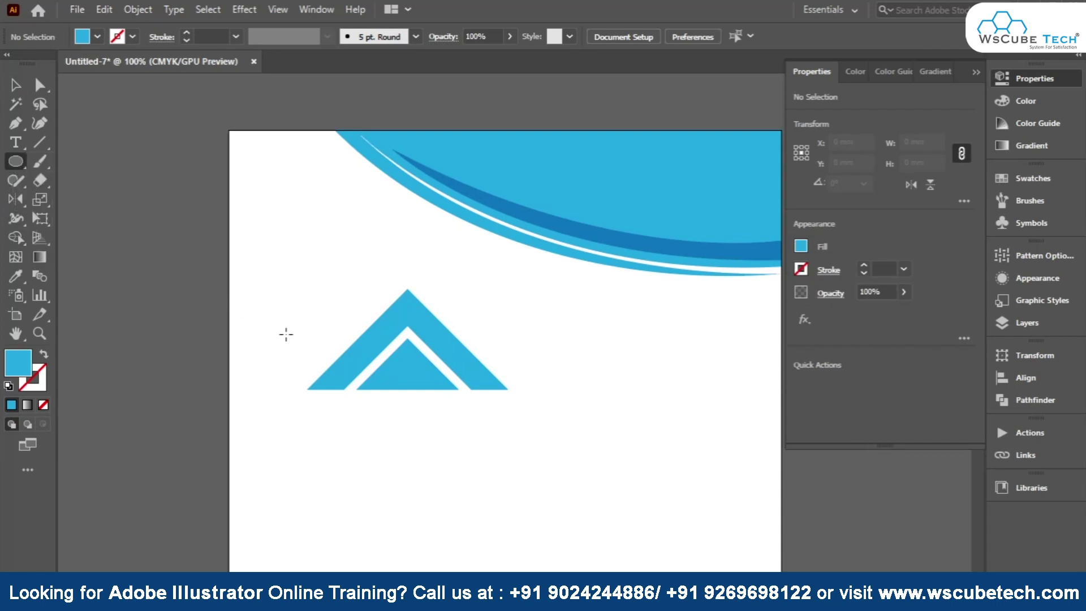
drag(315, 293, 548, 539)
click(1025, 177)
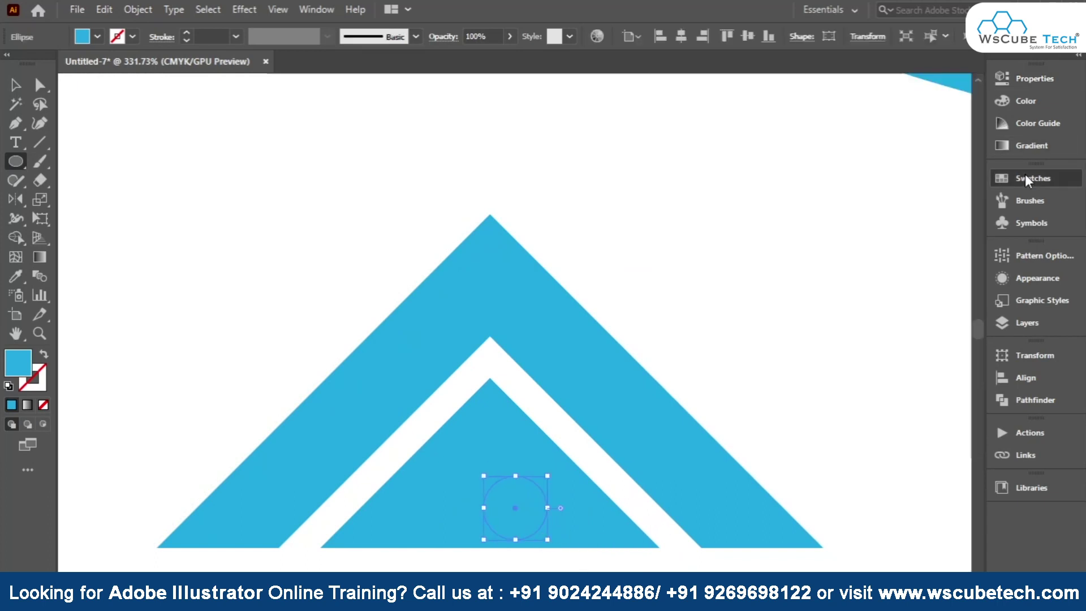
click(929, 268)
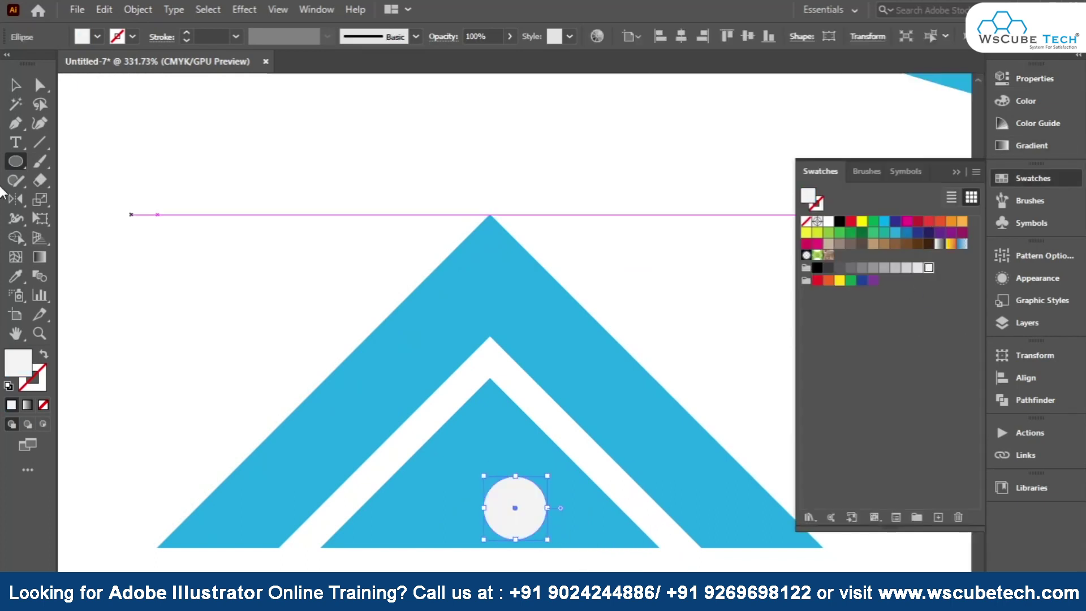
click(16, 85)
mouse_move(504, 498)
mouse_down()
mouse_move(479, 498)
mouse_move(490, 499)
mouse_move(489, 473)
mouse_up()
click(393, 164)
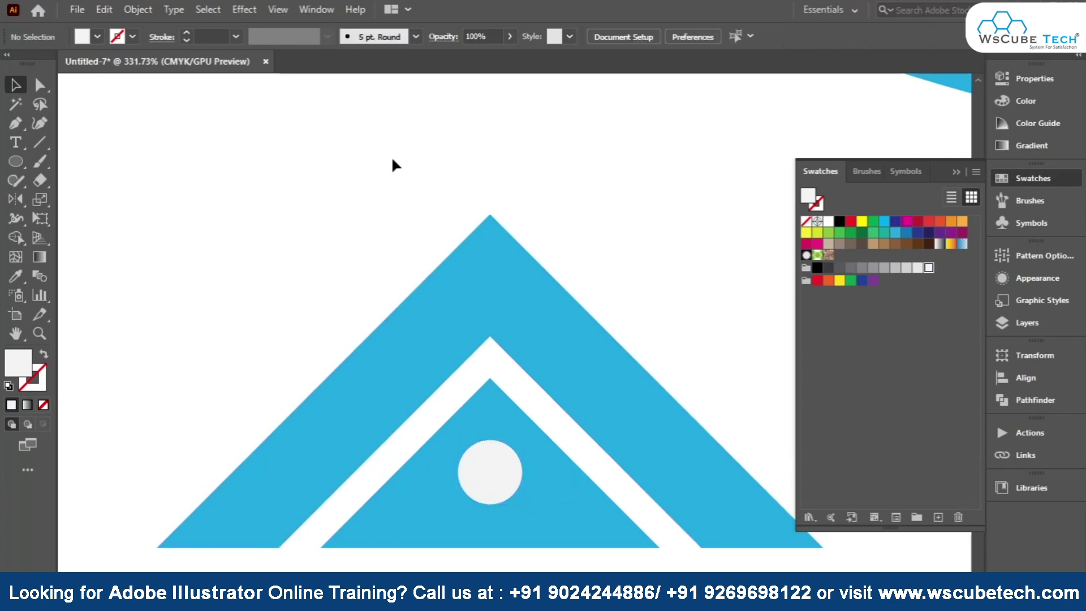
key(ctrl+0)
- Scale the triangle logo down and move it into the top cyan wave
drag(385, 214, 549, 314)
drag(417, 268, 473, 268)
drag(503, 233, 588, 165)
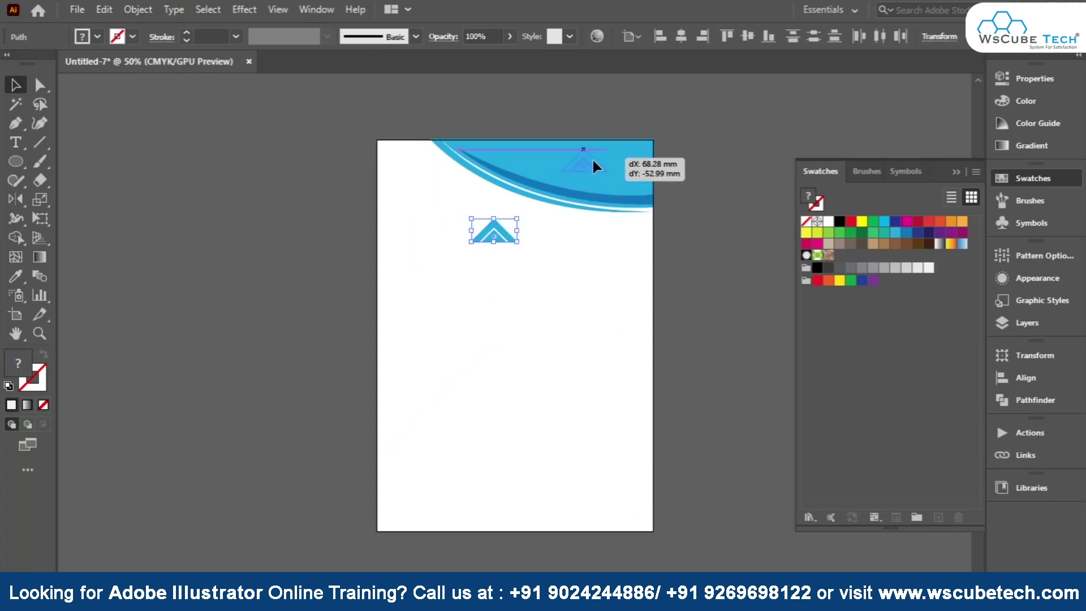
scroll(509, 138, up, 5)
drag(743, 335, 192, 302)
drag(348, 261, 250, 310)
drag(387, 260, 440, 244)
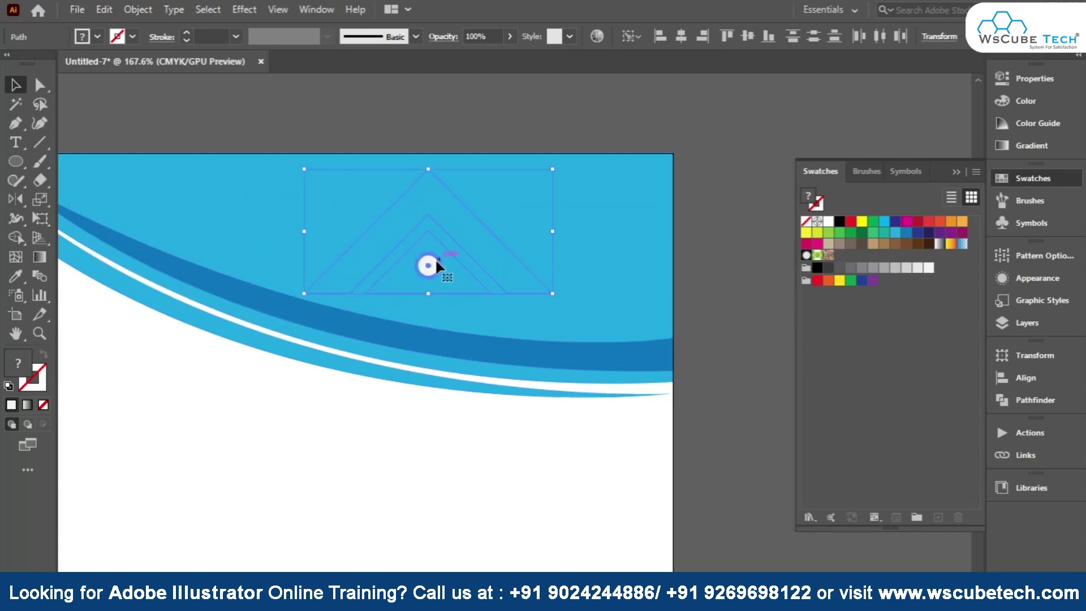
drag(435, 261, 437, 264)
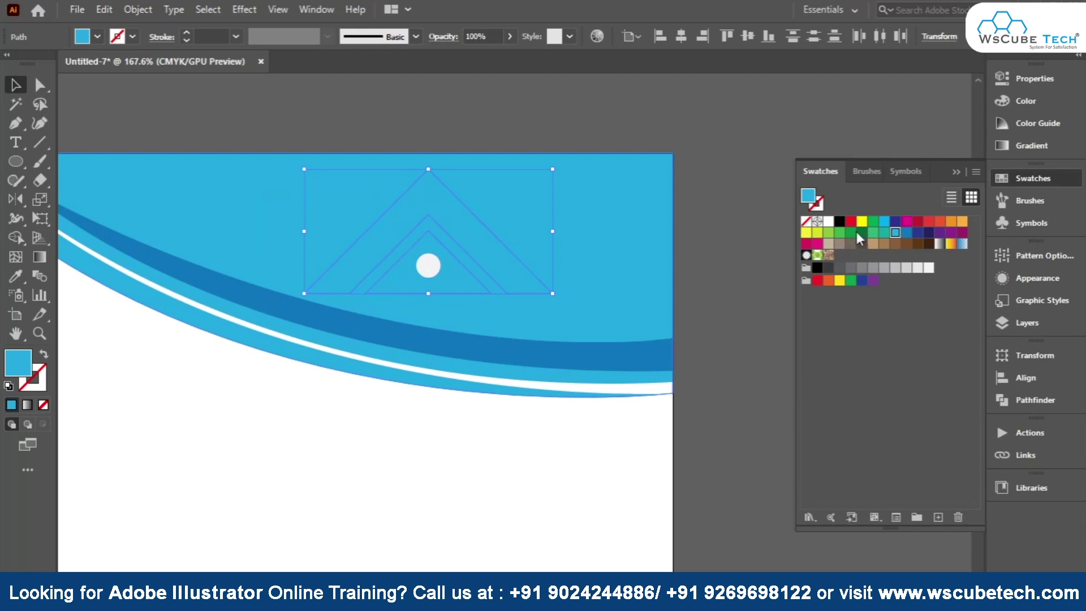
- Recolour the triangles crimson red and recentre the white dot inside them
click(895, 221)
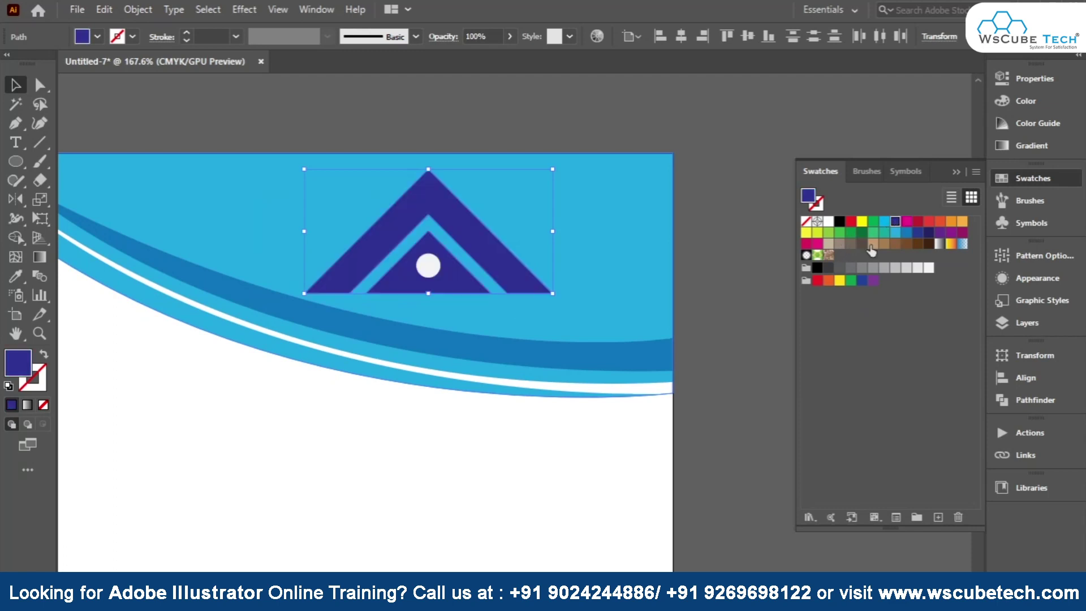
click(918, 234)
click(862, 221)
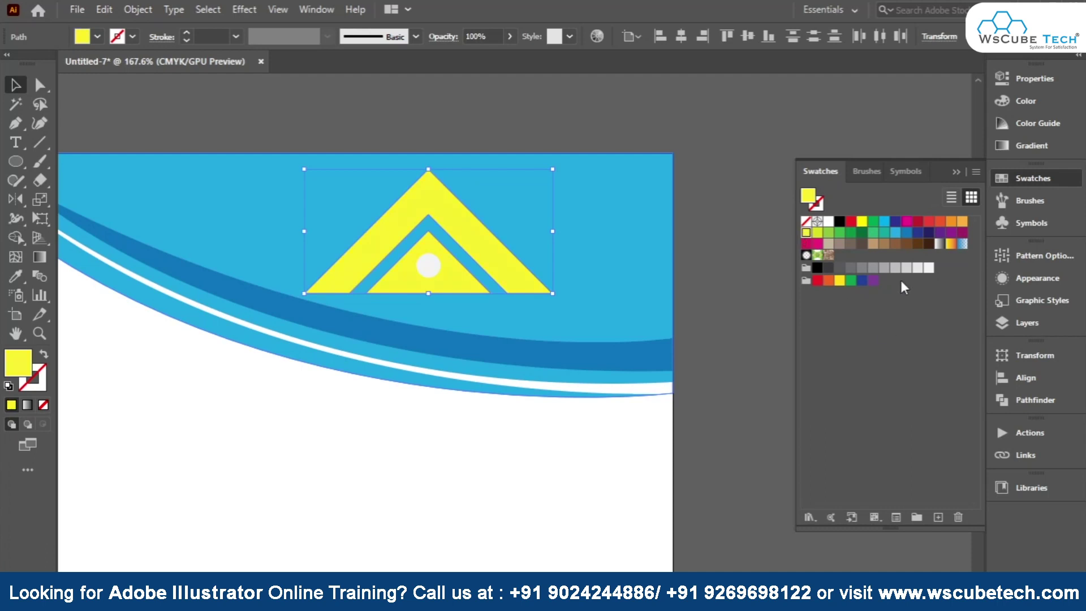
click(848, 269)
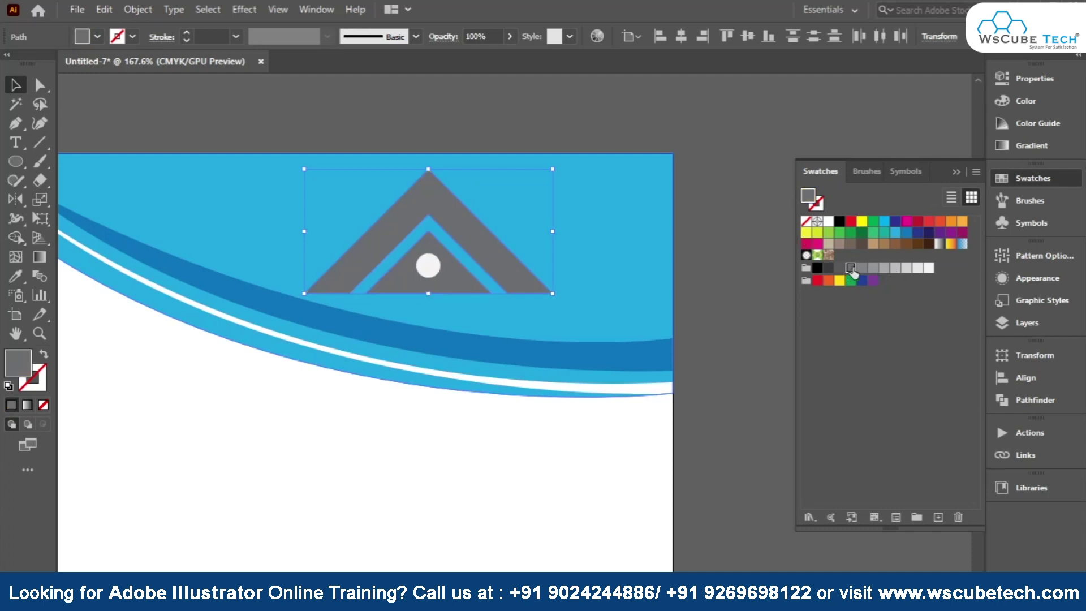
click(917, 222)
drag(455, 279, 494, 284)
drag(430, 266, 468, 260)
click(469, 325)
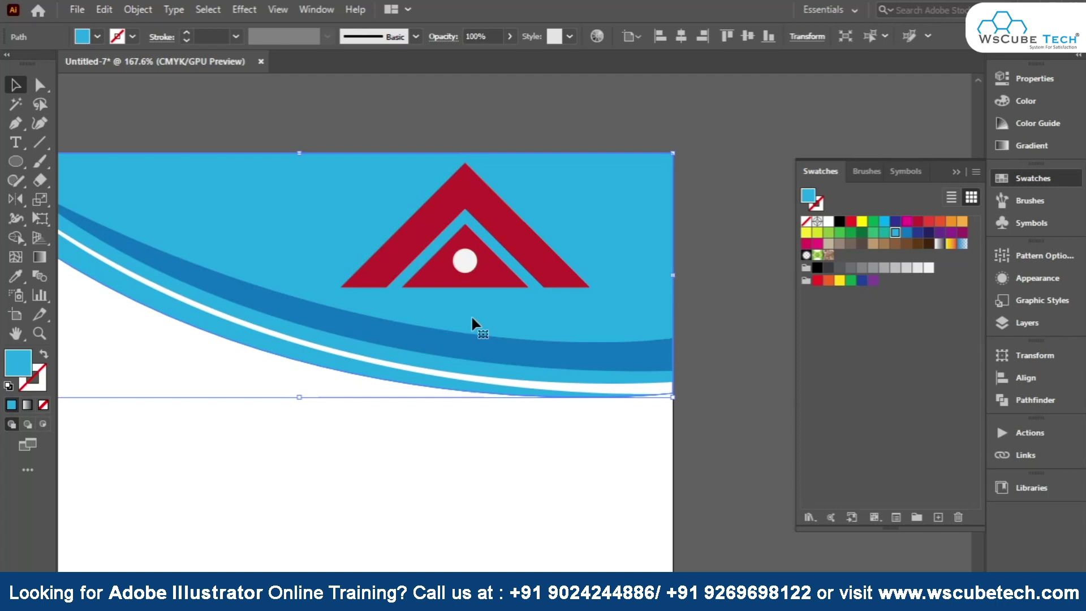
click(462, 435)
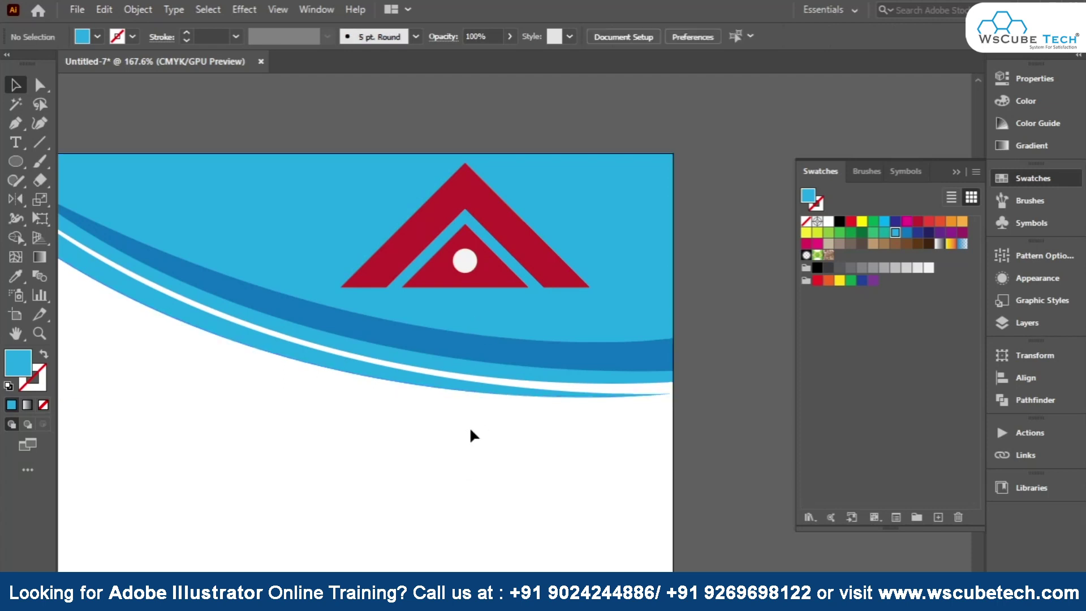
- Add 'Logo Here' text and enlarge it beneath the crimson logo
click(15, 142)
click(342, 302)
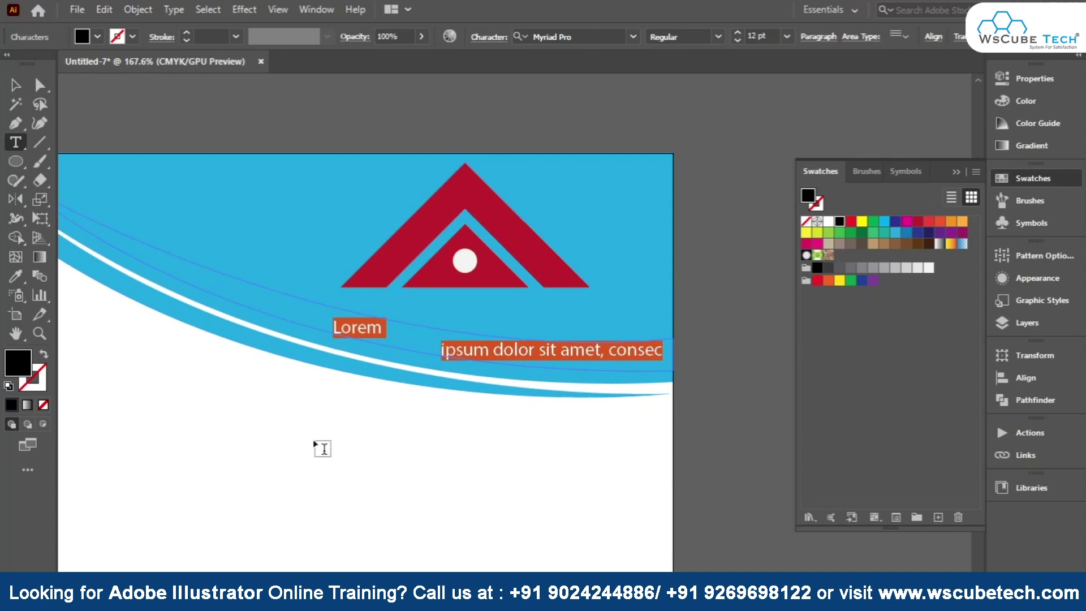
key(ctrl+z)
click(341, 421)
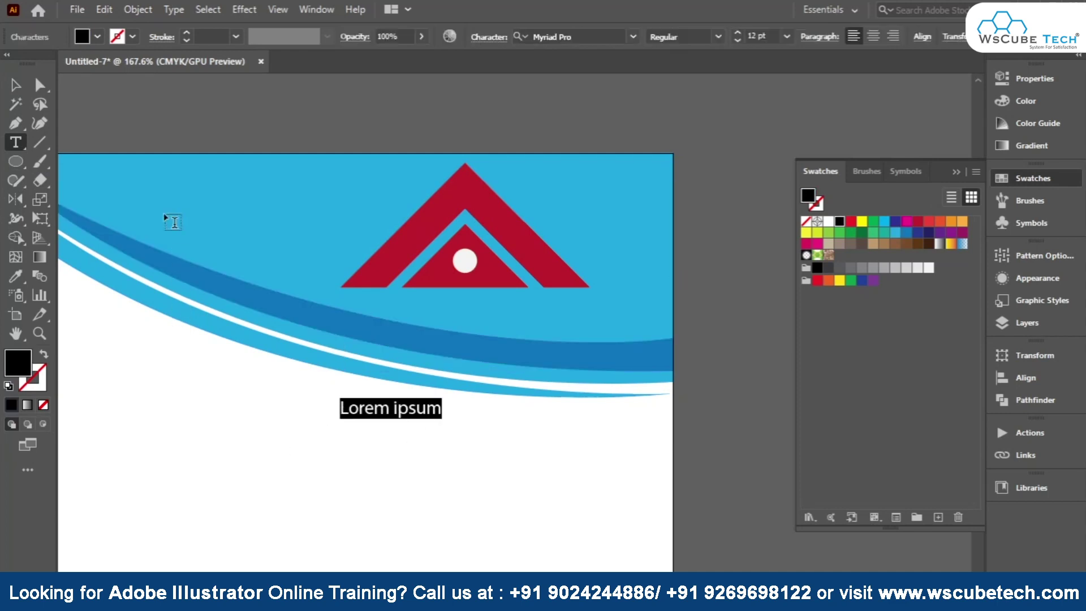
text(Logo Here)
click(15, 85)
drag(396, 406, 408, 277)
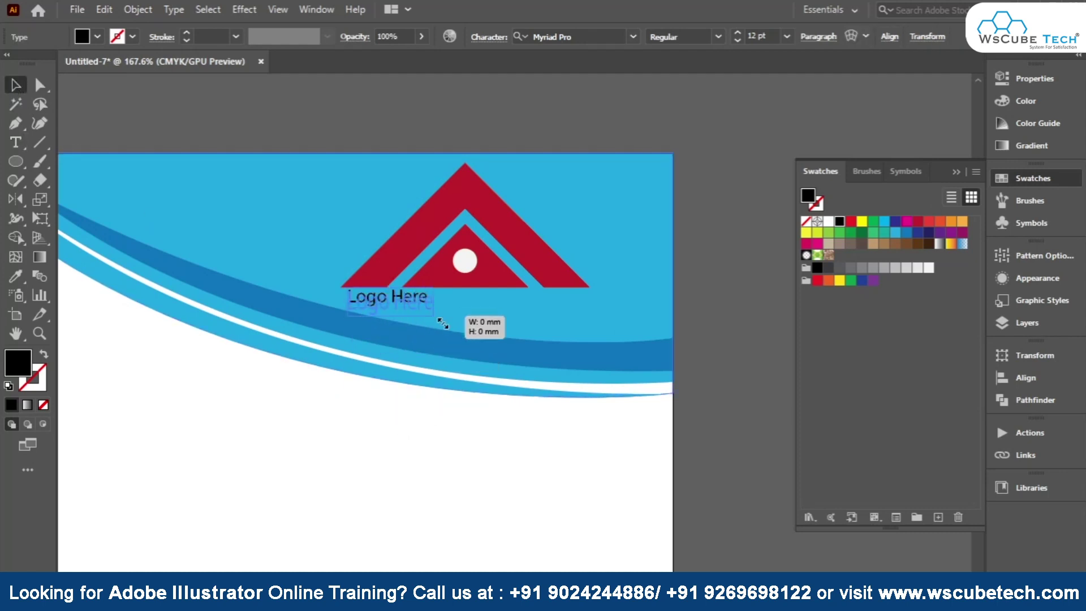
drag(443, 323, 589, 365)
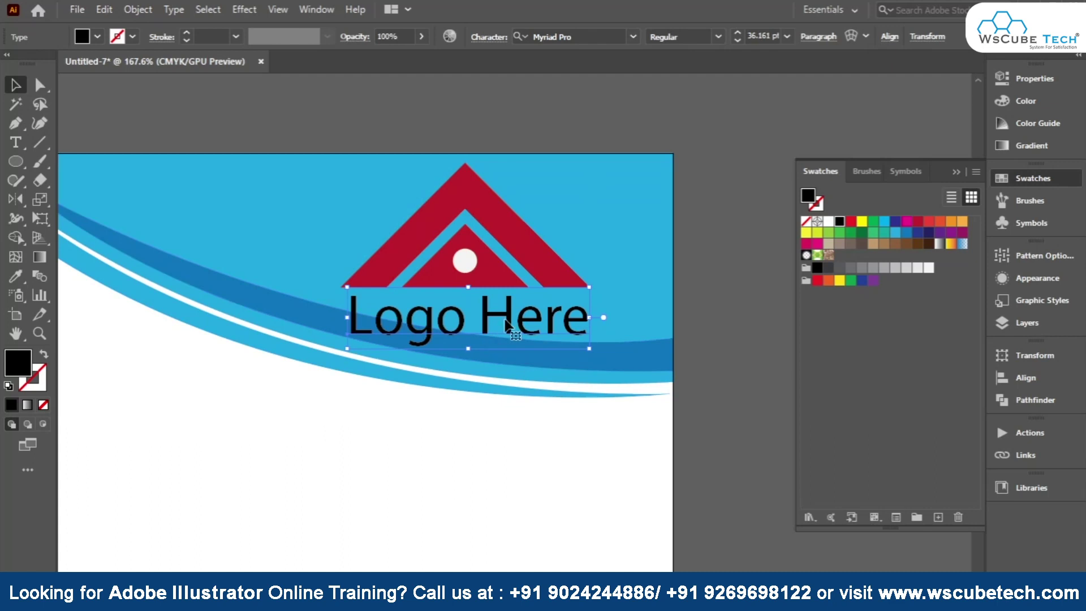
- Set 'Logo Here' in Cooper Black with a 1 pt white stroke and brown fill
click(634, 37)
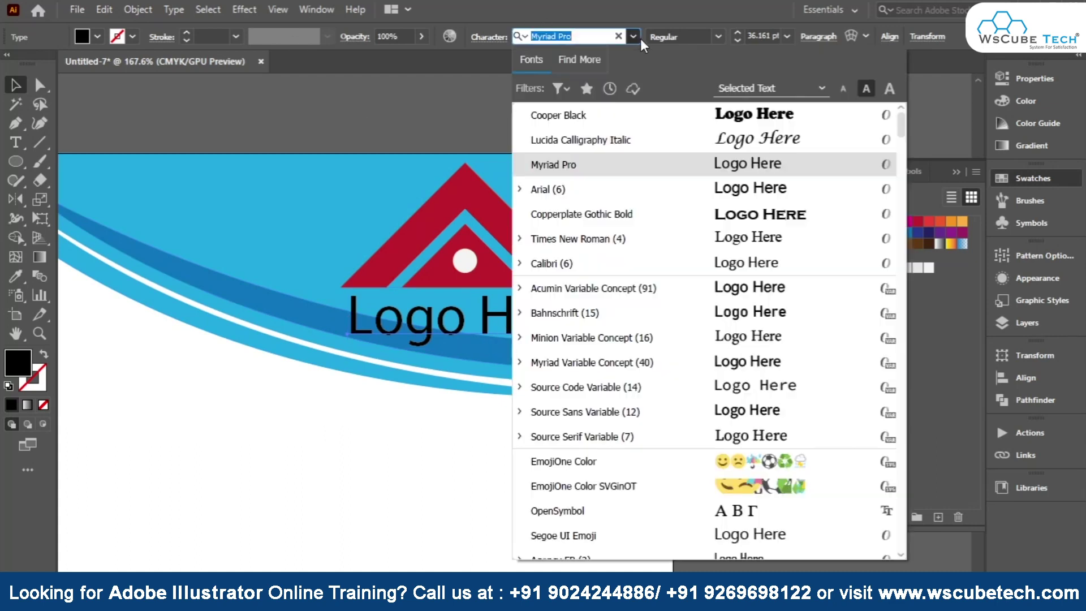
click(660, 110)
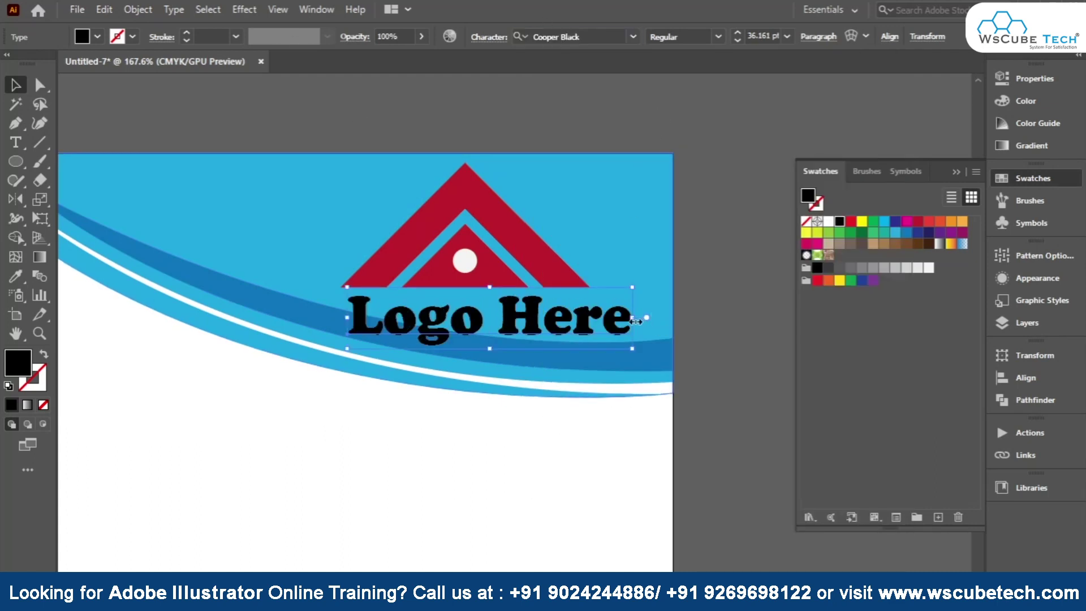
drag(636, 321, 597, 318)
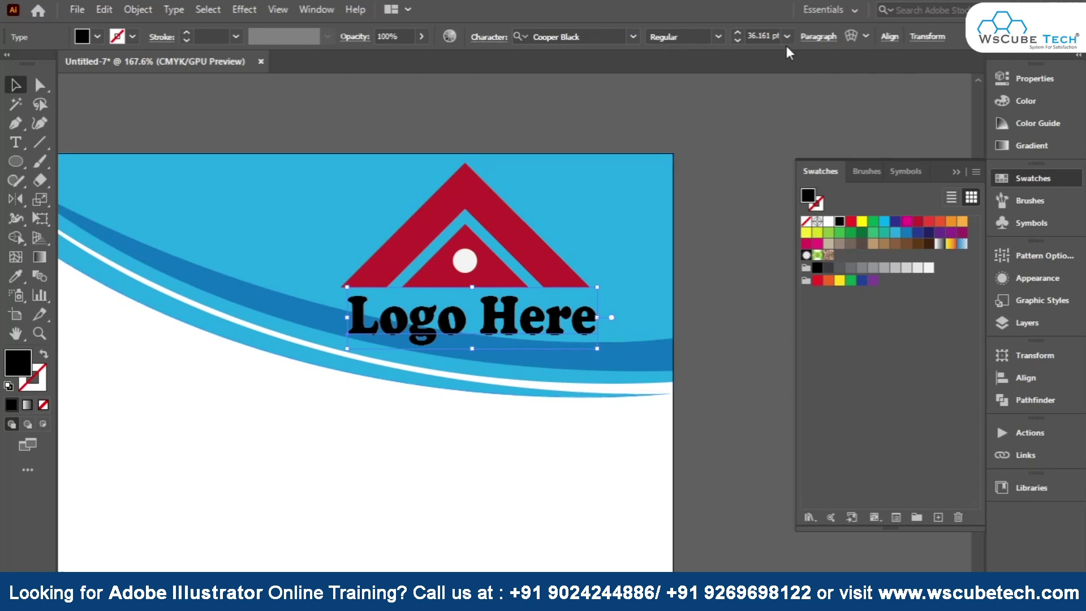
click(218, 36)
text(1)
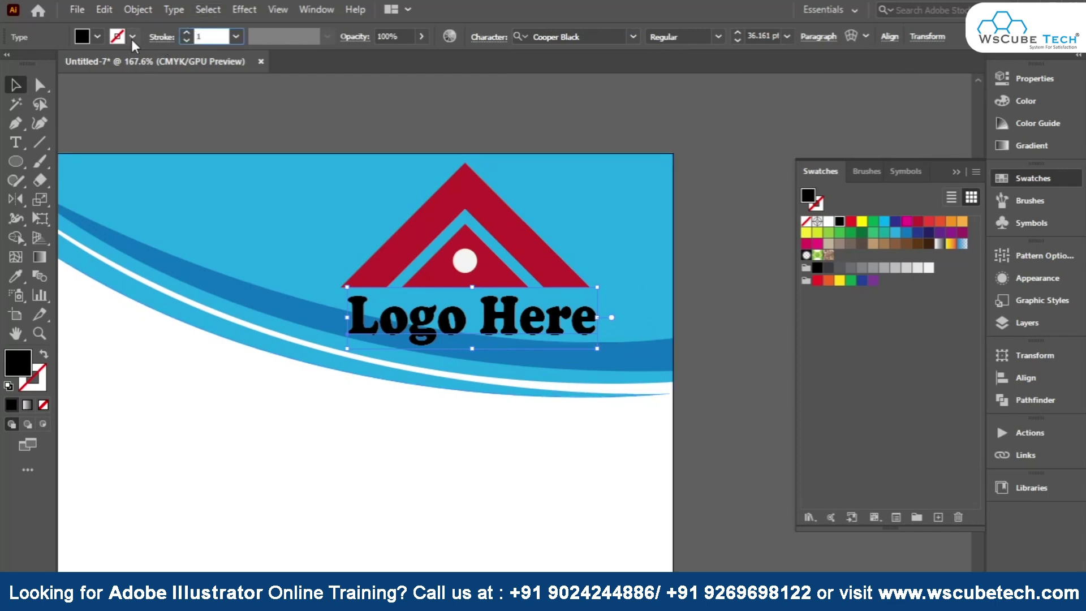
click(133, 37)
click(133, 110)
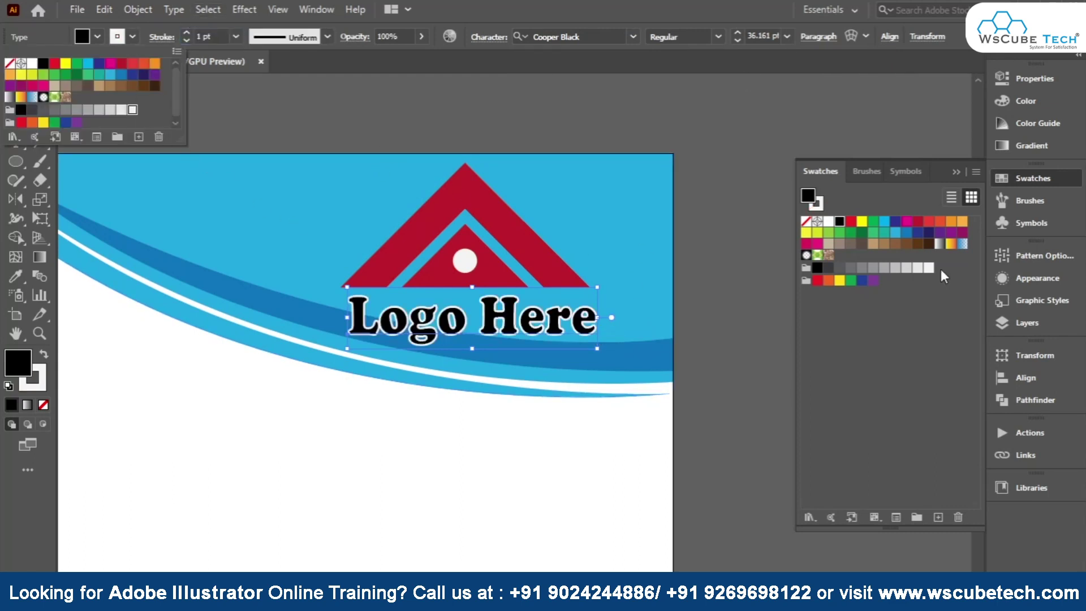
click(839, 232)
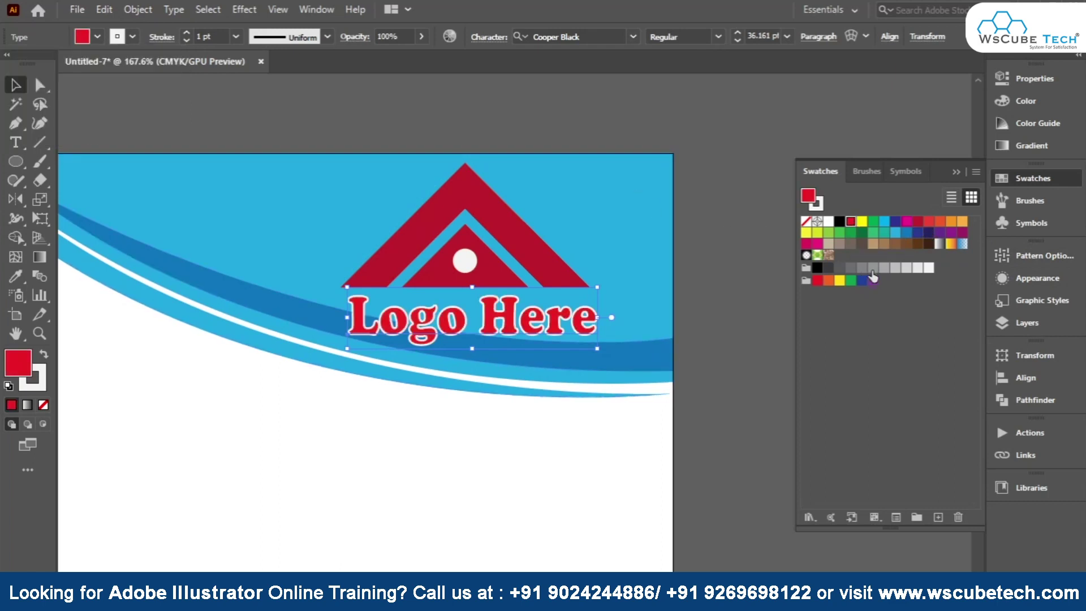
click(917, 244)
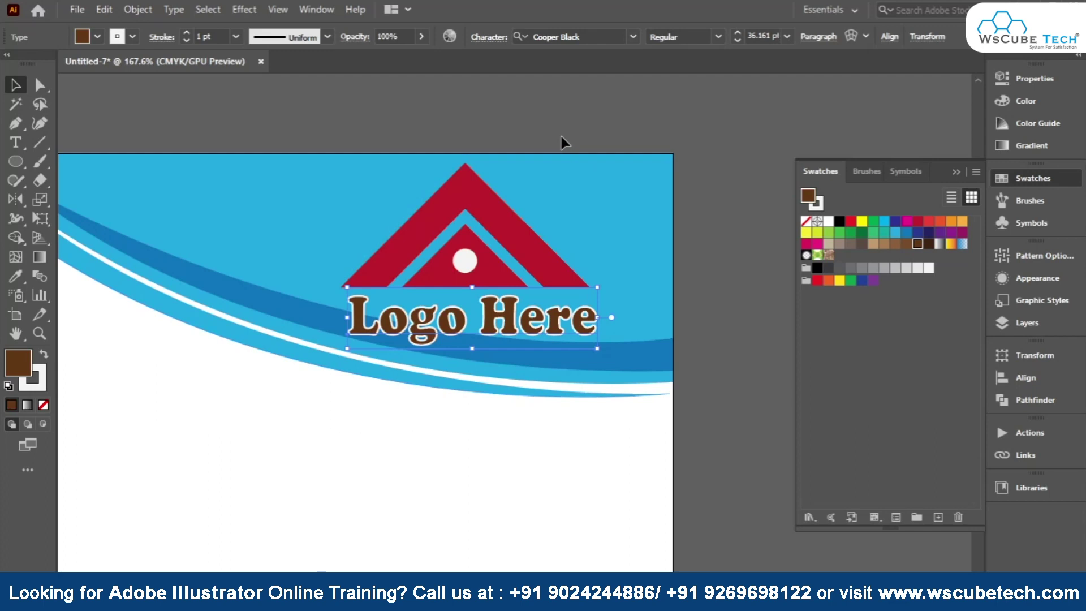
click(560, 112)
key(ctrl+0)
key(ctrl+minus)
key(ctrl+minus)
key(ctrl+minus)
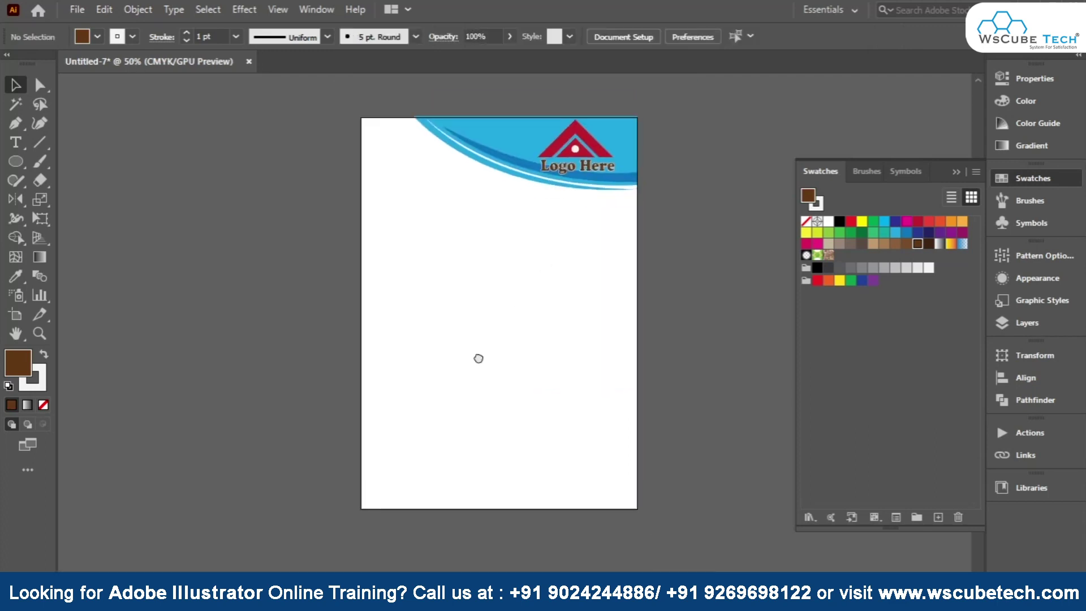
- Draw a trial rectangle on the page, then undo it
click(15, 162)
drag(18, 166, 73, 161)
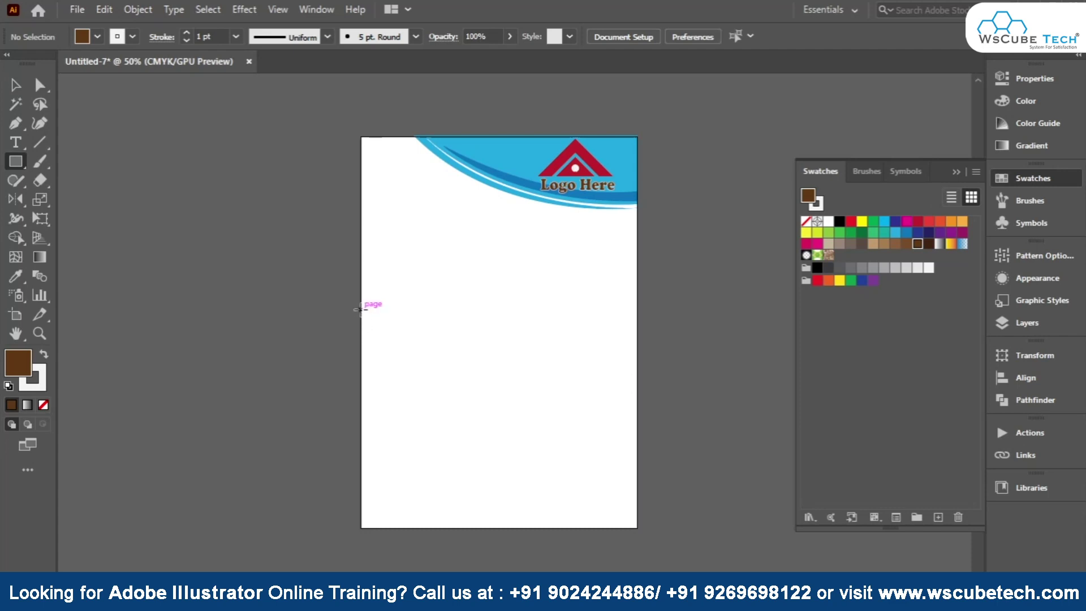
drag(360, 309, 468, 441)
key(ctrl+z)
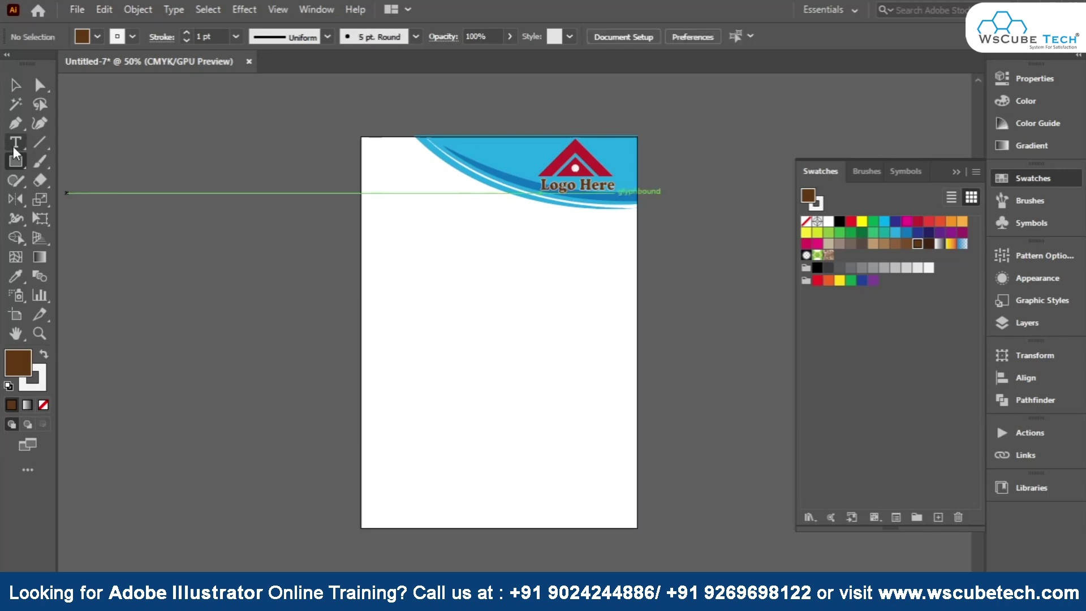
- Sketch a curved pen path across the page, then delete the unfinished path
click(12, 127)
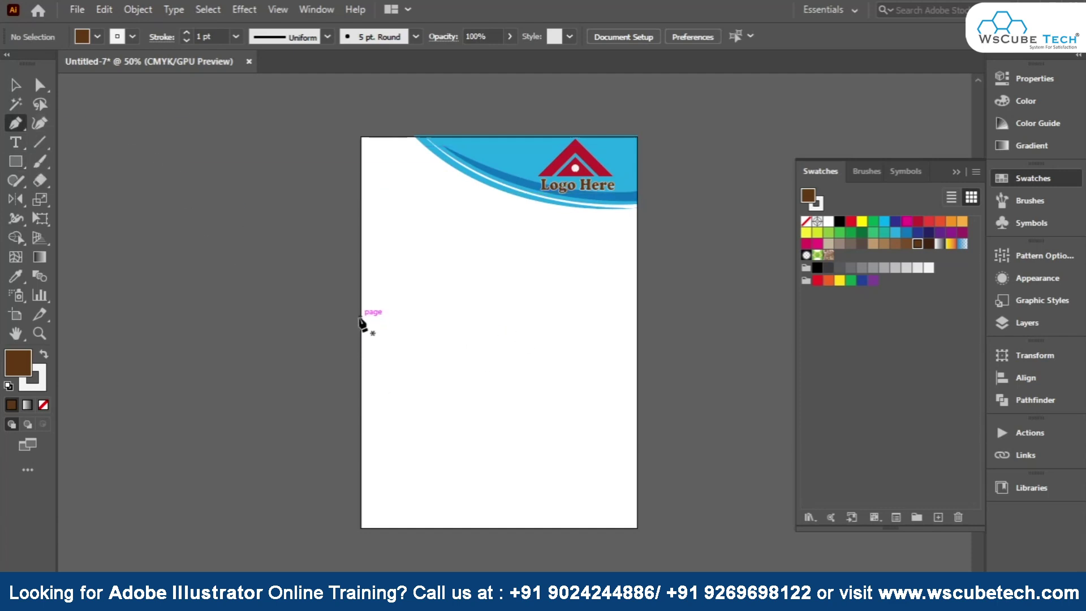
click(360, 317)
drag(506, 372, 626, 374)
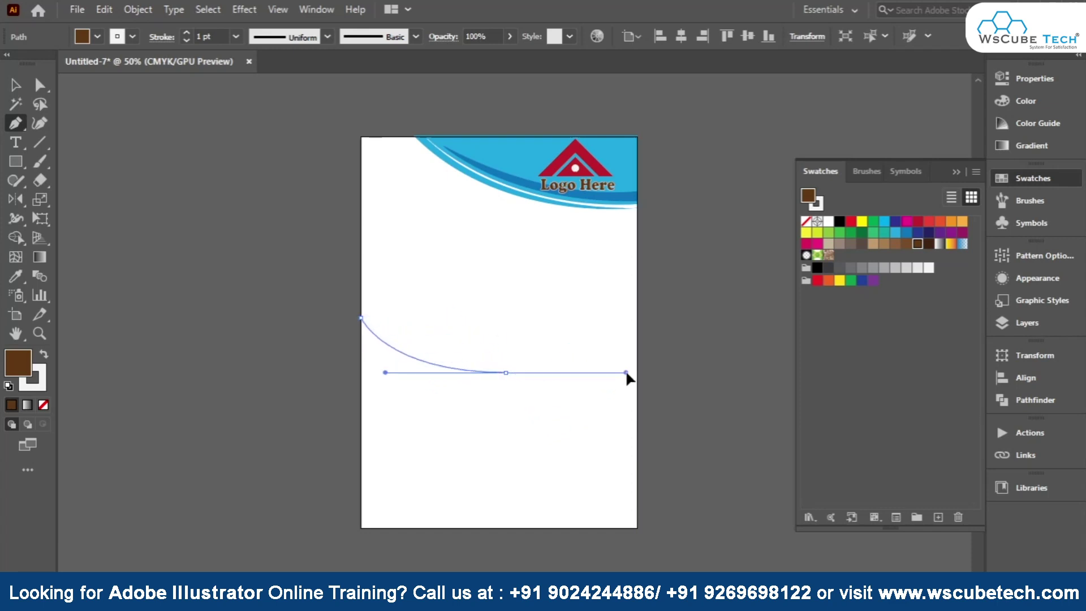
drag(626, 373, 621, 382)
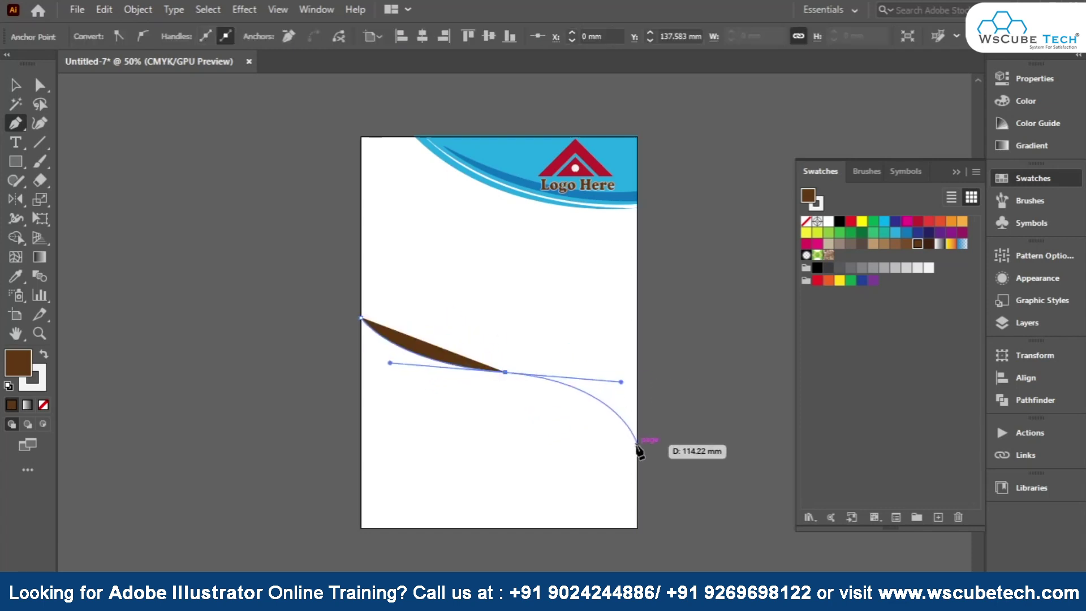
click(637, 416)
drag(648, 406, 655, 434)
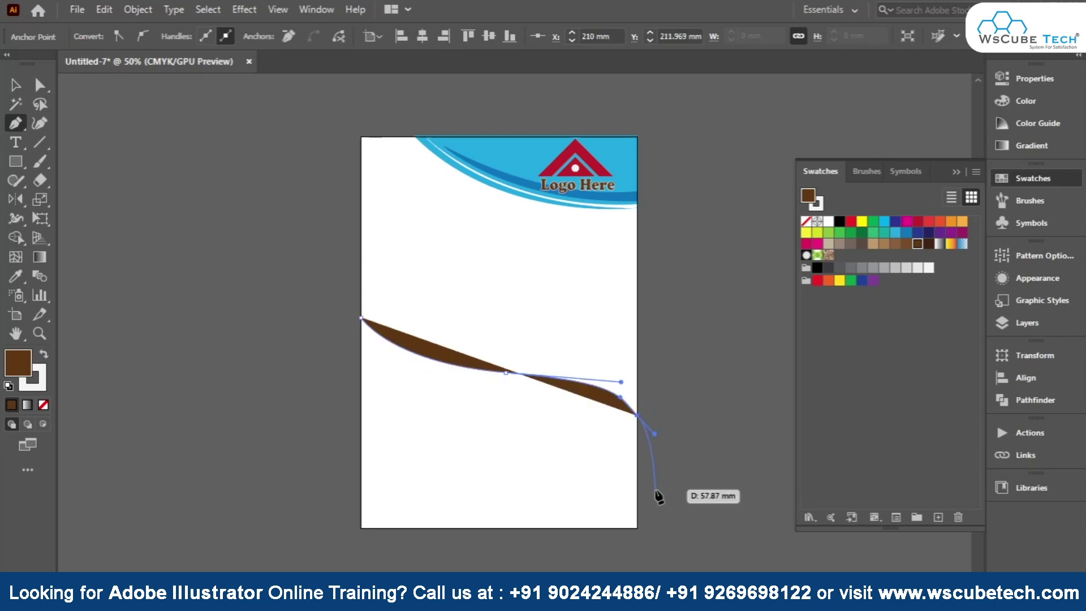
key(Delete)
- Draw a closed wave with a curved top from the left edge to both bottom corners
click(358, 299)
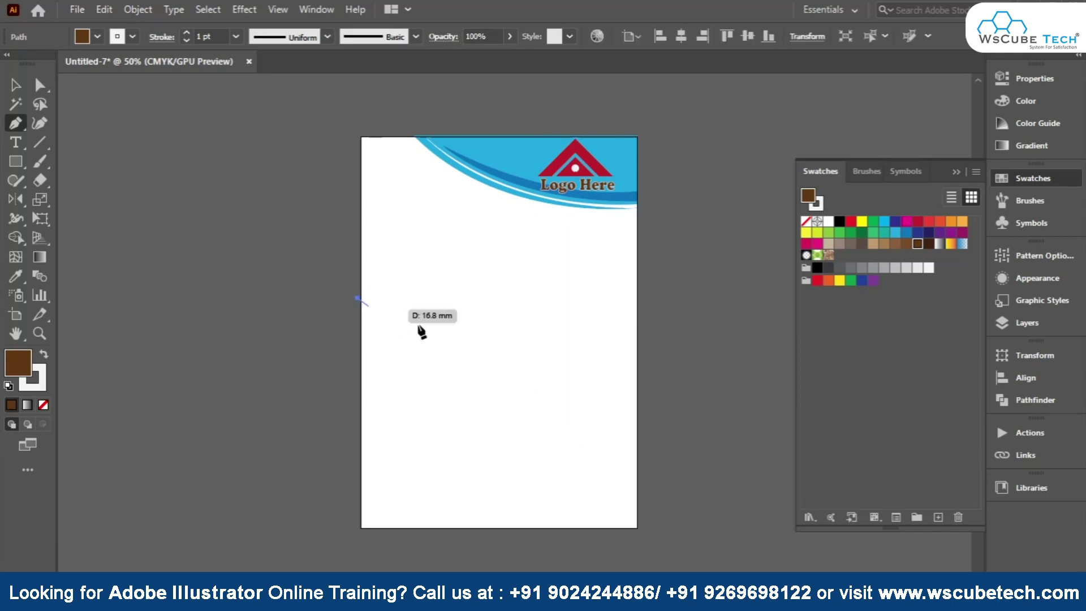
mouse_move(512, 371)
mouse_down()
mouse_move(558, 341)
mouse_move(631, 391)
mouse_up()
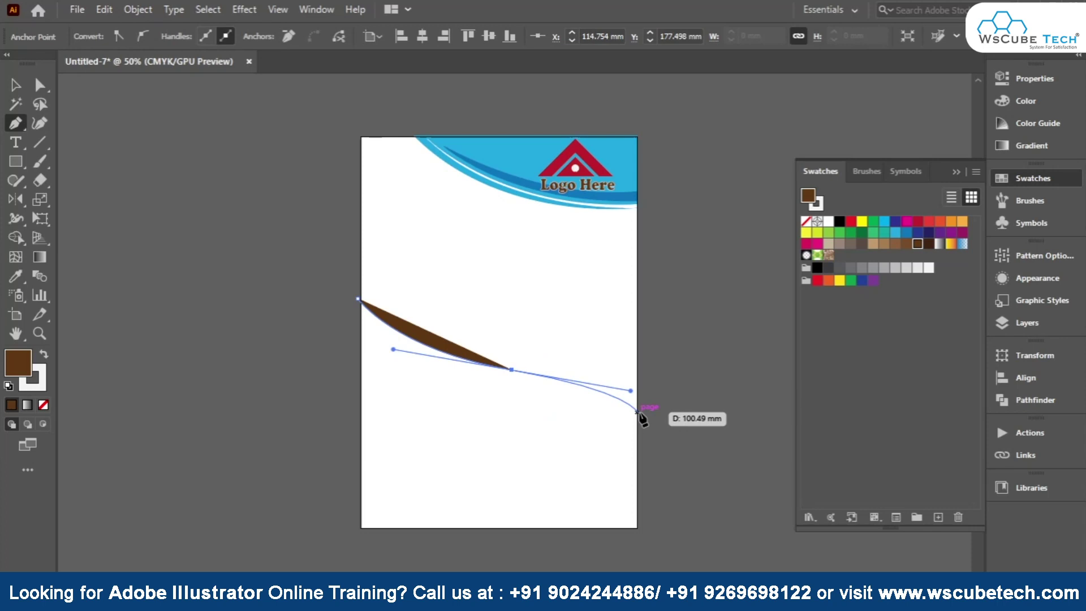
click(637, 412)
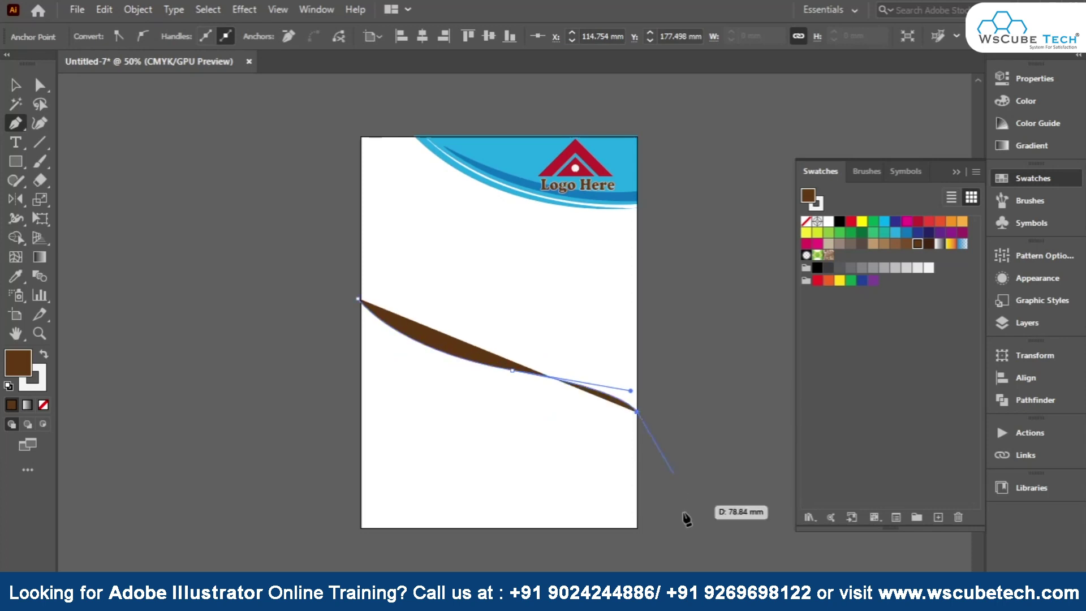
click(637, 527)
click(361, 528)
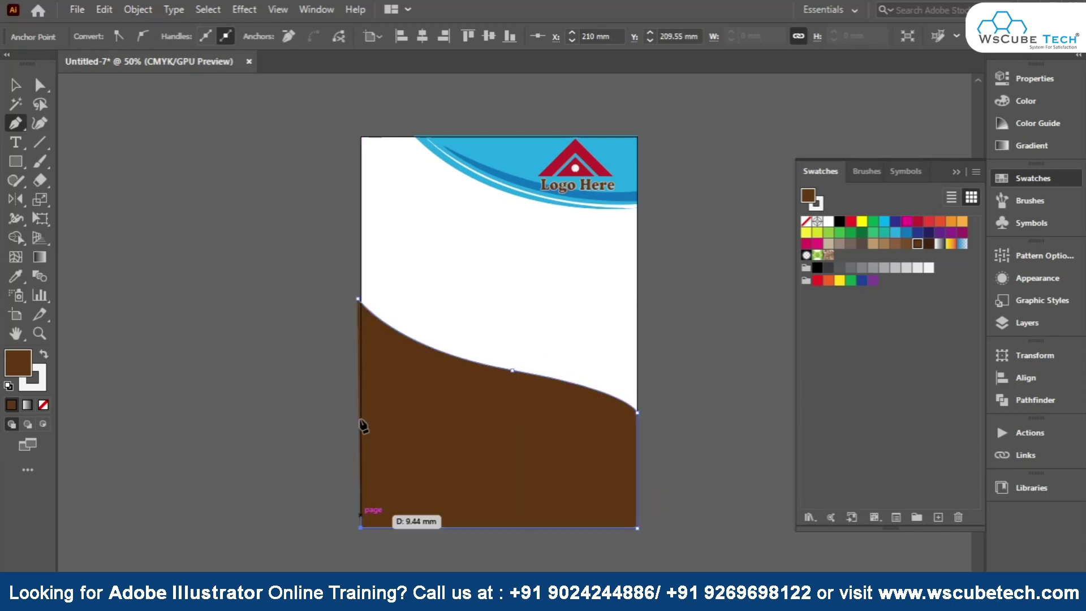
click(358, 300)
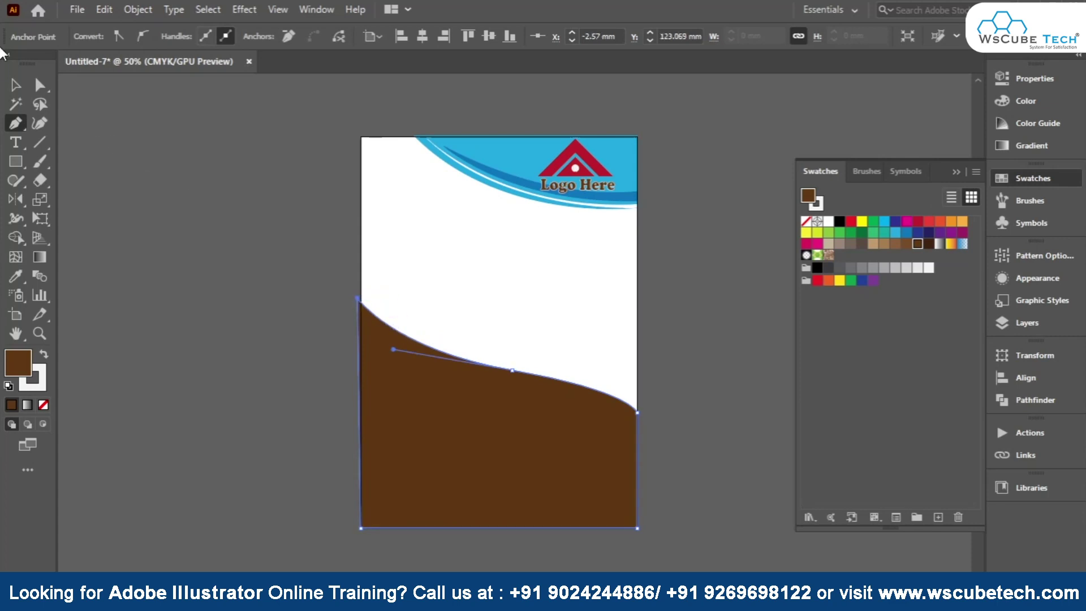
- Align the wave's left edge and drag its bottom-left anchor onto the artboard corner
click(16, 85)
drag(358, 418, 361, 418)
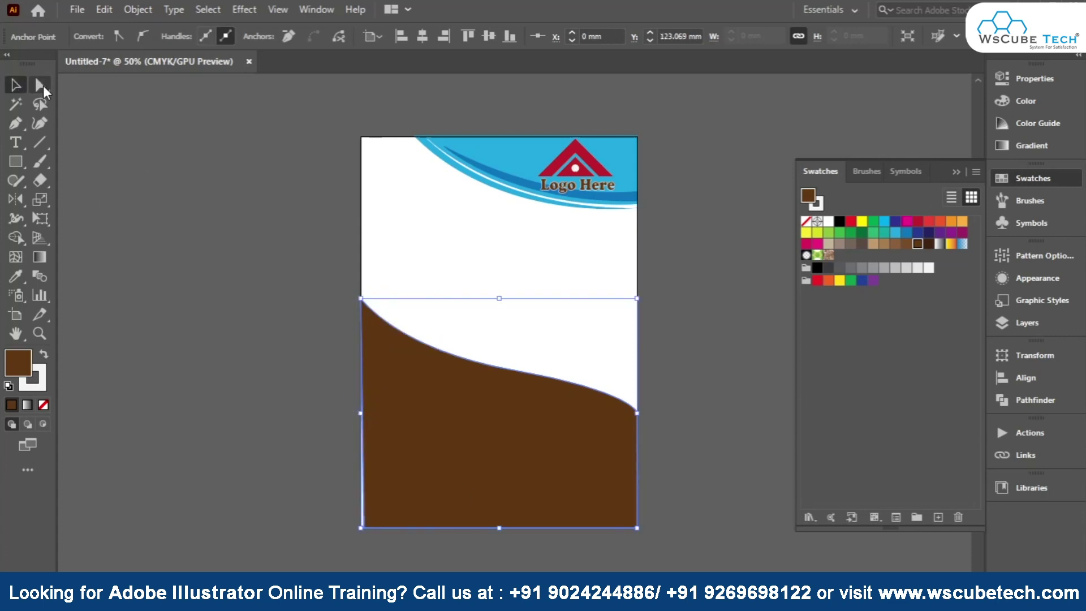
click(40, 86)
click(381, 527)
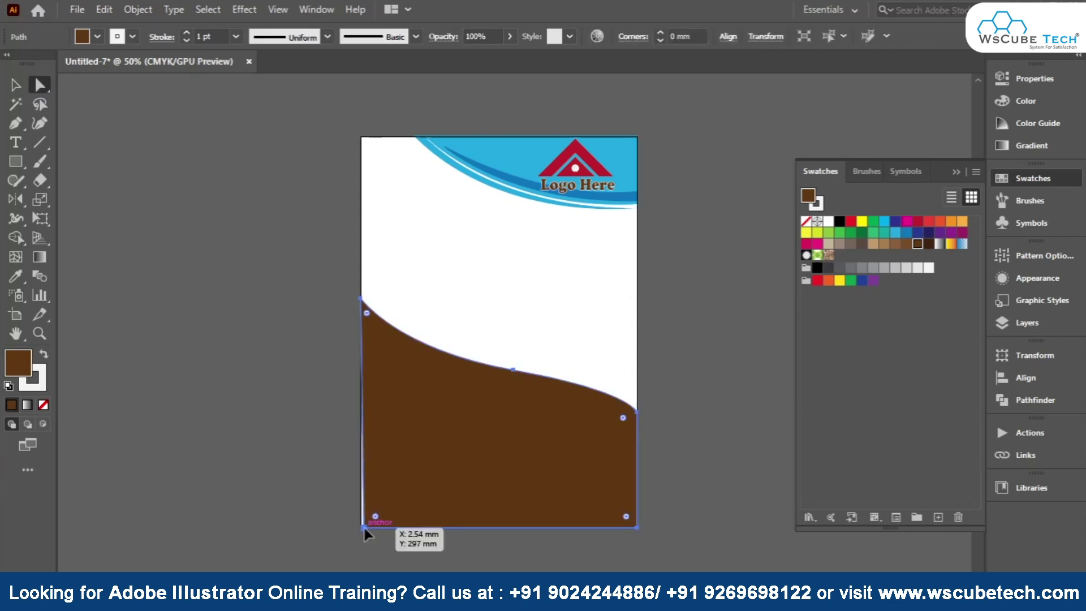
click(364, 528)
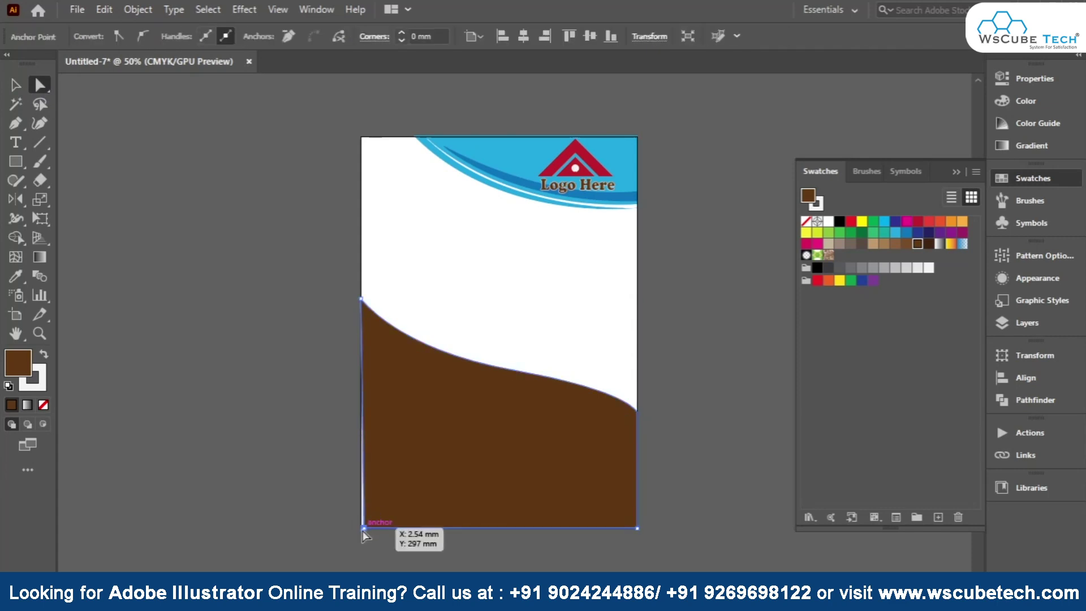
drag(366, 531, 361, 528)
click(283, 320)
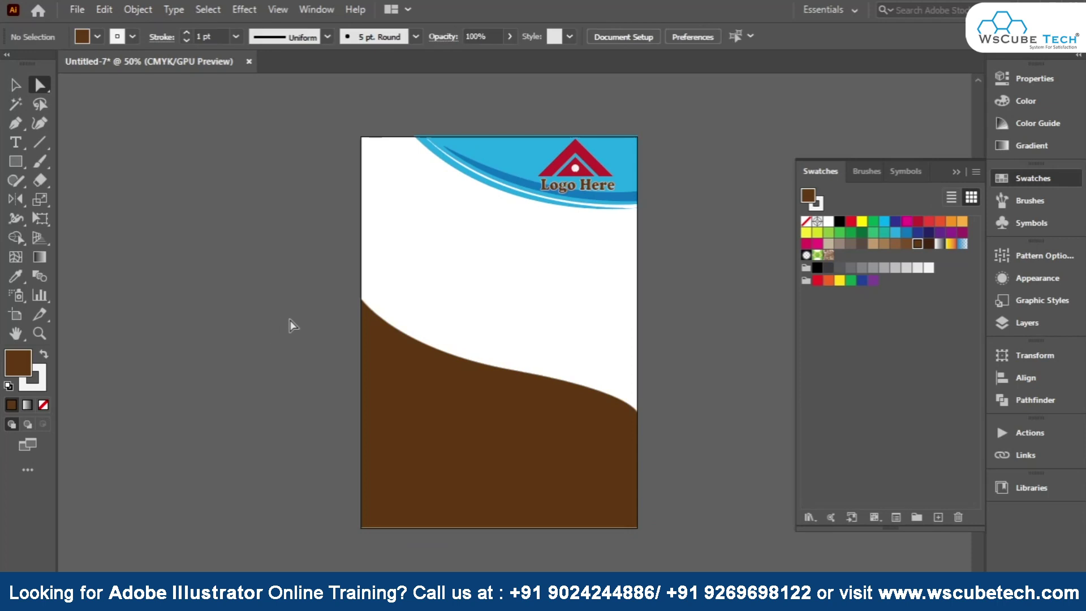
click(466, 456)
click(16, 85)
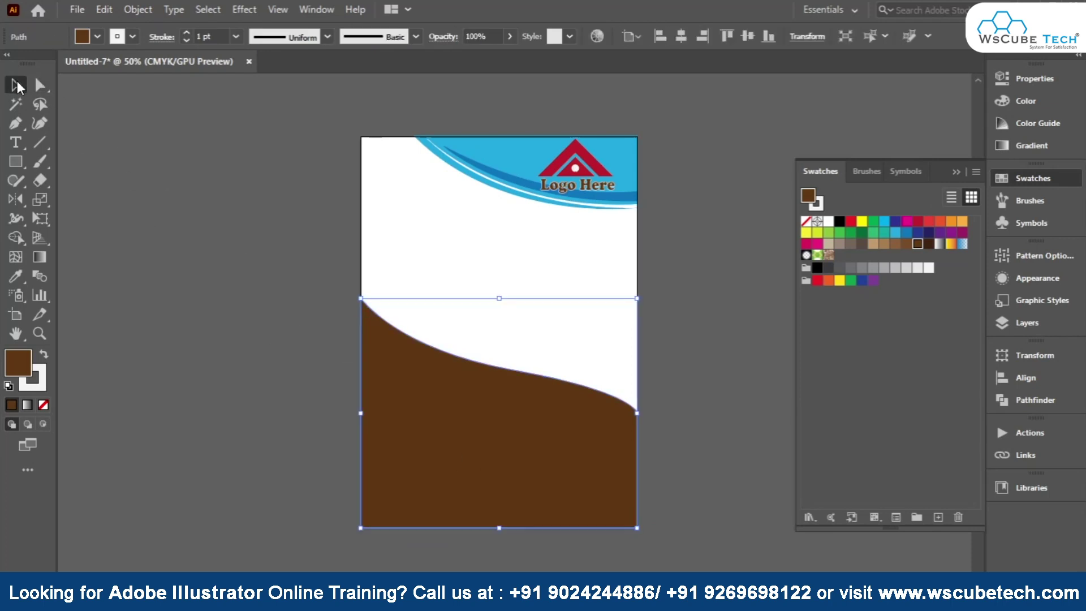
- Fill the wave with the light blue swatch and zoom in on its edge
click(895, 232)
click(229, 375)
click(395, 499)
scroll(395, 500, up, 4)
drag(402, 565, 272, 300)
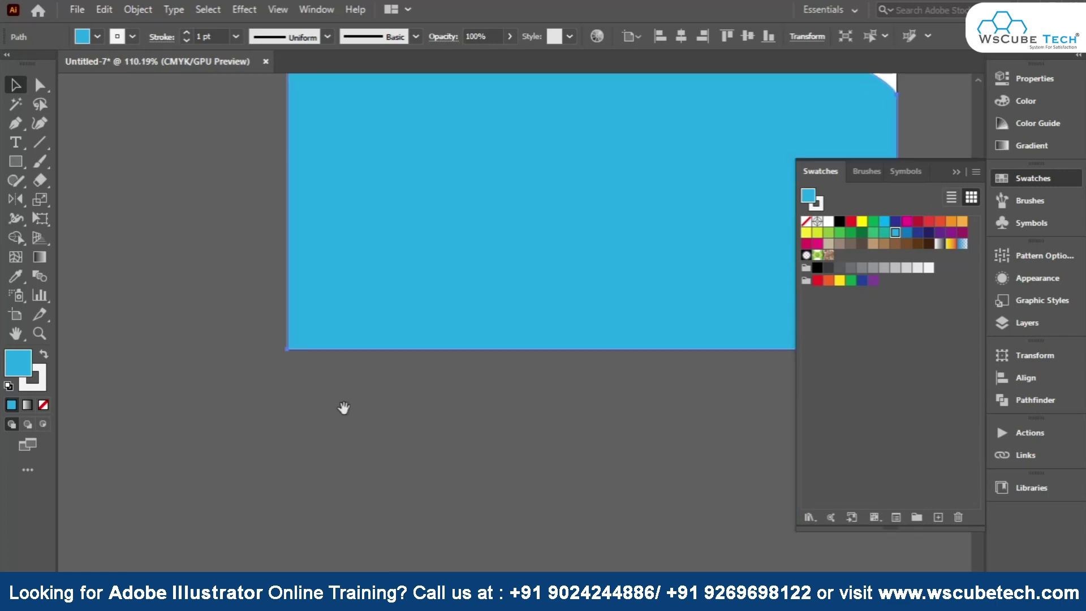
- Reposition the blue wave's bottom-left corner, then zoom back out to the page
click(389, 441)
drag(388, 346, 334, 334)
drag(451, 375, 267, 444)
click(267, 444)
mouse_move(388, 133)
mouse_down()
mouse_move(423, 240)
mouse_move(485, 364)
mouse_up()
drag(434, 234, 472, 333)
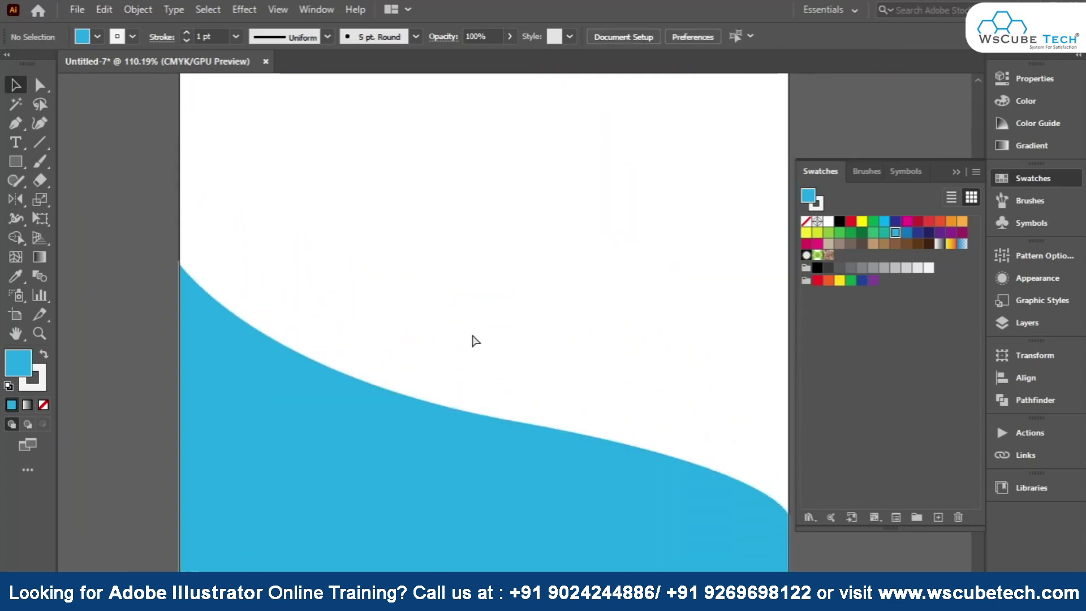
key(ctrl+minus)
key(ctrl+minus)
key(ctrl+minus)
click(400, 358)
click(15, 128)
click(376, 339)
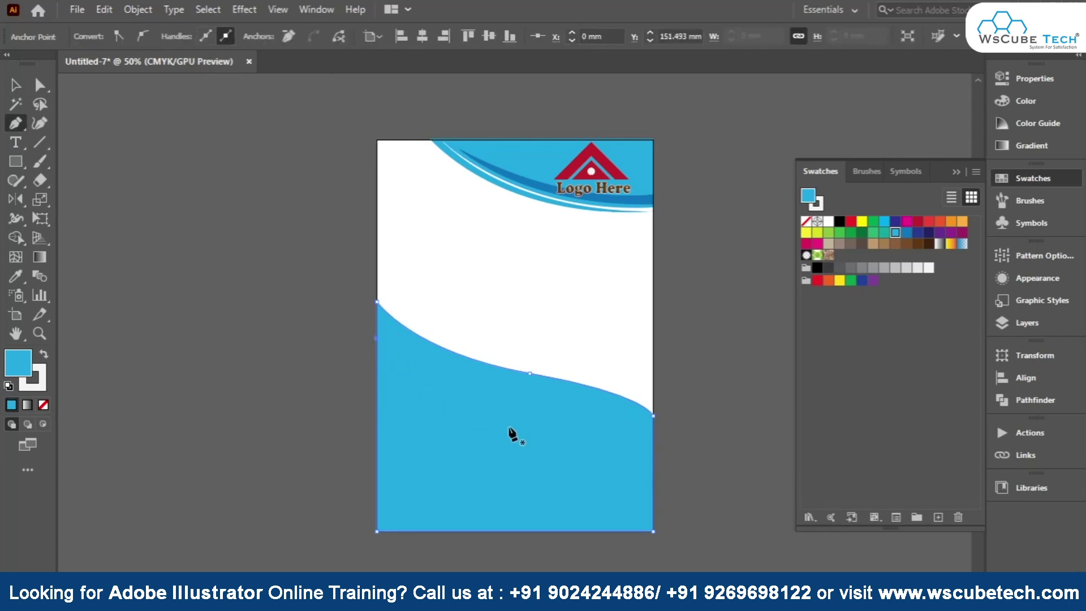
key(ctrl+shift+a)
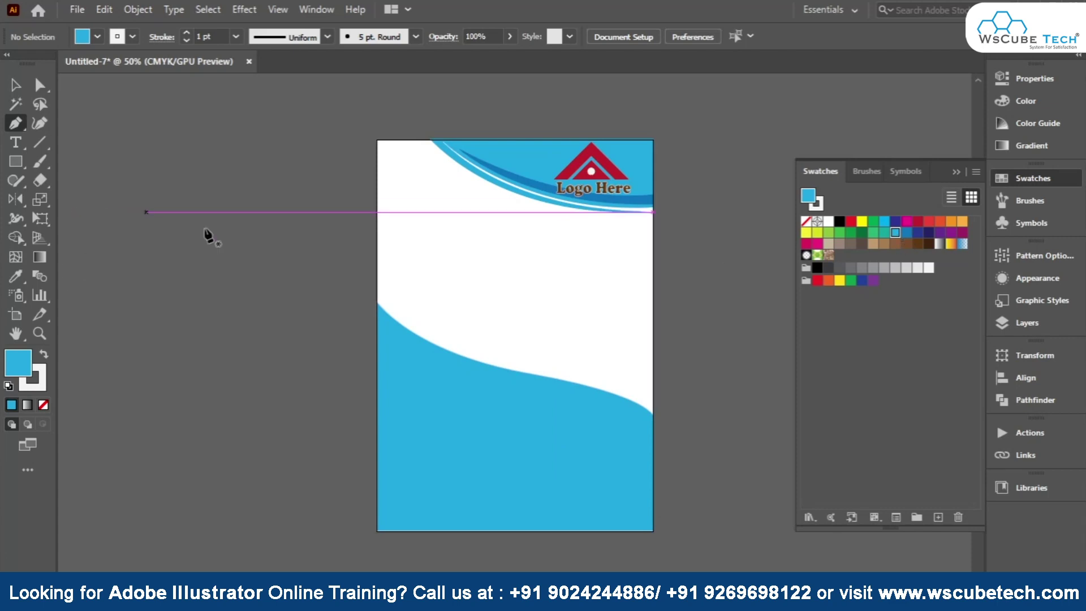
click(906, 234)
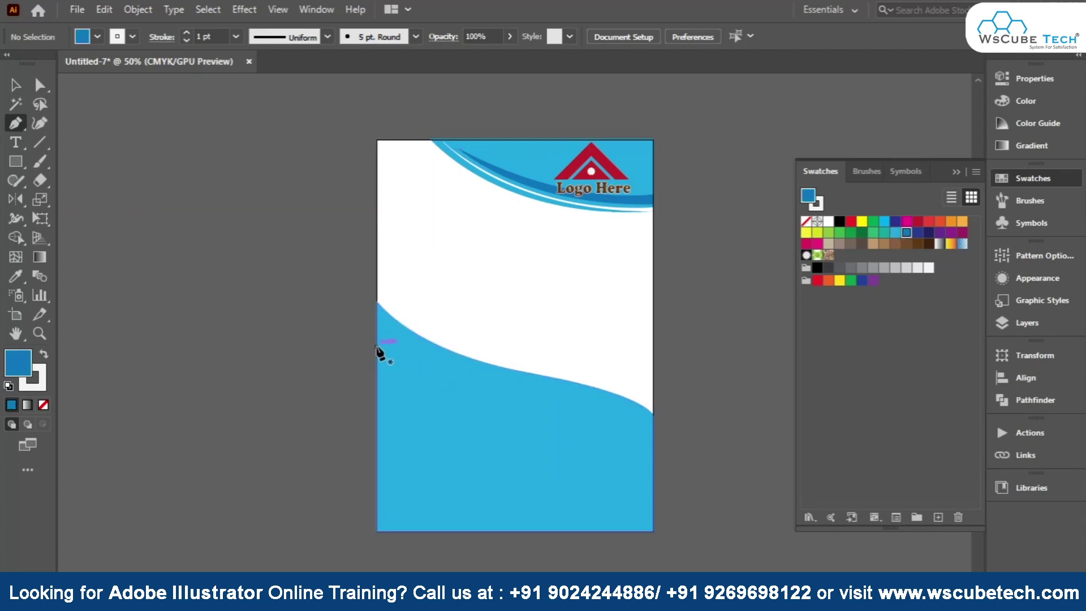
click(377, 345)
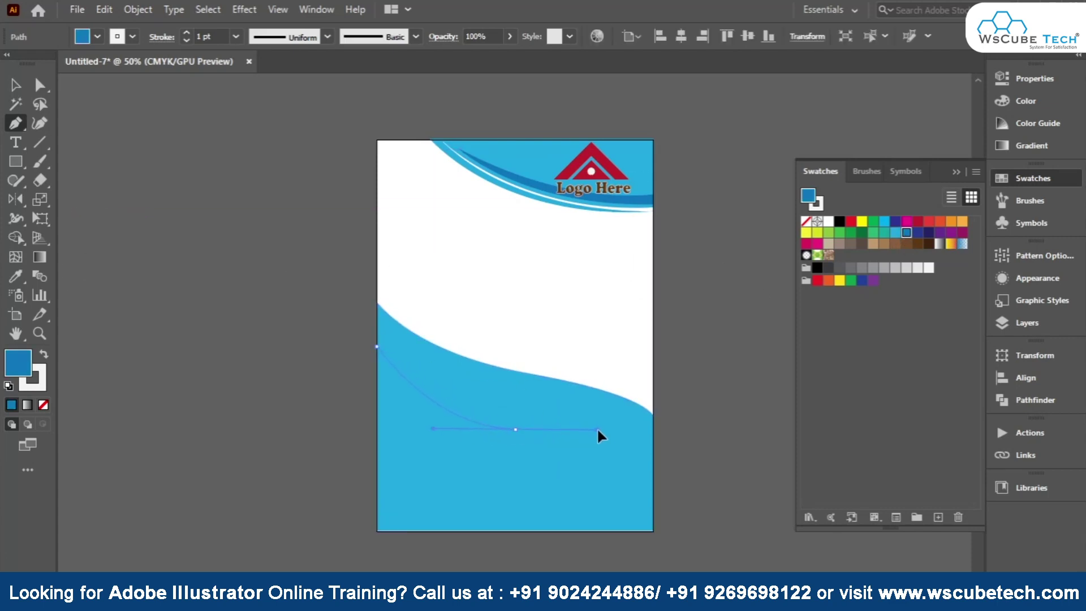
mouse_move(598, 430)
mouse_down()
mouse_move(608, 453)
mouse_move(680, 478)
mouse_up()
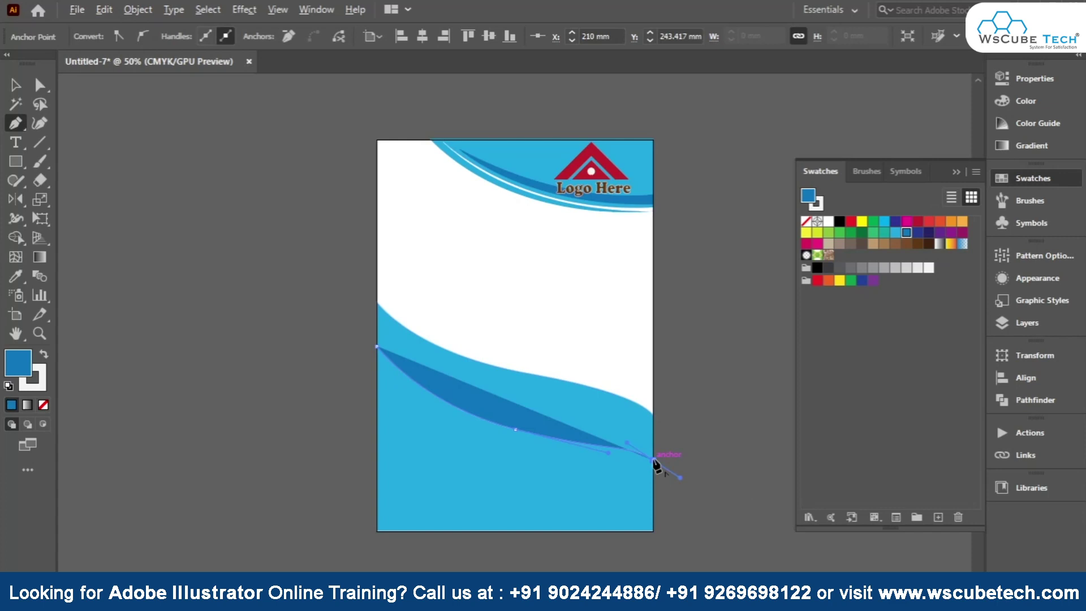
click(653, 459)
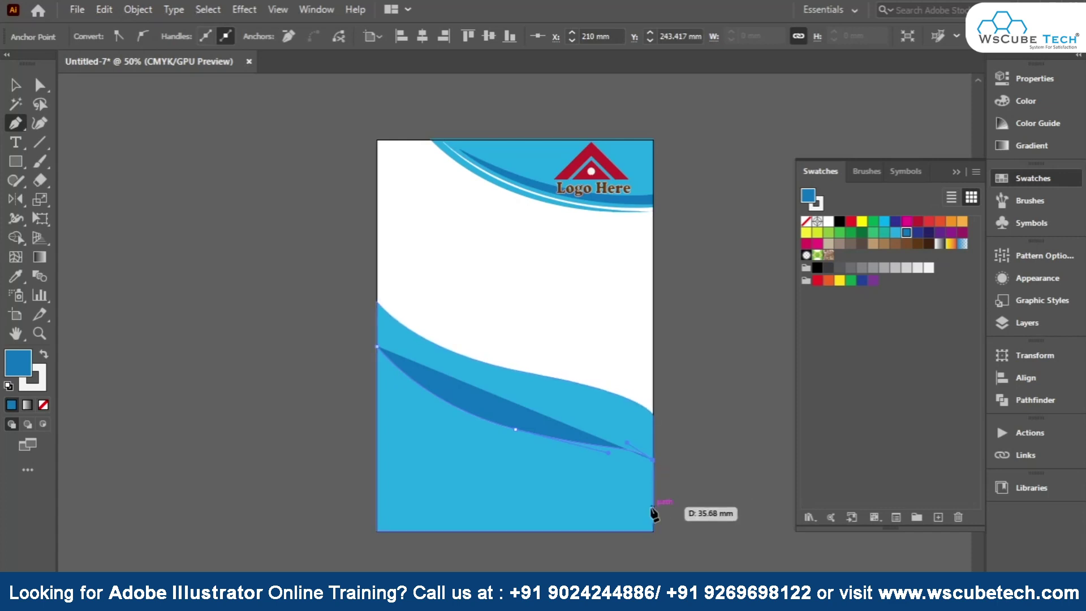
click(654, 507)
drag(477, 488, 443, 456)
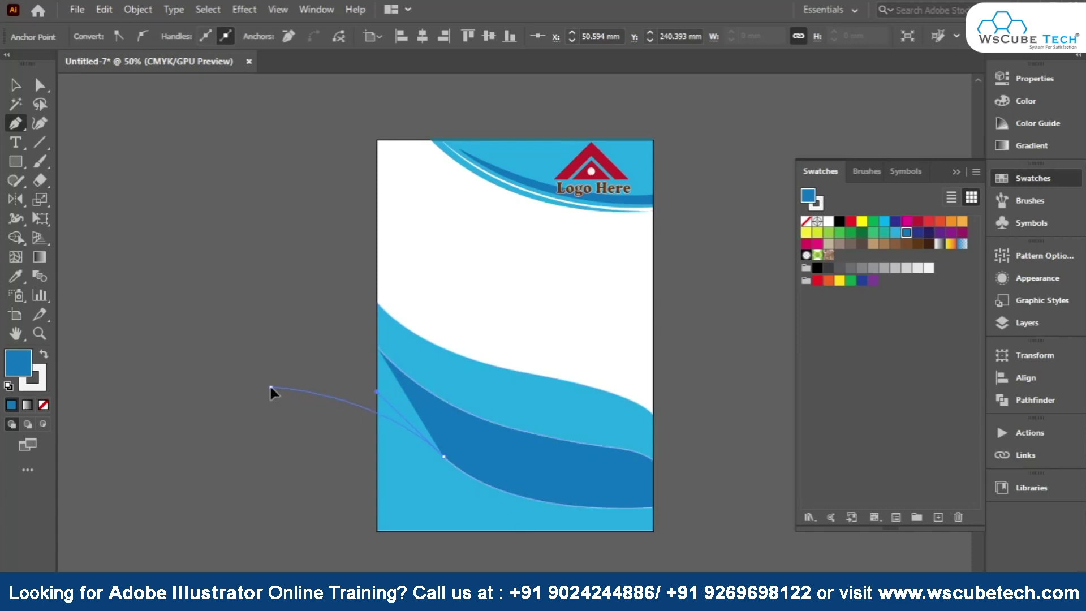
drag(271, 387, 354, 342)
click(377, 345)
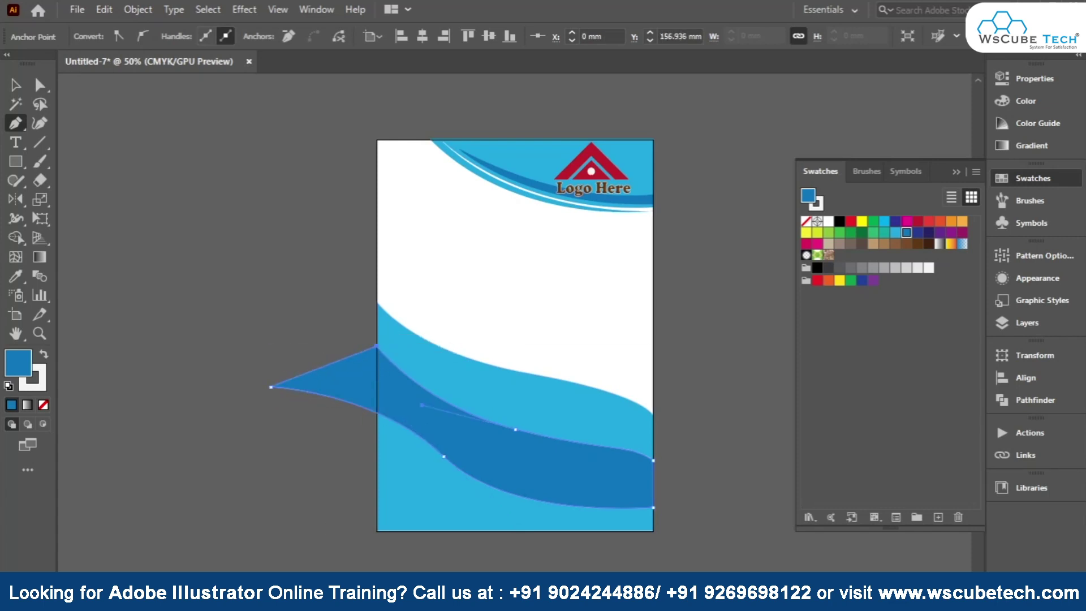
key(Delete)
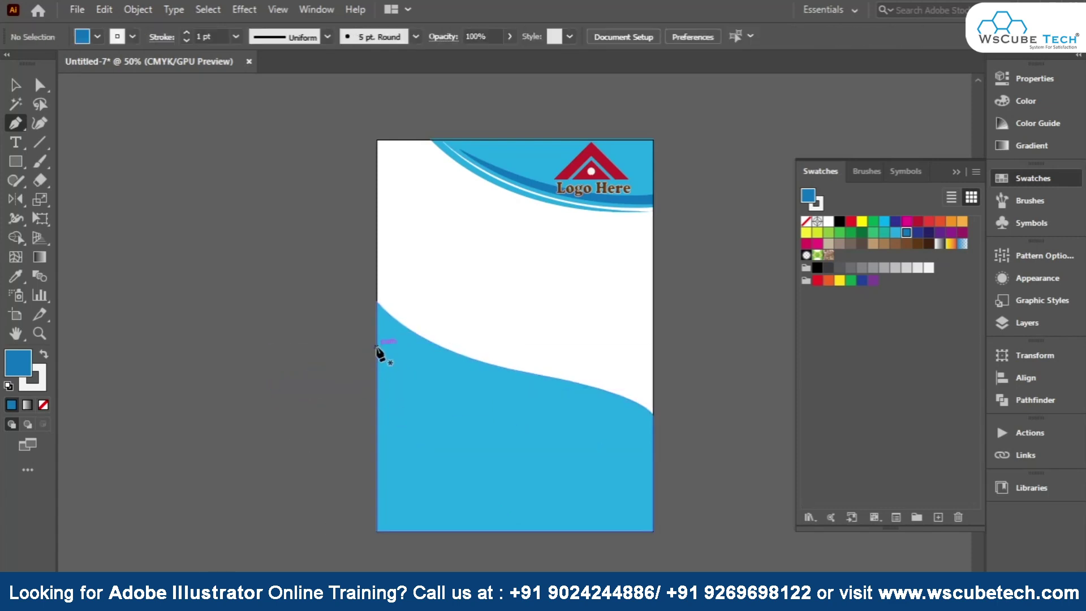
click(376, 346)
drag(460, 405, 488, 404)
click(498, 420)
drag(653, 465, 695, 522)
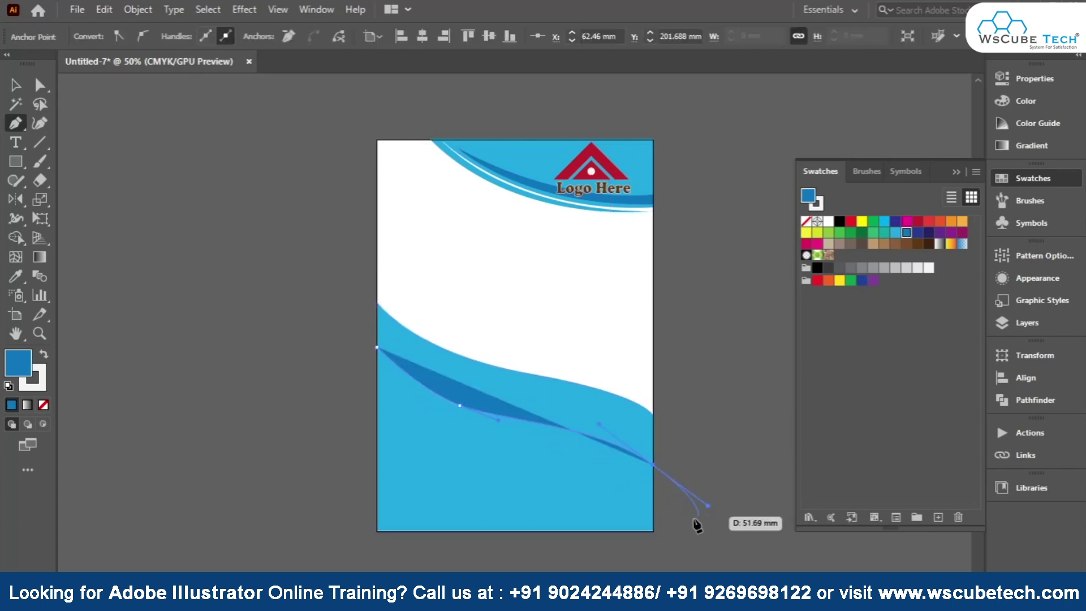
click(652, 465)
click(656, 495)
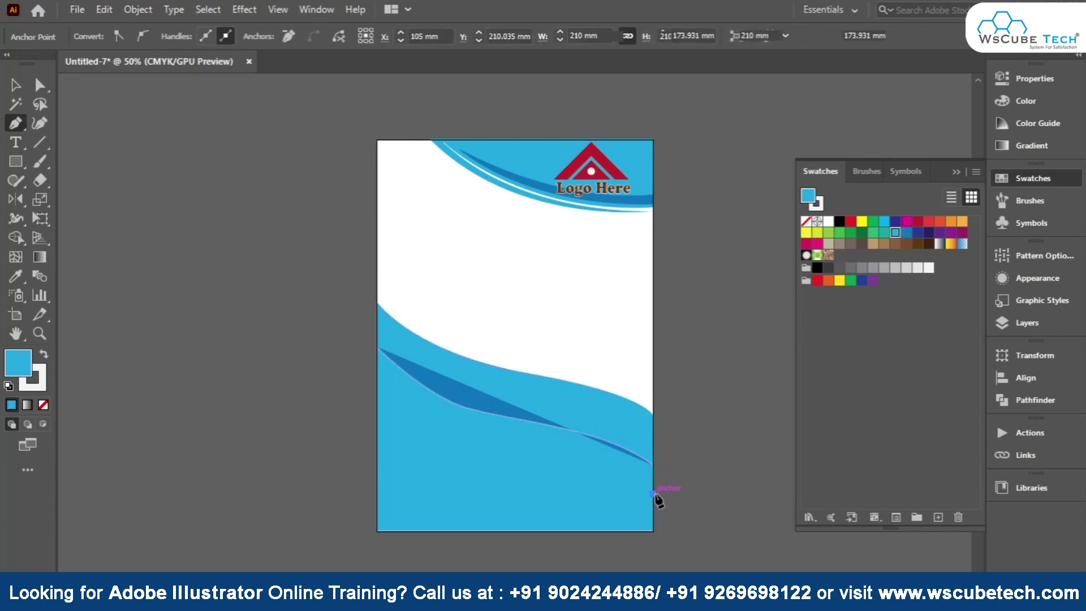
key(ctrl+shift+a)
click(15, 84)
click(428, 380)
key(Delete)
click(18, 129)
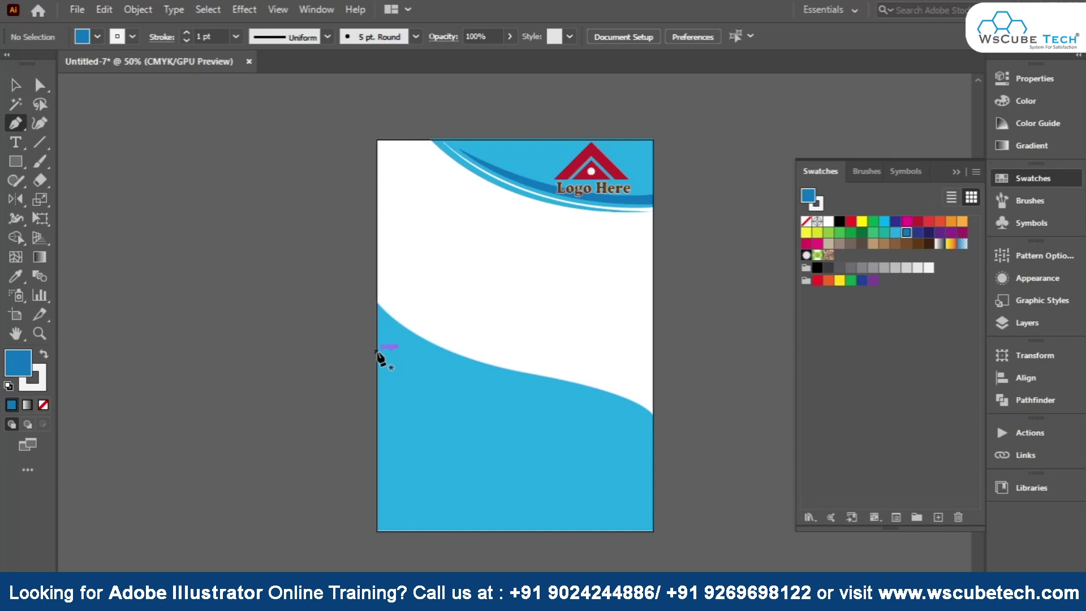
- Lower the blue wave's top edge and raise its bottom corners up the page edges
click(15, 85)
click(446, 382)
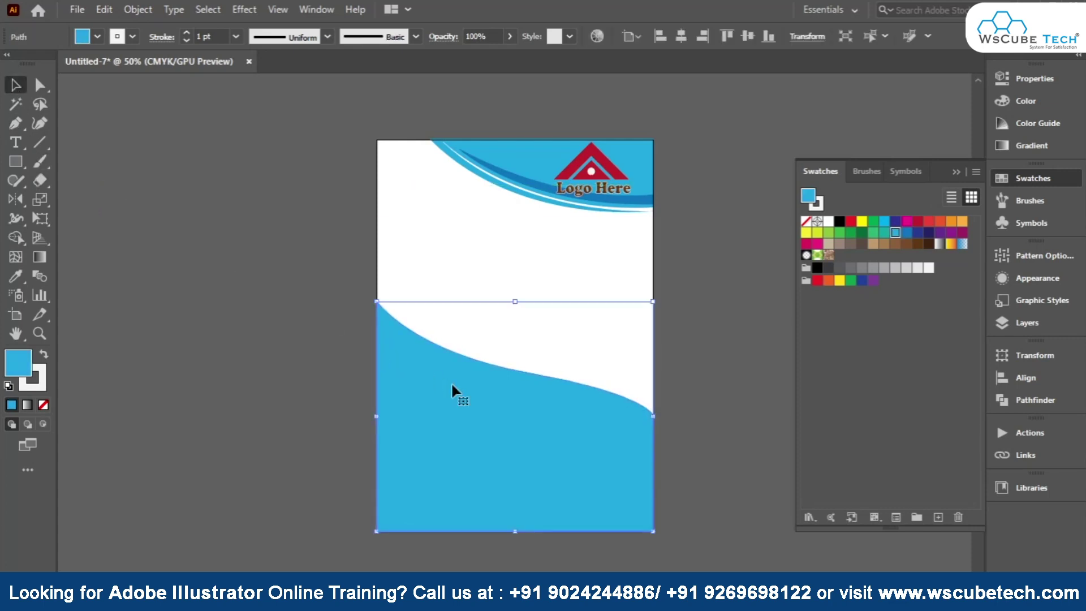
click(456, 390)
drag(515, 302, 515, 368)
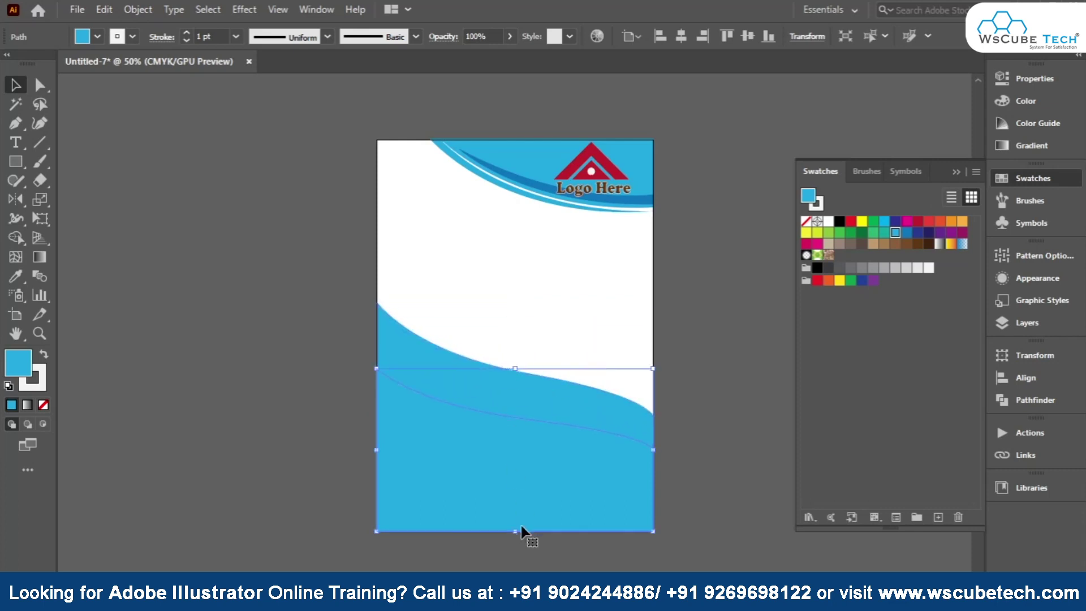
click(36, 86)
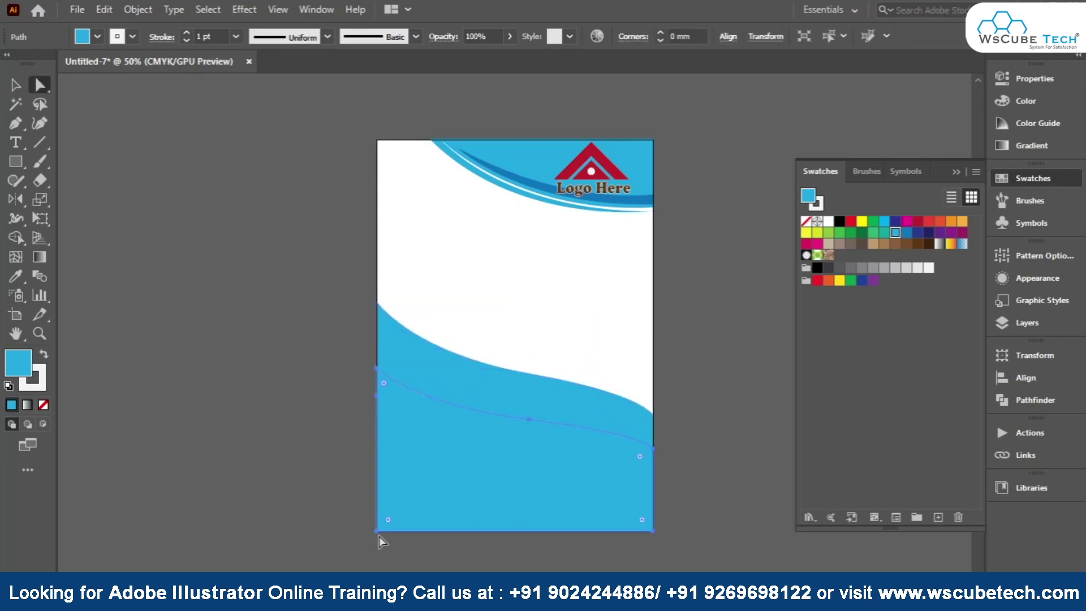
drag(378, 532, 380, 437)
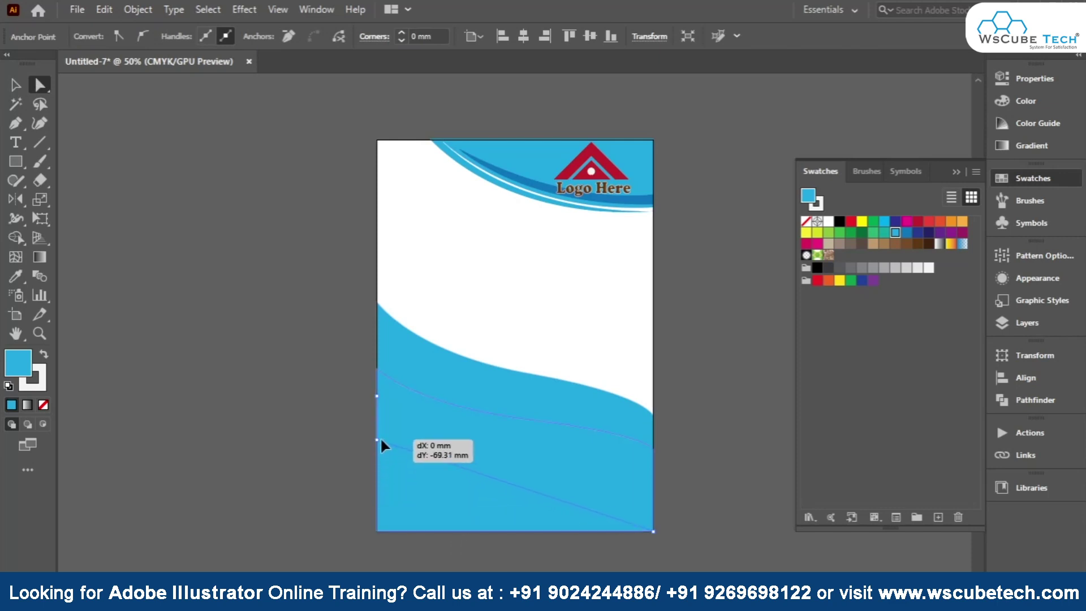
drag(380, 436, 378, 424)
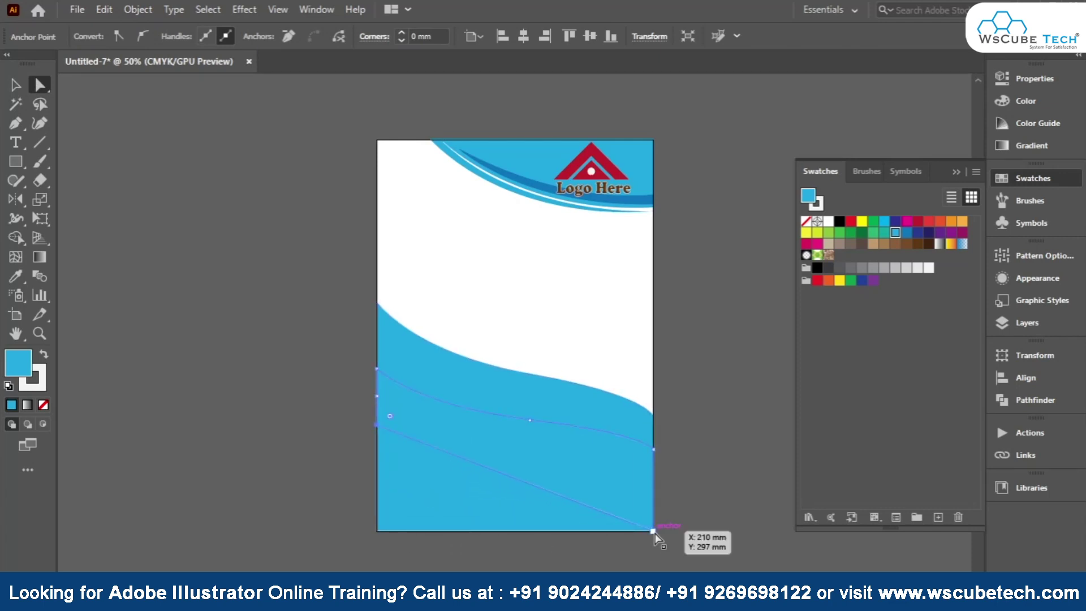
drag(653, 532, 655, 482)
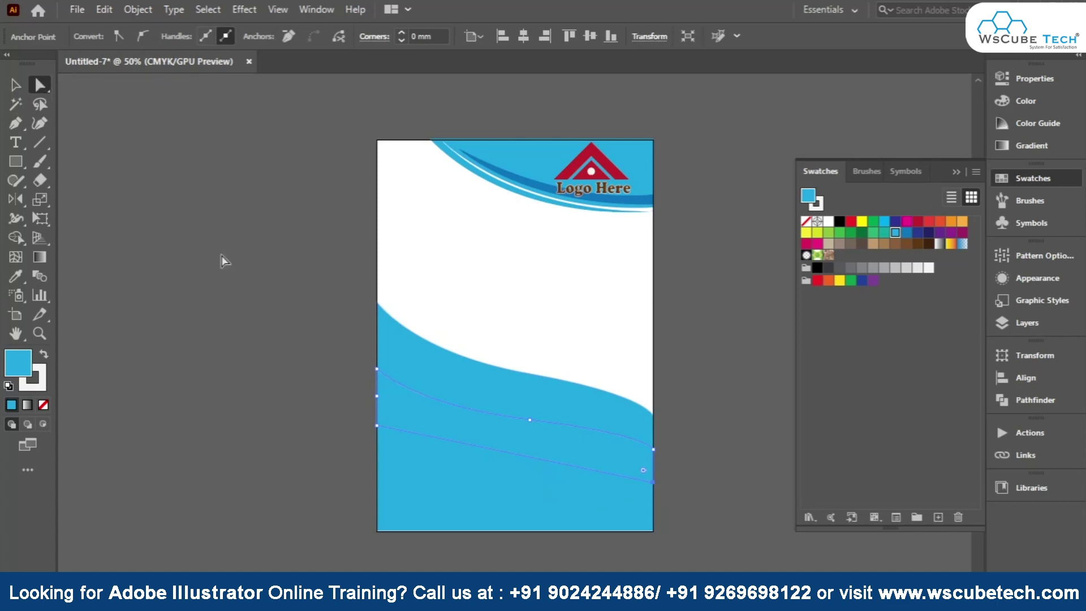
drag(375, 430, 376, 425)
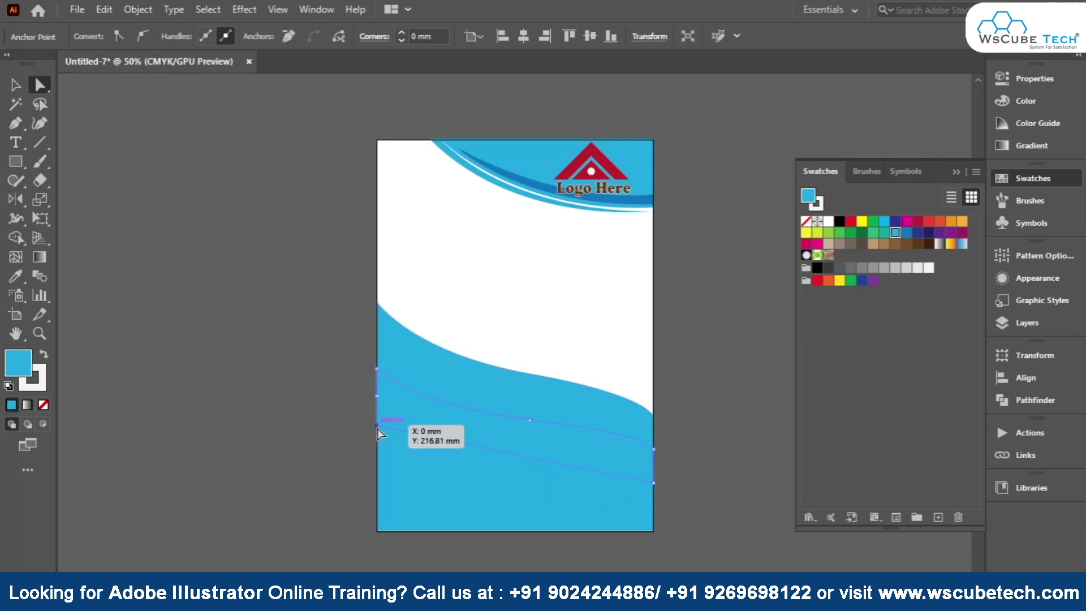
- Convert the side points into curves and drag their handles to bend the lower curve
click(15, 124)
drag(15, 125, 89, 177)
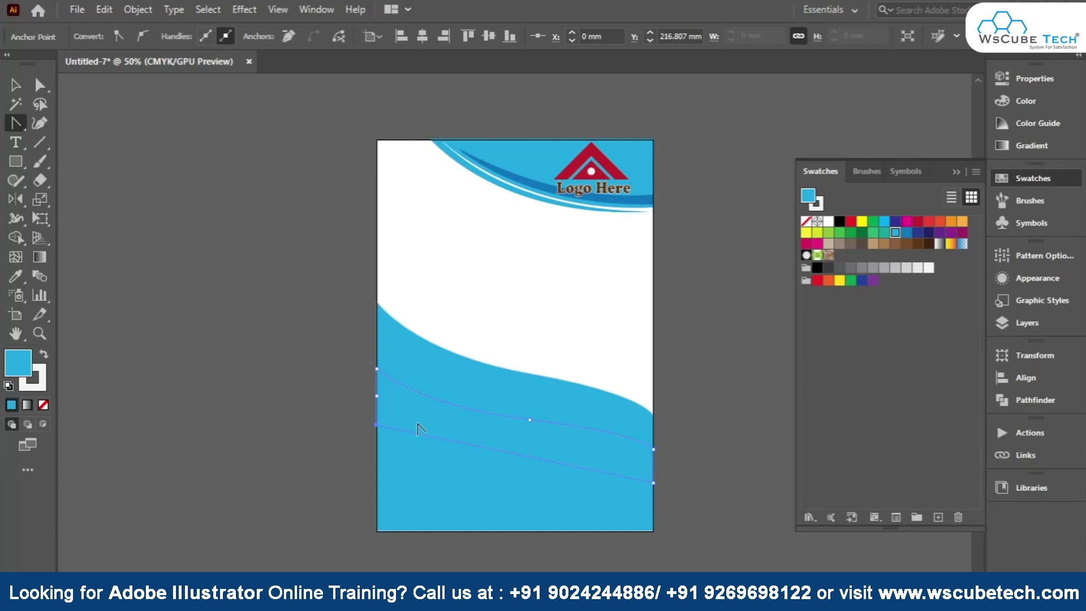
mouse_move(377, 426)
mouse_down()
mouse_move(413, 446)
mouse_move(301, 350)
mouse_up()
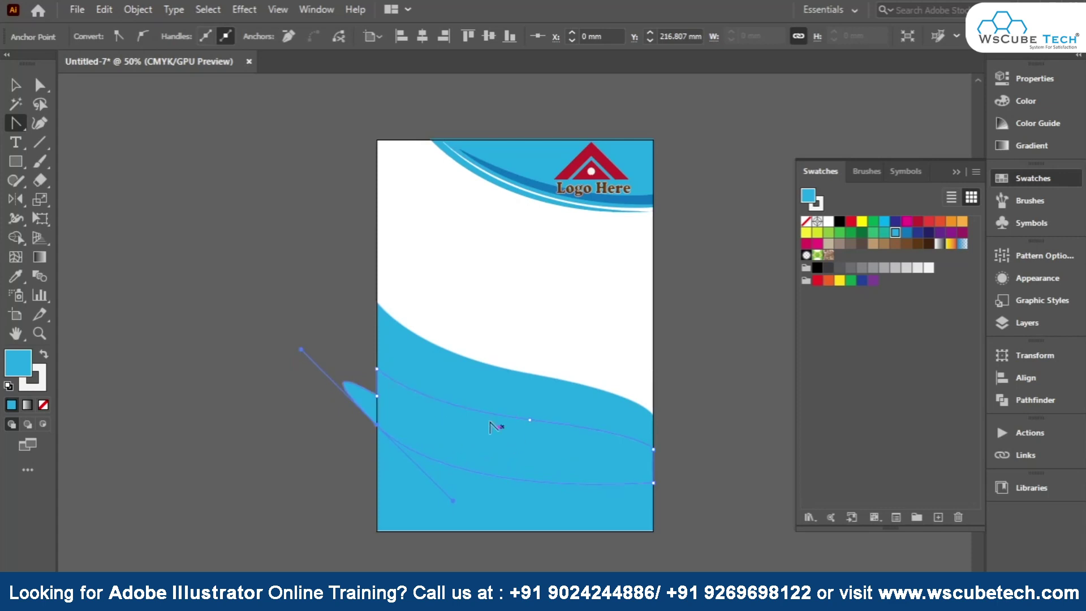
key(alt)
drag(301, 351, 376, 409)
mouse_move(653, 483)
mouse_down()
mouse_move(653, 514)
mouse_move(595, 459)
mouse_move(583, 419)
mouse_up()
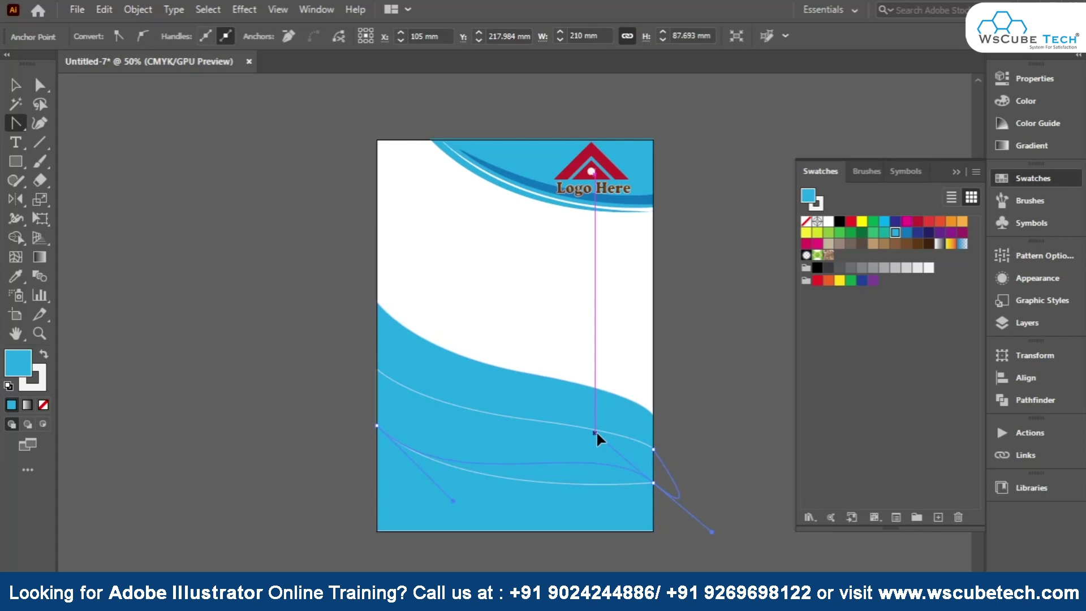
drag(582, 418, 594, 435)
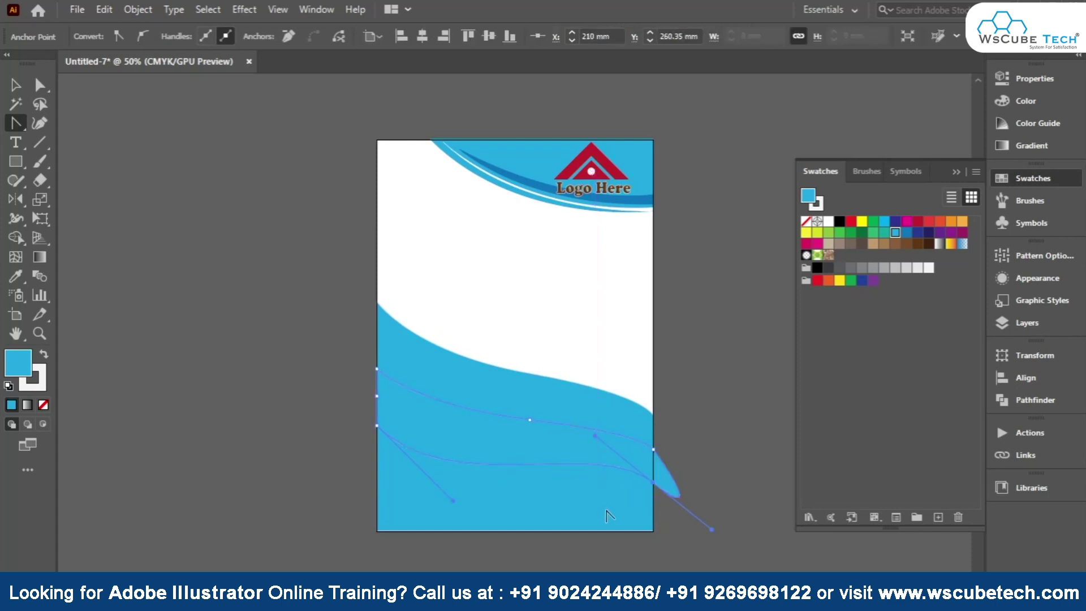
click(652, 483)
click(655, 477)
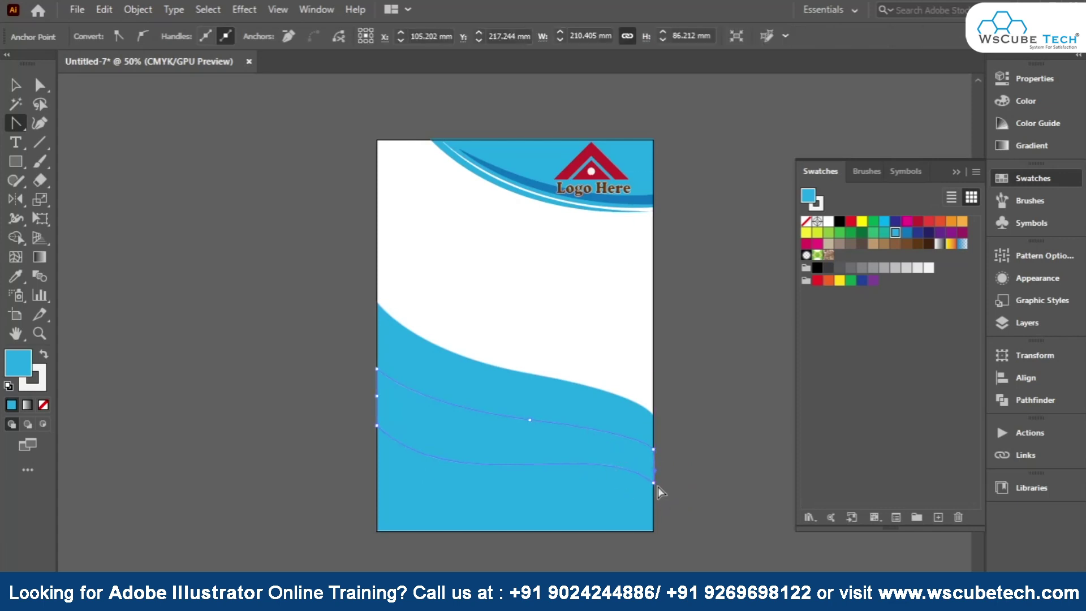
drag(653, 483, 579, 419)
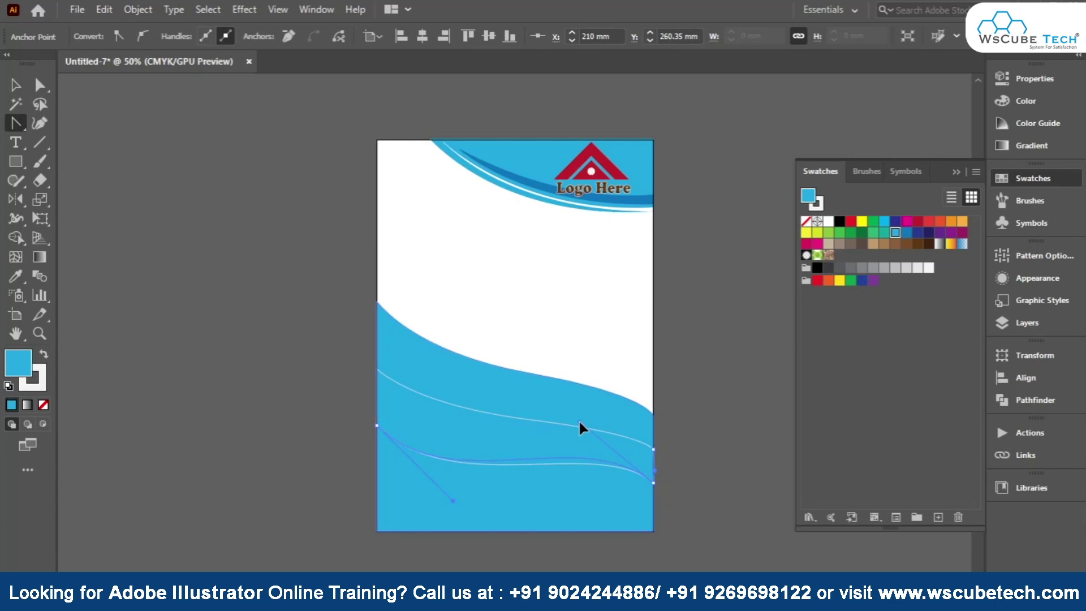
mouse_move(579, 419)
mouse_down()
mouse_move(586, 453)
mouse_move(587, 415)
mouse_move(586, 435)
mouse_up()
click(16, 85)
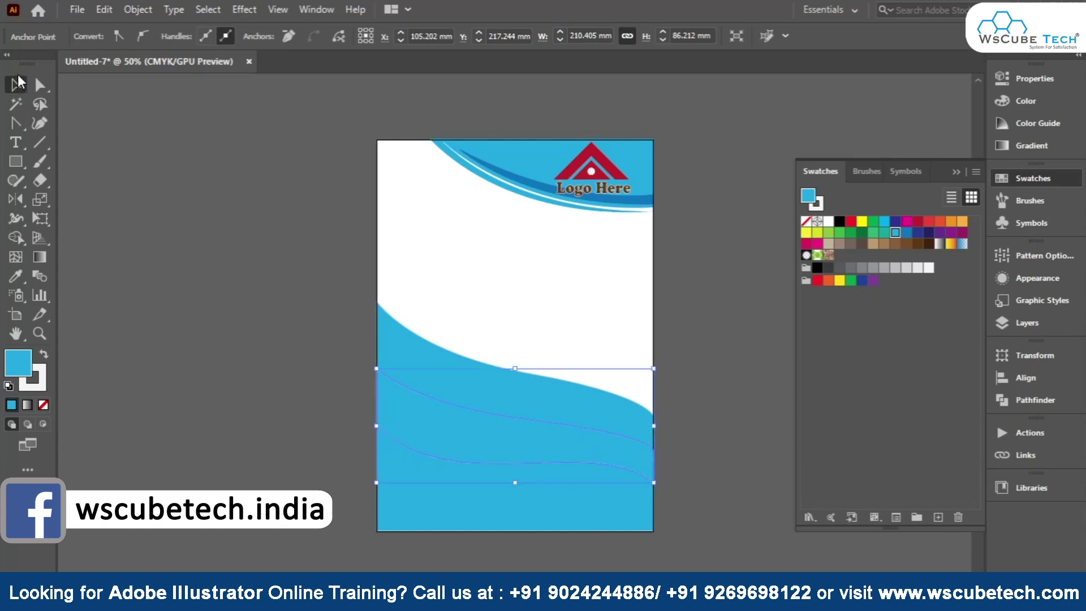
- Fill the band darker blue, raise its middle anchor and lower its bottom-right corner
click(907, 231)
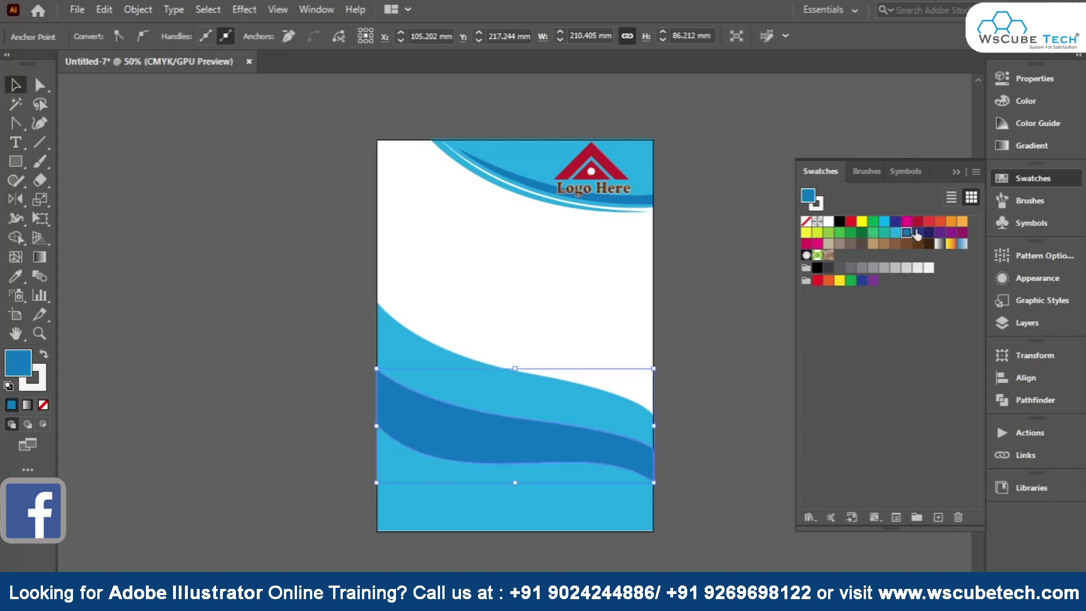
click(39, 85)
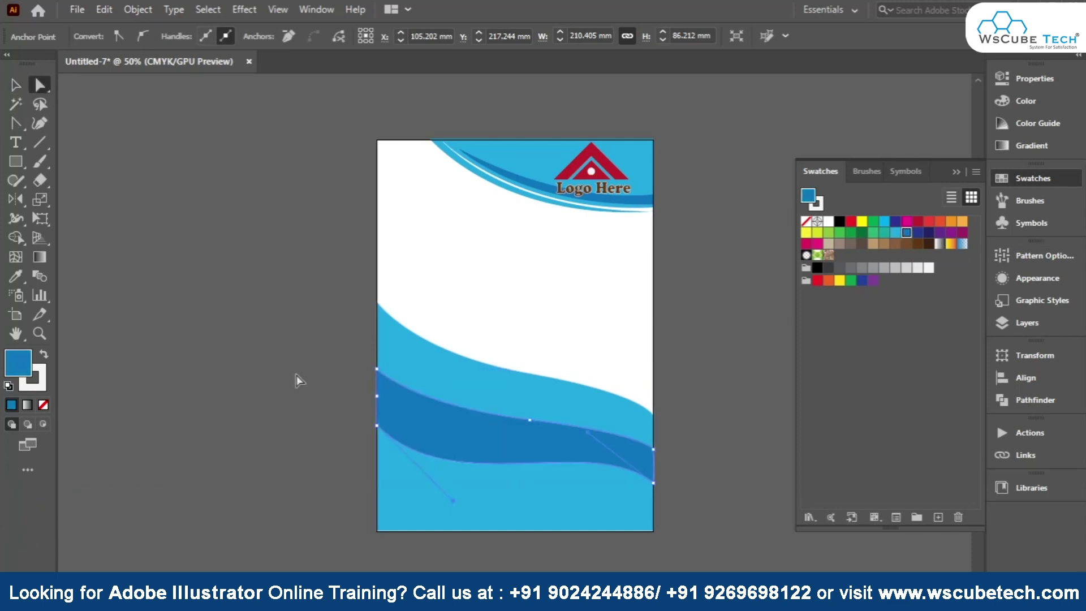
click(653, 450)
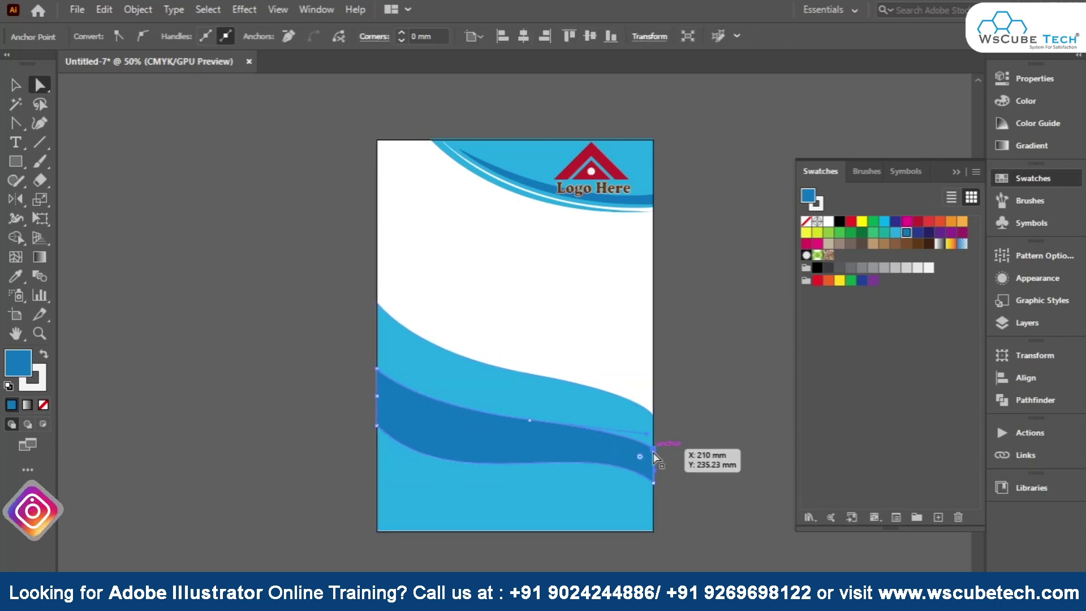
click(530, 421)
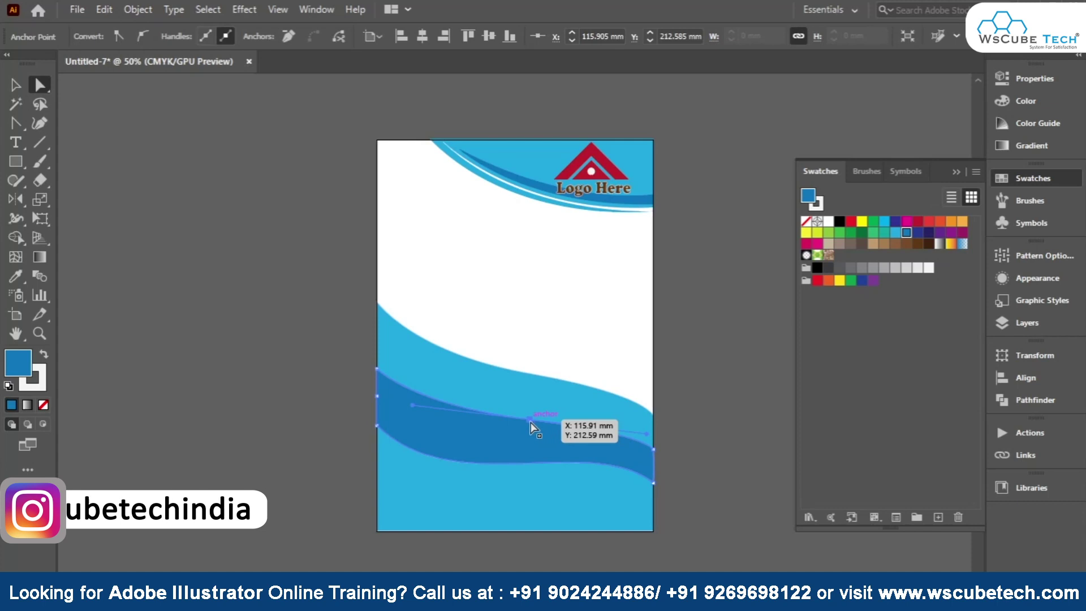
drag(530, 419, 530, 408)
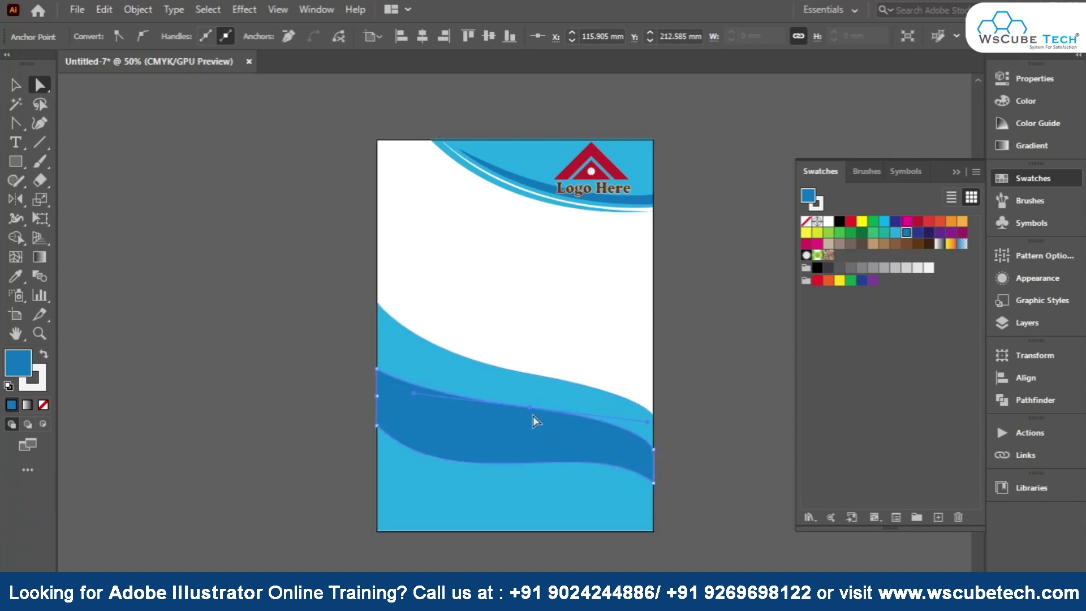
drag(653, 482, 652, 497)
- Adjust the middle anchor's handles to even out the dark wave's curve
click(650, 453)
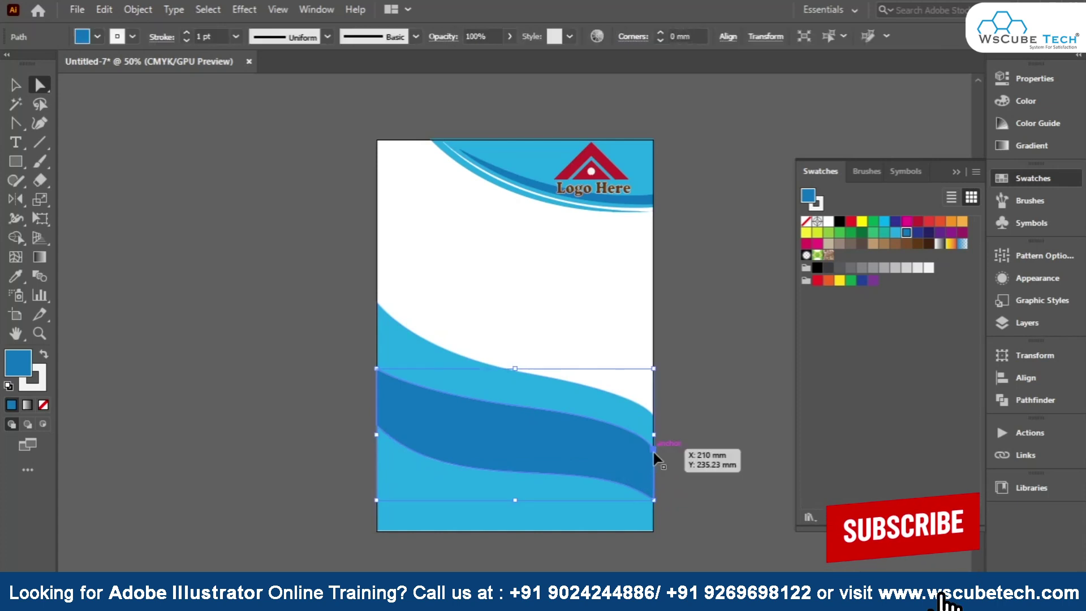
click(530, 407)
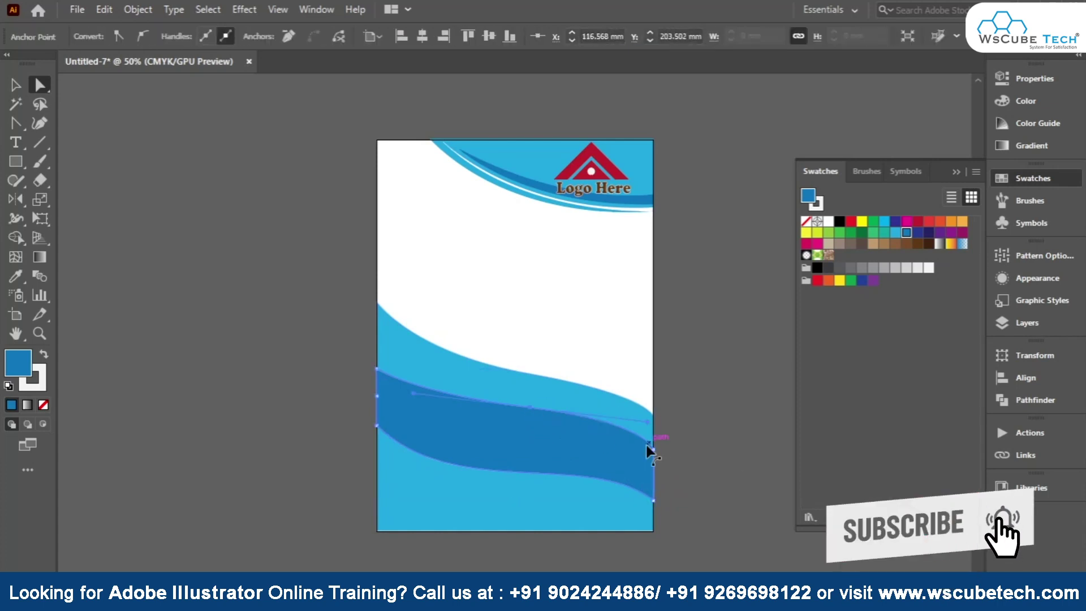
drag(647, 422, 605, 417)
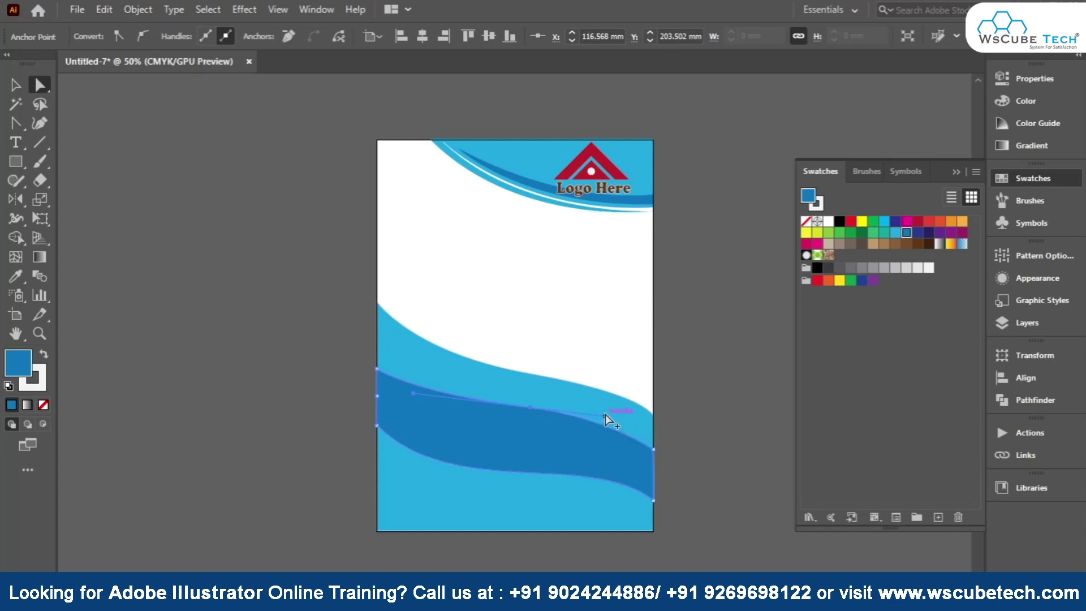
mouse_move(409, 400)
mouse_down()
mouse_move(422, 415)
mouse_move(410, 401)
mouse_up()
click(16, 85)
click(168, 306)
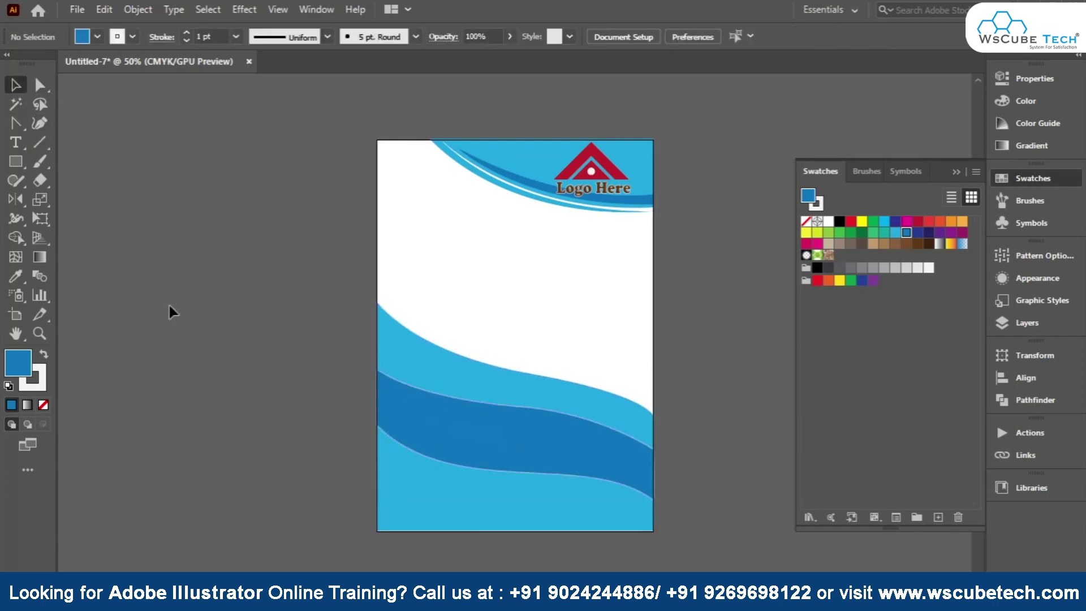
click(433, 390)
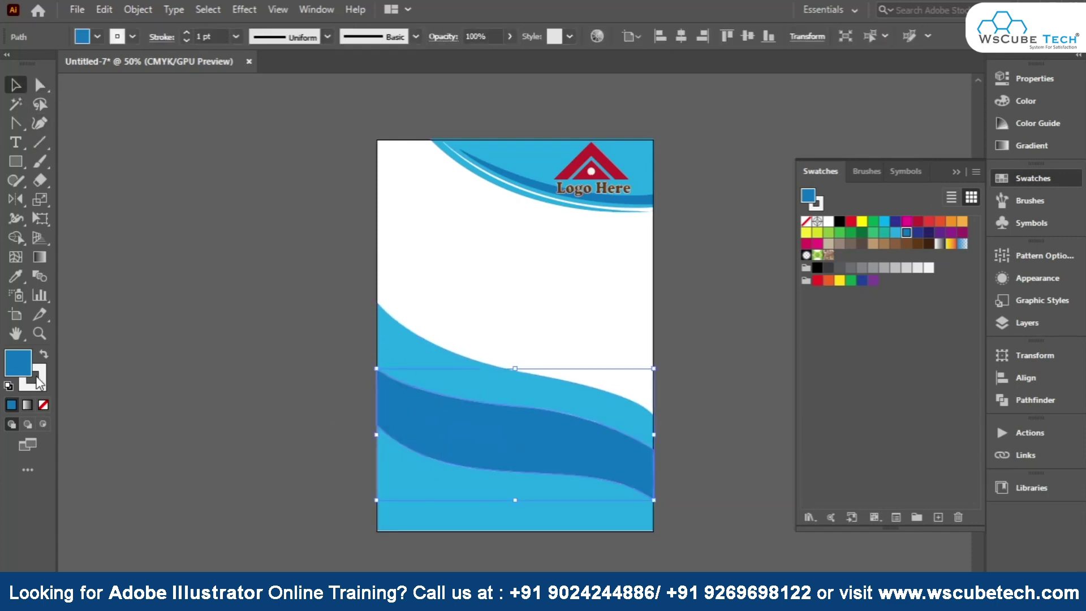
- Remove the stroke colour and reselect the dark blue wave
click(40, 380)
click(43, 405)
click(241, 402)
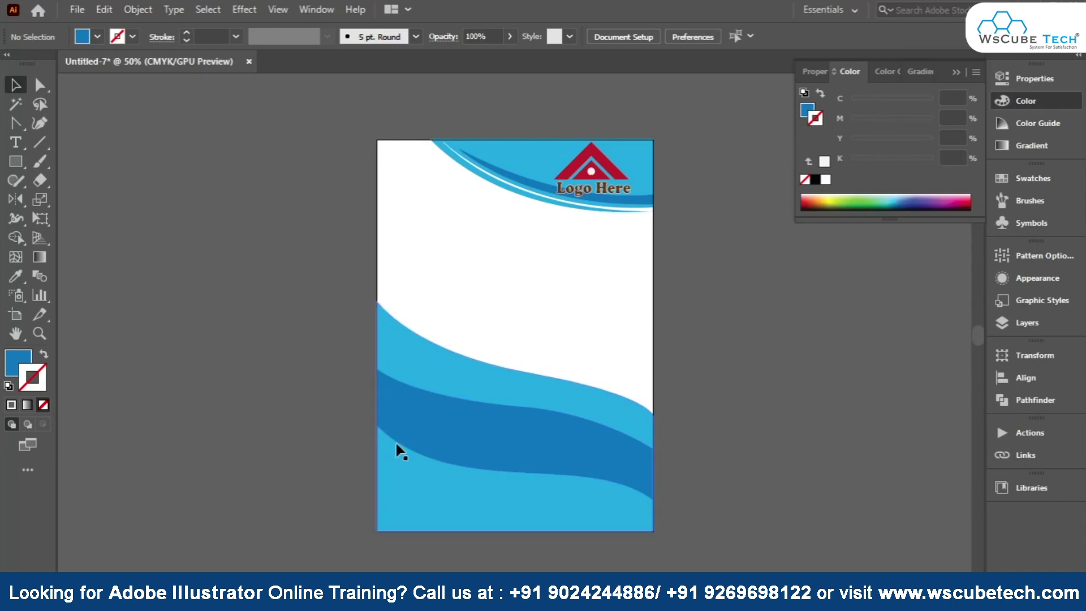
click(431, 433)
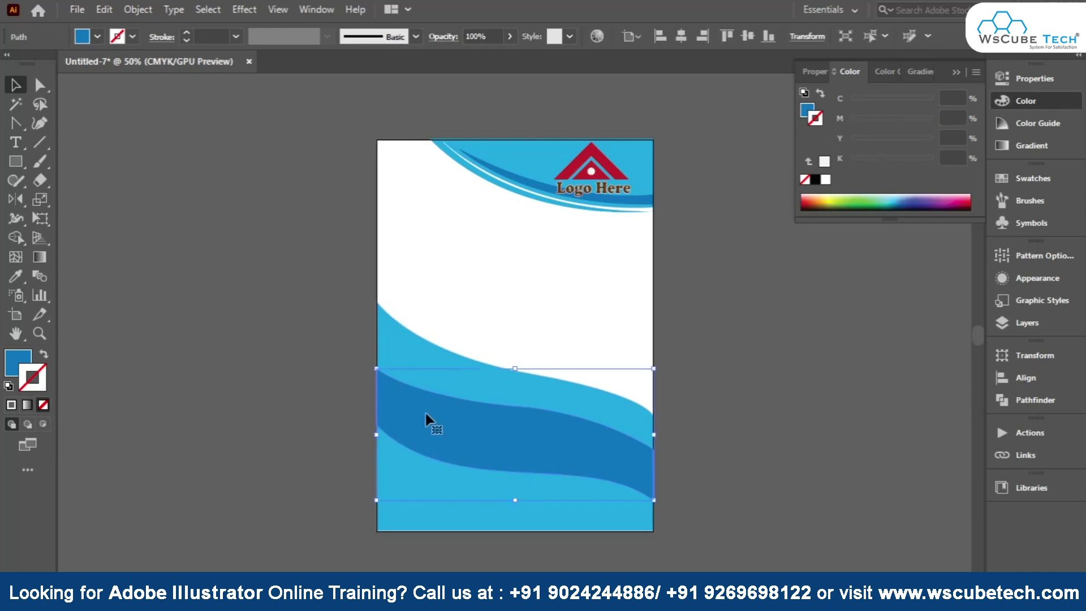
- With the Paintbrush, try and undo a white fill, then paint a curve below the dark wave
click(40, 161)
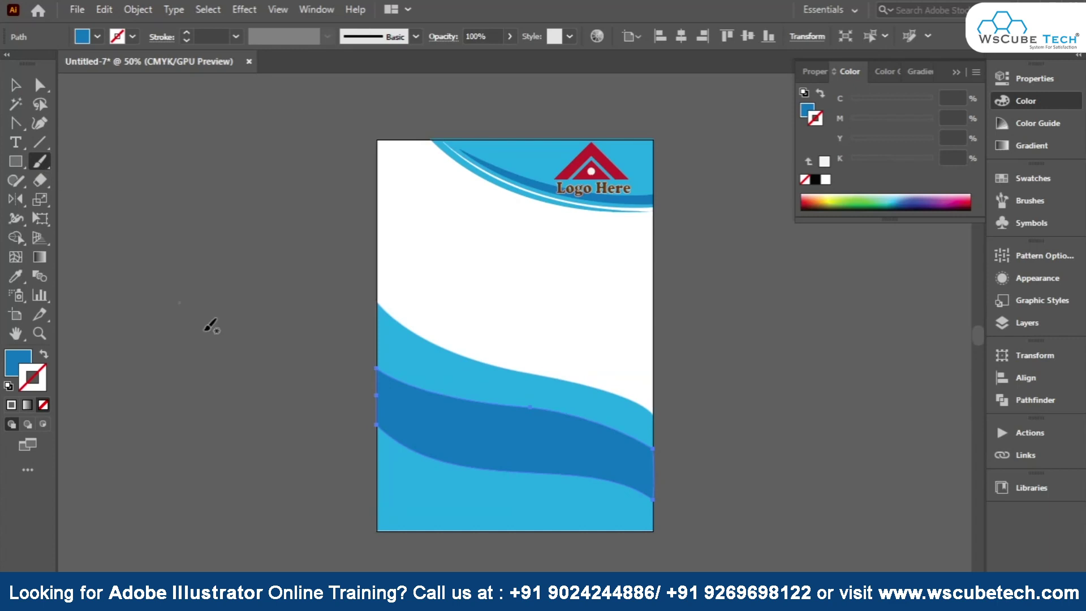
click(29, 361)
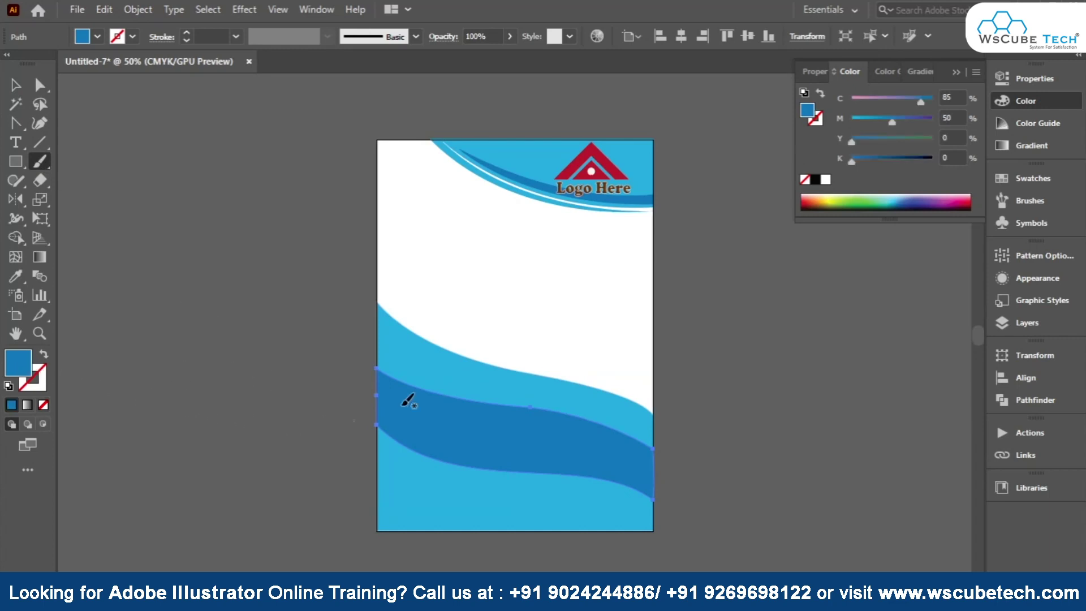
click(825, 180)
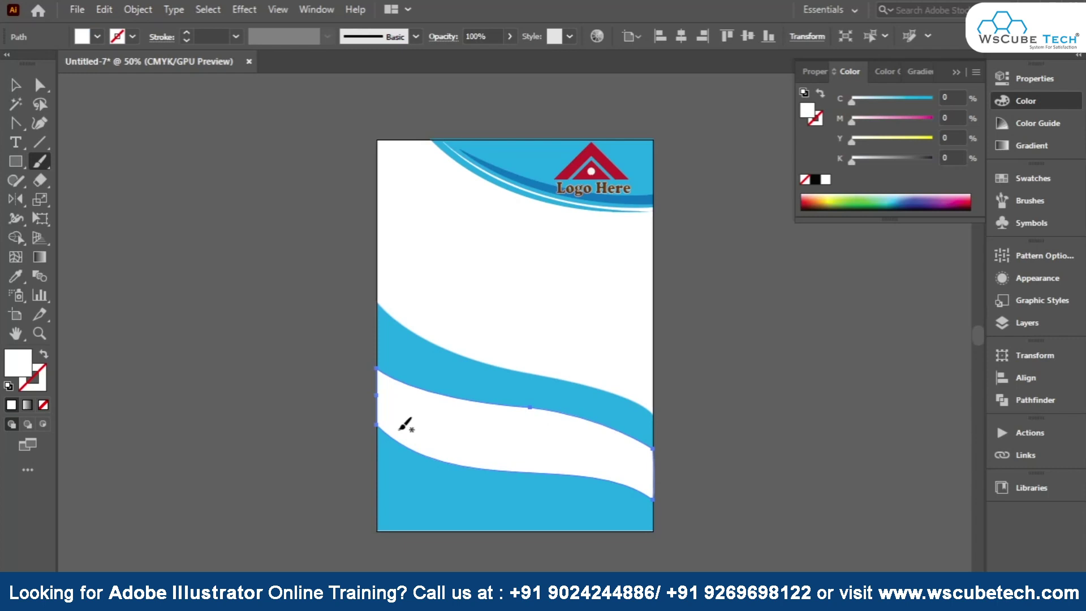
key(ctrl+z)
key(ctrl+shift+a)
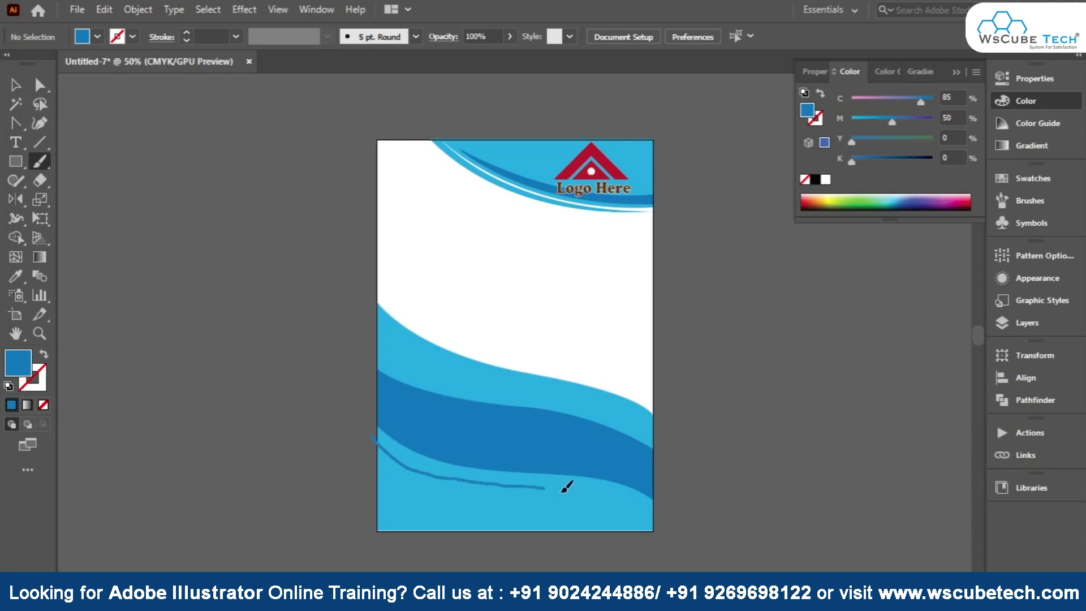
drag(459, 478, 676, 540)
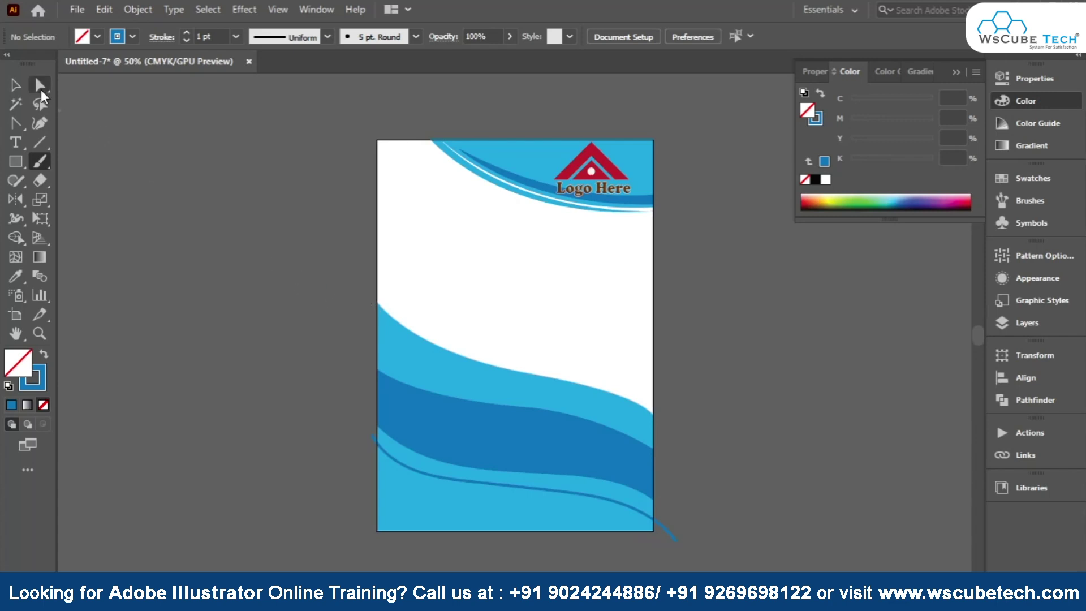
- Make the painted curve's stroke white
click(15, 84)
drag(423, 482, 420, 464)
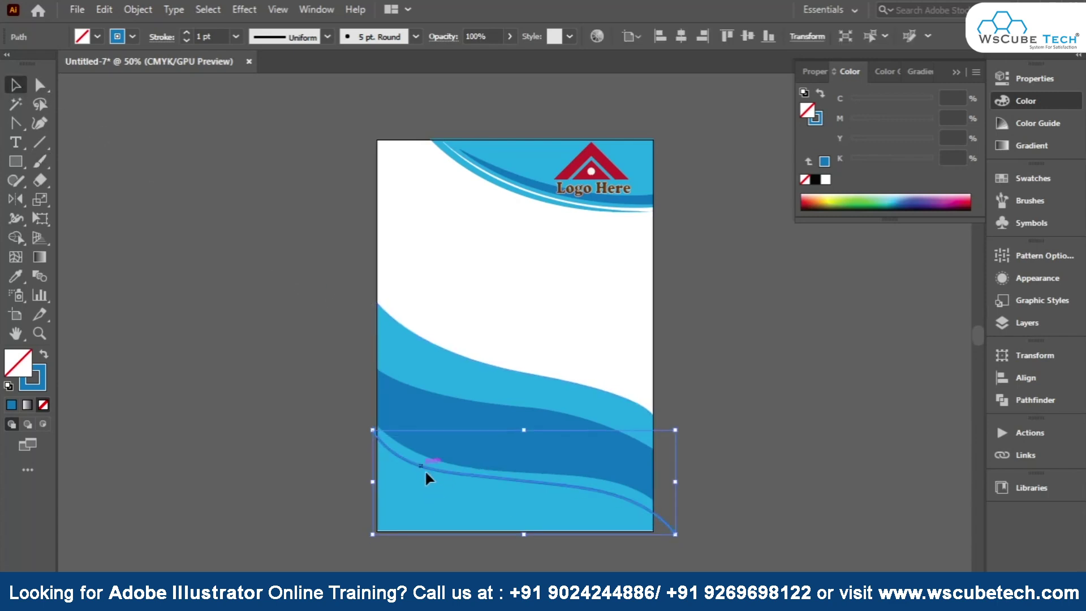
click(135, 36)
click(133, 110)
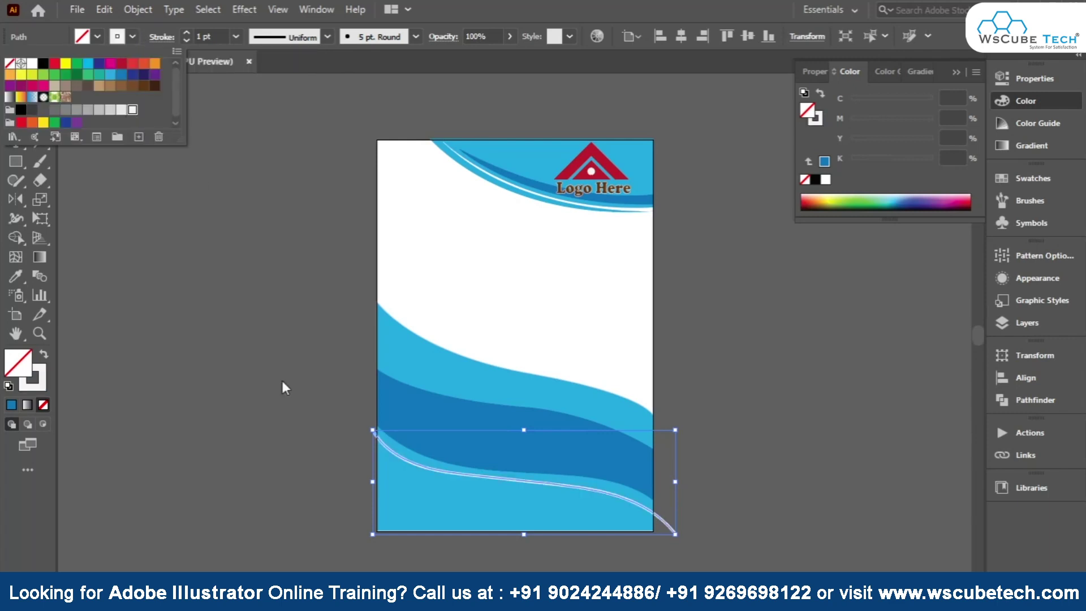
click(281, 377)
- Alt-drag a copy of the white curve upward and select both curves together
mouse_move(436, 475)
mouse_down()
mouse_move(434, 385)
mouse_move(423, 387)
mouse_up()
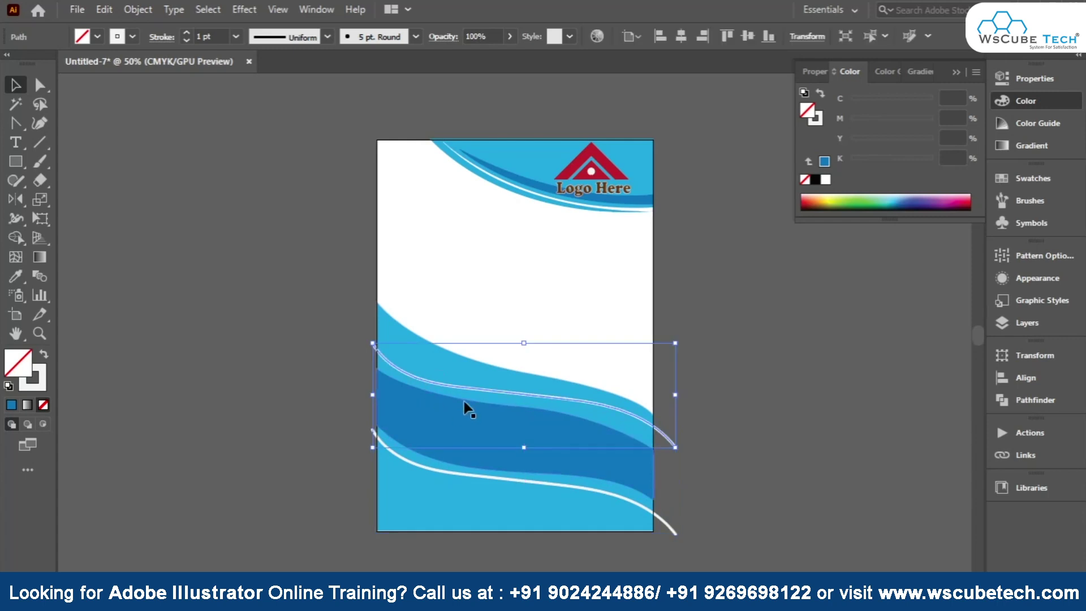
click(346, 309)
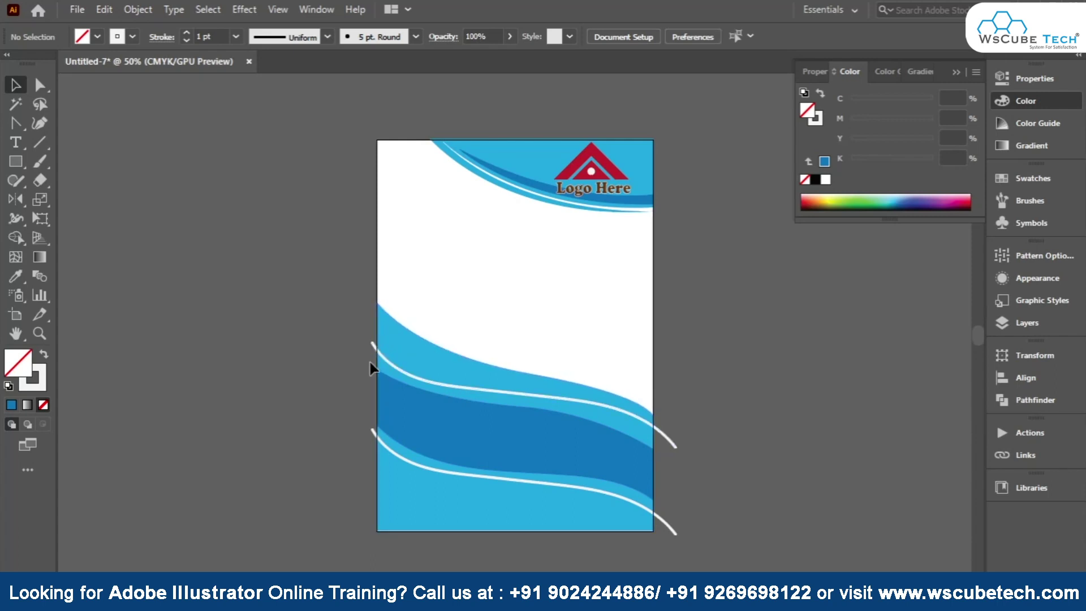
click(667, 438)
shift+click(663, 519)
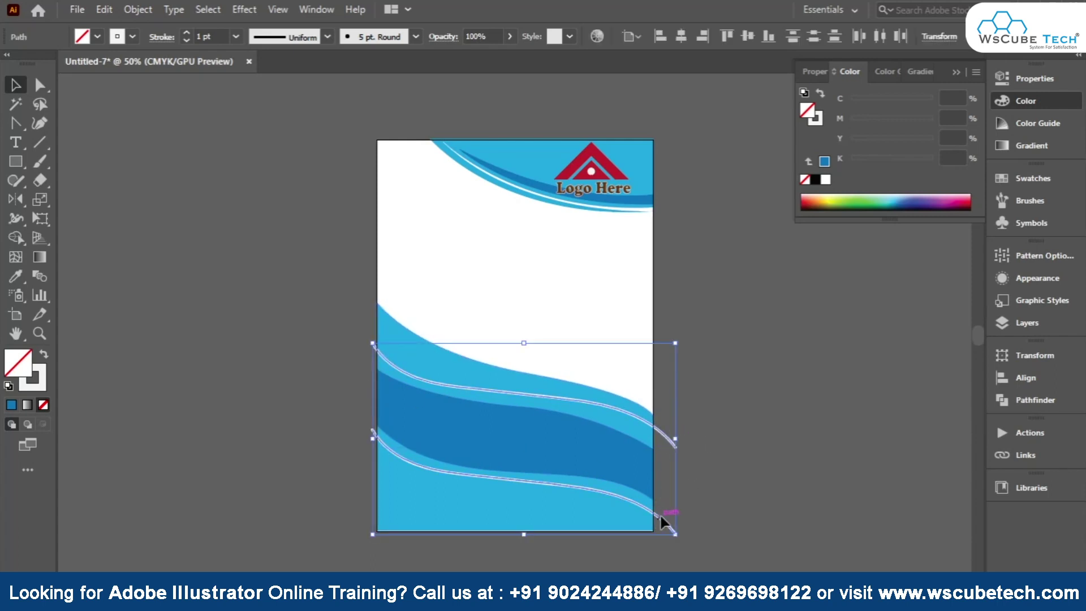
click(136, 9)
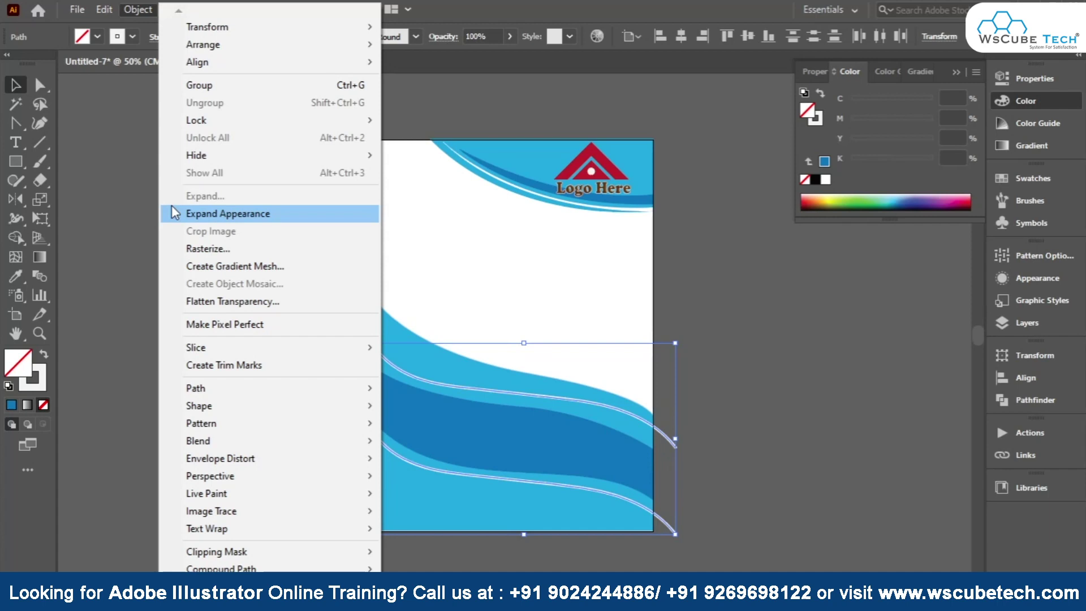
- Convert the white strokes to filled outlines and select them with the blue waves
click(175, 213)
scroll(342, 298, up, 5)
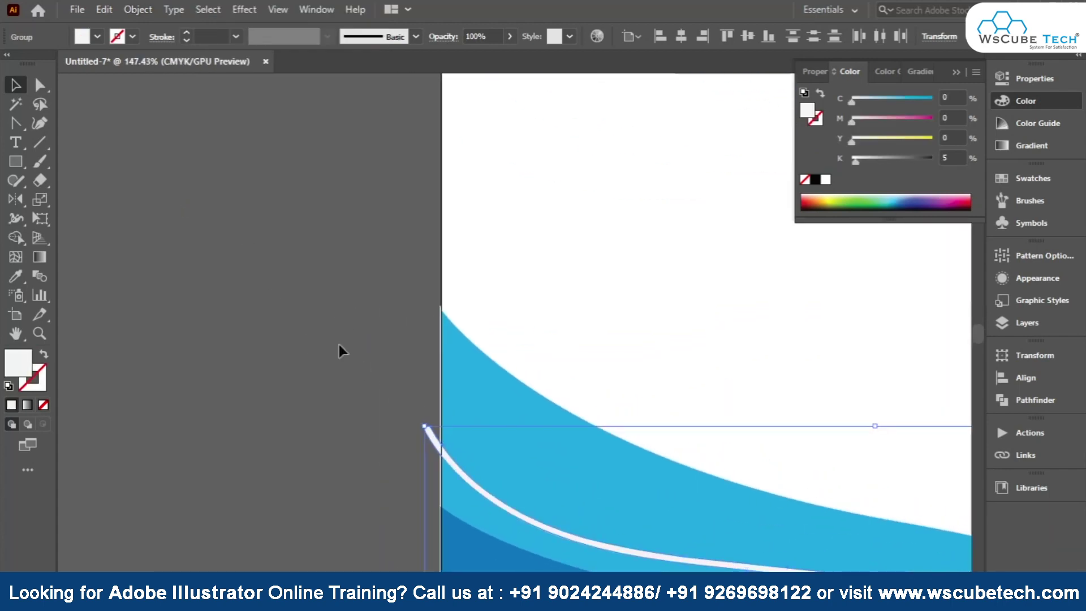
drag(309, 565, 309, 565)
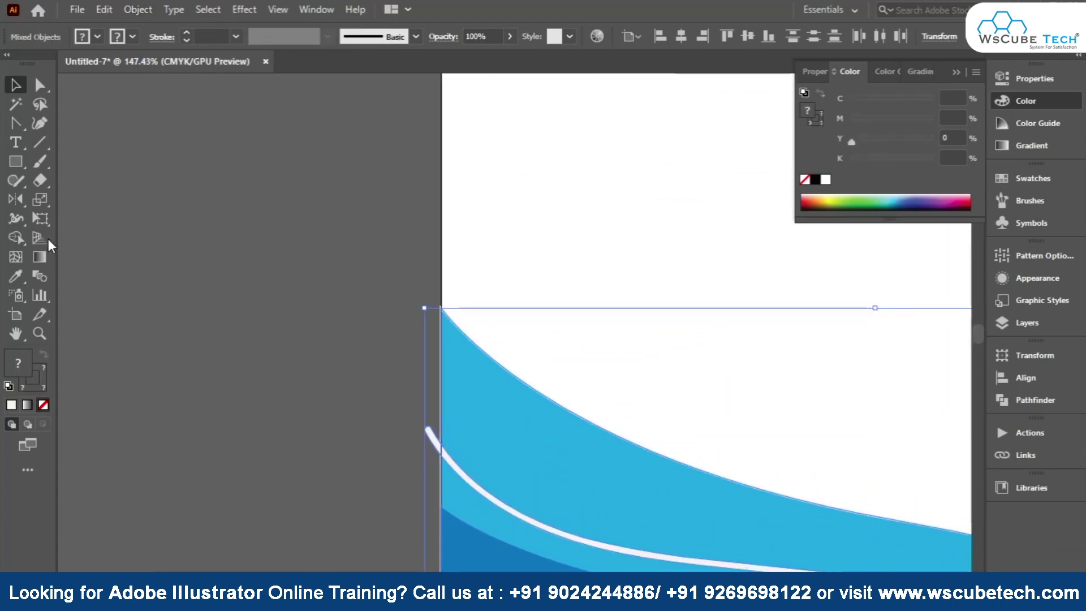
click(16, 238)
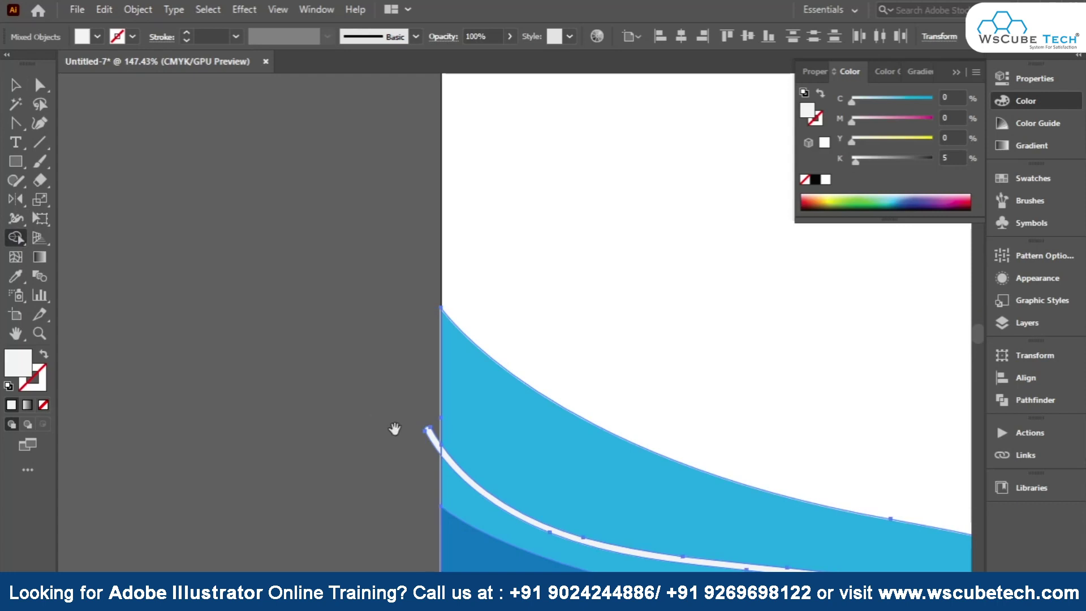
- Adjust the white curves' end points at the page edges
drag(430, 447, 365, 265)
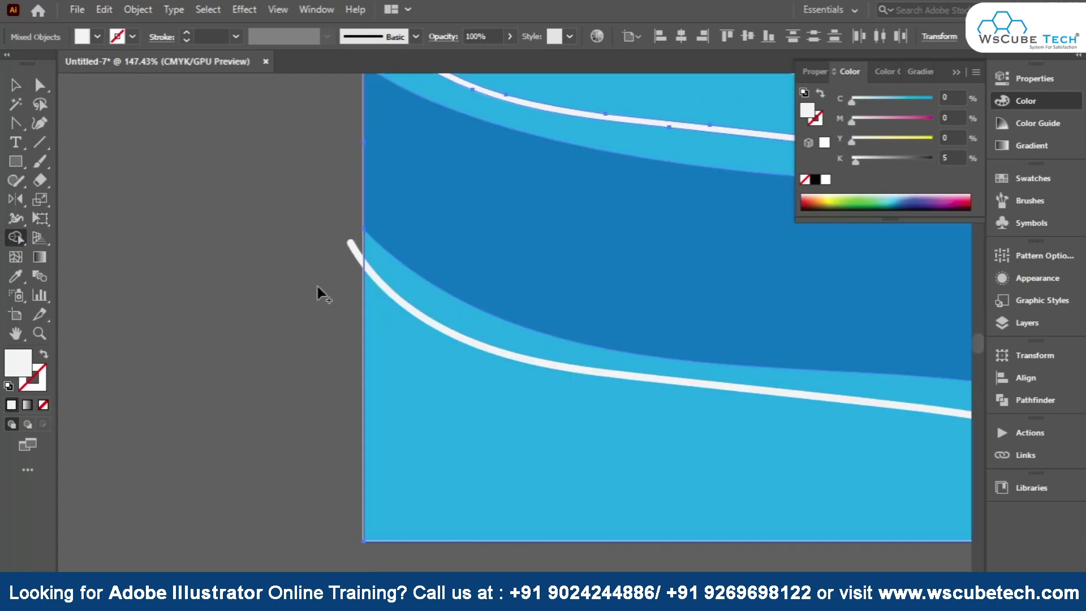
drag(315, 374, 445, 213)
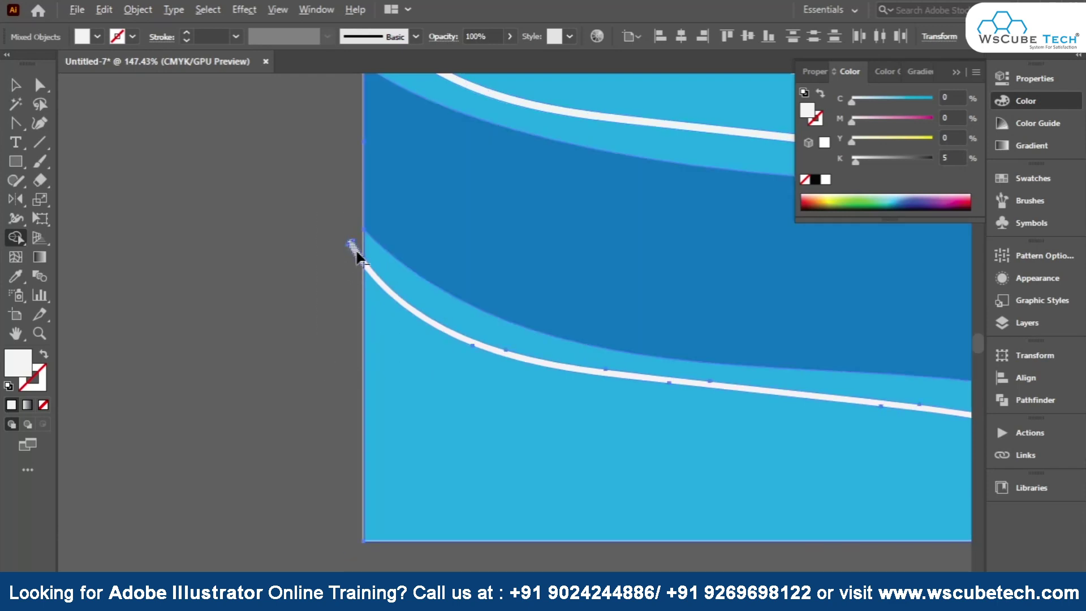
scroll(485, 340, right, 2)
scroll(430, 342, right, 6)
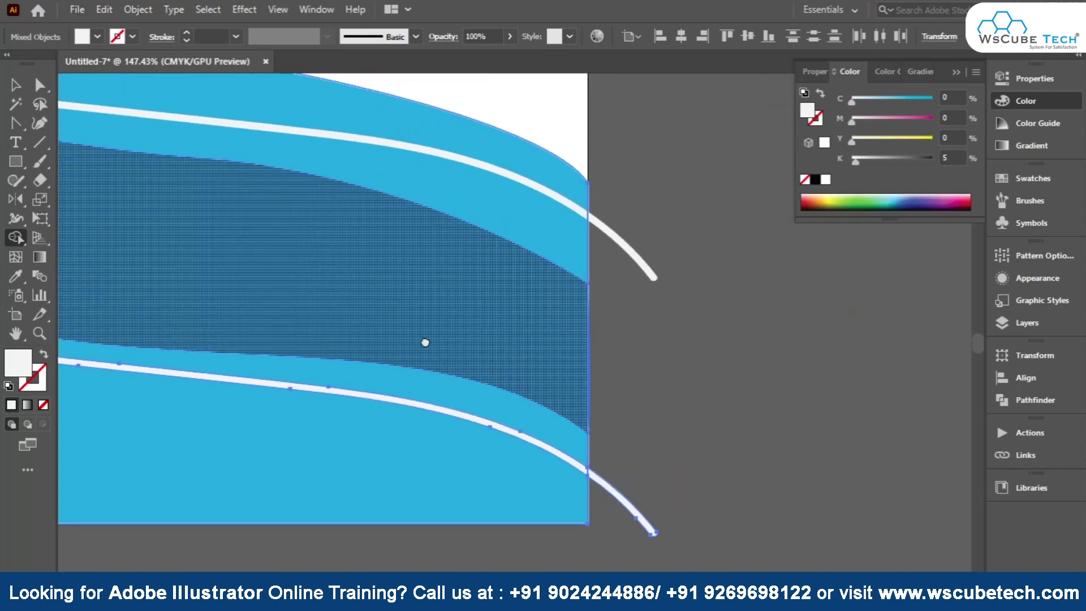
ctrl+click(614, 248)
- Select the lower wave group, zoom out to the full page and deselect
key(v)
click(585, 423)
key(ctrl+minus)
key(ctrl+minus)
key(ctrl+minus)
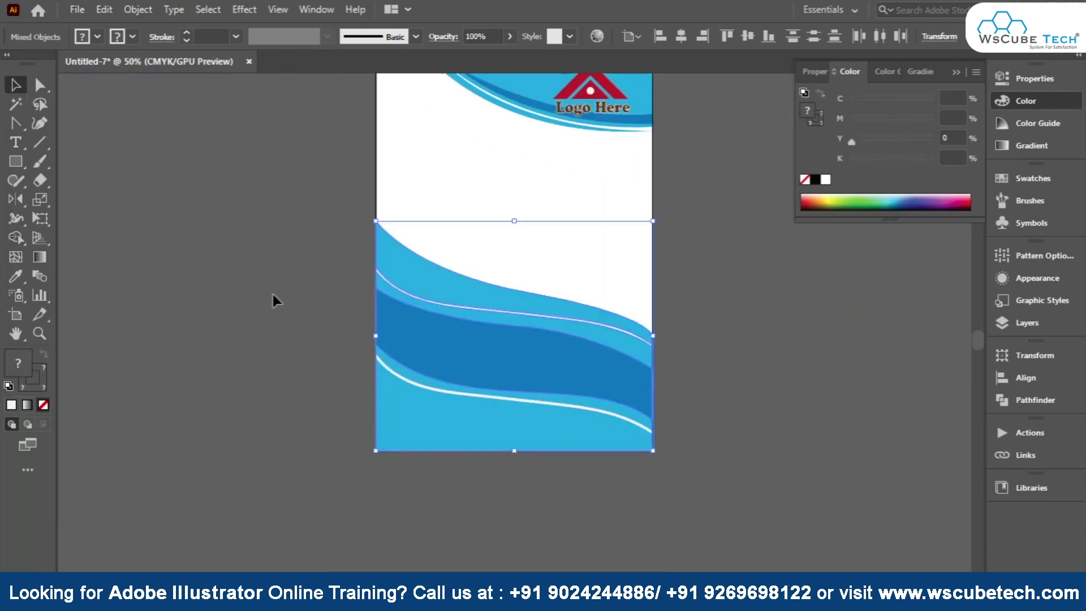
click(310, 335)
scroll(342, 254, up, 1)
- Draw a circle with the Ellipse Tool on the left of the page over the waves
mouse_move(342, 254)
mouse_down()
mouse_move(295, 325)
mouse_move(312, 312)
mouse_up()
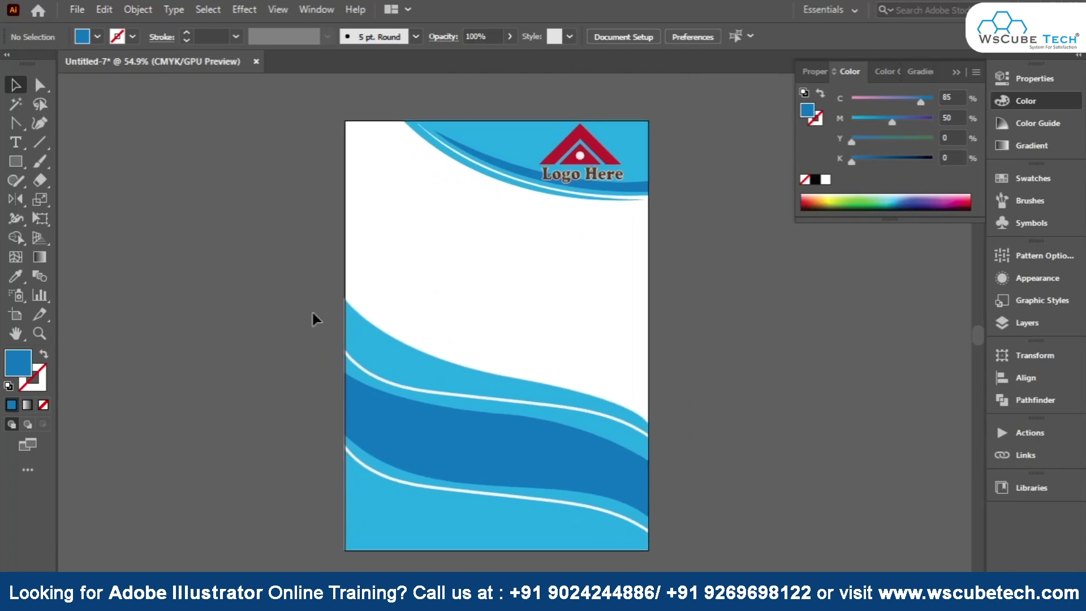
click(9, 166)
drag(7, 168, 79, 201)
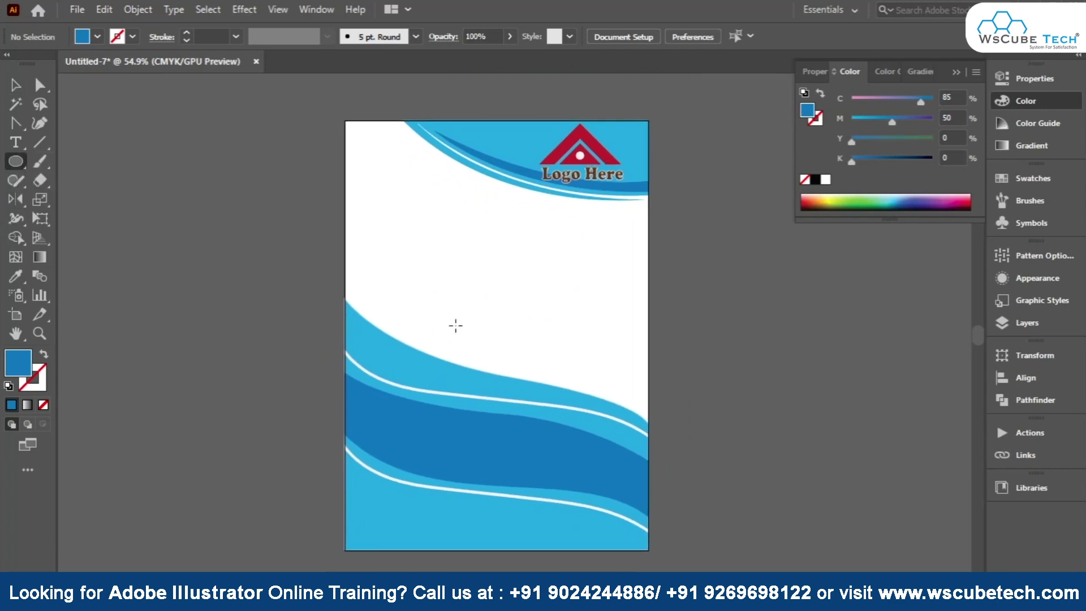
mouse_move(385, 291)
mouse_down()
mouse_move(507, 424)
mouse_move(470, 390)
mouse_up()
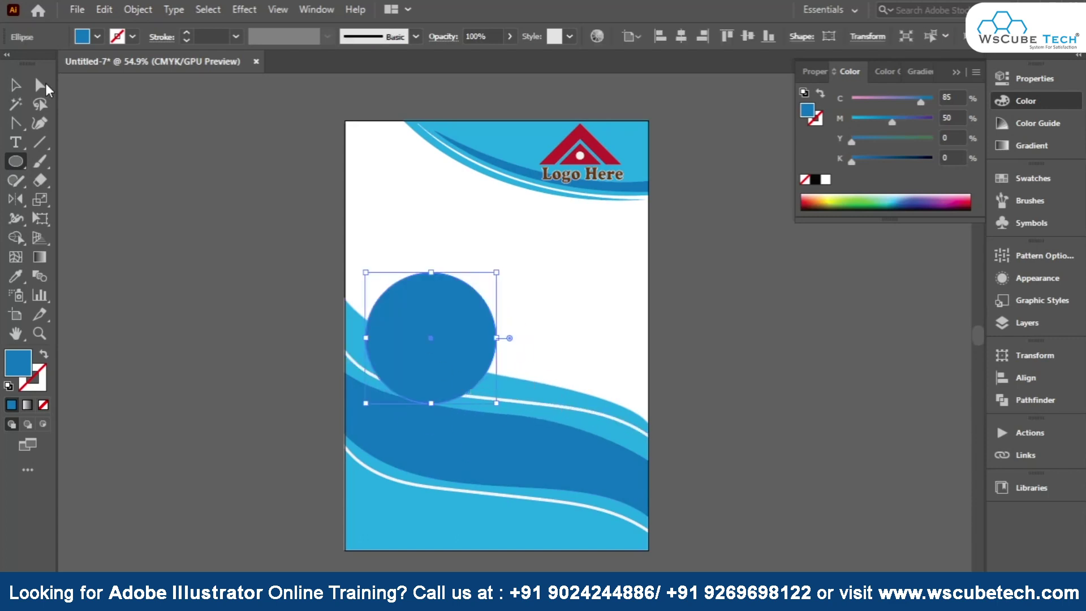
- Darken the circle's blue fill to K 37 and nudge it slightly right and down
click(16, 85)
drag(853, 162, 881, 162)
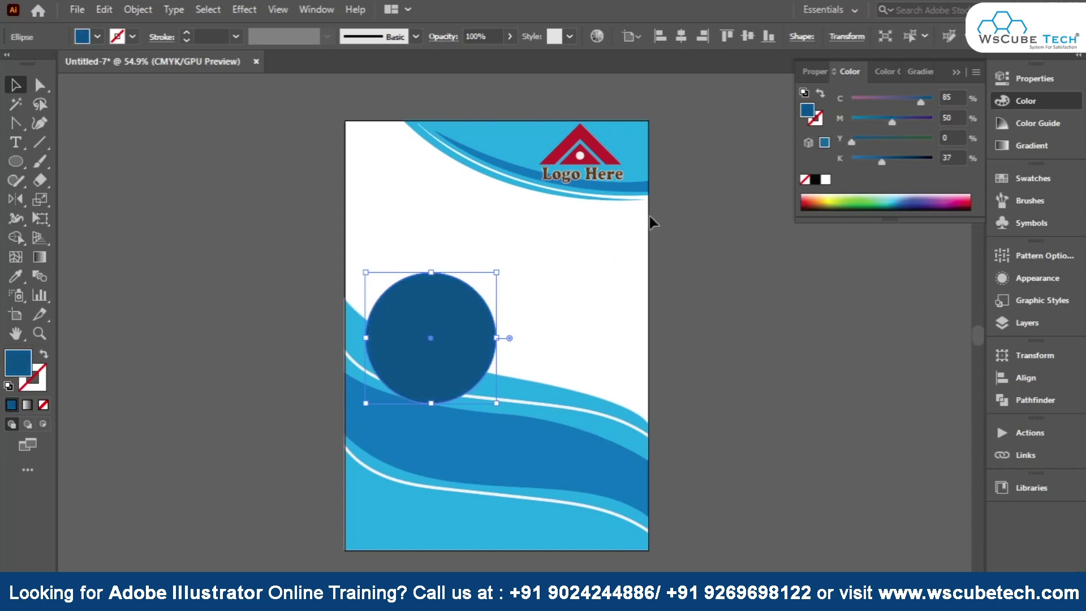
drag(453, 318, 462, 326)
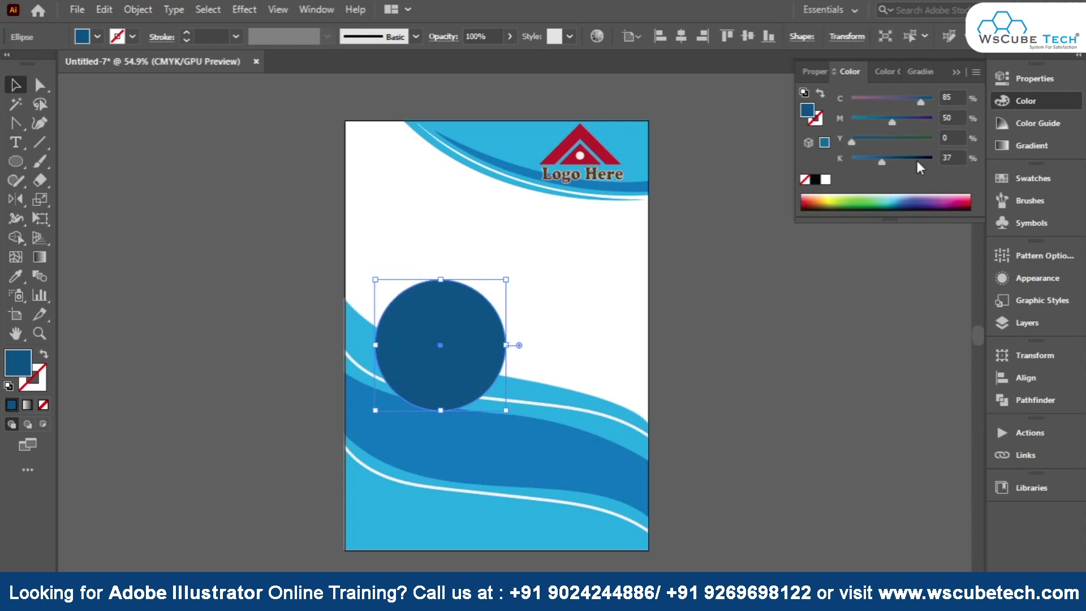
click(1000, 82)
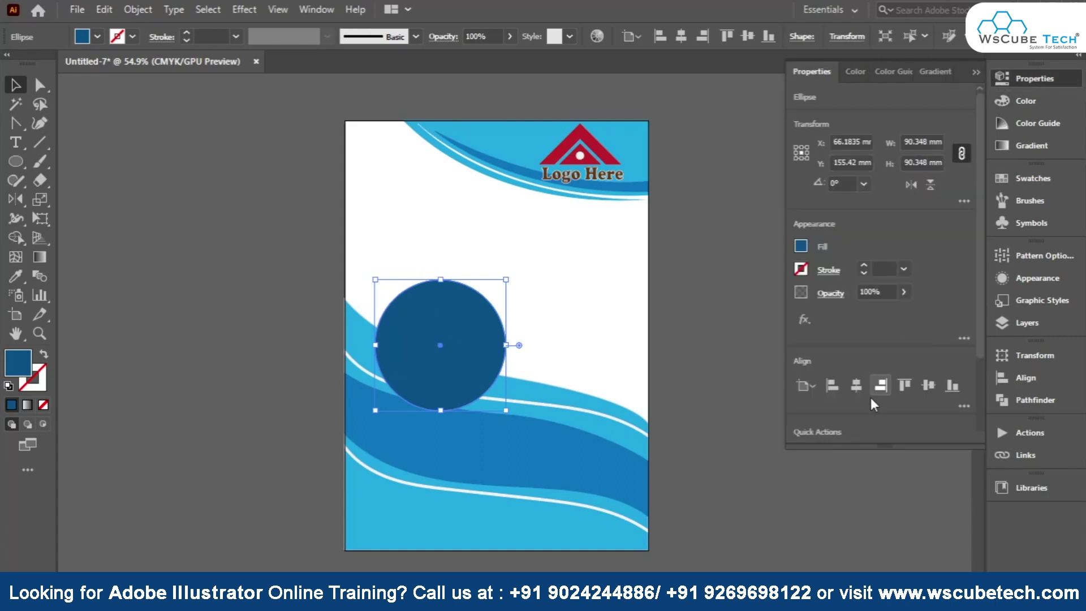
drag(830, 446, 830, 568)
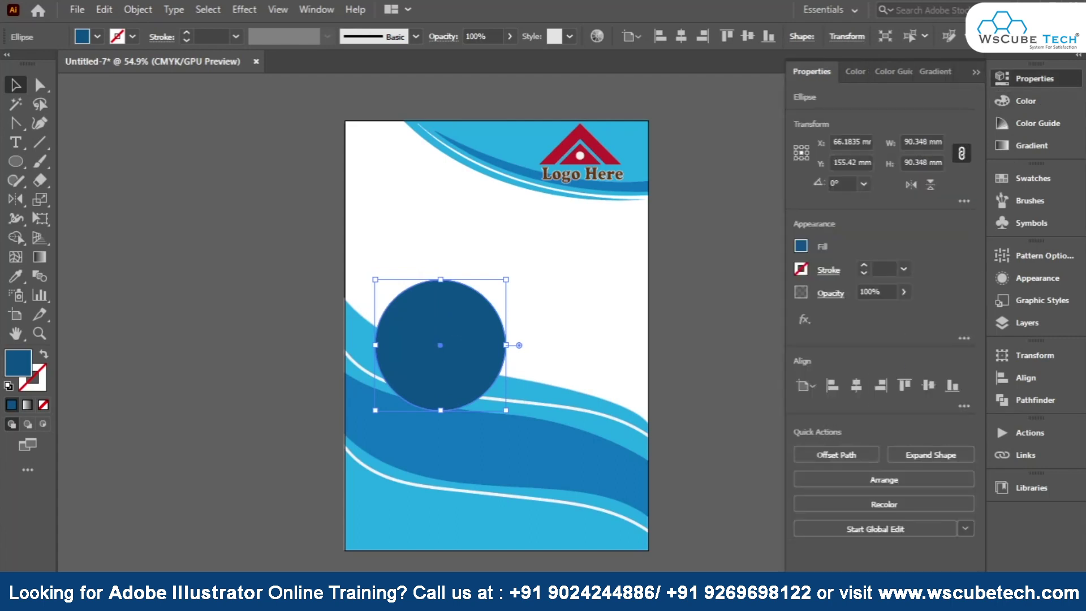
- Try a -2 mm Offset Path, switching joins to round and back to miter
click(830, 456)
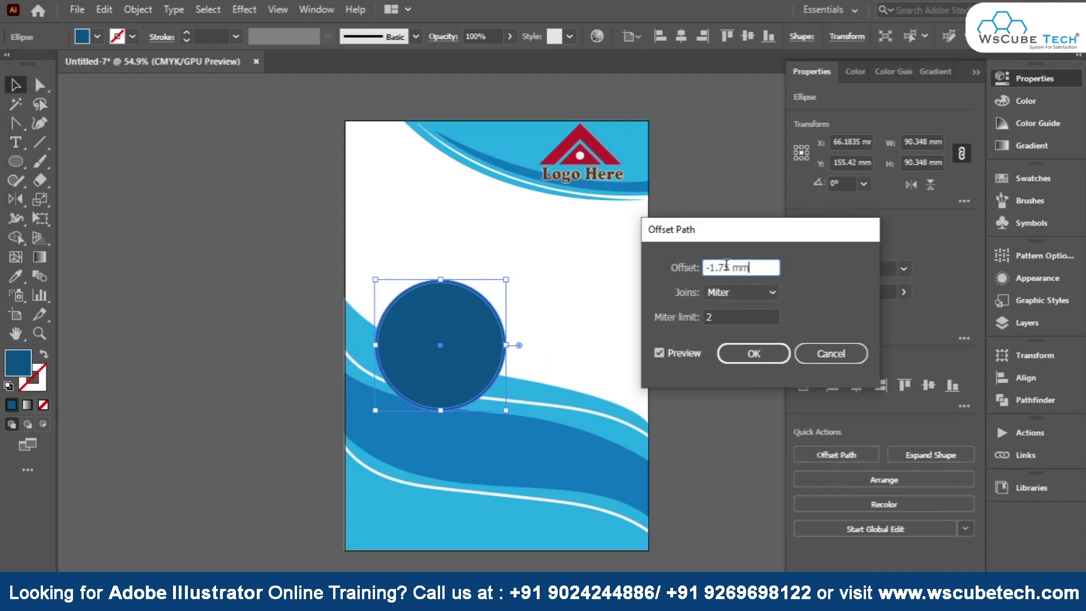
text(-2)
click(729, 315)
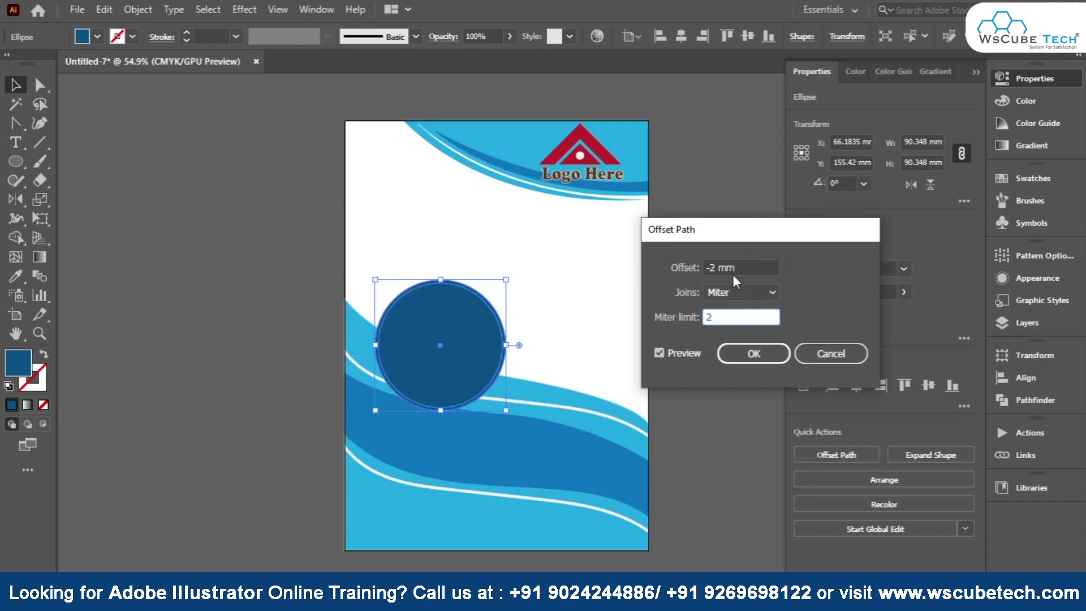
click(730, 294)
click(734, 328)
click(735, 292)
click(728, 311)
key(Tab)
- Change the offset to -10 mm and create the inset inner circle
click(722, 269)
key(ctrl+a)
text(-)
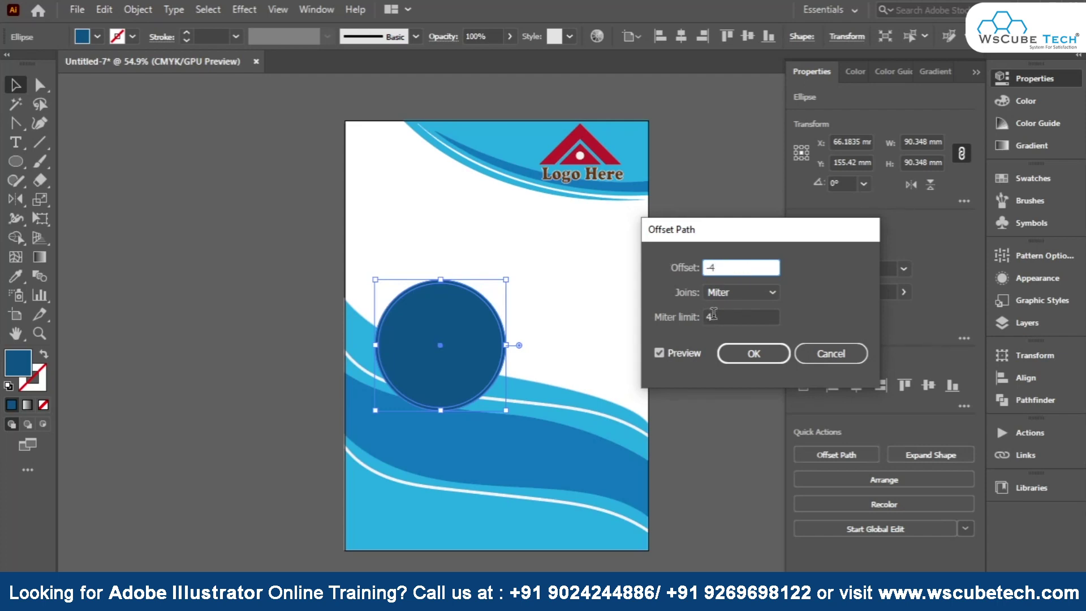
click(713, 313)
key(shift+Tab)
key(shift+Tab)
text(-10)
click(717, 313)
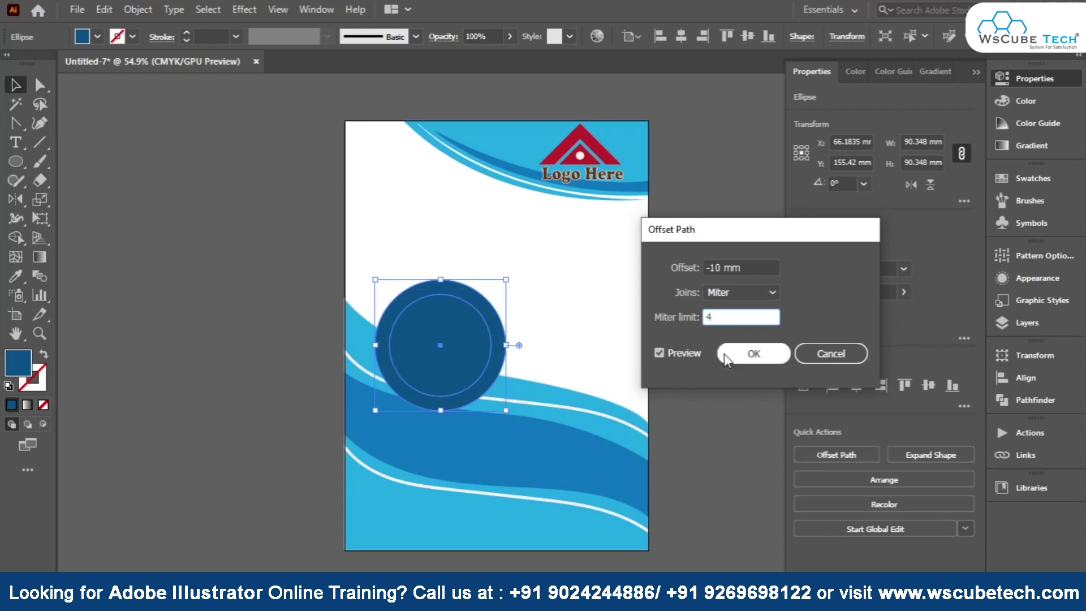
click(753, 355)
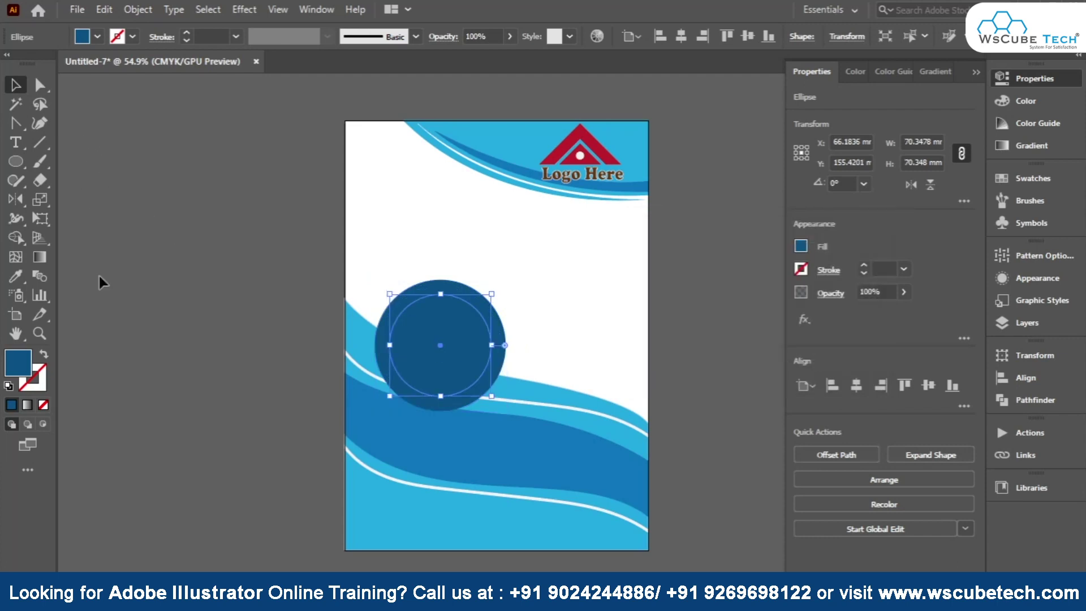
- Fill the inner circle with white from Swatches and deselect it
click(1021, 101)
click(1020, 176)
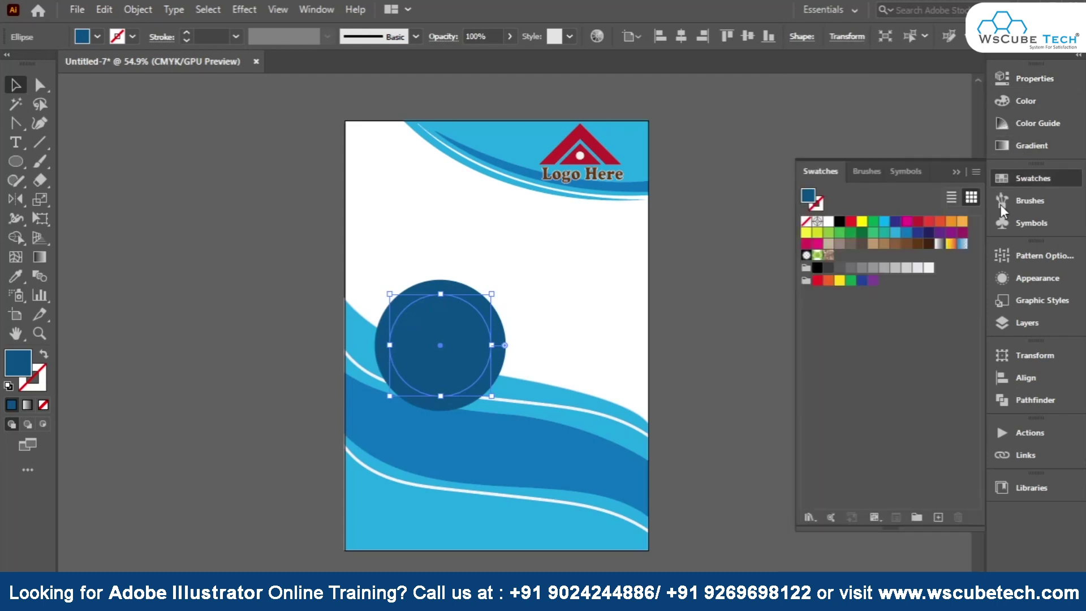
click(927, 268)
click(243, 263)
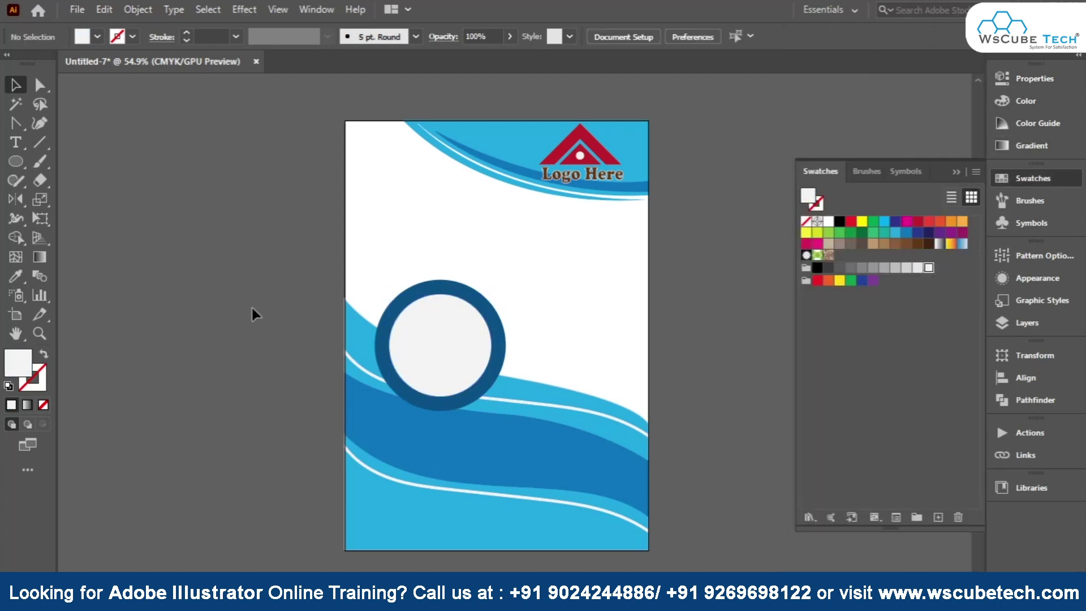
- Type 'Title' inside the white circle and centre it
click(17, 148)
click(428, 323)
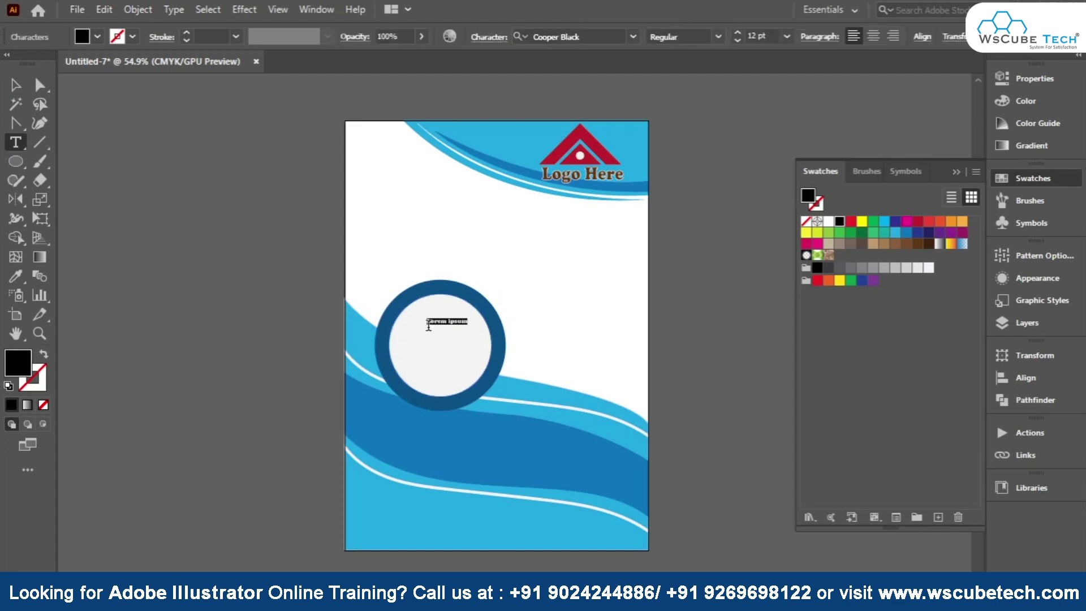
text(Title)
click(16, 85)
mouse_move(440, 322)
mouse_down()
mouse_move(512, 356)
mouse_move(435, 338)
mouse_move(450, 335)
mouse_up()
scroll(551, 365, up, 3)
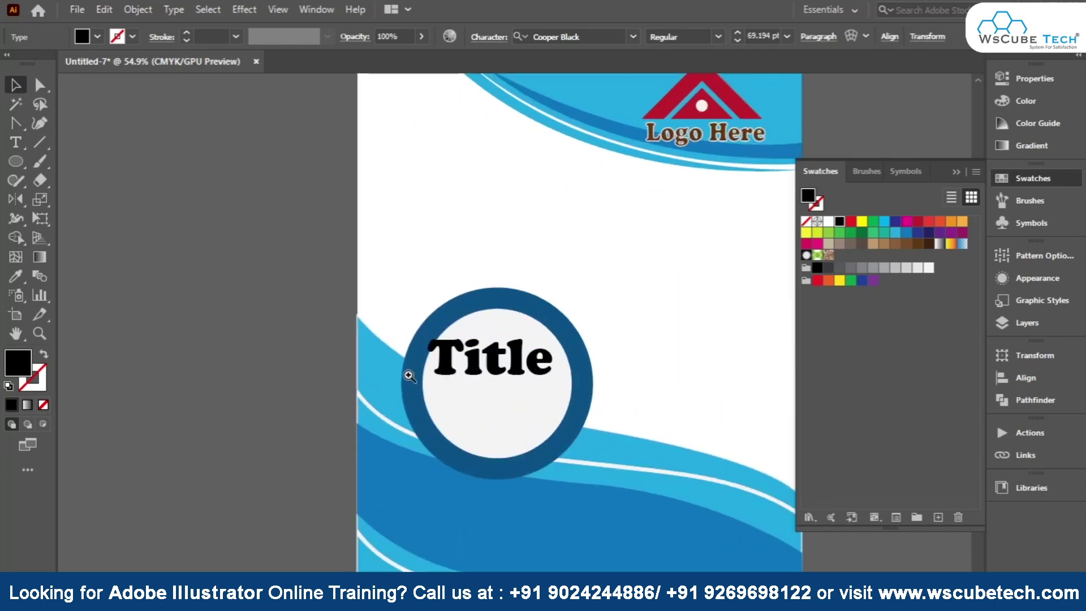
drag(376, 322, 383, 327)
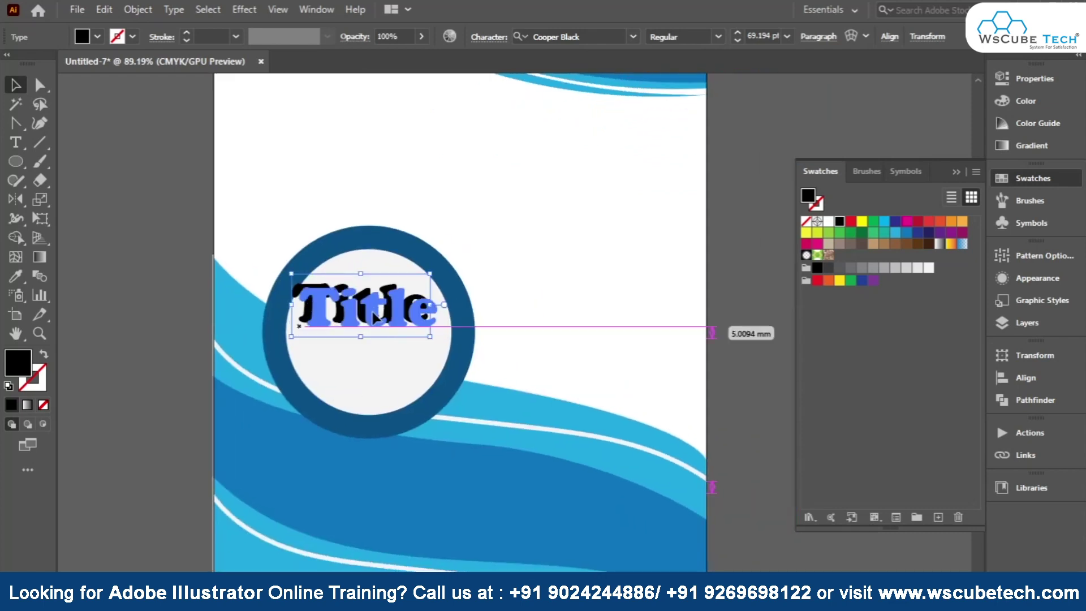
- Copy 'Title' to a line below, retype the copy as '2020' and colour it red
drag(325, 325, 325, 365)
double_click(376, 361)
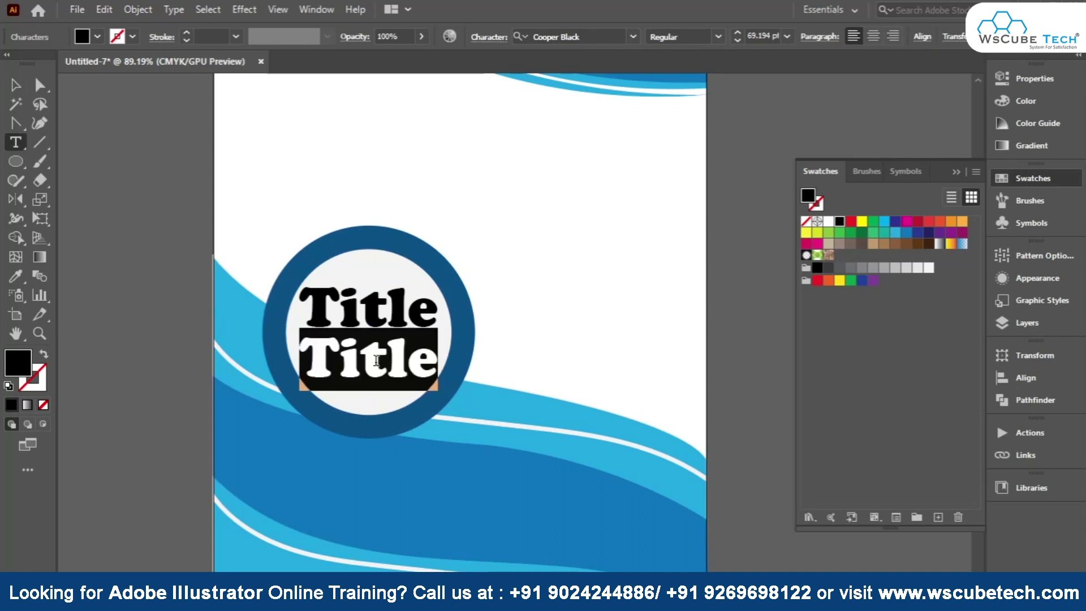
text(2020)
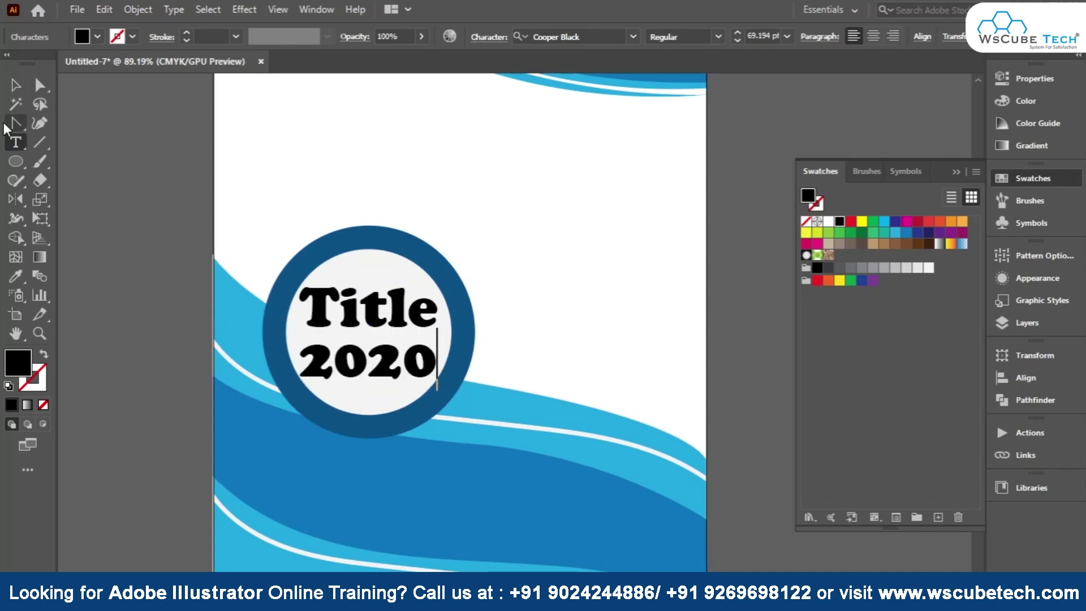
click(13, 88)
click(850, 222)
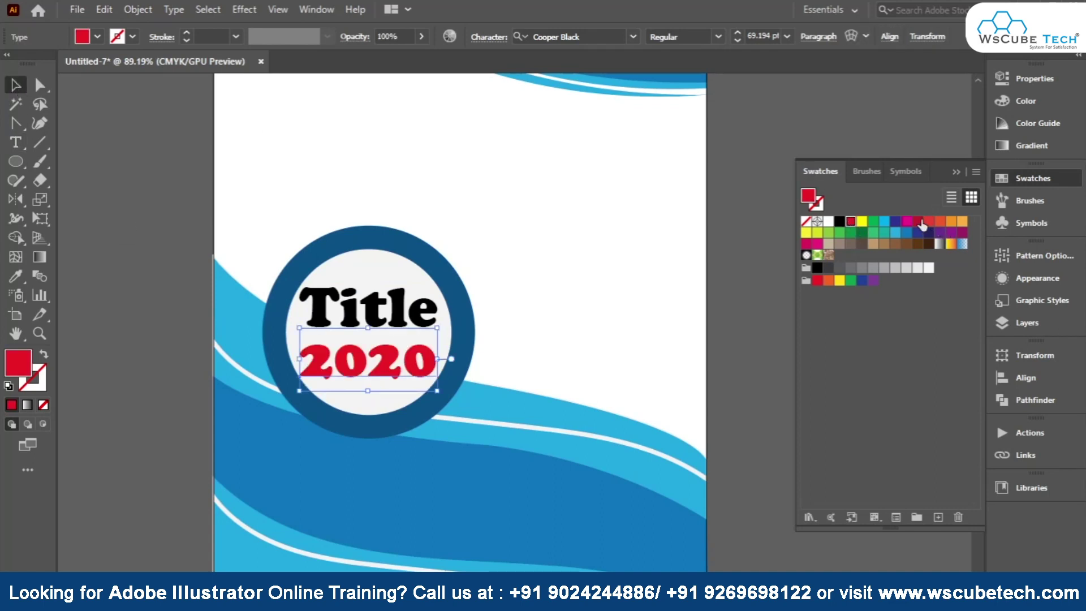
- Colour 'Title' a dark navy shade from the Color Guide, then zoom out
click(421, 310)
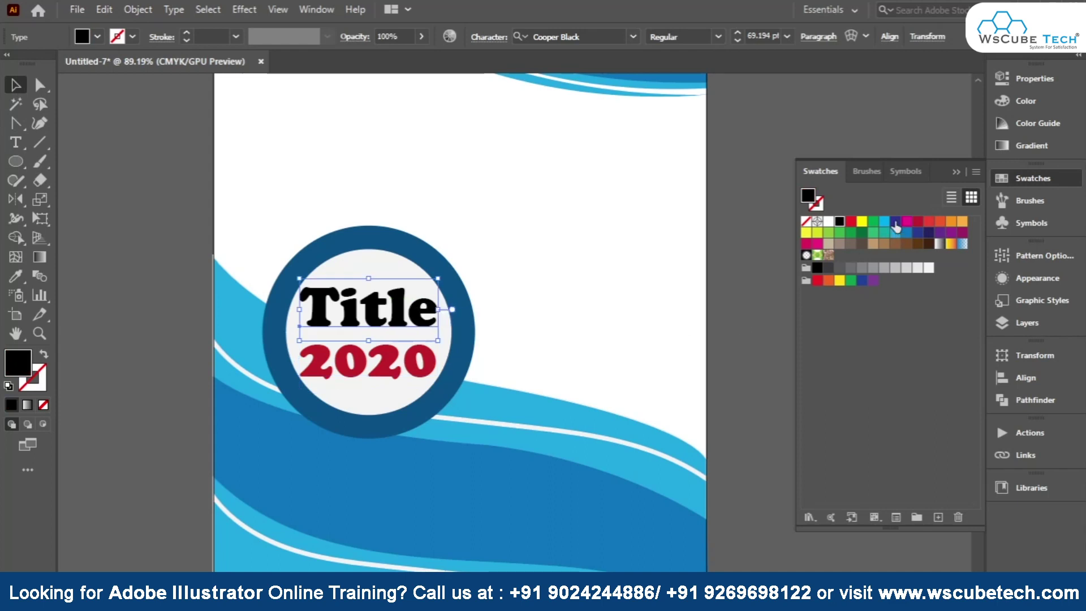
click(928, 232)
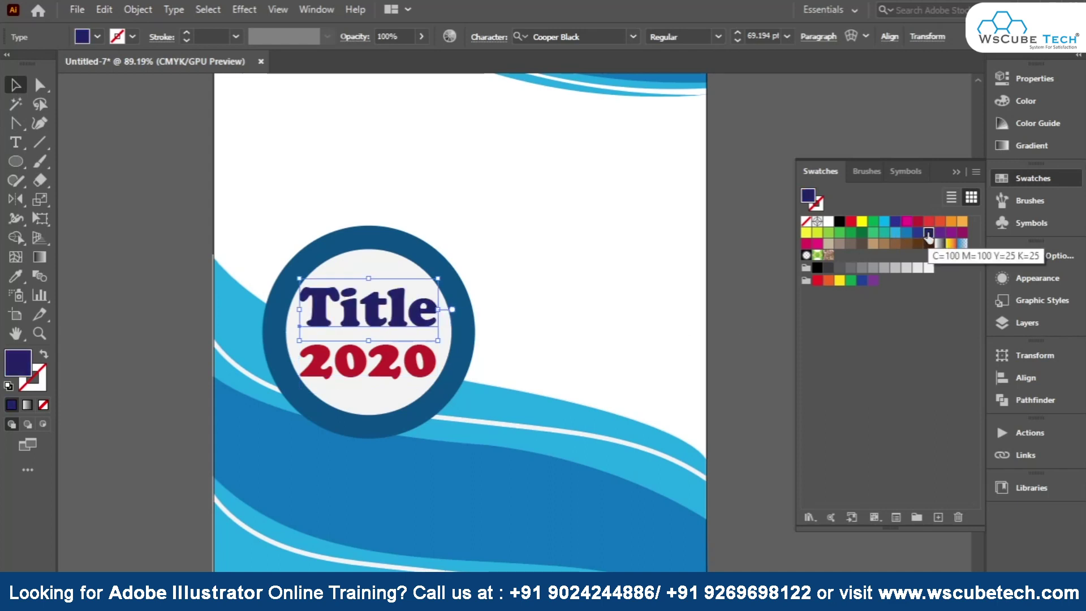
click(918, 232)
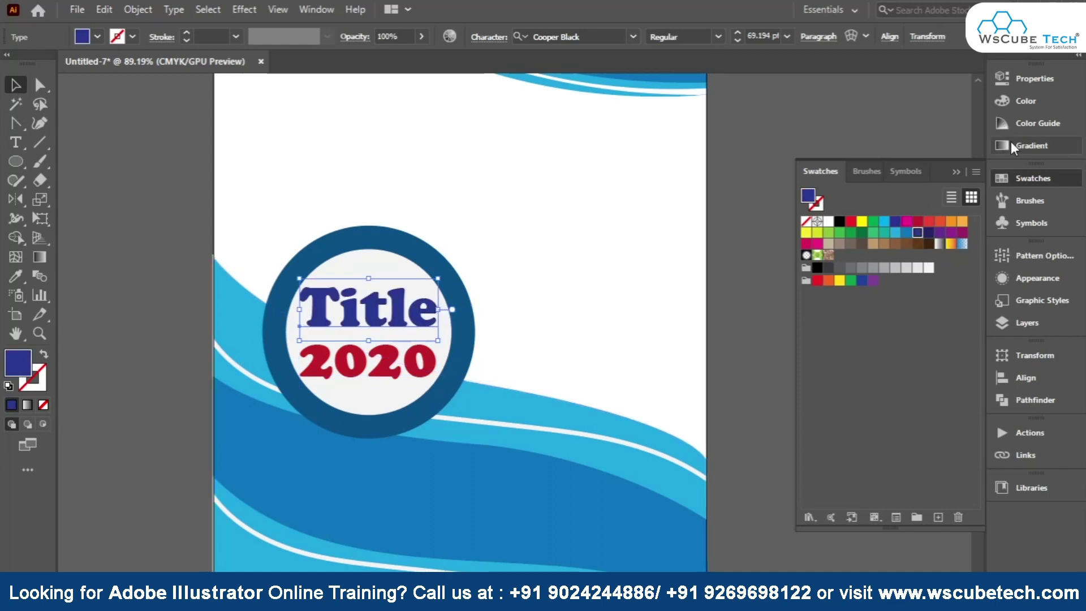
click(1011, 123)
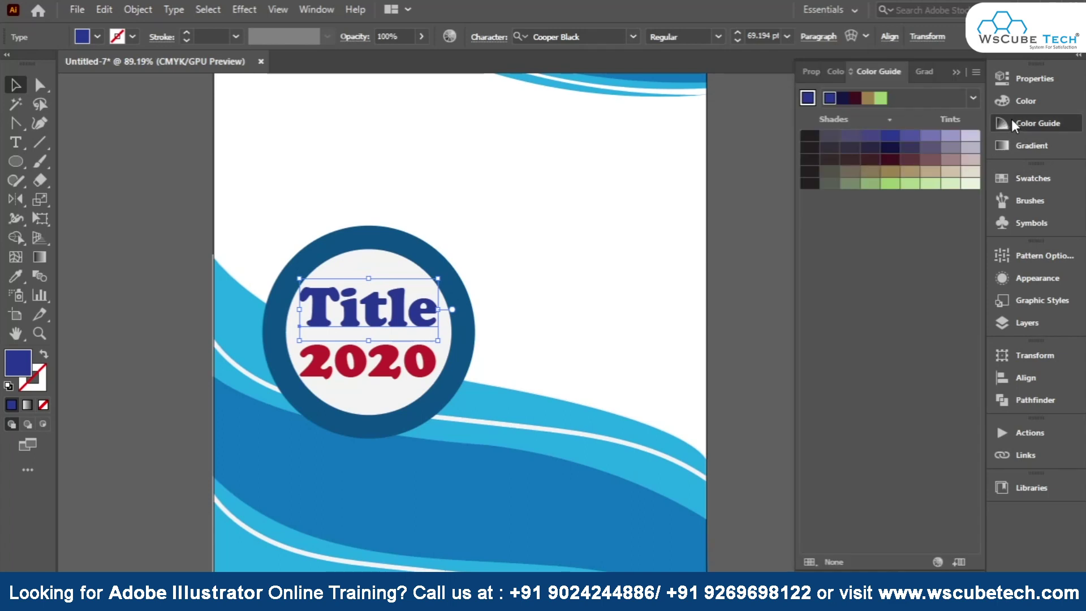
click(889, 150)
click(167, 183)
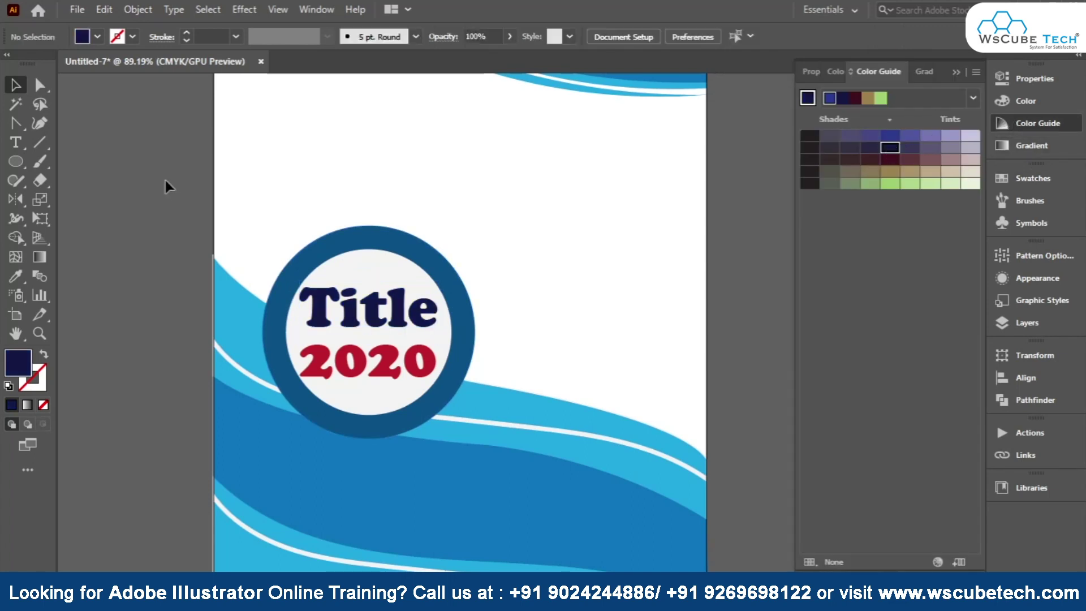
scroll(178, 277, up, 3)
key(ctrl+minus)
key(ctrl+minus)
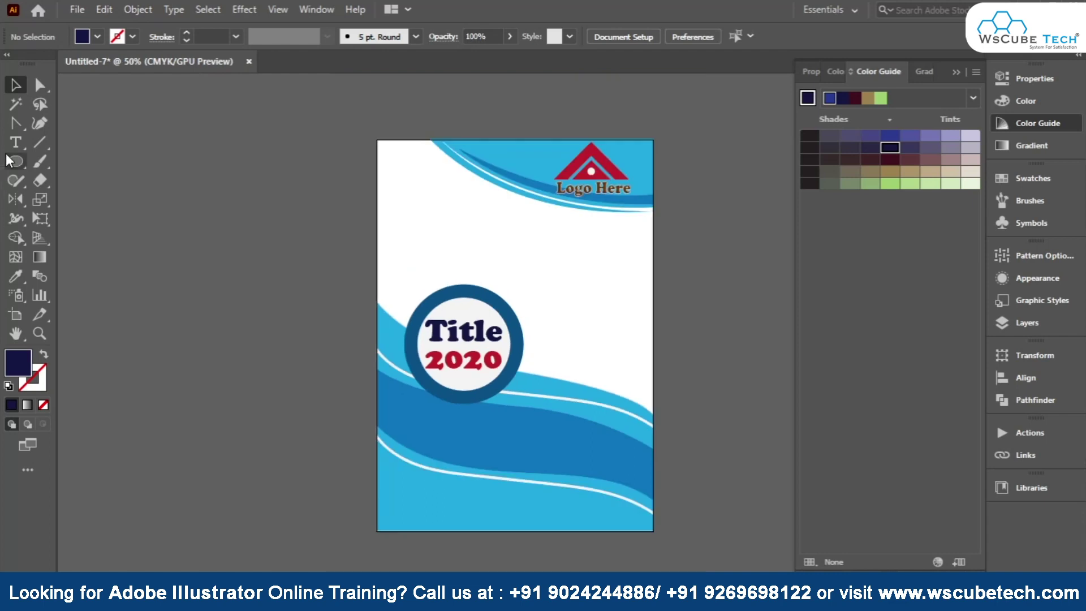
- Add the 'BUSINESS / FLYER LAYOUT' heading text, fix the LAYOUT typo and enlarge it
key(t)
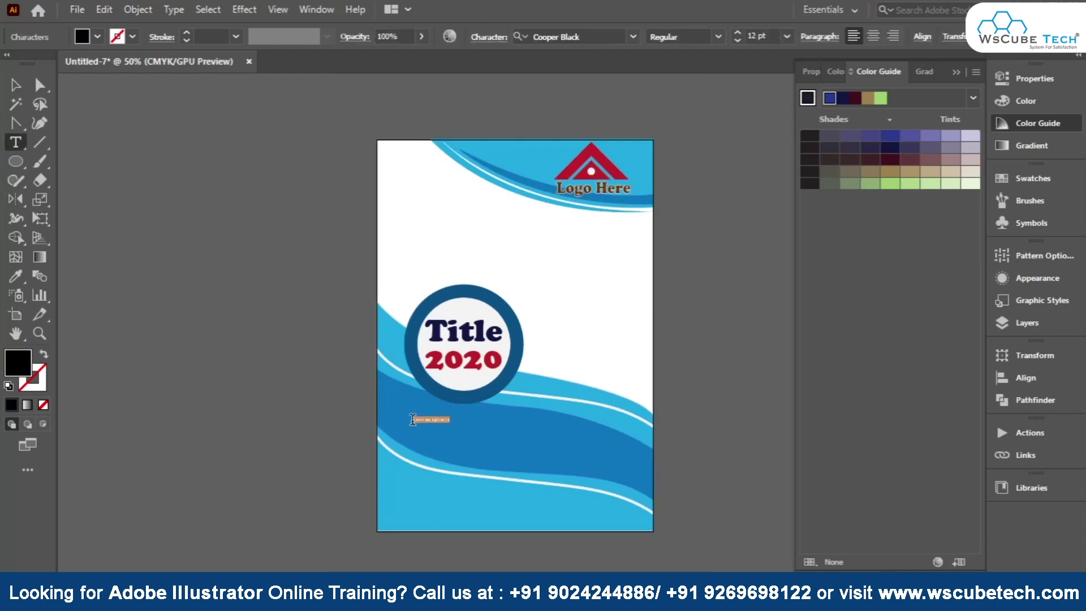
key(ctrl+v)
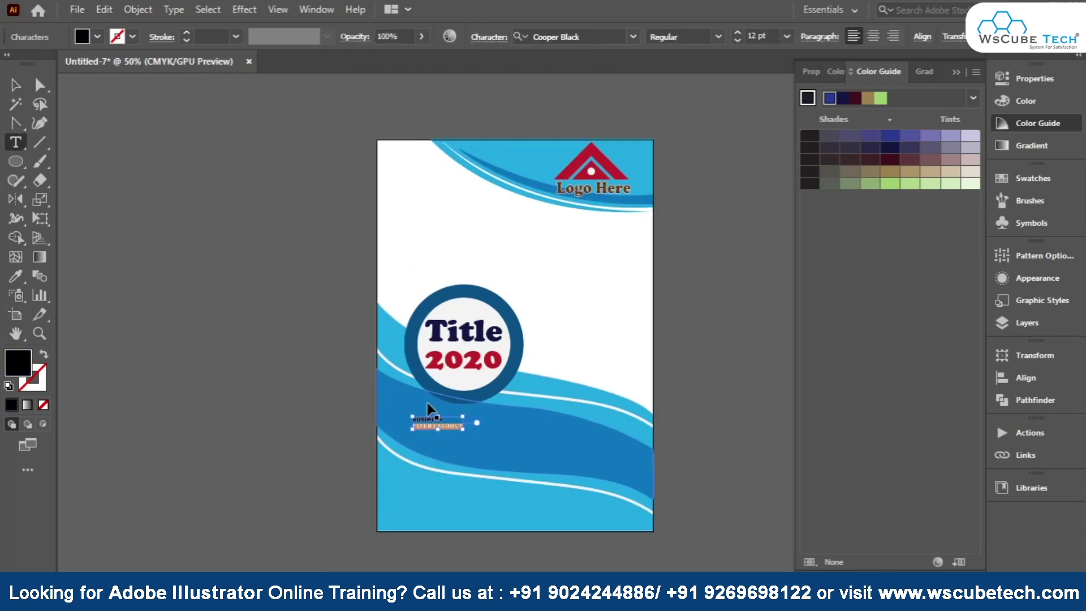
click(482, 430)
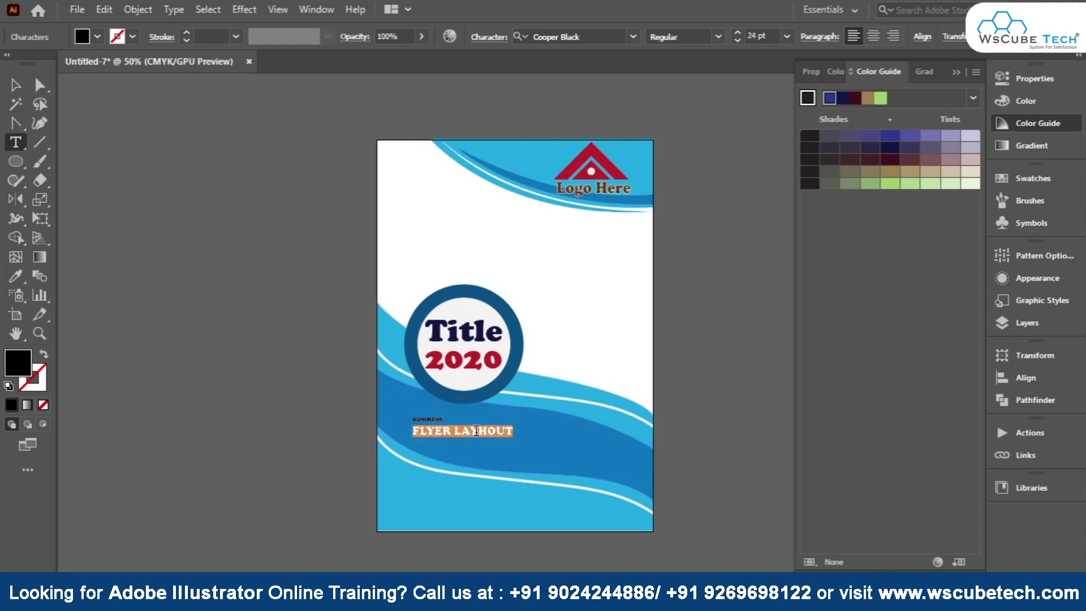
key(BackSpace)
key(Home)
key(shift+End)
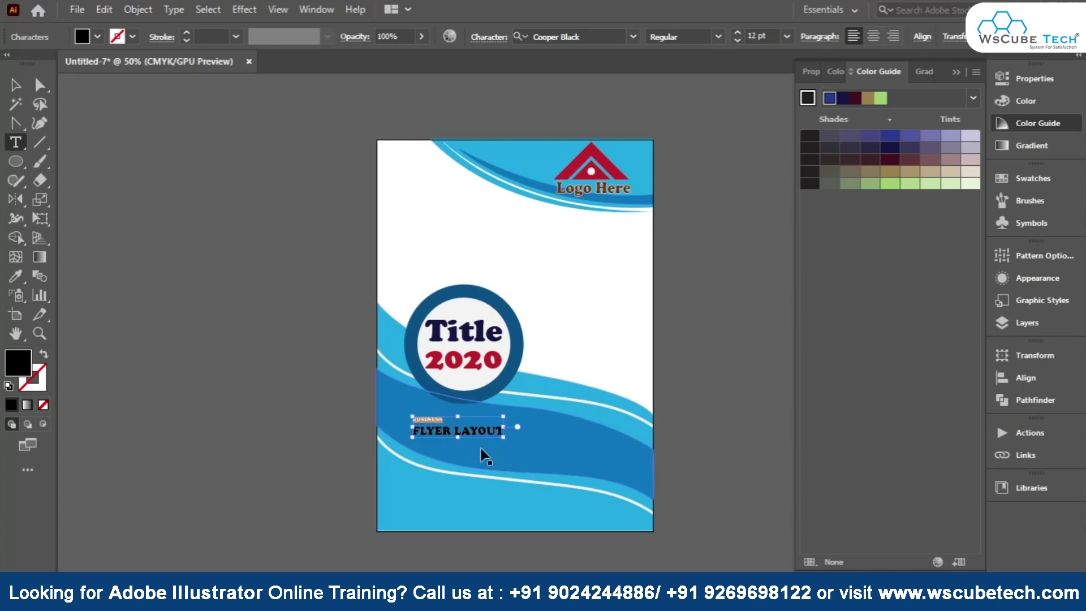
key(ctrl+shift+period)
key(ctrl+shift+period)
key(ctrl+shift+period)
key(ctrl+shift+period)
key(ctrl+shift+period)
key(ctrl+shift+period)
key(ctrl+shift+period)
key(ctrl+shift+period)
key(ctrl+shift+period)
key(ctrl+shift+period)
key(ctrl+shift+period)
key(ctrl+shift+period)
key(Escape)
key(Escape)
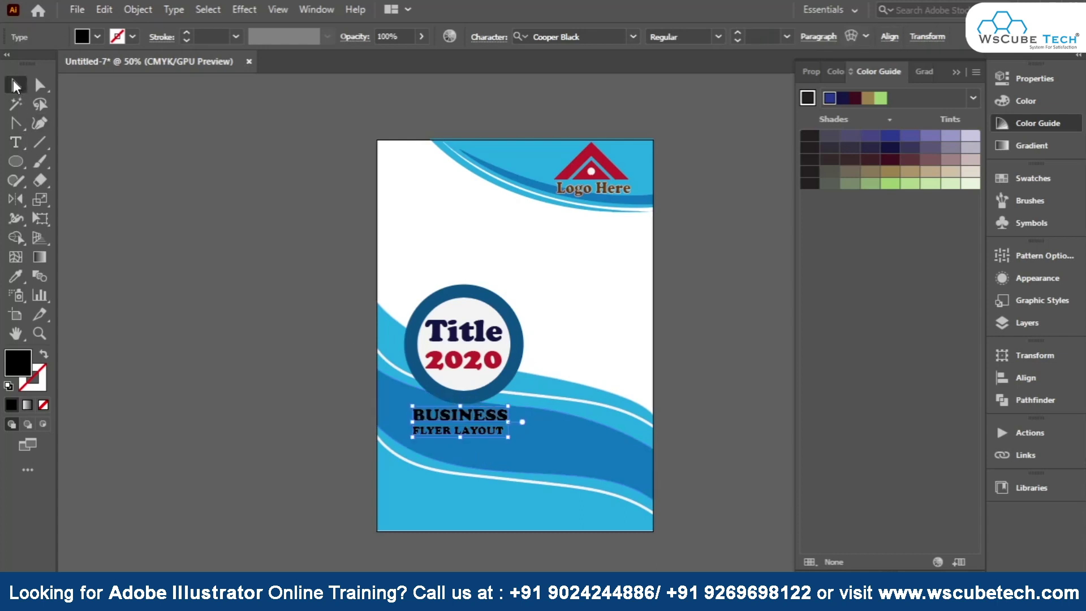
drag(509, 440, 611, 470)
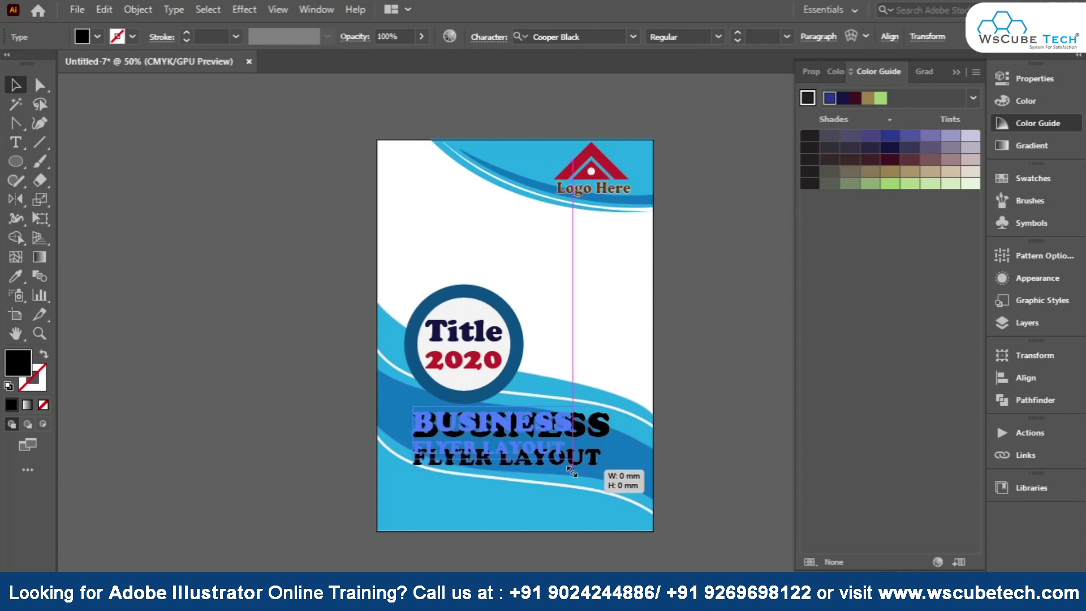
drag(614, 475, 584, 462)
drag(495, 430, 474, 435)
- Colour 'BUSINESS' red and 'FLYER LAYOUT' near-white
click(15, 143)
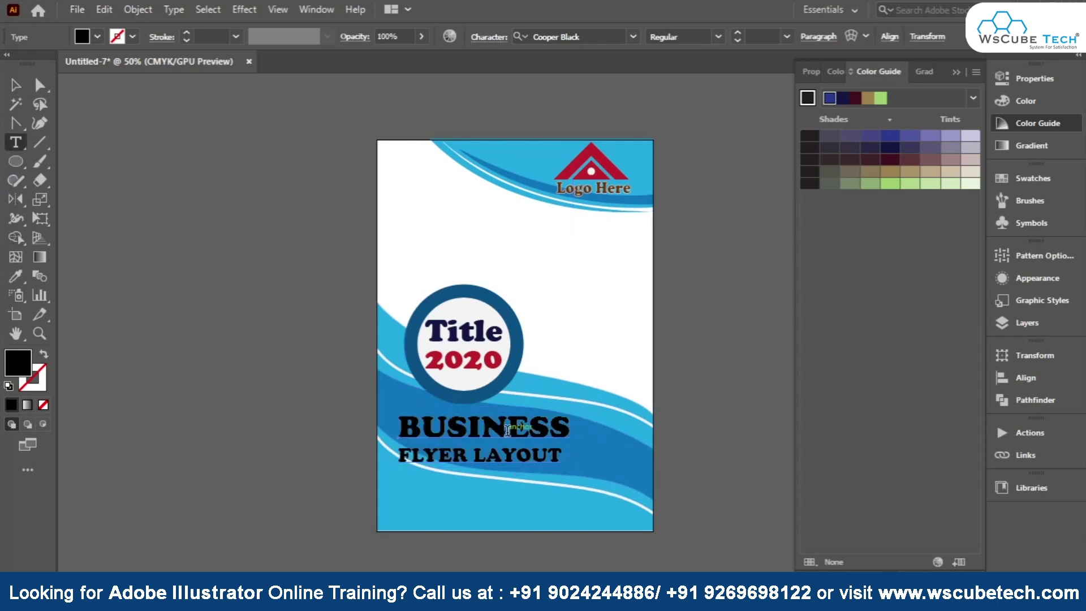
double_click(503, 430)
click(1040, 111)
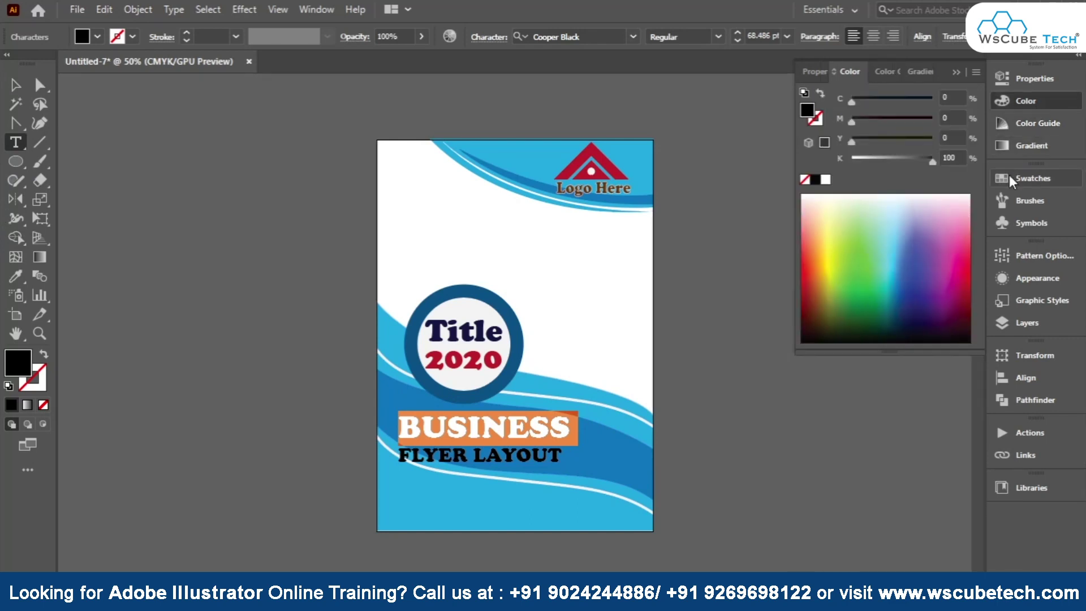
click(809, 271)
drag(809, 271, 810, 276)
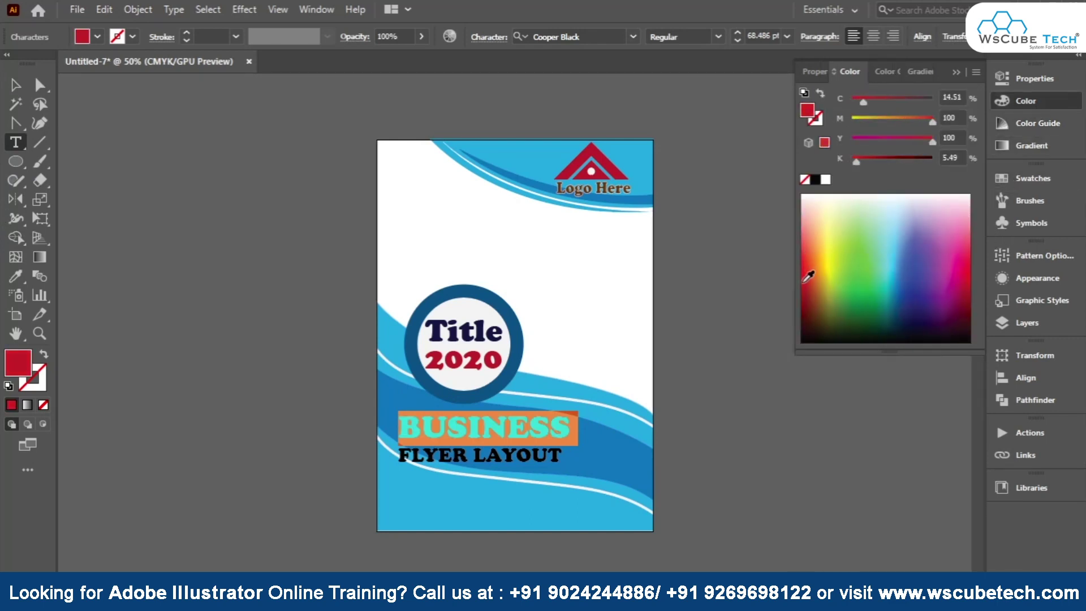
click(16, 86)
drag(390, 399, 559, 452)
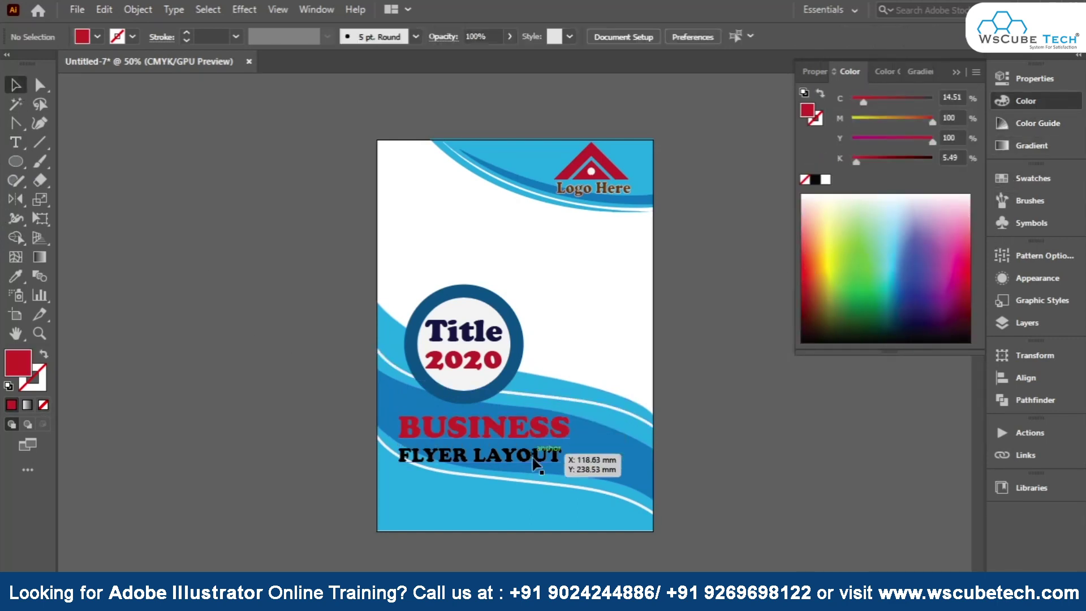
triple_click(538, 454)
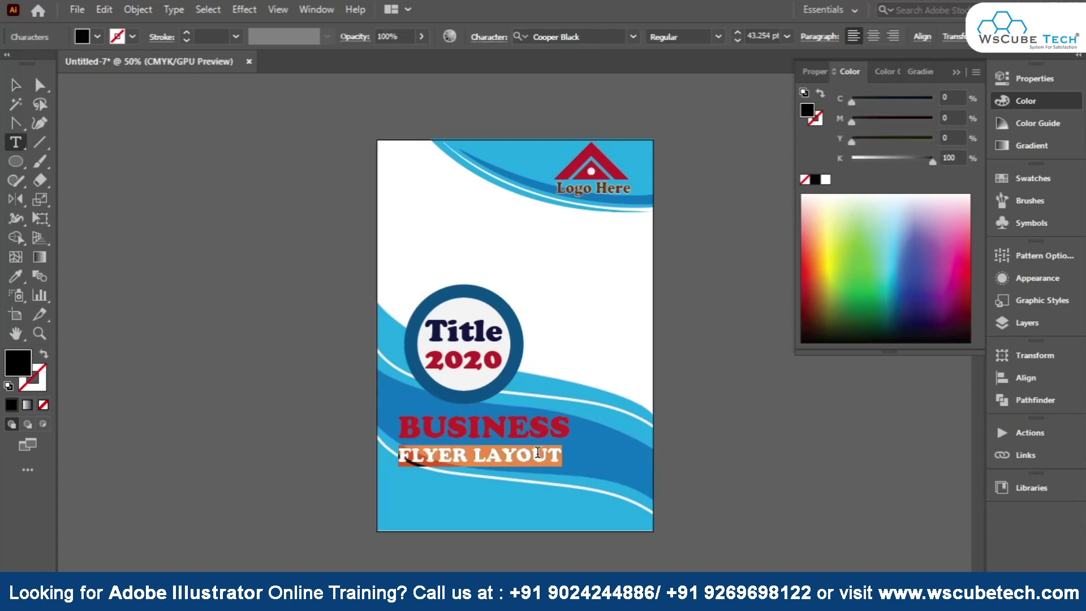
click(903, 195)
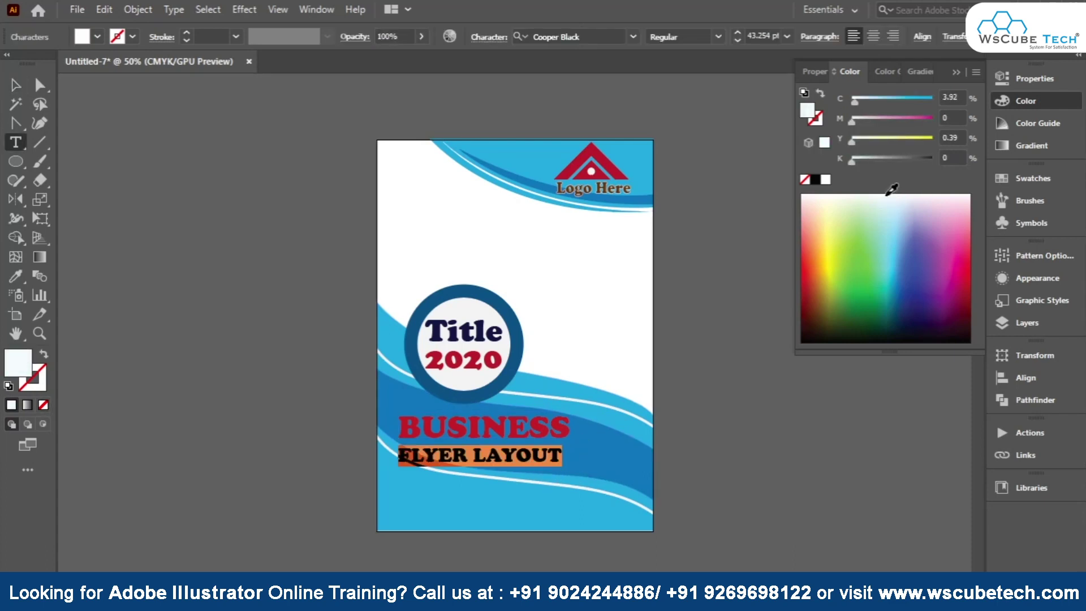
click(16, 85)
click(284, 356)
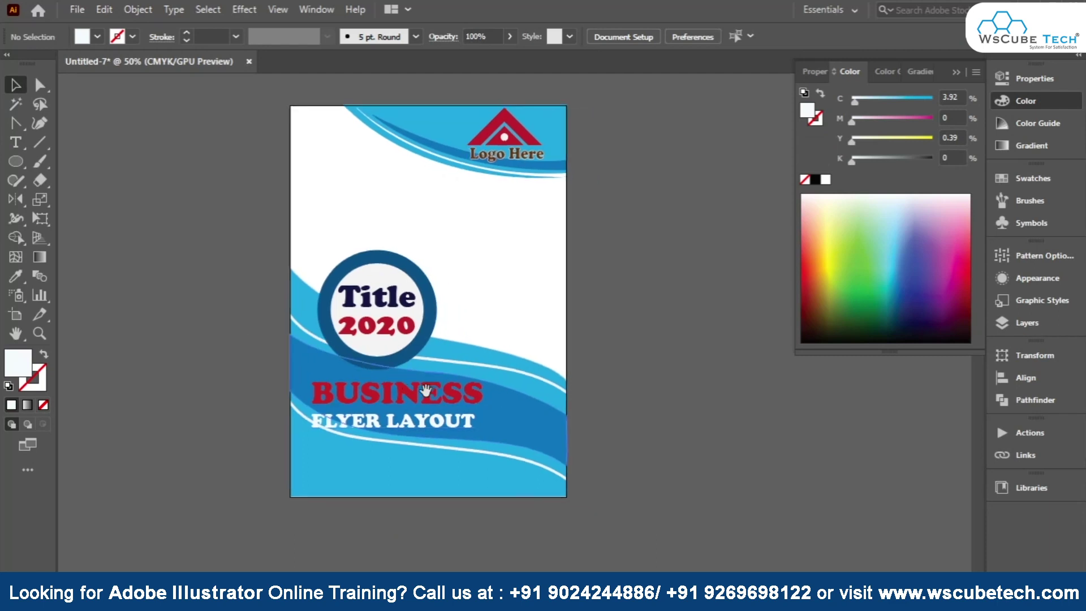
- Centre-align the heading lines and place the block centred below the badge
scroll(312, 375, up, 2)
scroll(339, 339, down, 3)
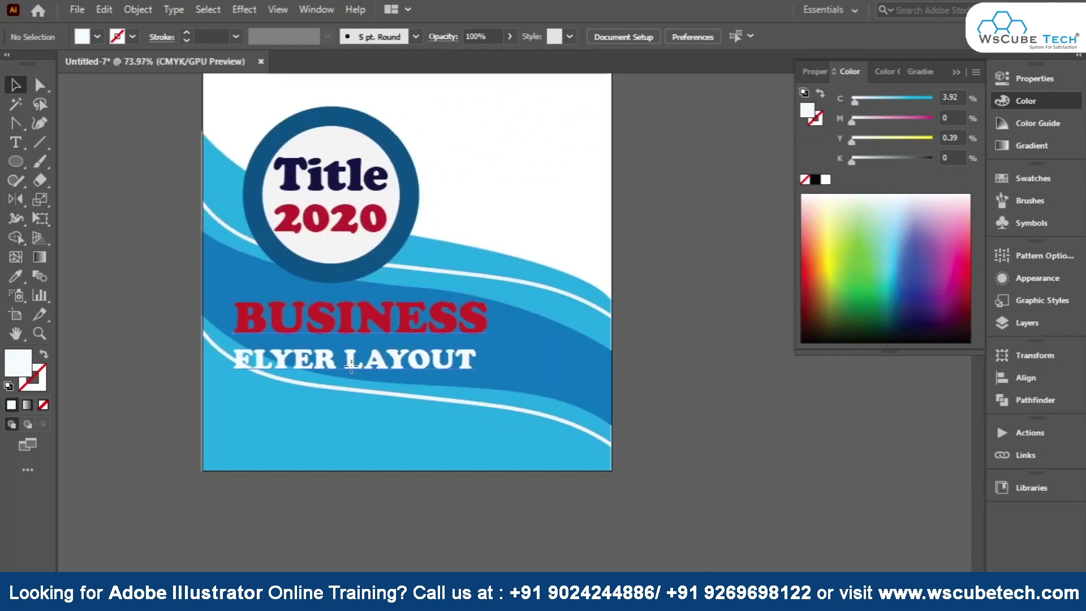
click(410, 296)
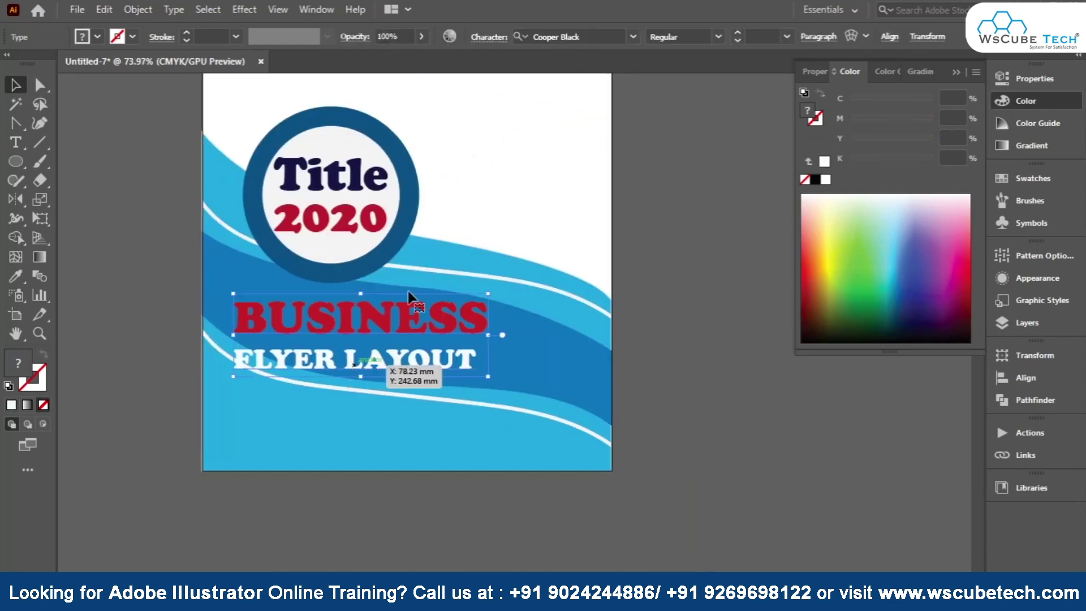
click(922, 36)
click(809, 39)
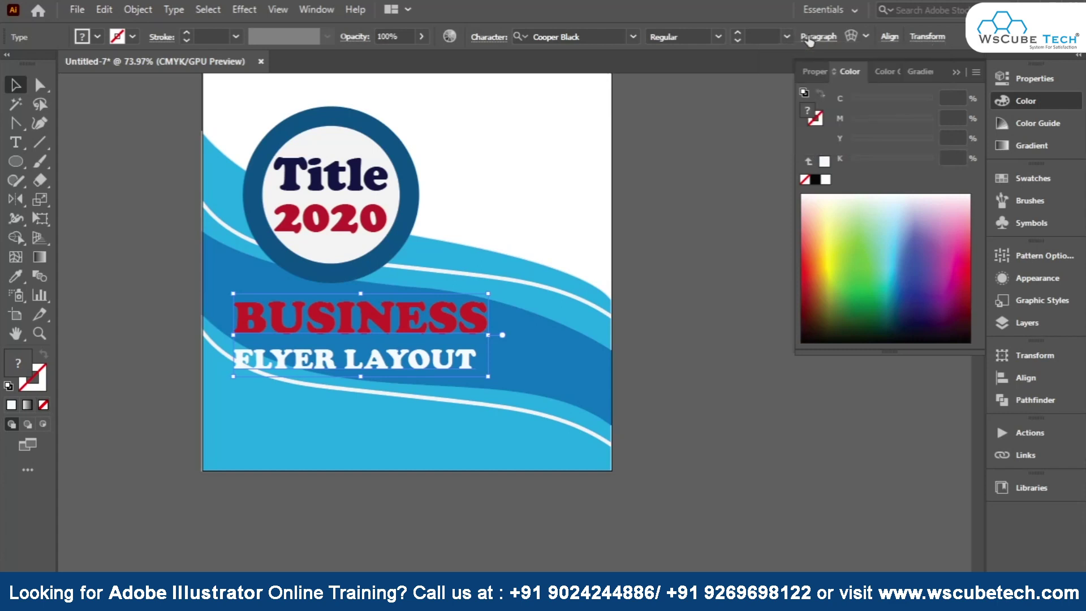
click(695, 66)
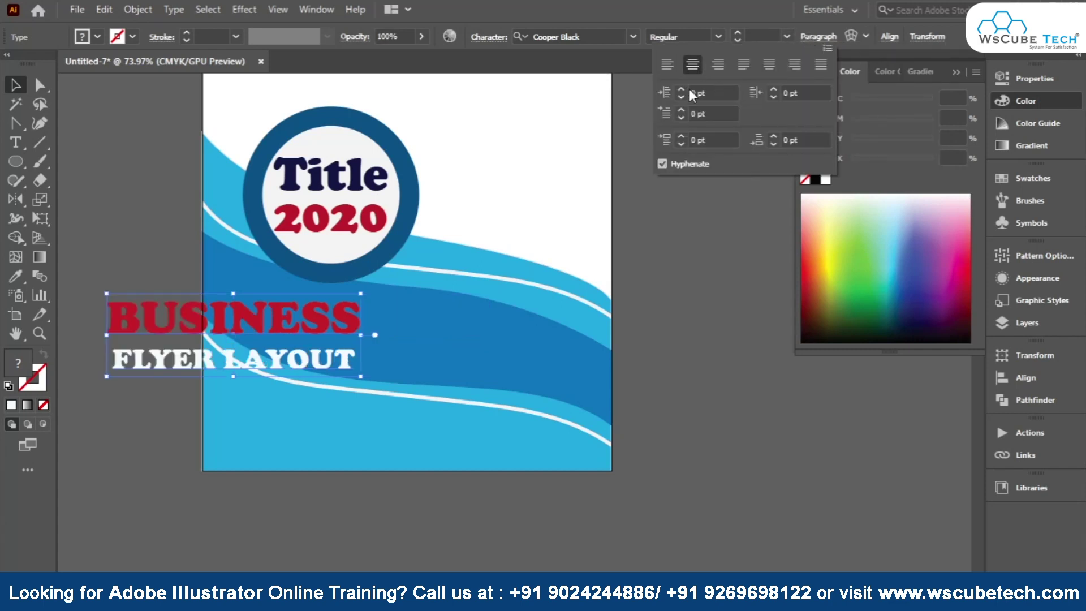
click(229, 317)
drag(324, 314, 377, 312)
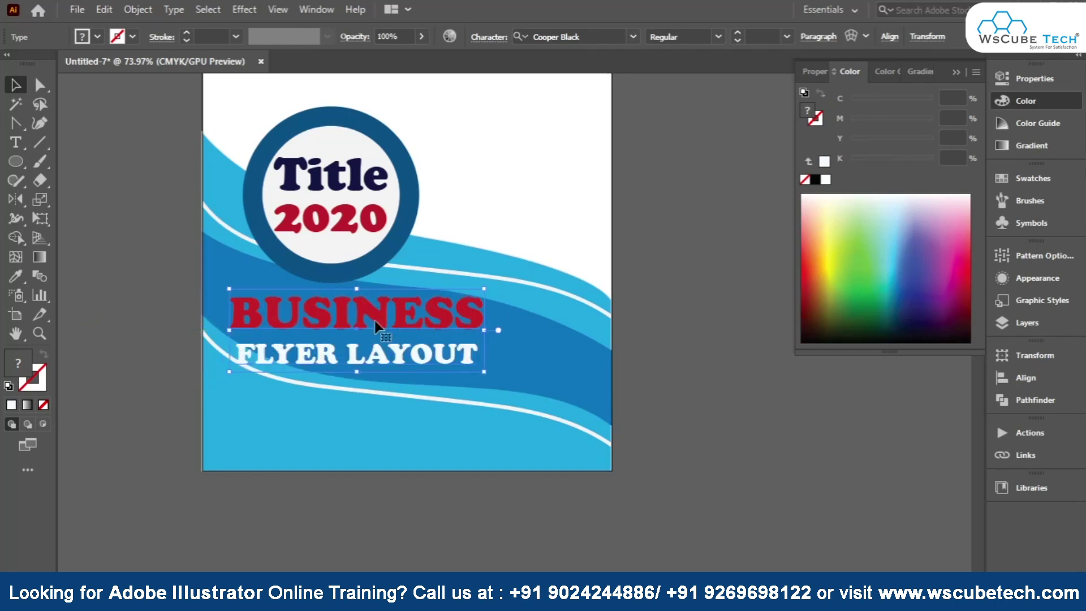
drag(377, 312, 382, 307)
click(245, 7)
mouse_move(266, 189)
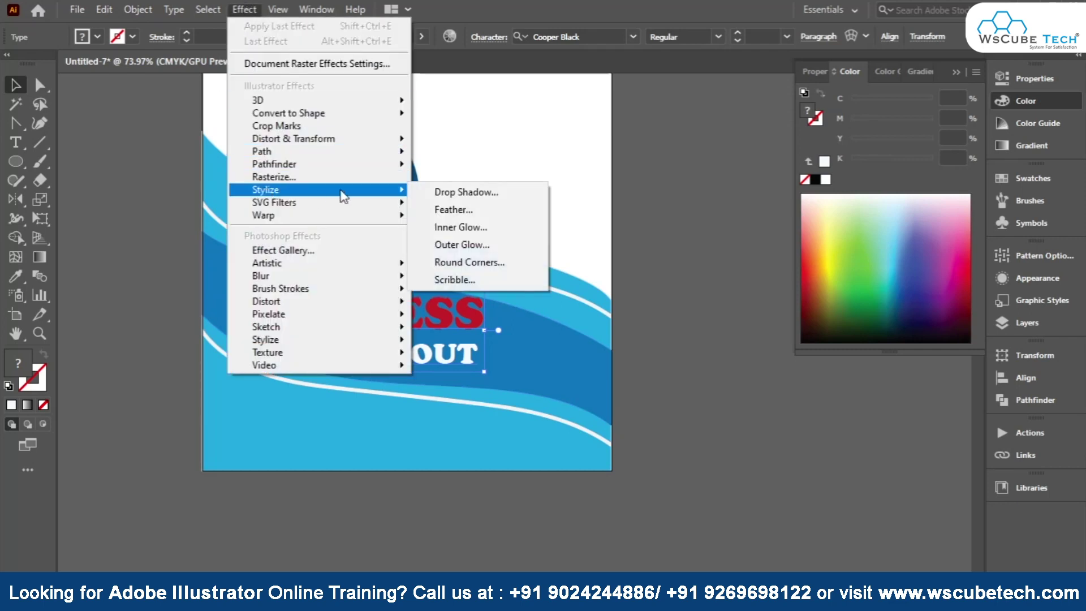
- Apply a Drop Shadow with 1.25 mm blur and 2.25 mm X and Y offsets
click(457, 193)
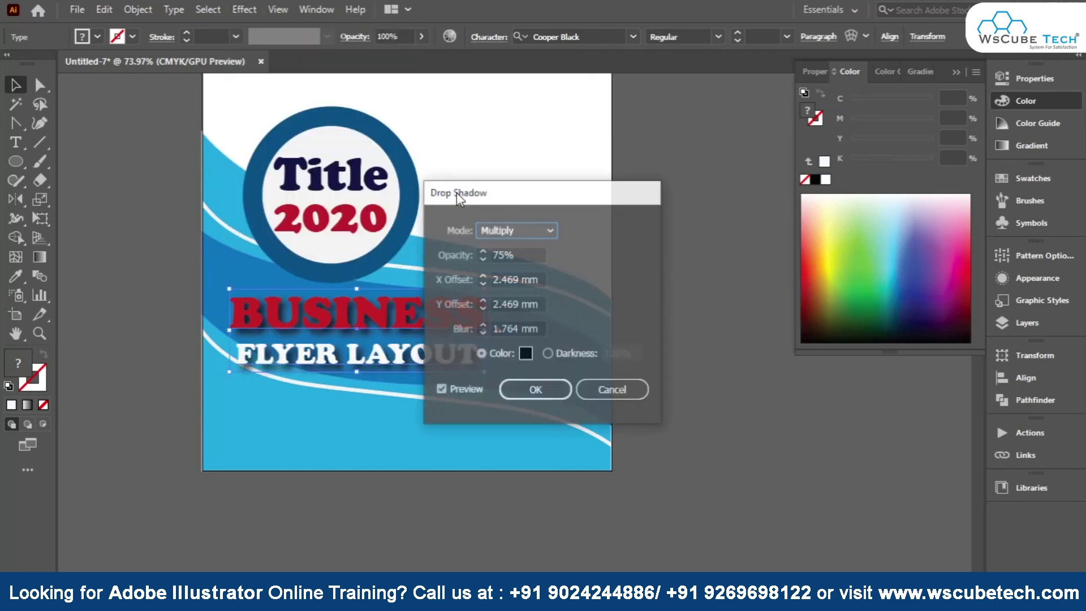
drag(456, 192, 576, 159)
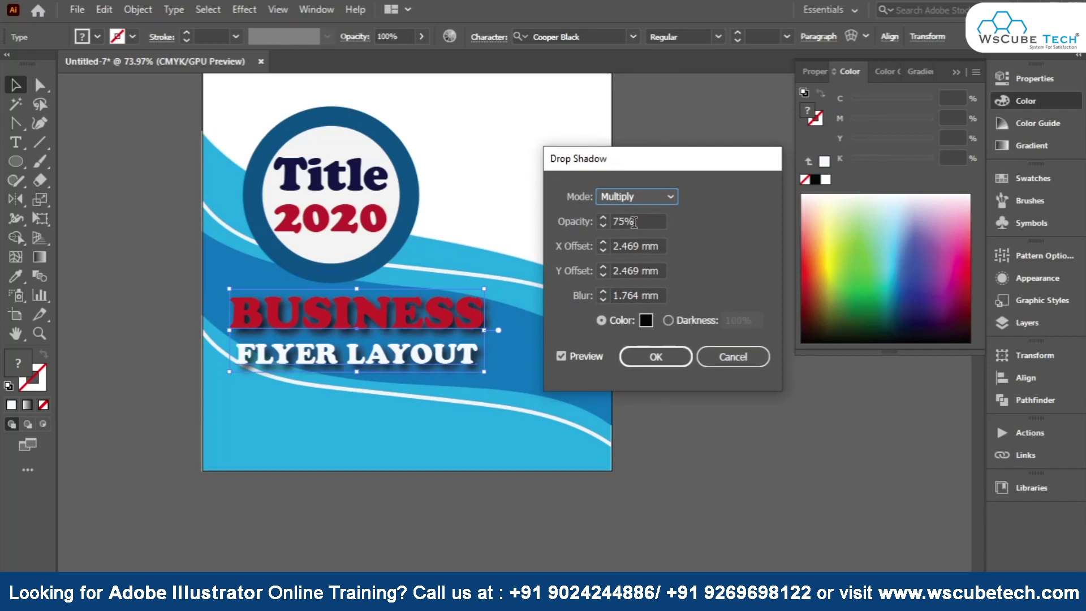
double_click(625, 295)
text(1.25)
click(643, 271)
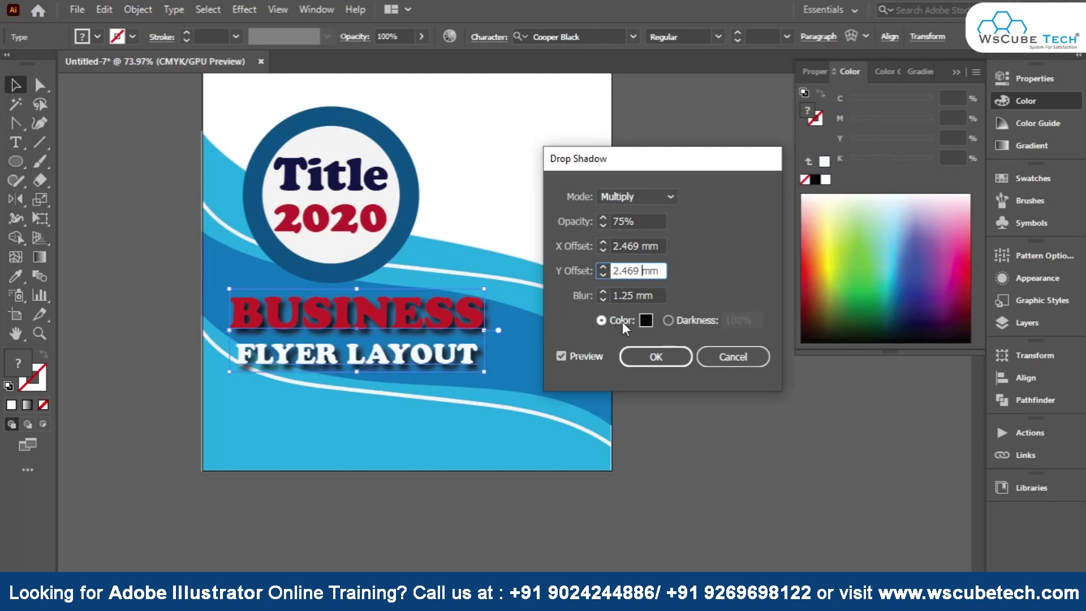
key(shift+Tab)
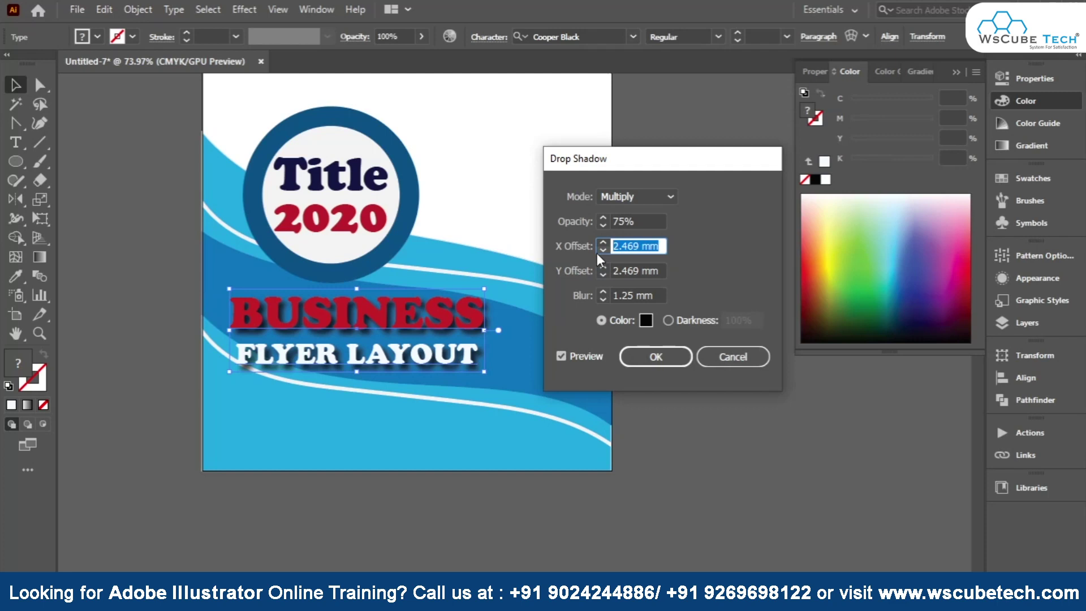
text(2.25)
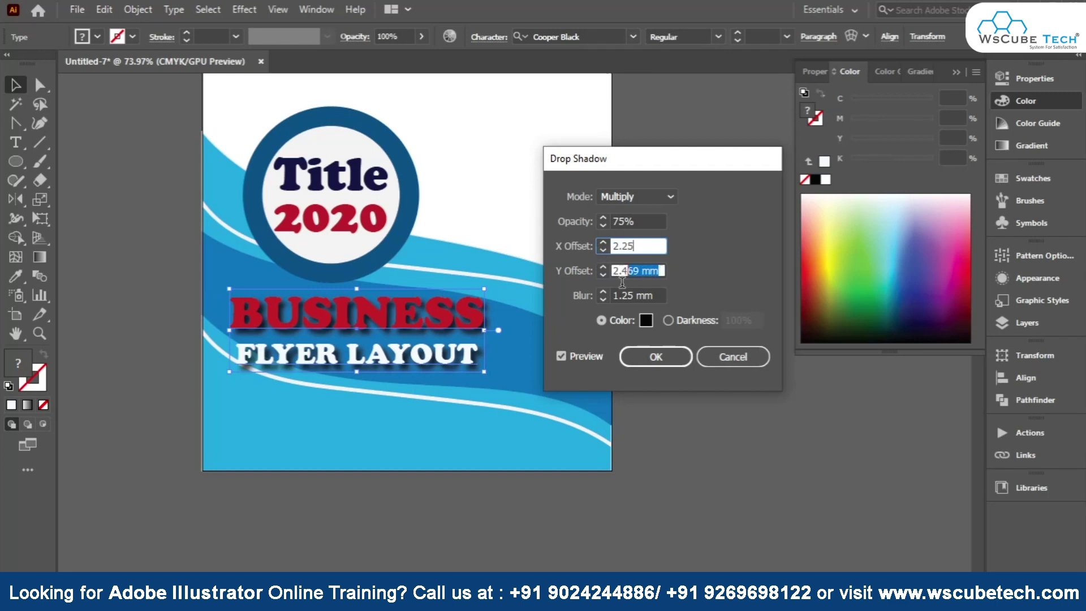
key(Tab)
text(2.2)
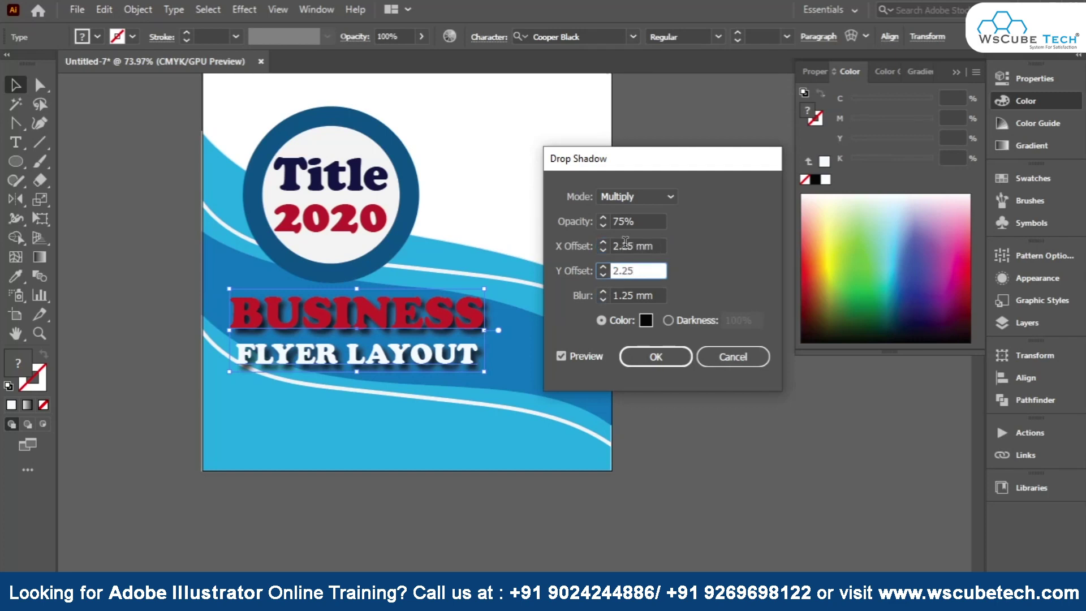
click(626, 243)
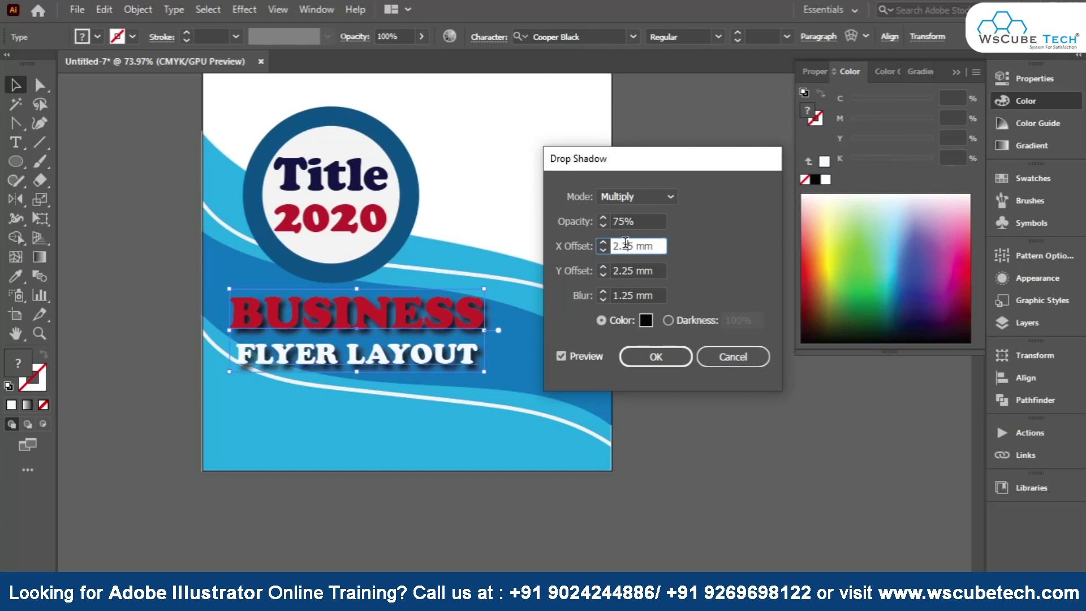
click(650, 356)
drag(253, 356, 255, 353)
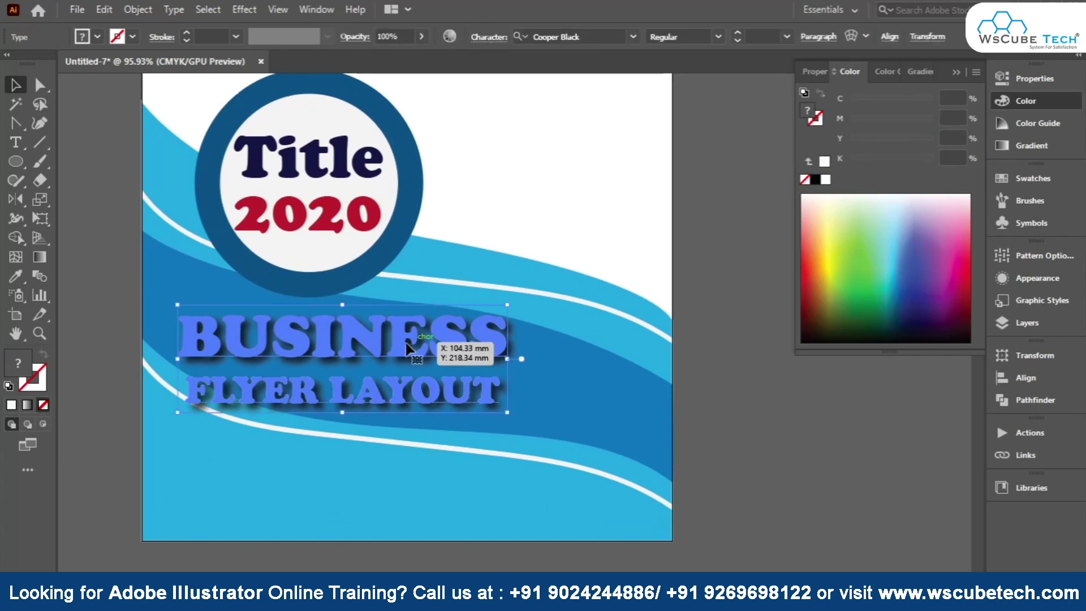
- Cut the FLYER LAYOUT line out of the heading text block
drag(410, 350, 410, 352)
click(16, 142)
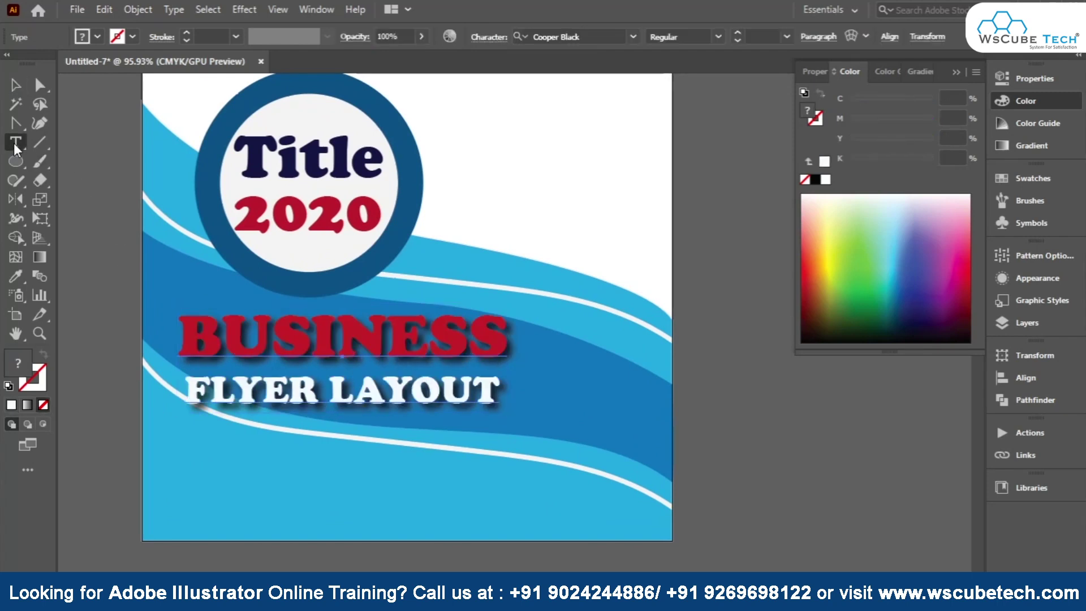
click(201, 378)
key(ctrl+a)
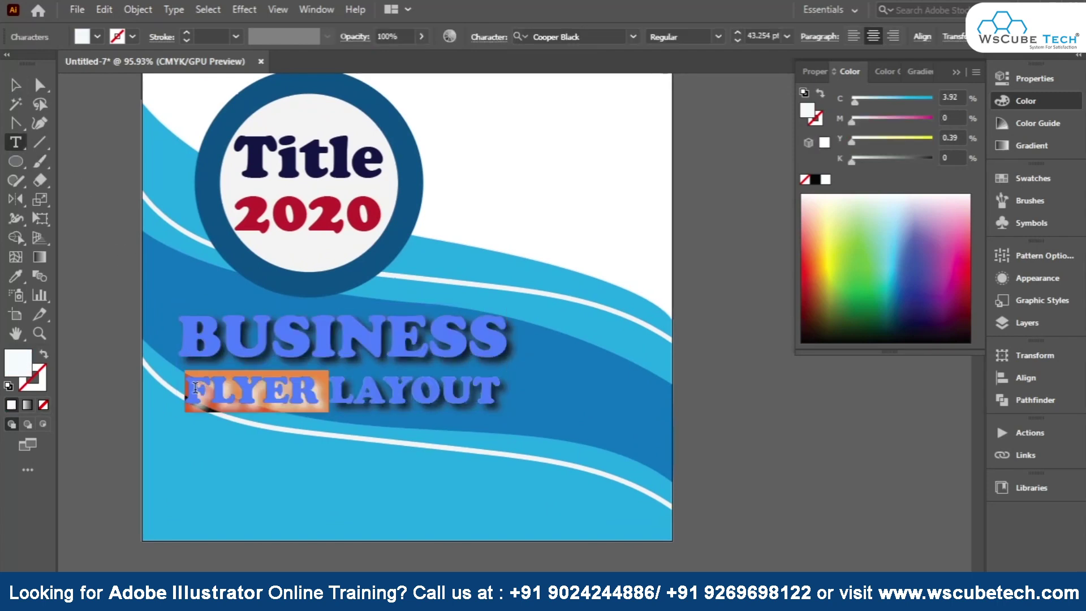
triple_click(195, 386)
key(BackSpace)
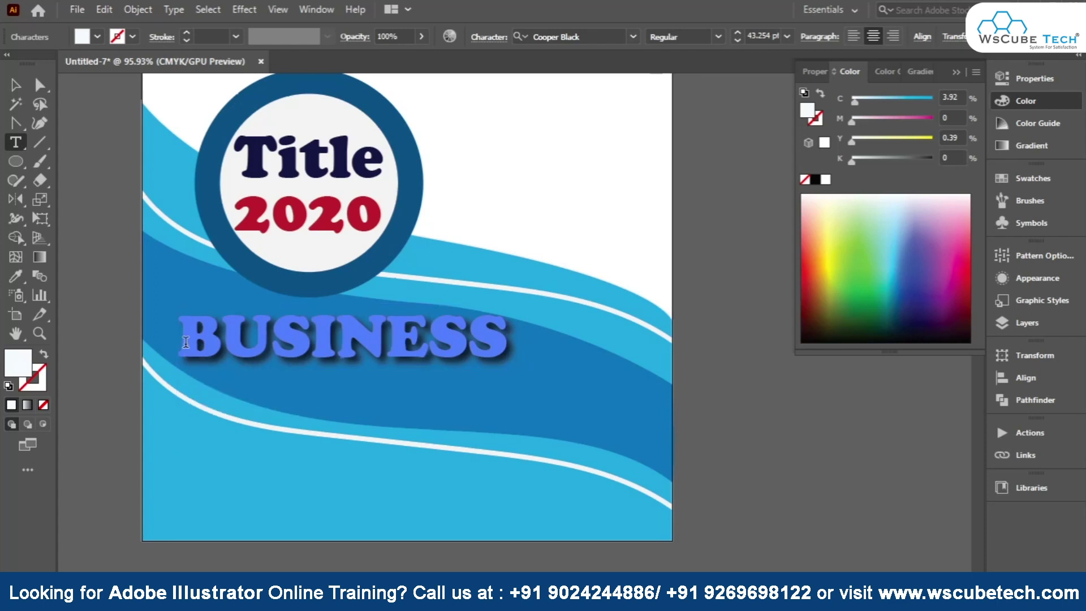
key(BackSpace)
key(Escape)
key(ctrl+z)
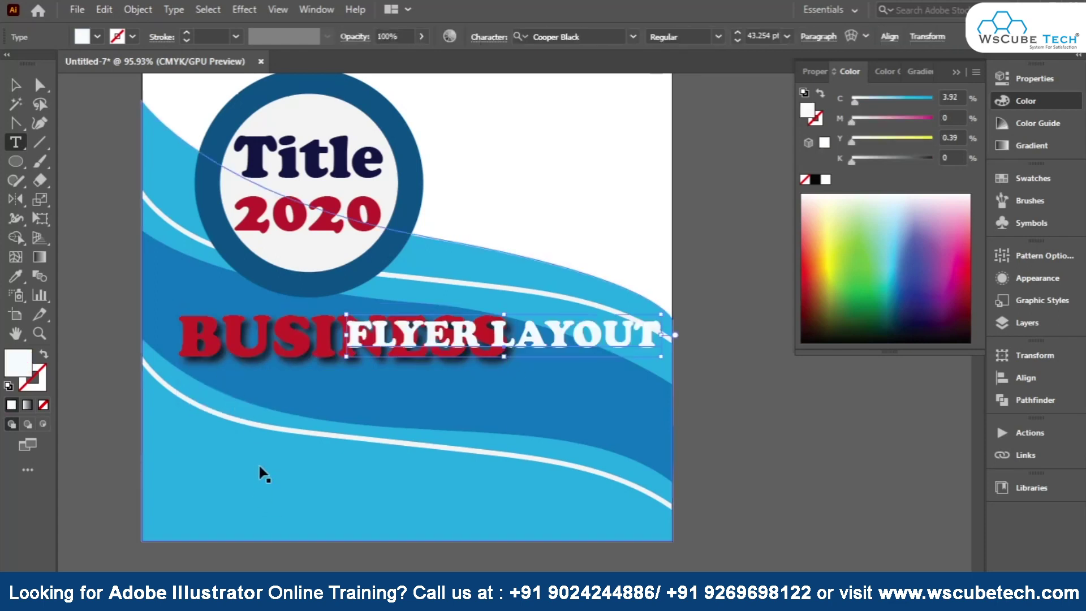
- Place FLYER LAYOUT as separate text just under BUSINESS, then select BUSINESS
click(16, 84)
drag(556, 332, 391, 382)
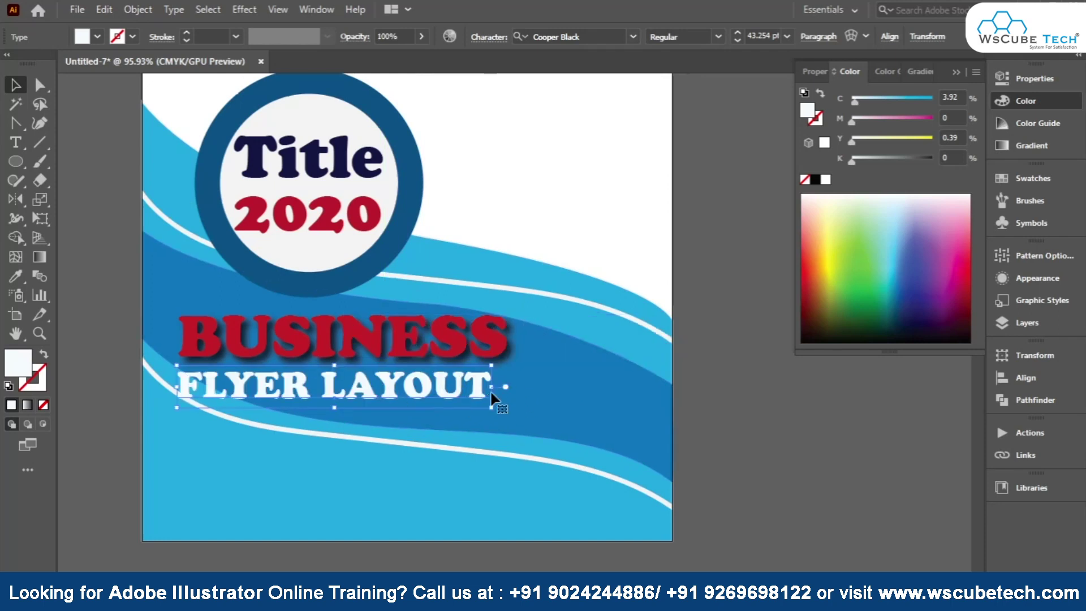
drag(508, 387, 507, 387)
click(458, 345)
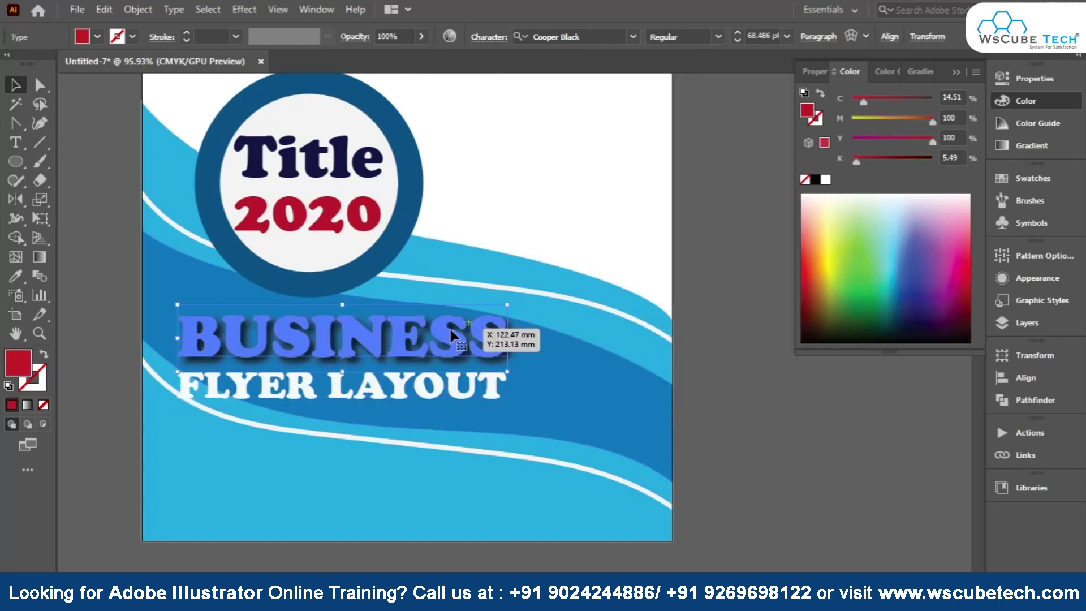
click(545, 405)
click(458, 344)
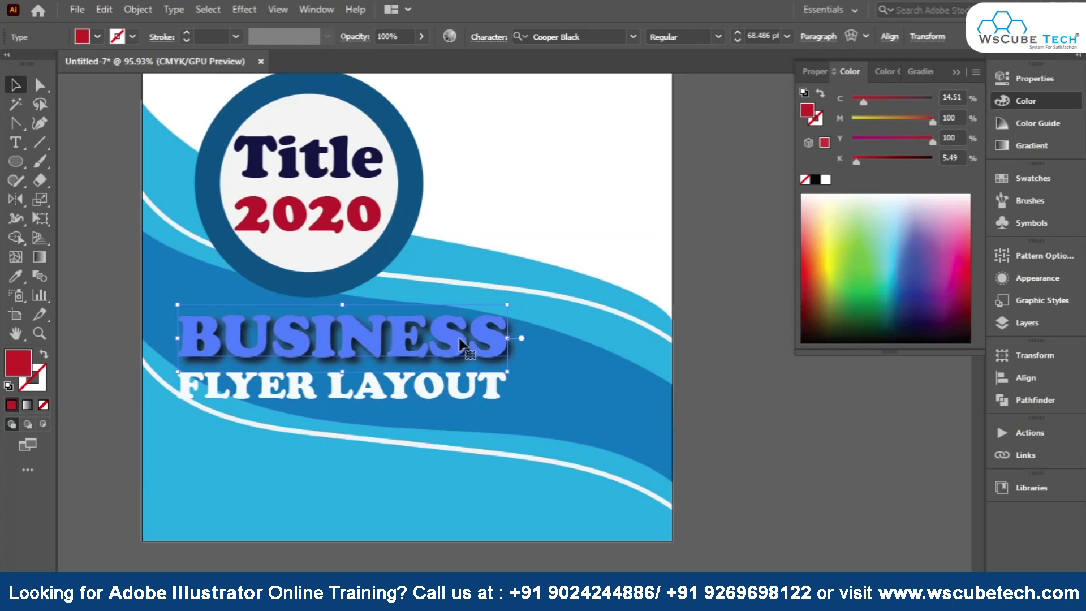
click(244, 9)
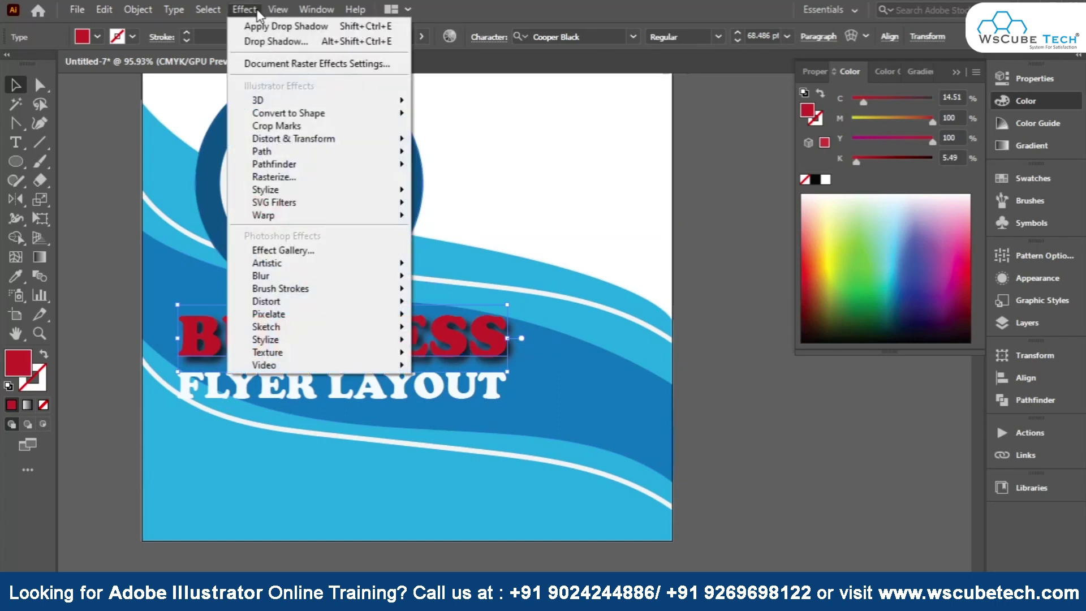
mouse_move(314, 100)
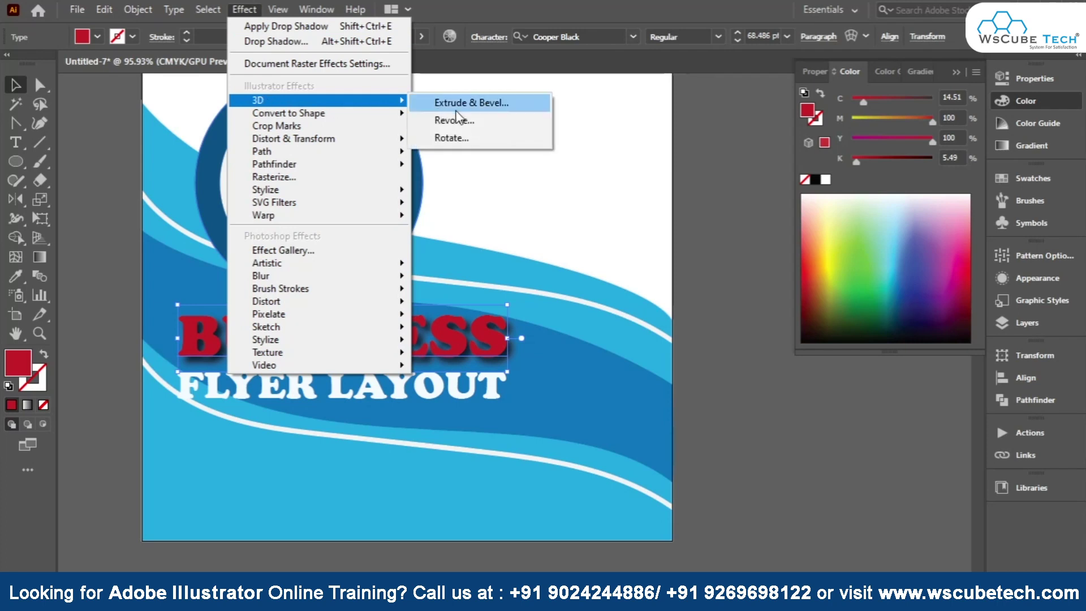
- Try a 3D Extrude & Bevel on BUSINESS, cancel it, and look for the Appearance panel
click(456, 104)
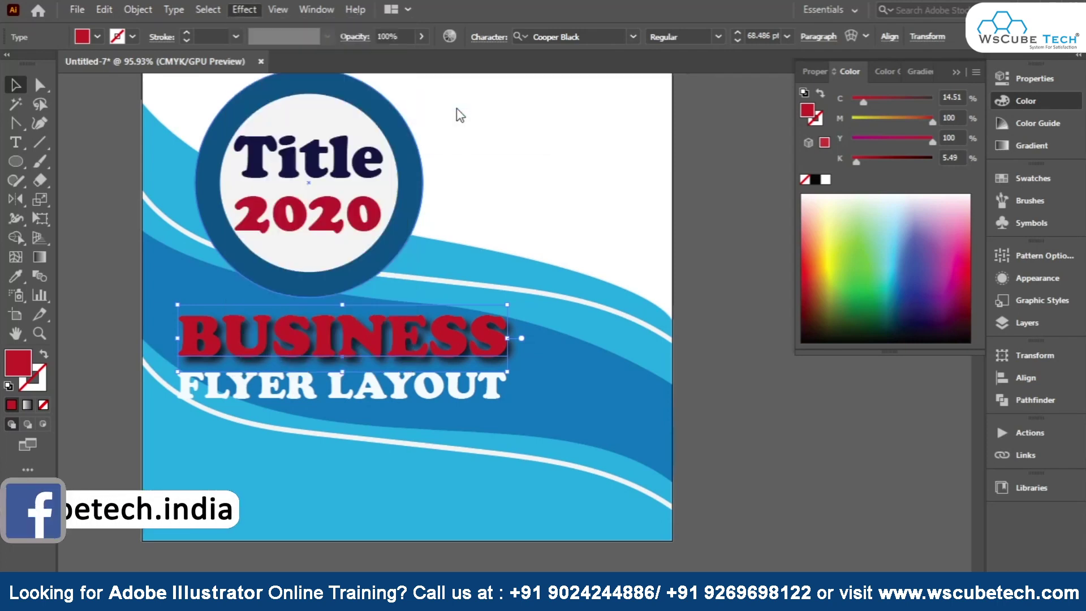
drag(516, 179, 758, 101)
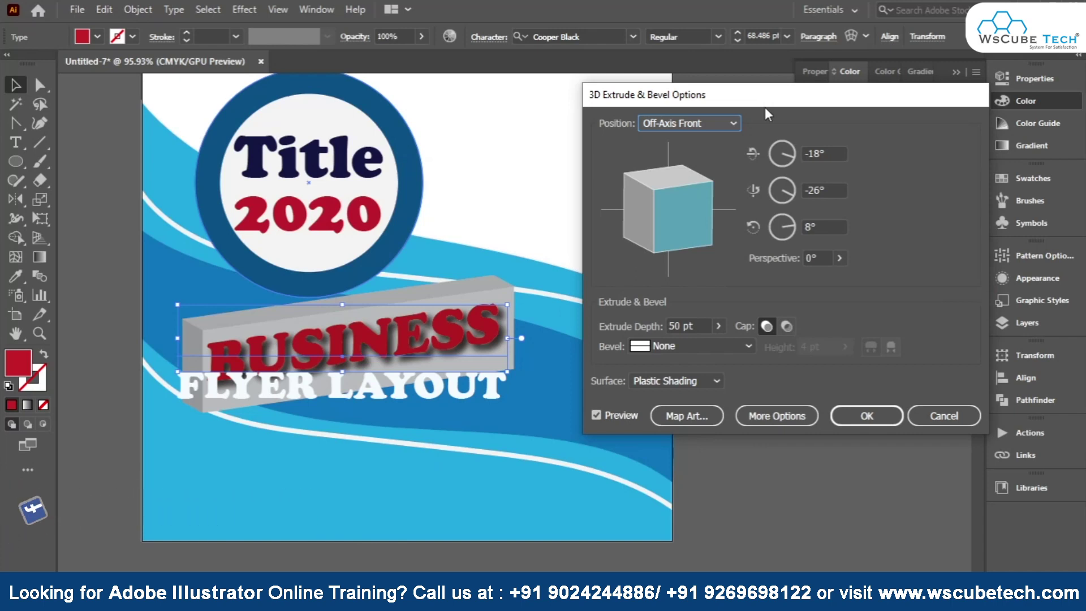
click(948, 417)
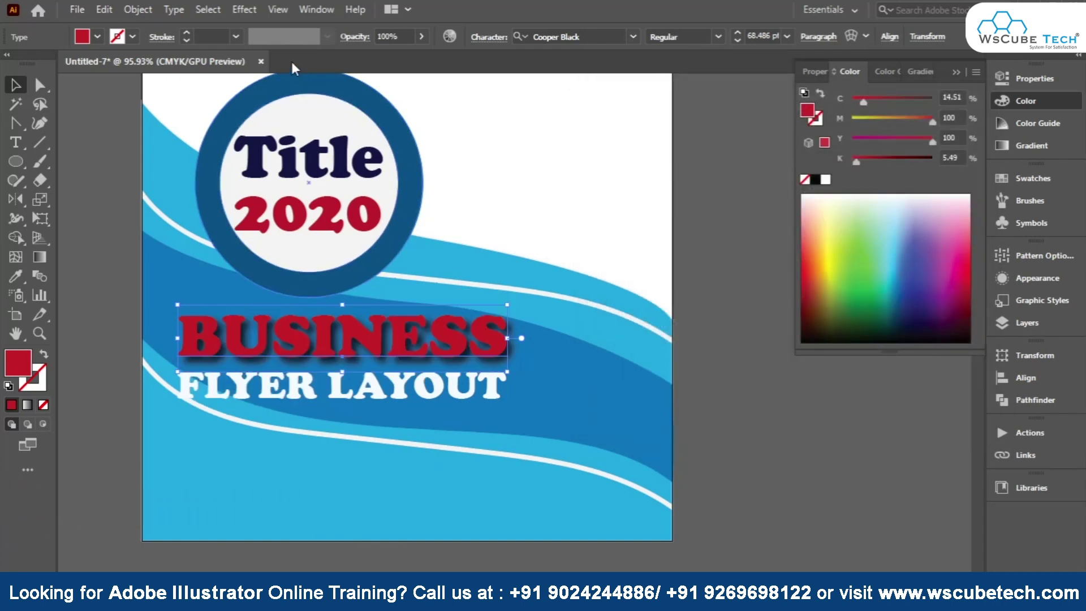
click(251, 12)
mouse_move(266, 189)
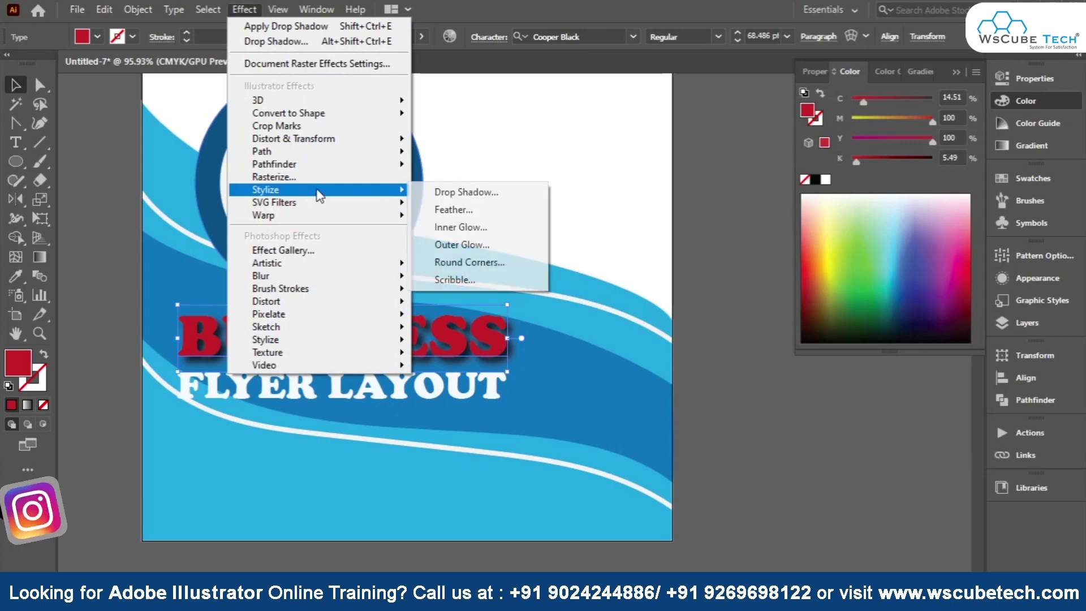
click(644, 7)
click(334, 10)
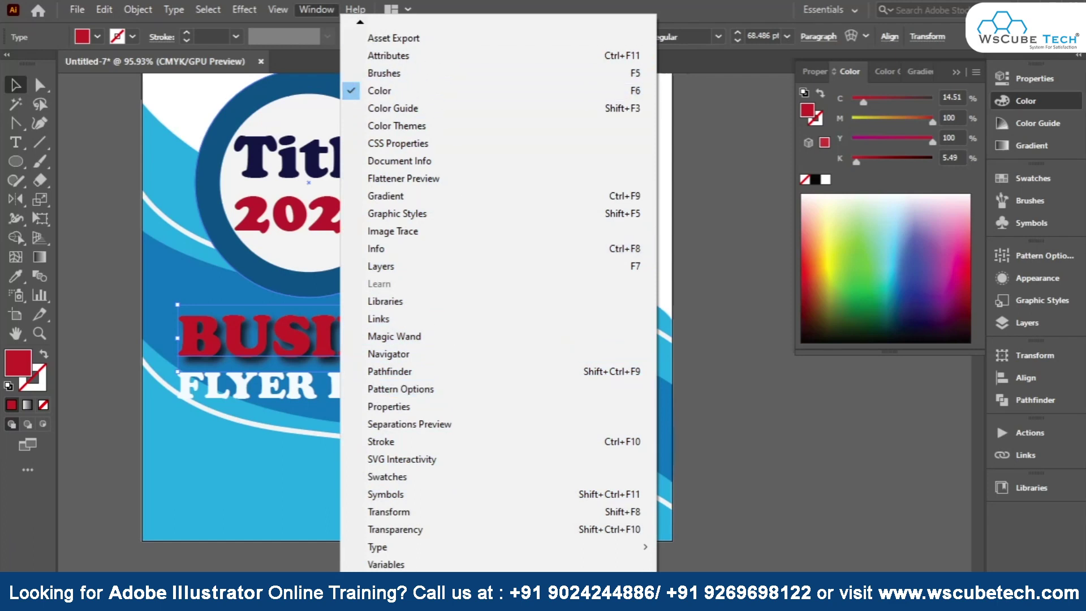
scroll(360, 25, down, 2)
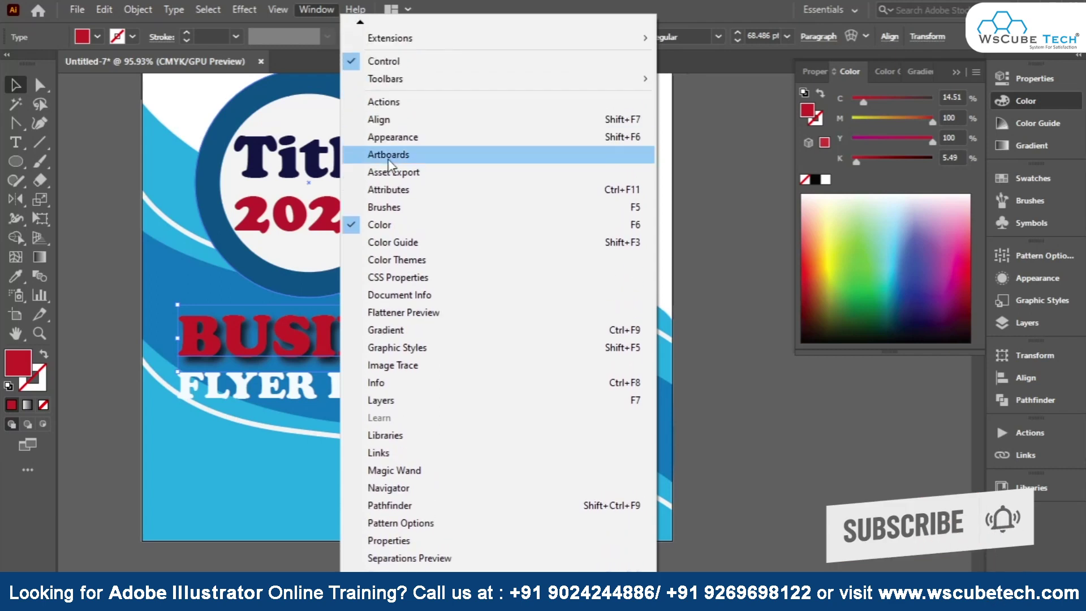
- Delete the Drop Shadow entry from BUSINESS in the Appearance panel
click(392, 137)
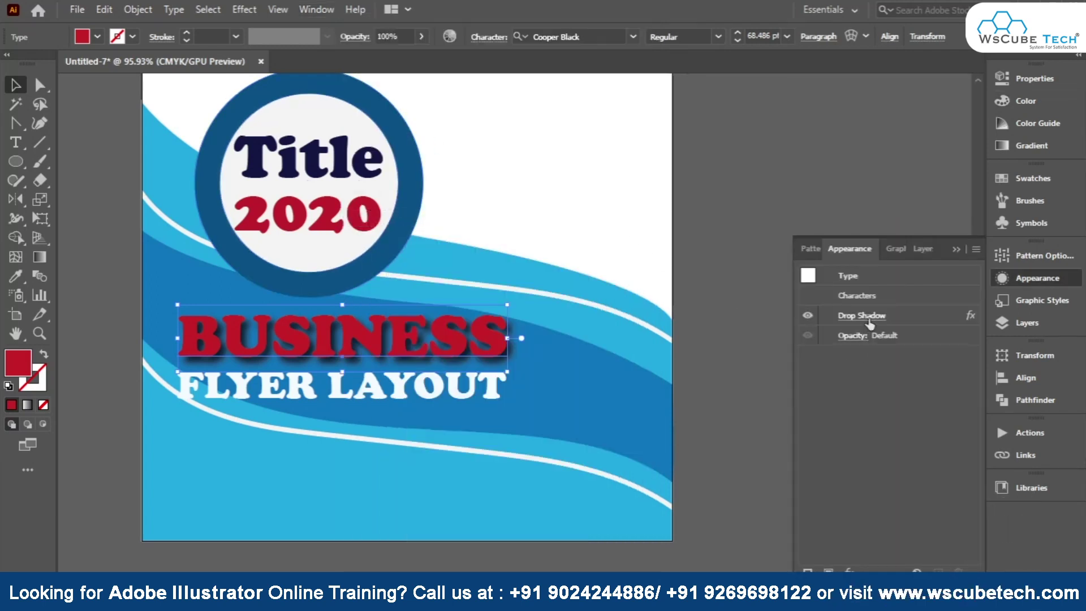
click(900, 318)
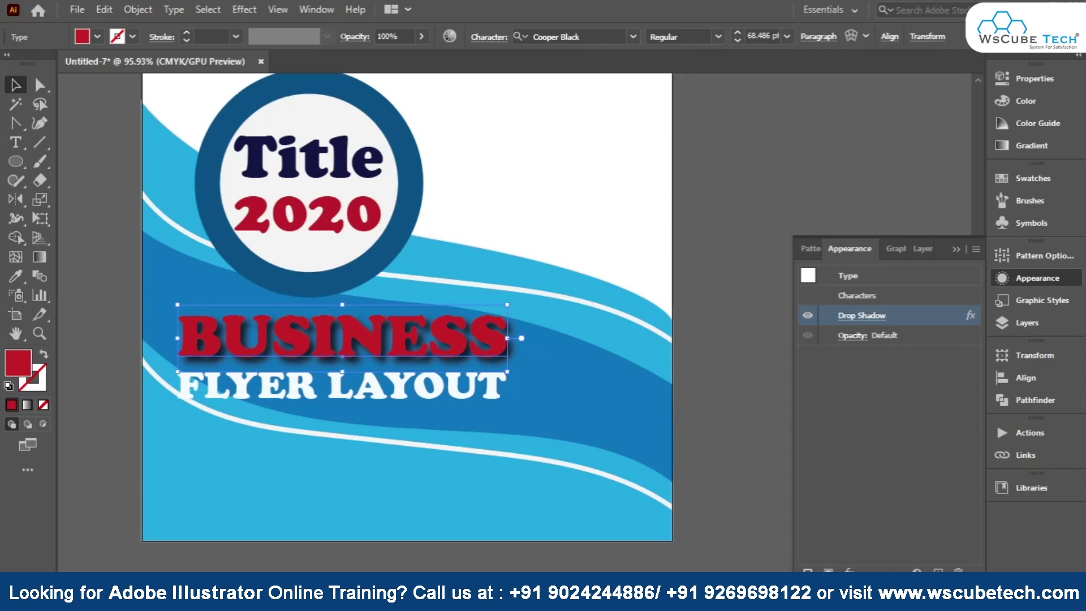
key(Delete)
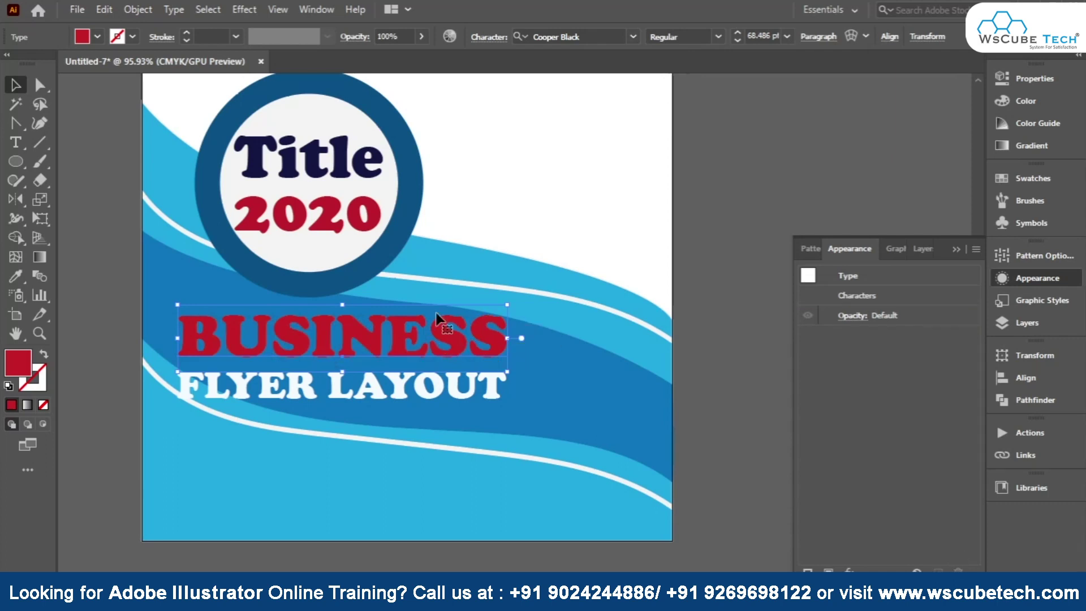
click(245, 10)
mouse_move(288, 100)
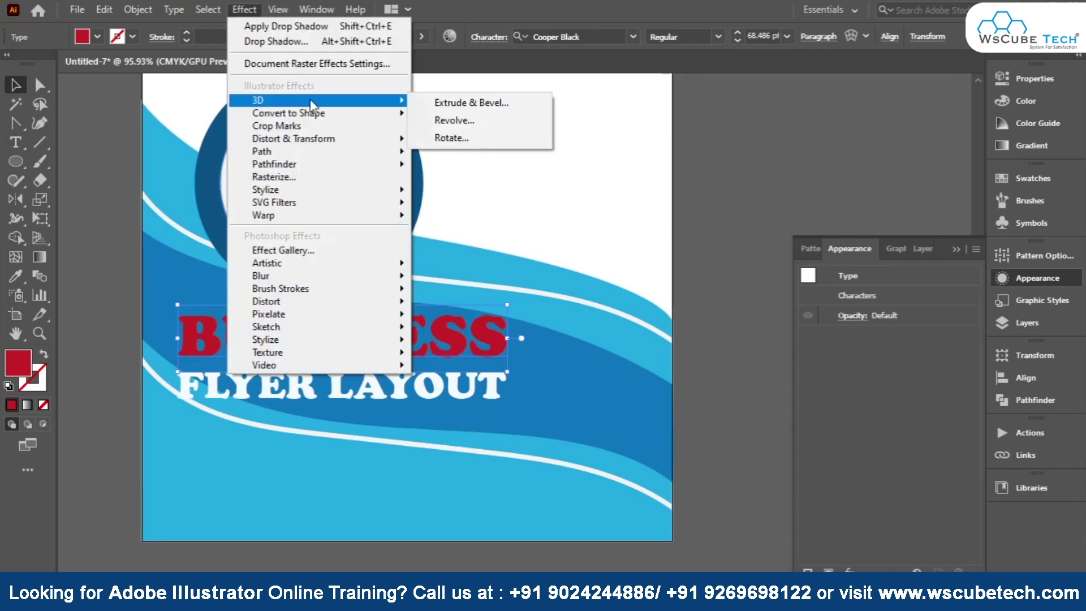
- Try a 3D Extrude & Bevel with X, Y and Z rotation 0, then cancel it
click(432, 109)
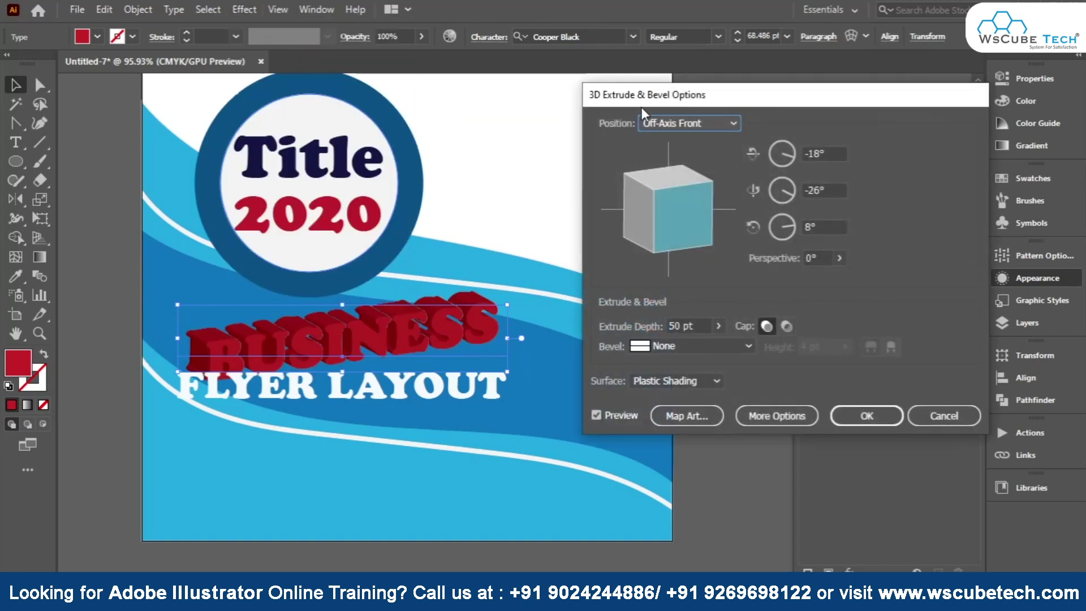
drag(641, 108, 605, 82)
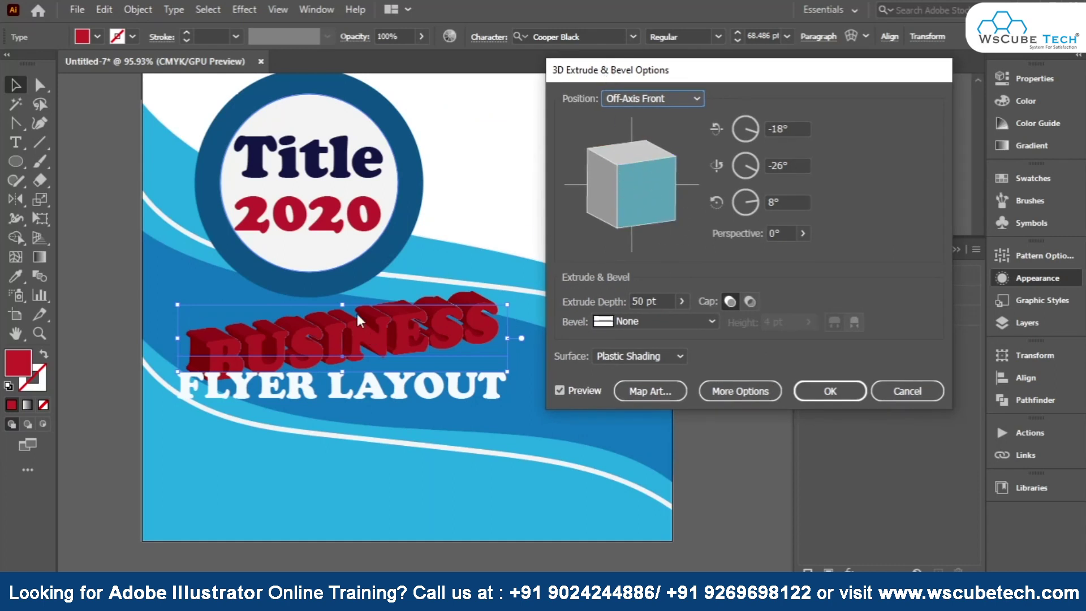
double_click(786, 129)
text(0)
key(Tab)
text(0)
key(Tab)
text(0)
click(777, 164)
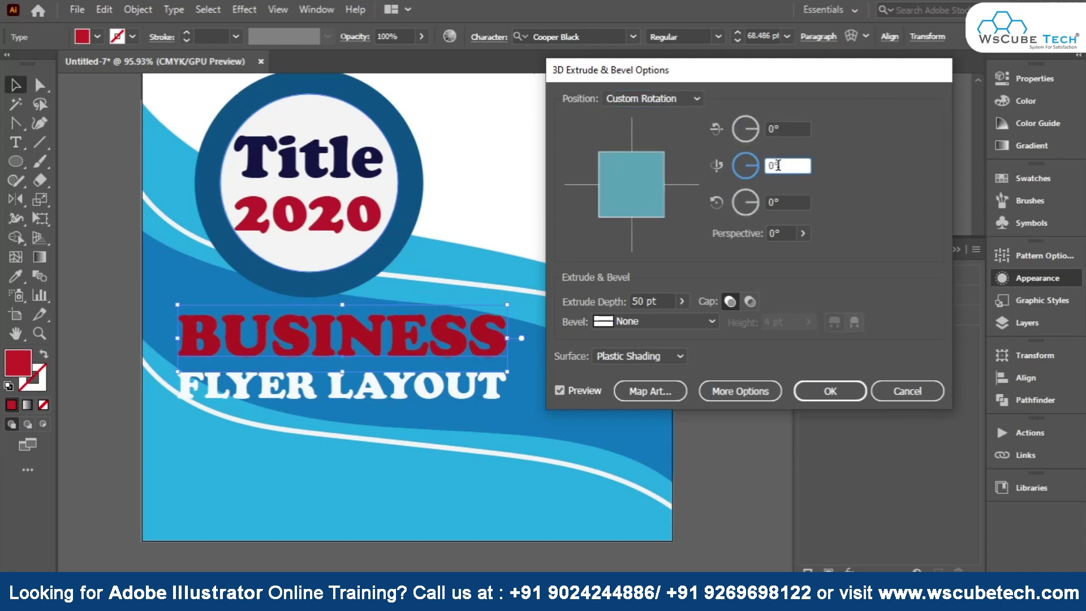
click(677, 99)
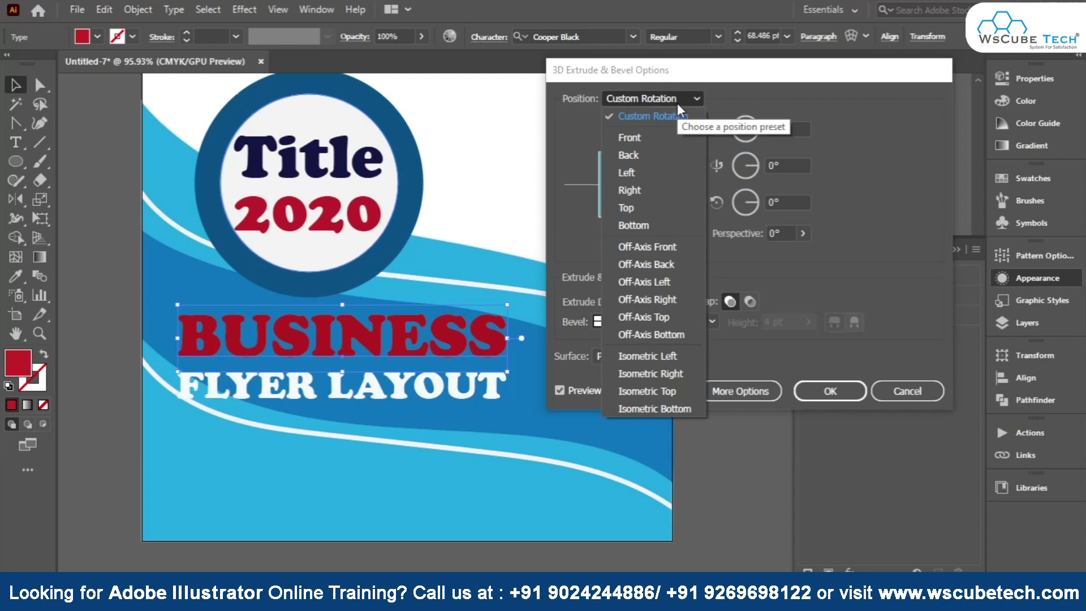
click(830, 165)
click(907, 391)
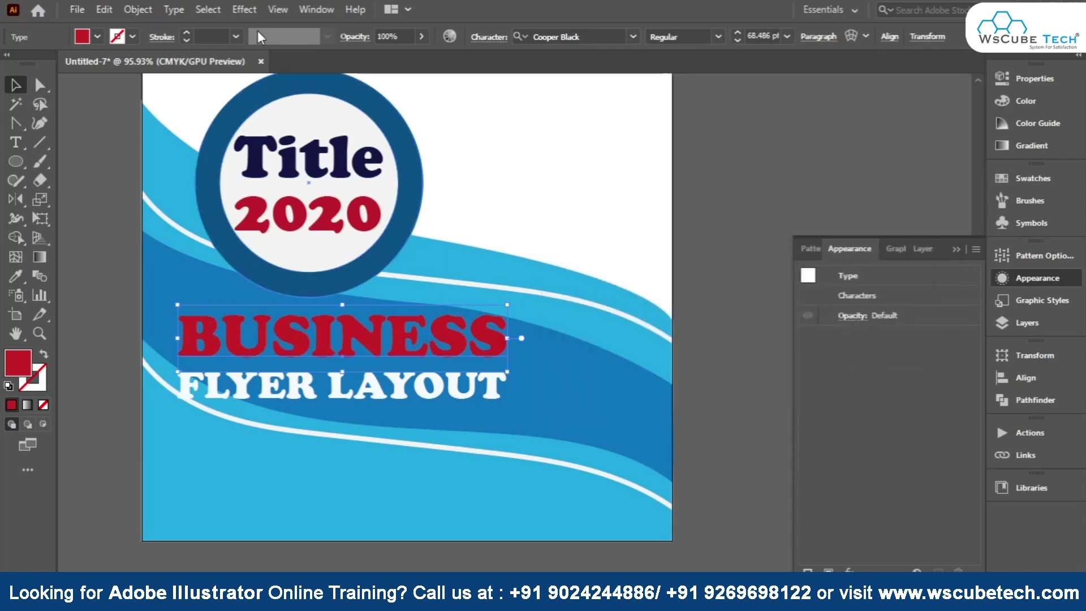
- Reapply 3D Extrude & Bevel to BUSINESS with Front position and a Classic bevel
click(245, 10)
mouse_move(278, 93)
click(477, 101)
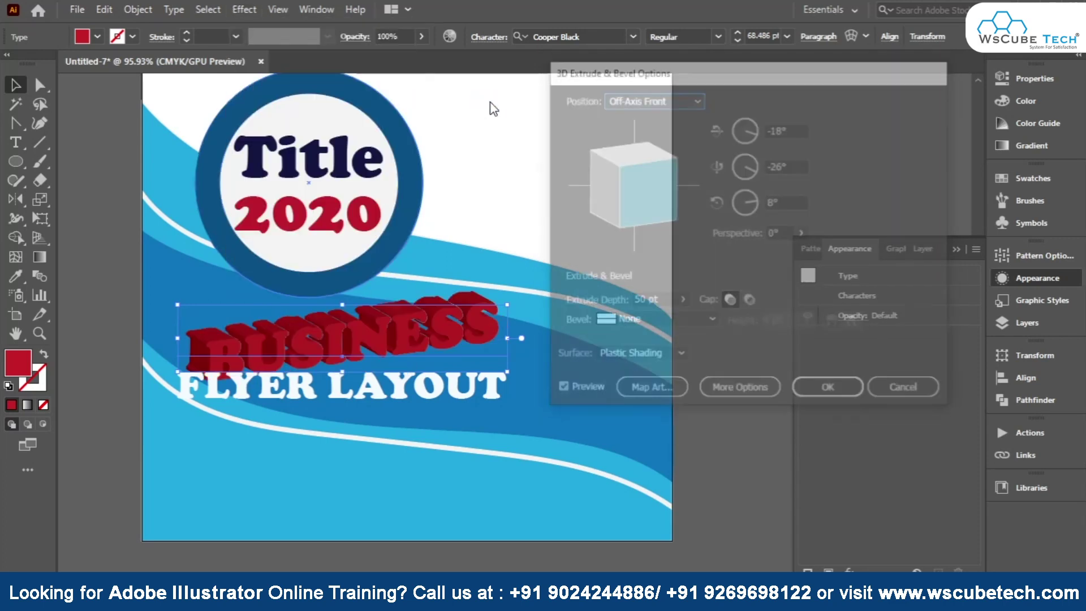
click(651, 99)
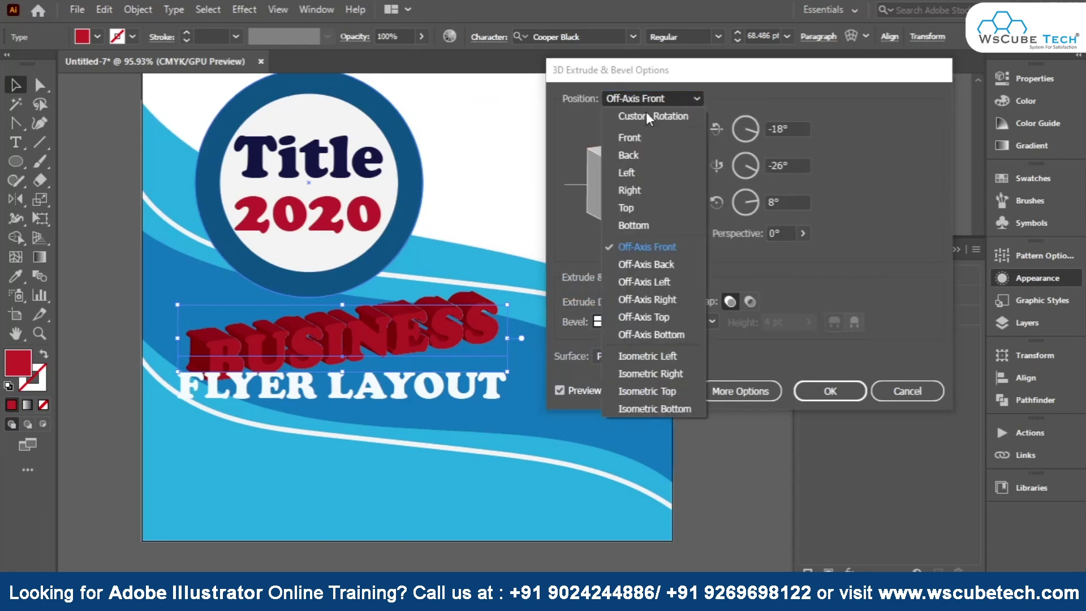
click(652, 98)
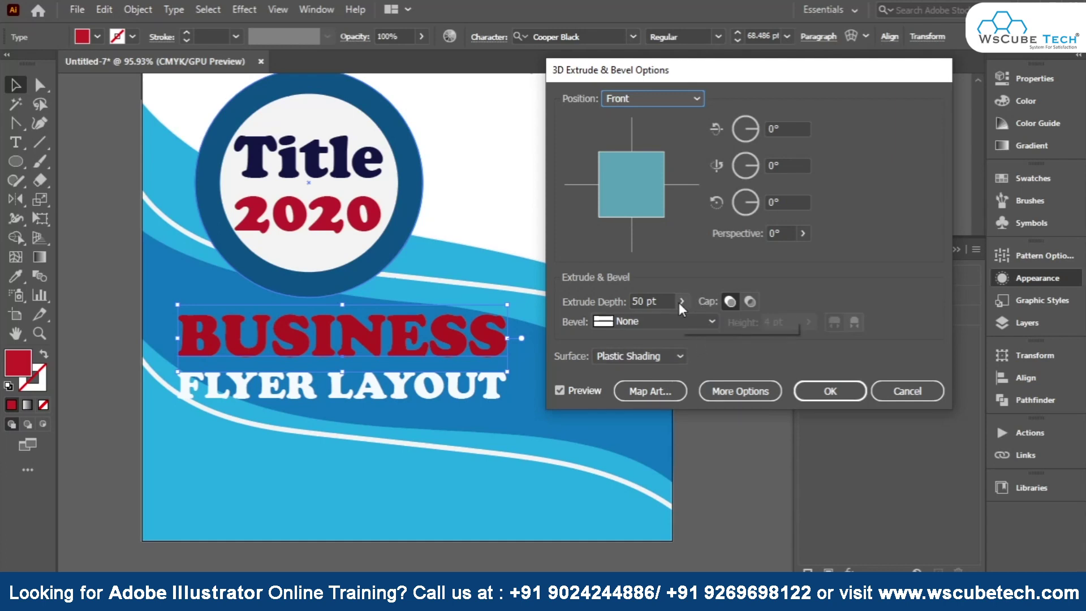
click(695, 100)
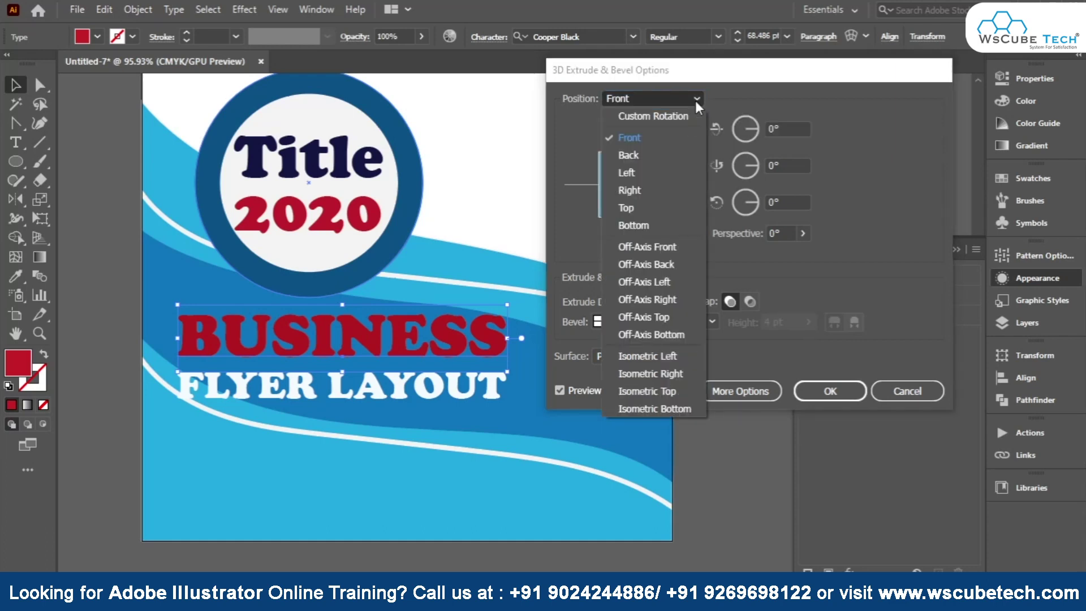
click(695, 100)
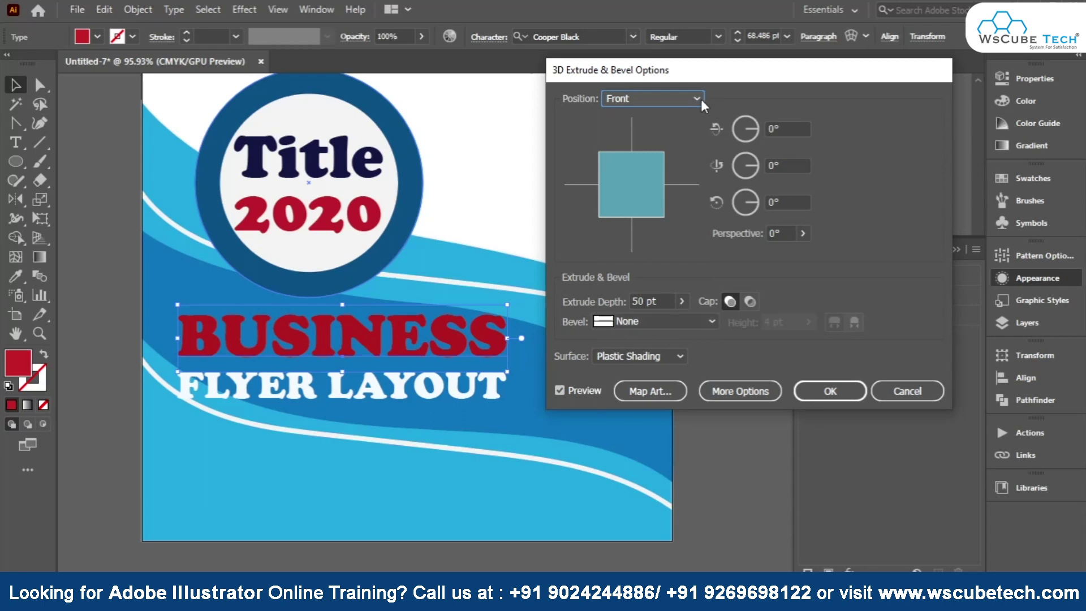
click(701, 100)
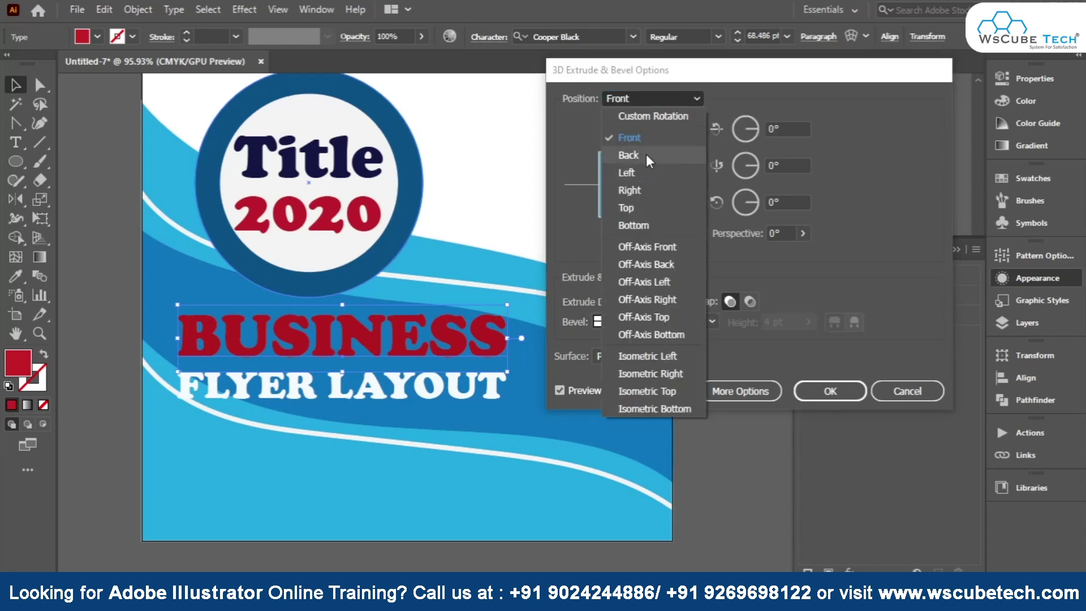
click(587, 103)
click(638, 326)
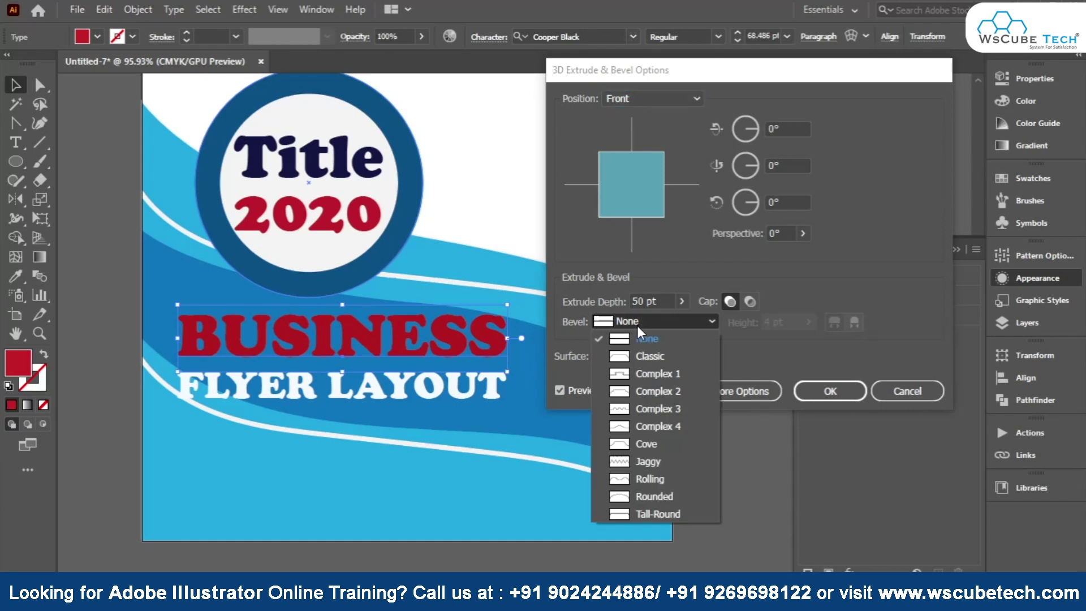
click(625, 354)
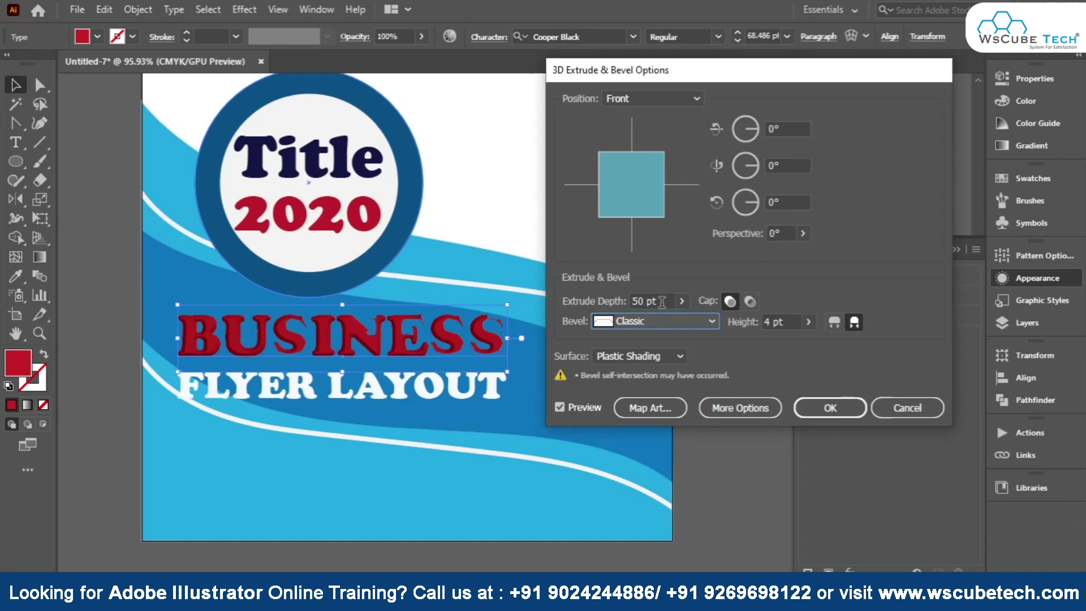
- Give BUSINESS a 20 pt extrusion depth with the Complex 2 bevel and apply it
drag(661, 301, 626, 298)
text(25)
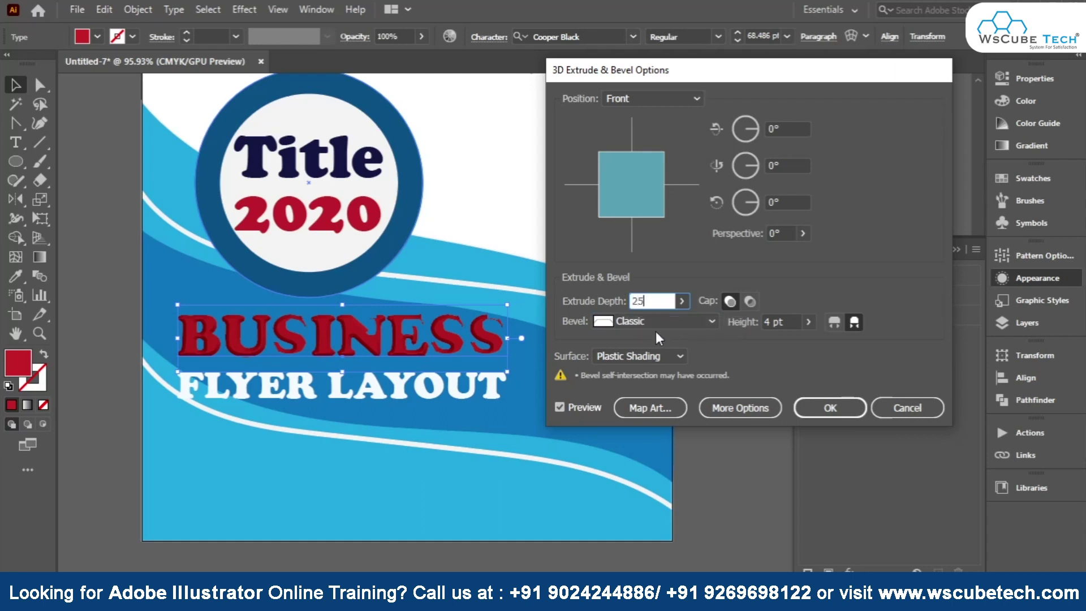
key(Tab)
click(643, 324)
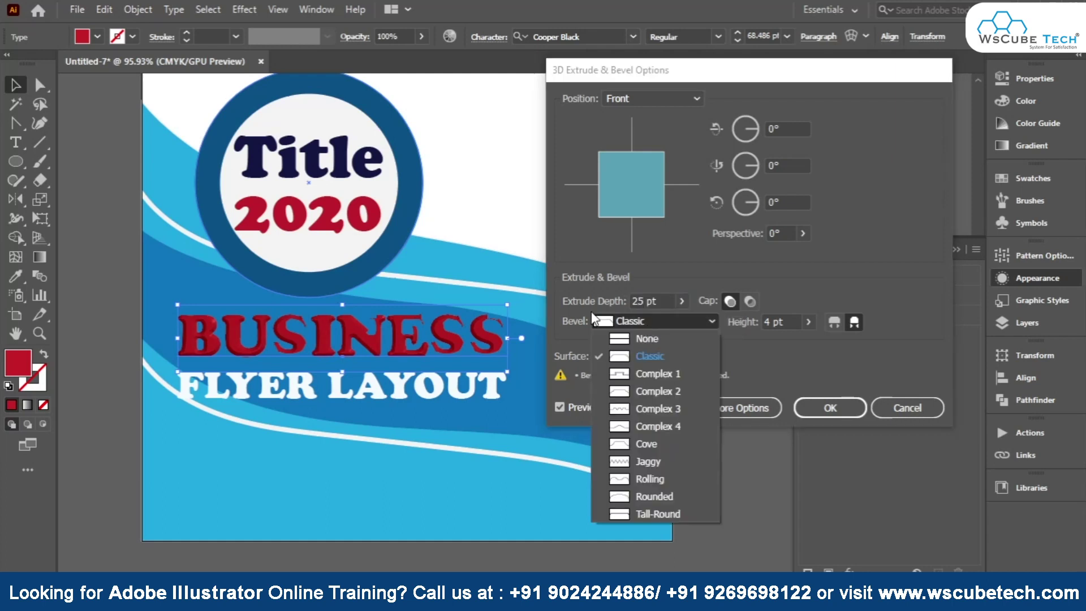
click(649, 317)
drag(656, 301, 626, 300)
text(20)
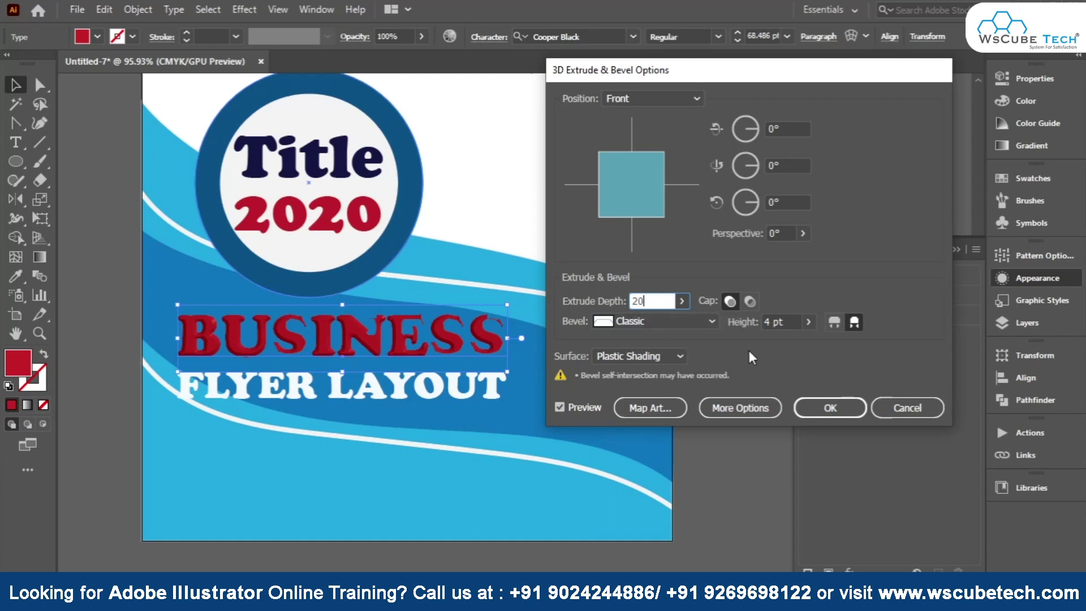
key(Tab)
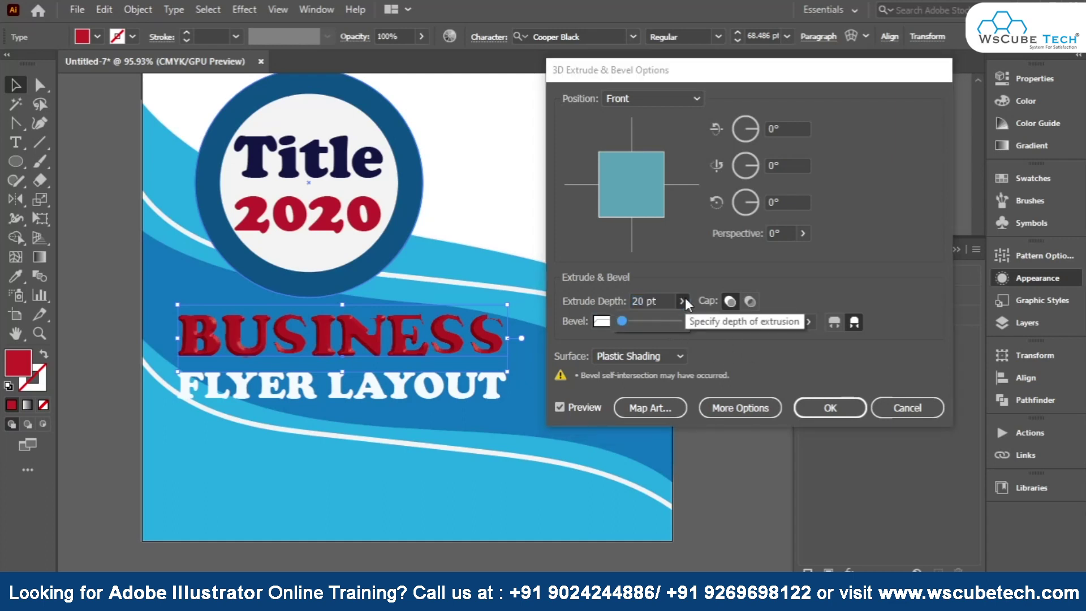
click(609, 320)
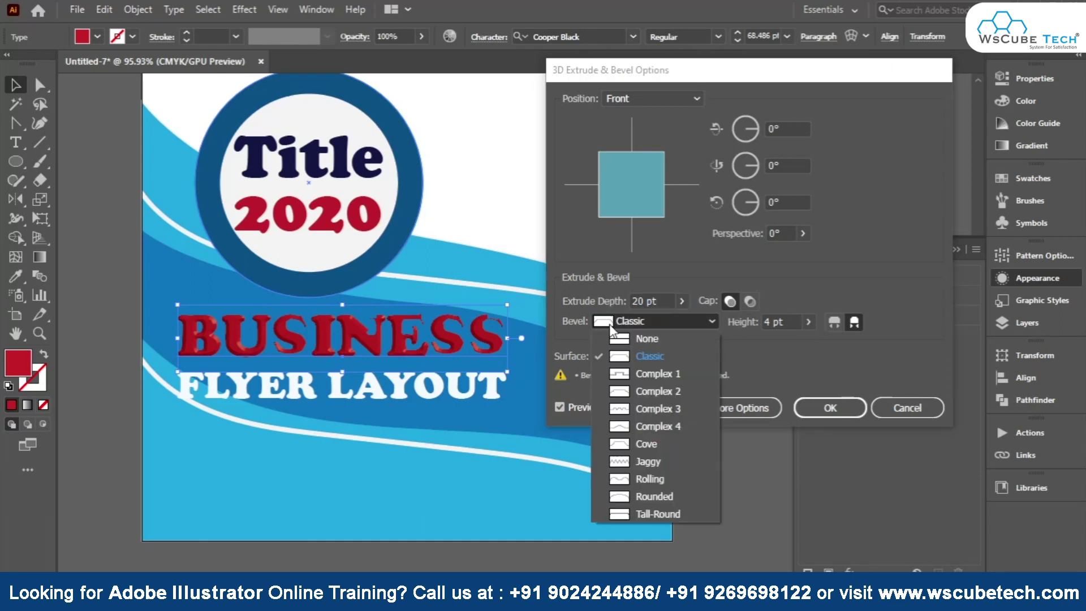
click(623, 376)
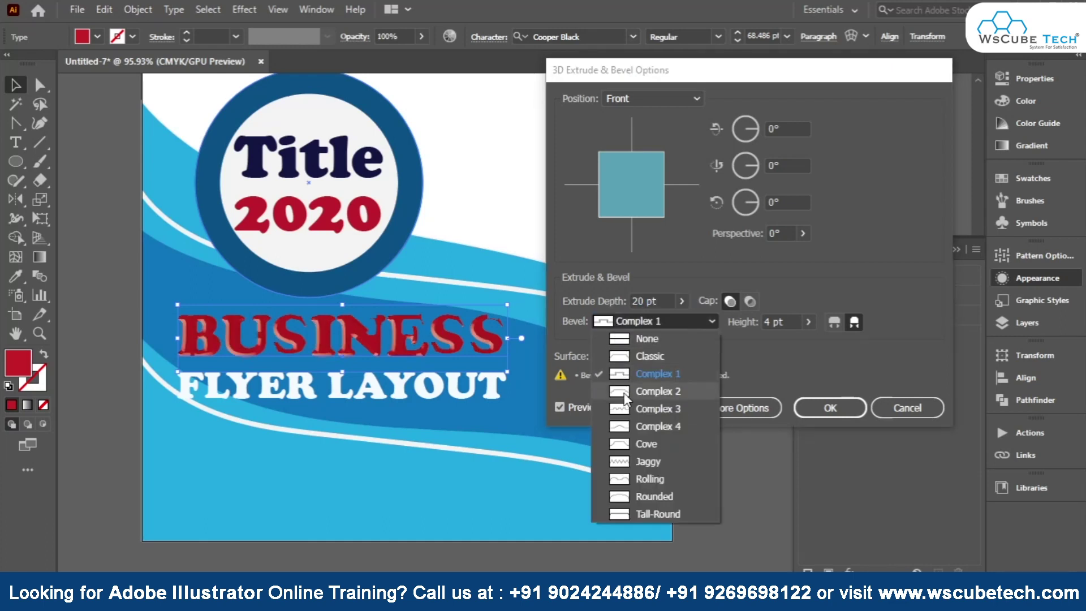
click(624, 392)
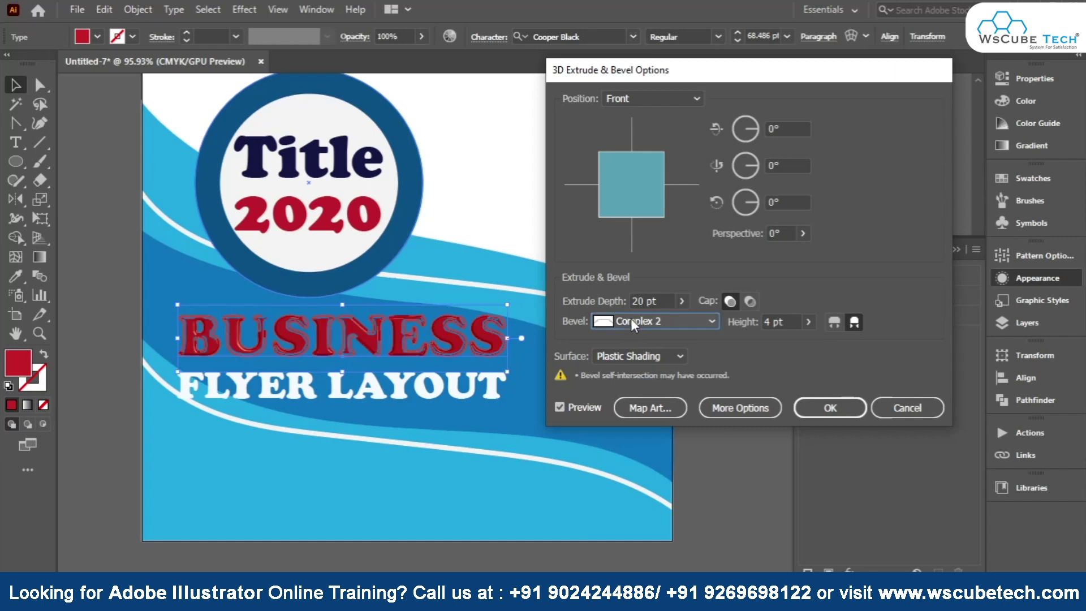
click(830, 407)
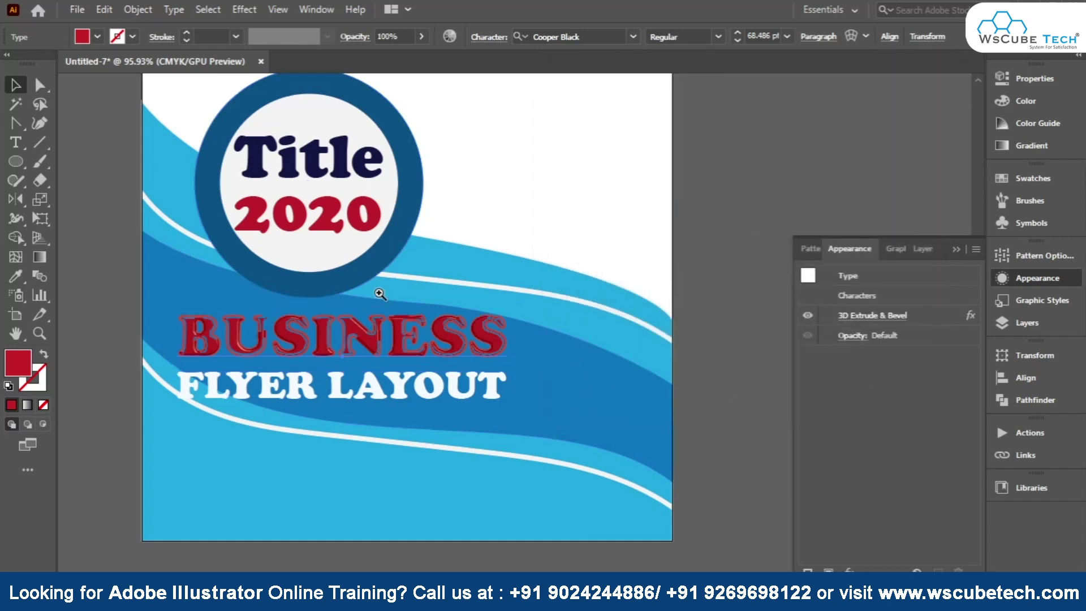
- Delete the heading's existing 3D effect and start a new Extrude & Bevel effect
scroll(589, 417, up, 5)
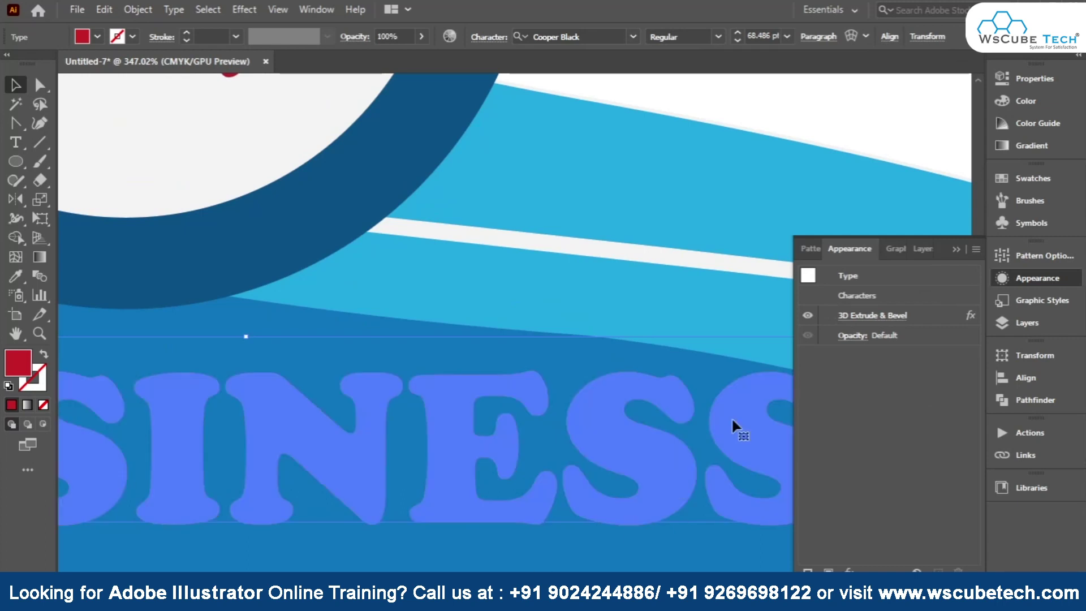
drag(969, 317, 959, 570)
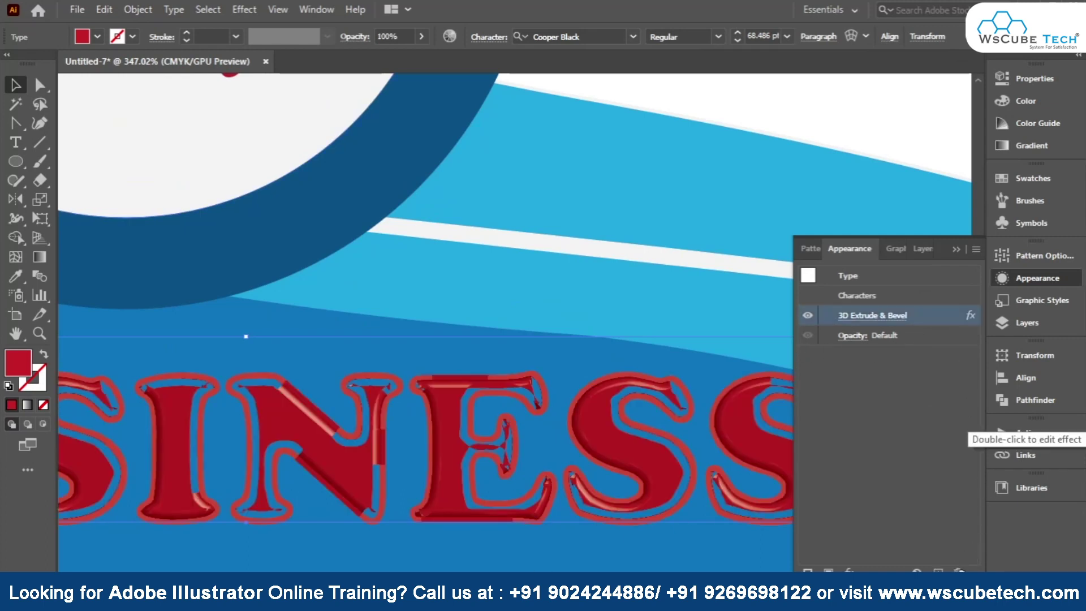
click(244, 10)
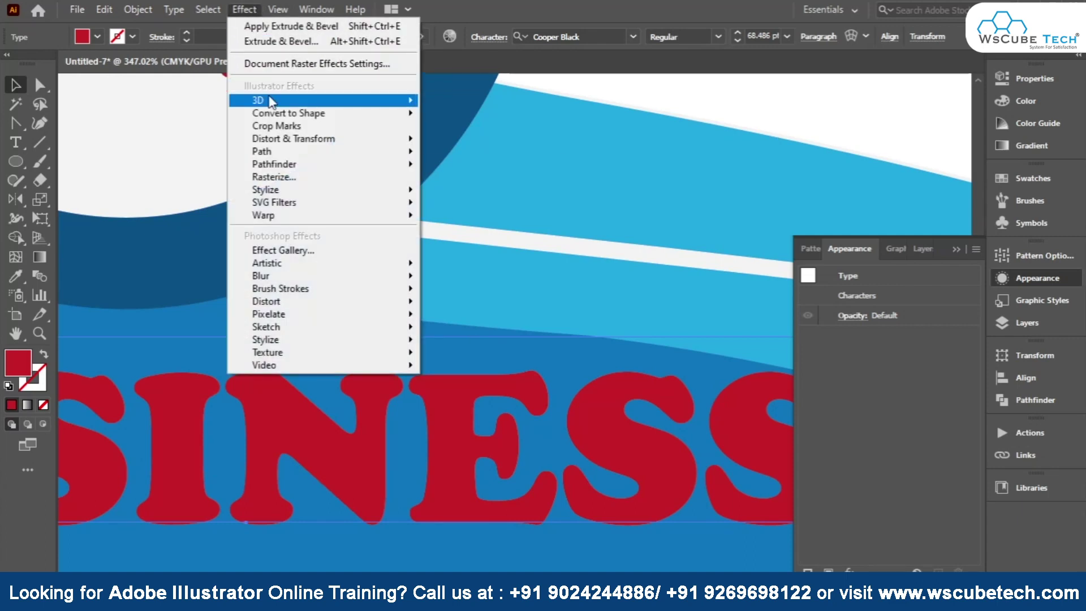
click(443, 103)
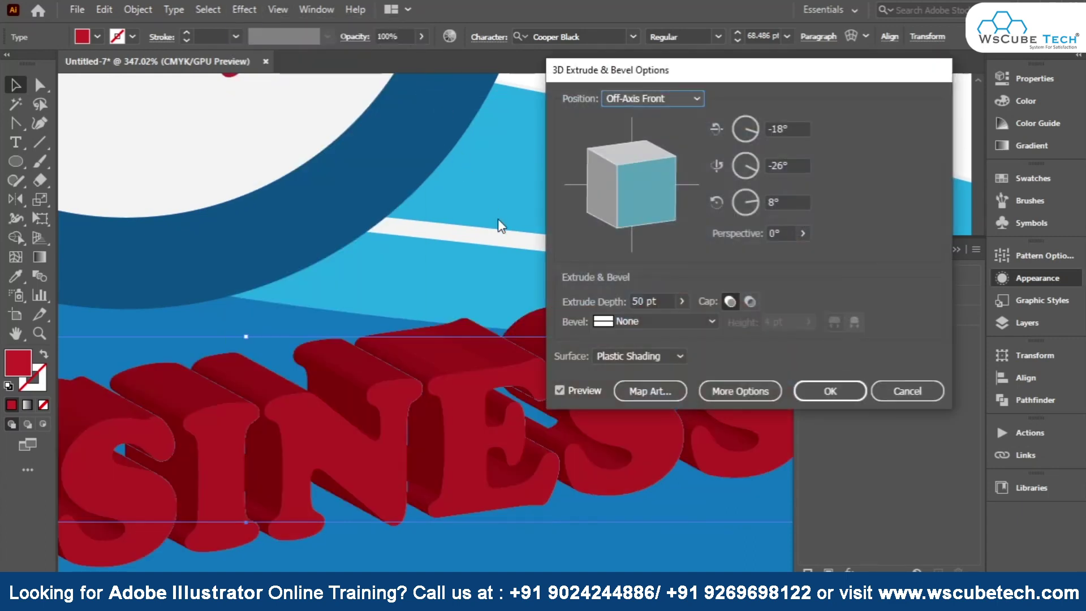
- Set all three rotation angles to 0 so BUSINESS faces straight front
double_click(654, 301)
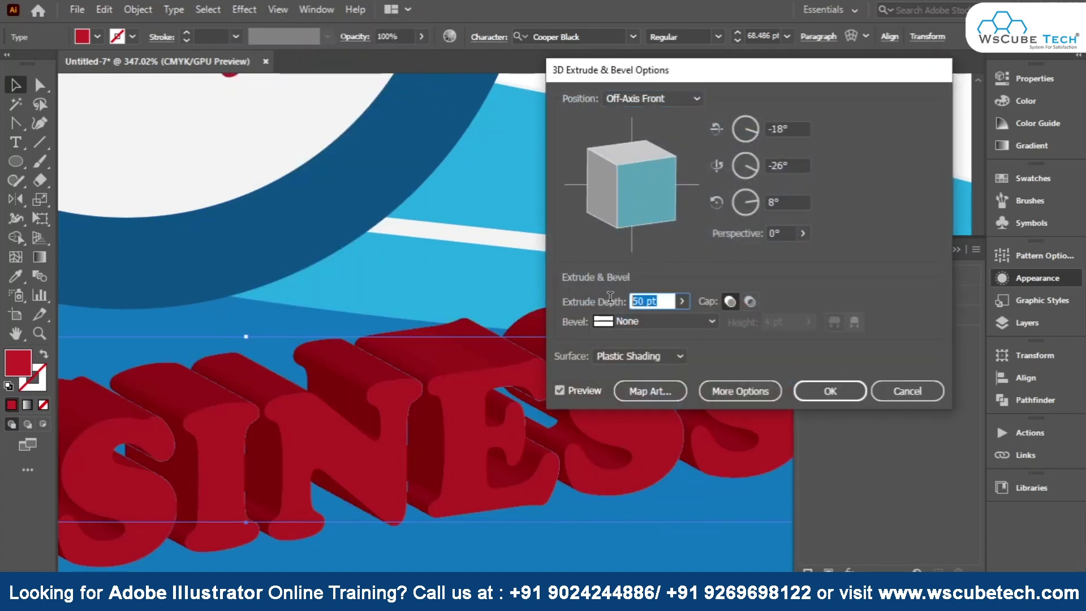
text(10)
click(727, 300)
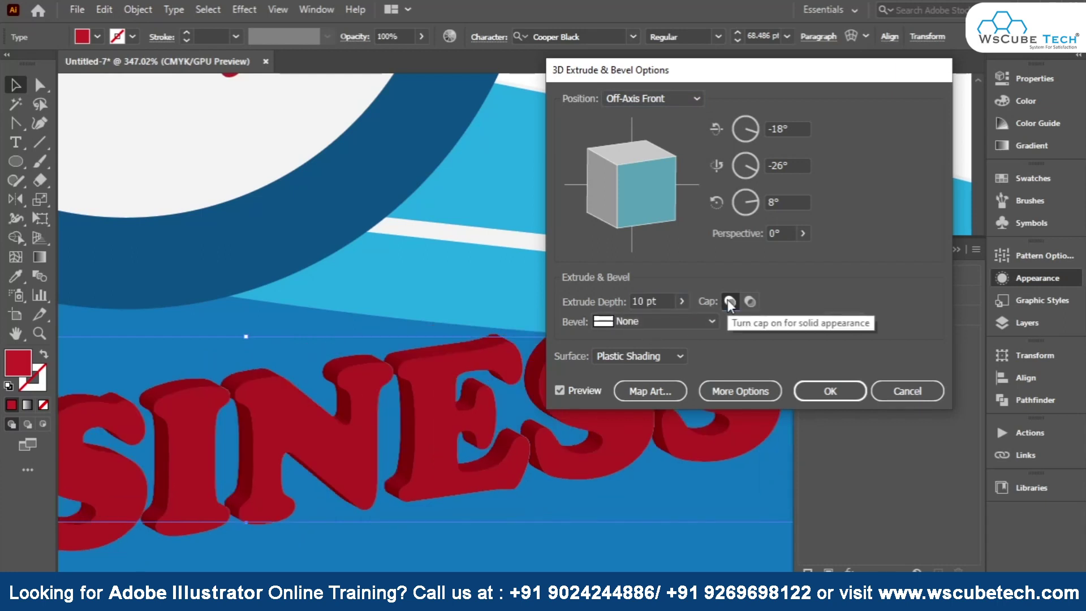
text(0)
key(Tab)
text(0)
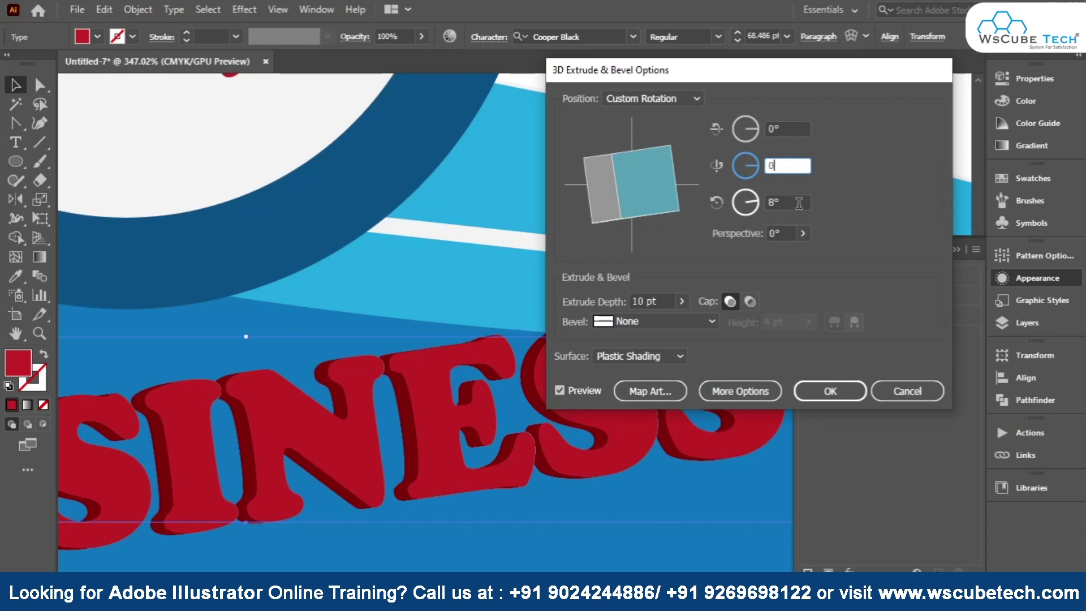
key(Tab)
text(0)
click(781, 233)
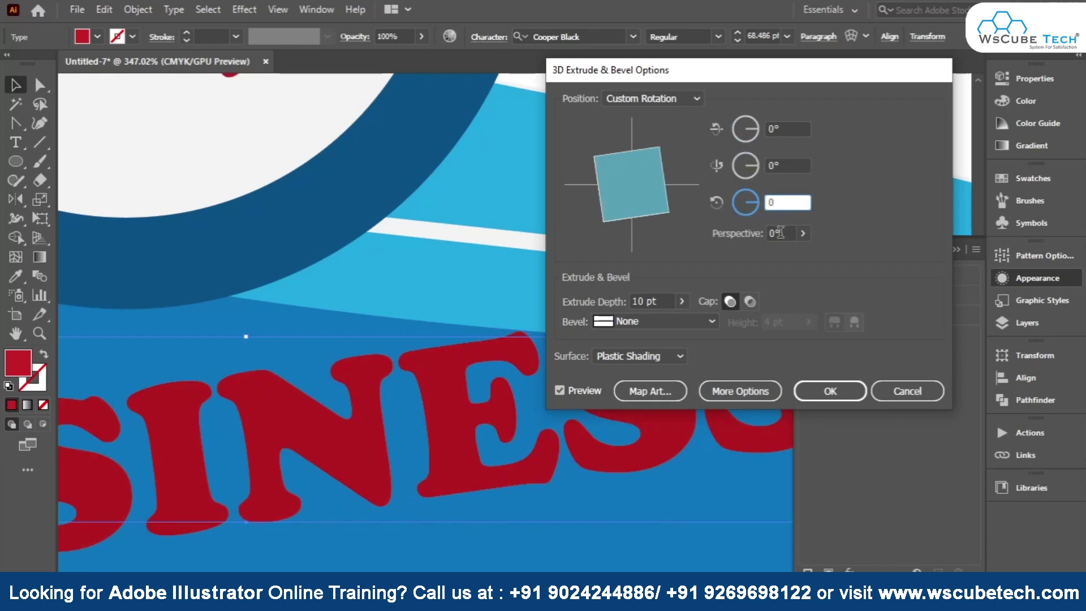
- Choose the Classic bevel and set the extrusion depth to 25 pt
click(633, 323)
click(622, 356)
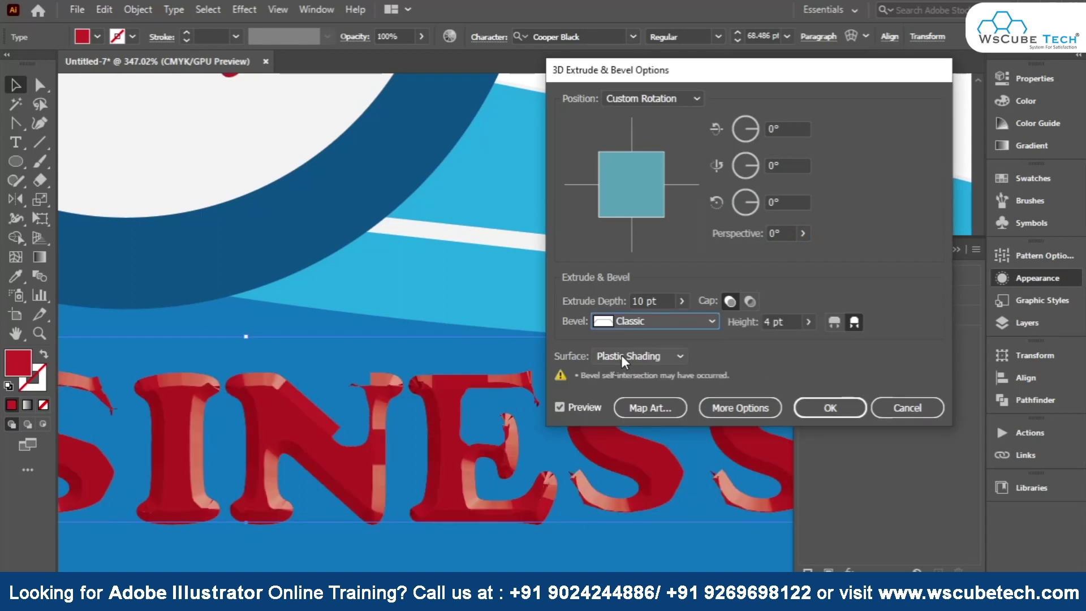
double_click(650, 301)
text(2)
click(601, 321)
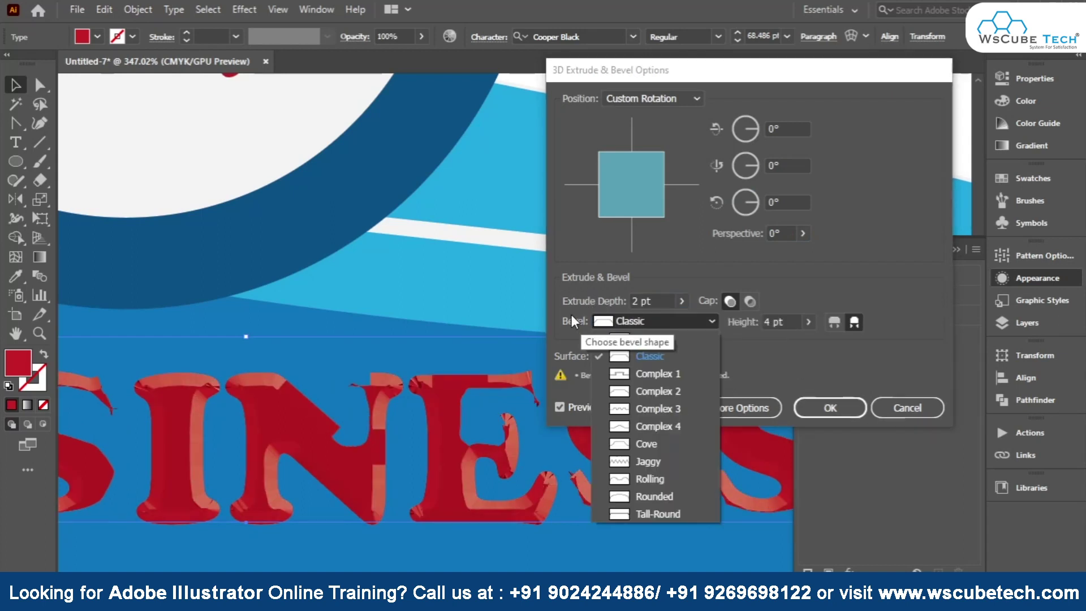
double_click(653, 301)
text(1)
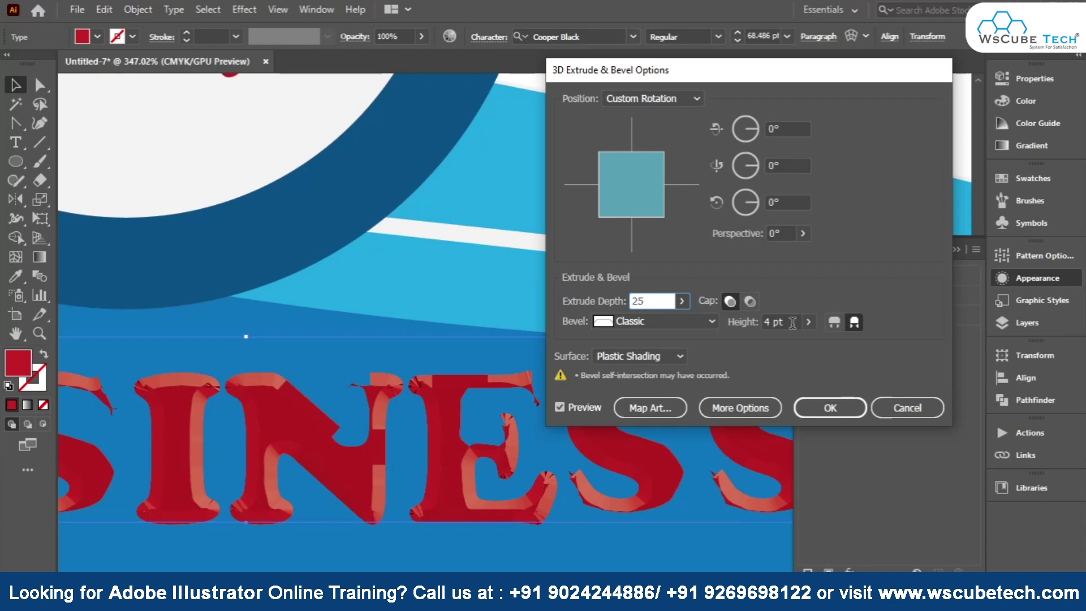
- Set the Classic bevel height to 2 pt and apply the 3D effect
double_click(784, 322)
text(1)
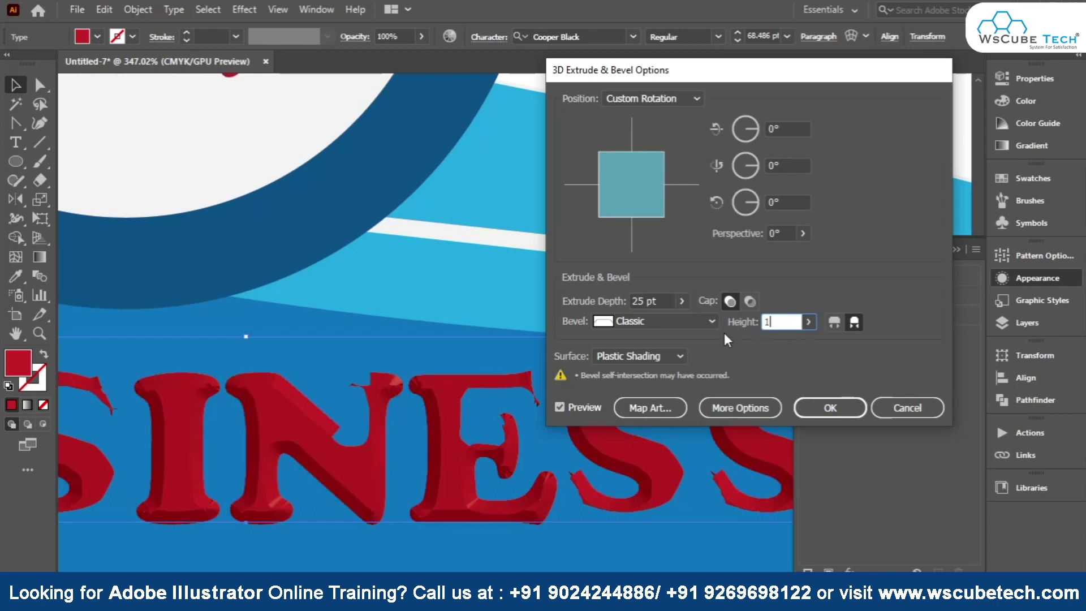
click(681, 325)
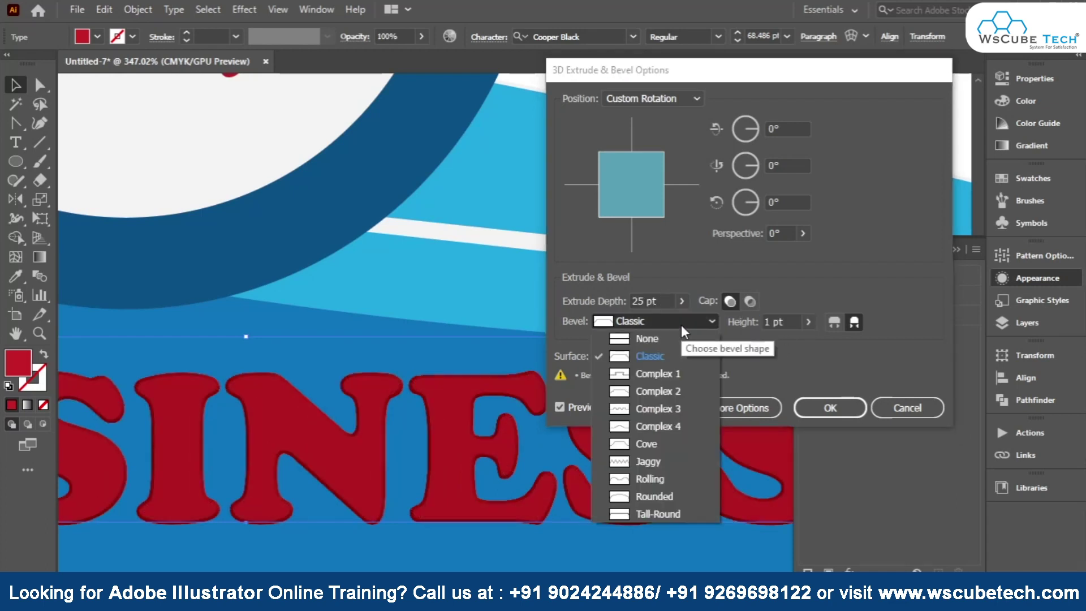
click(752, 354)
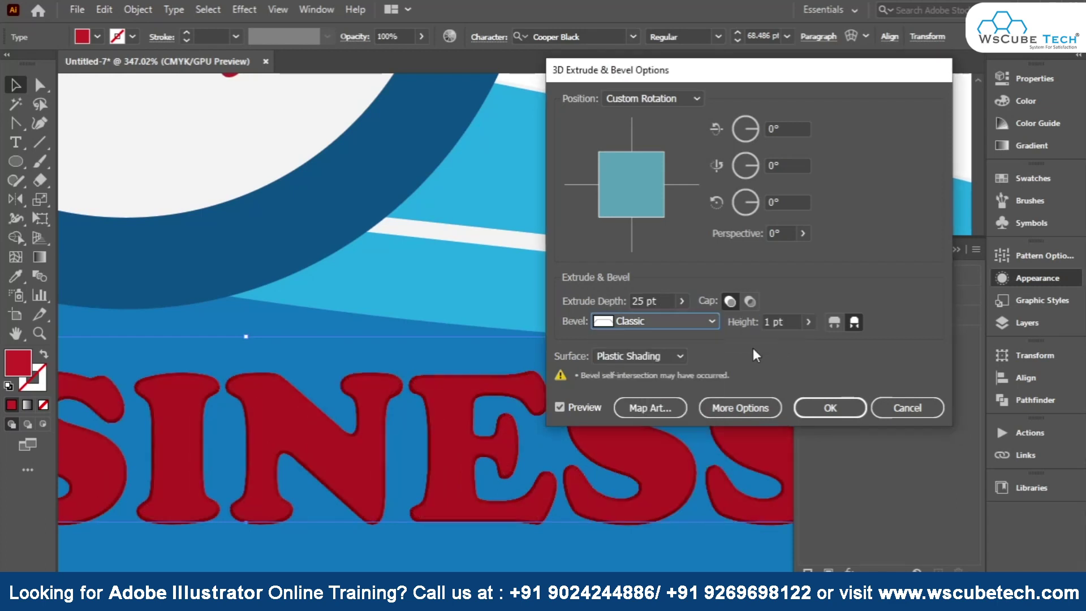
double_click(775, 322)
text(2)
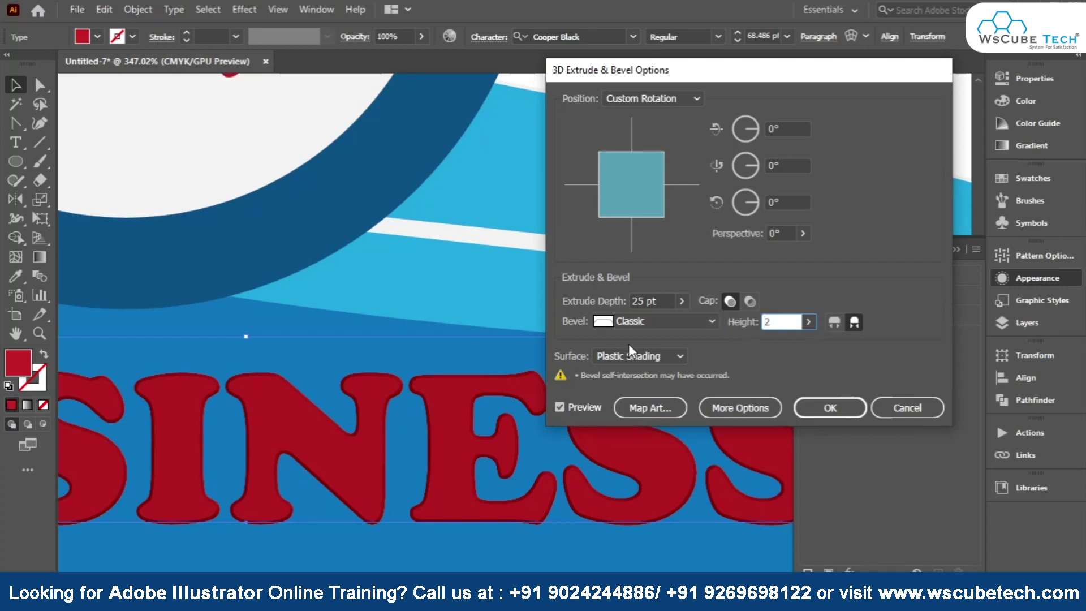
click(563, 403)
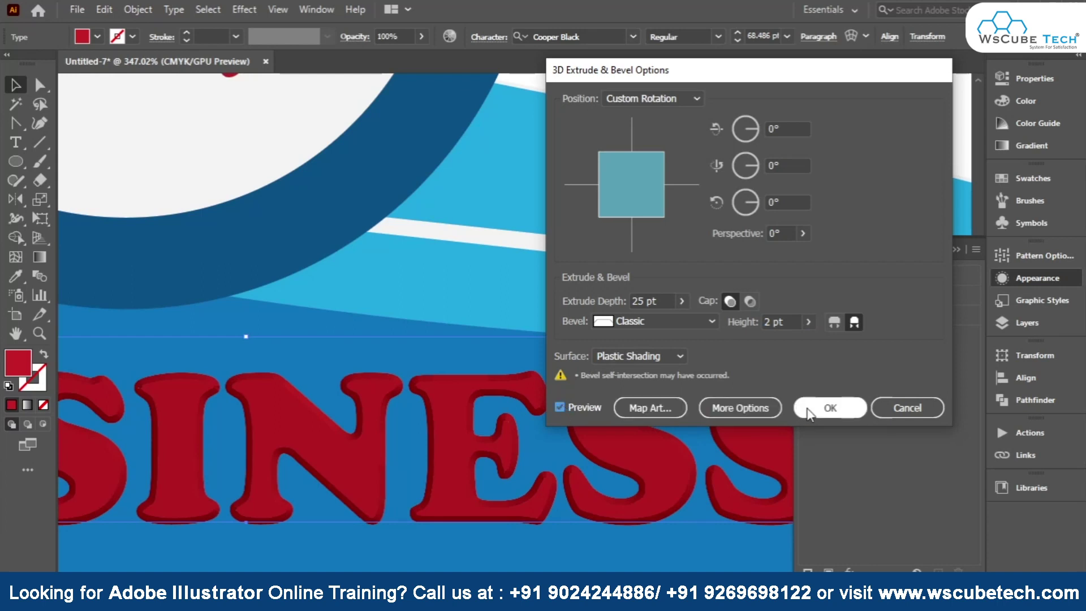
click(830, 407)
key(ctrl+minus)
key(ctrl+minus)
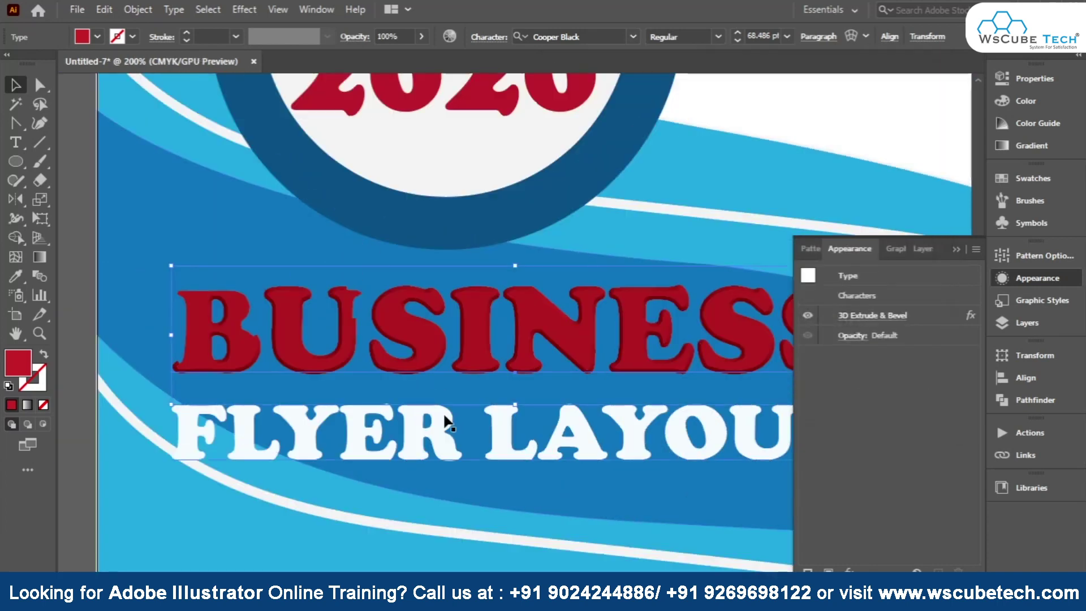
- Reopen the BUSINESS 3D settings, keep 25 pt depth, set Classic bevel height 2 pt, and apply
drag(384, 465, 328, 402)
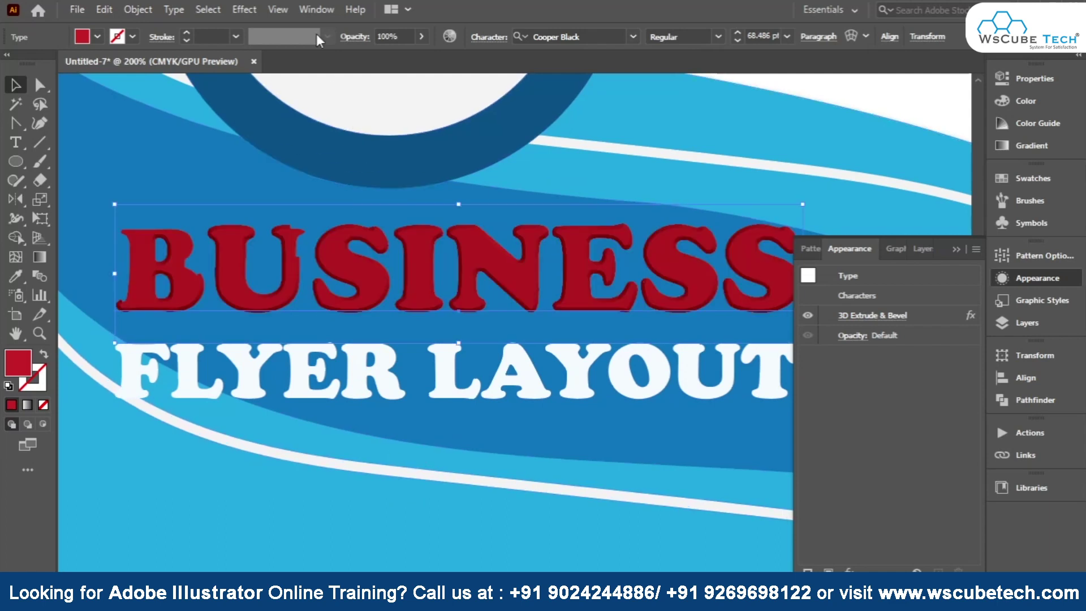
click(898, 316)
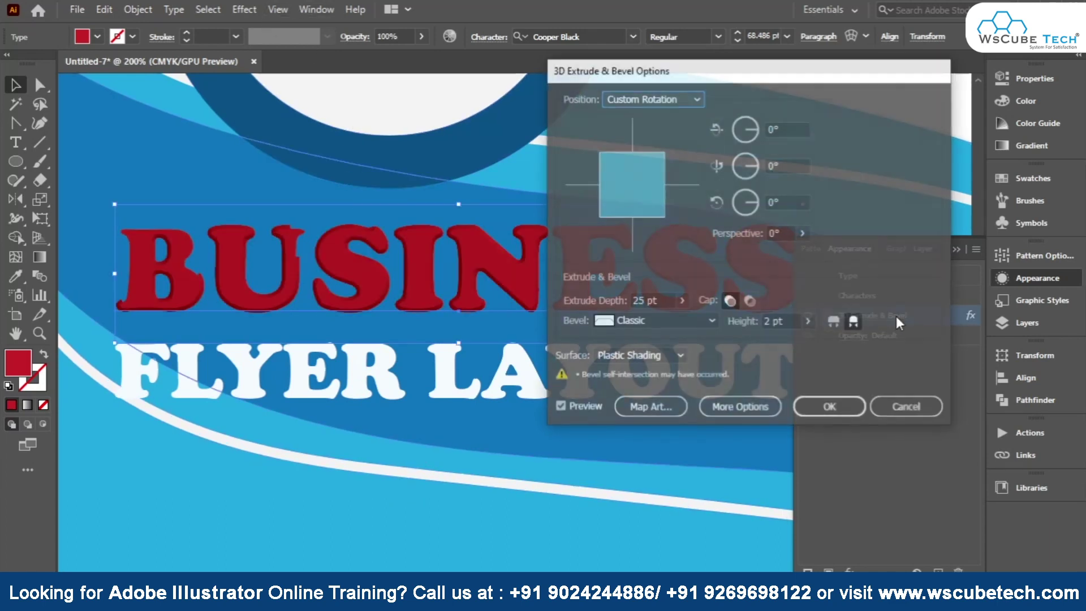
double_click(792, 321)
text(1)
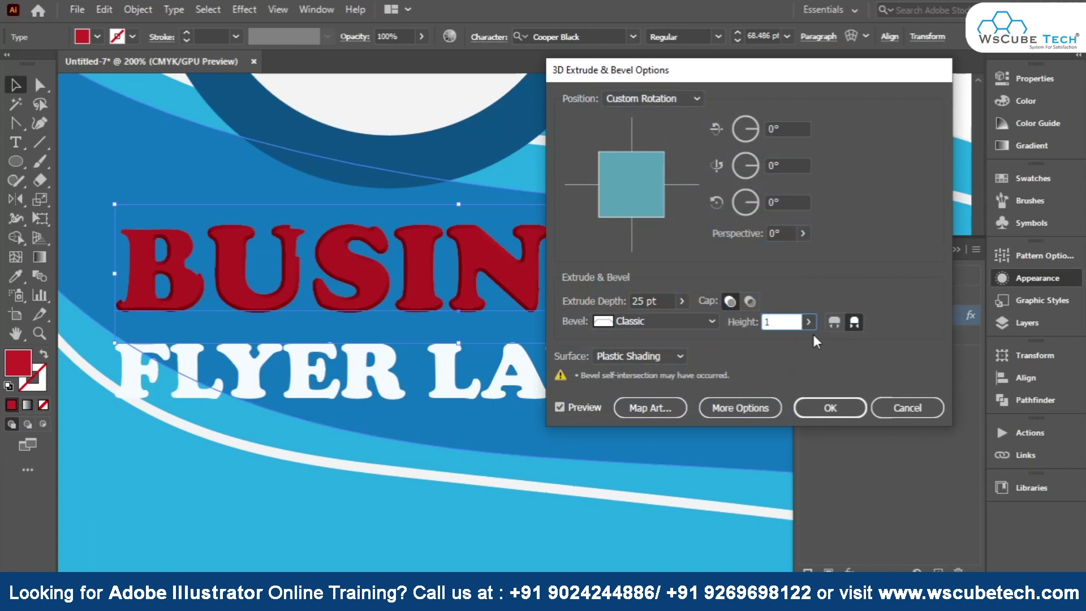
click(833, 322)
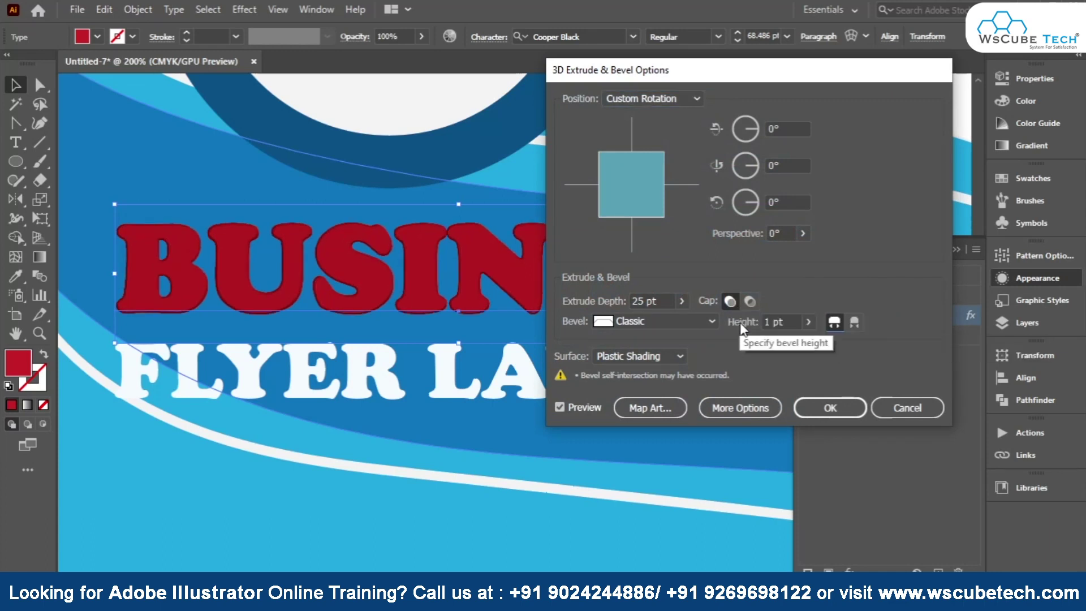
drag(791, 322, 749, 331)
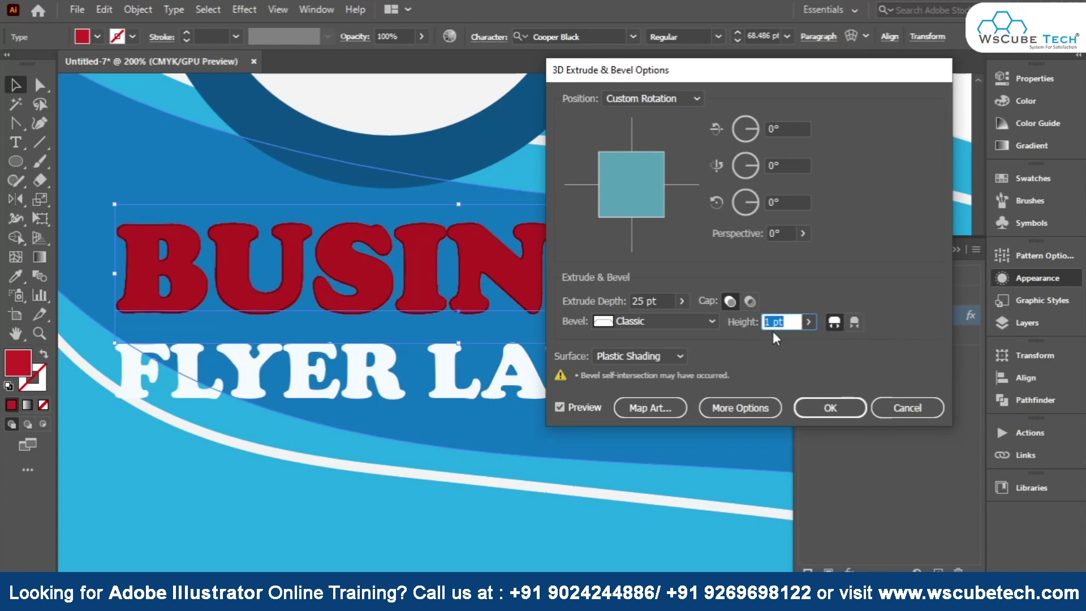
text(2)
click(729, 302)
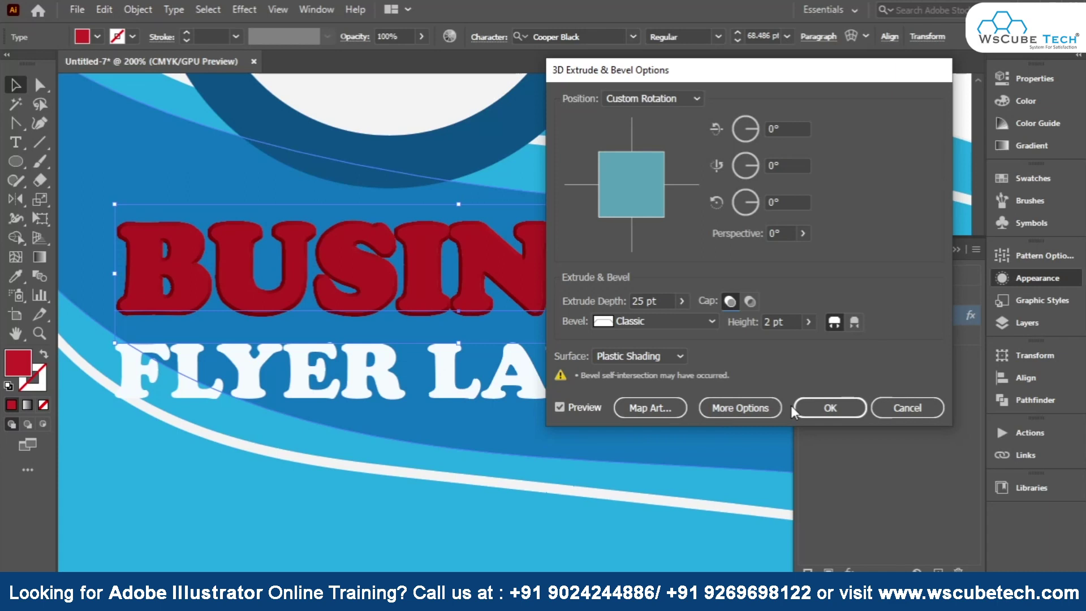
click(830, 407)
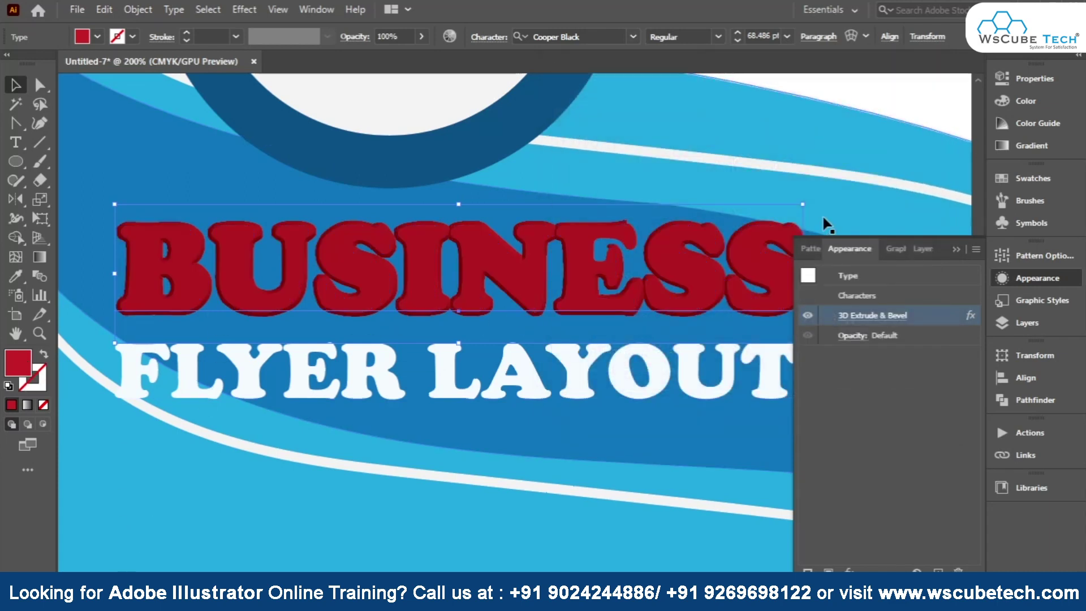
- Try blue and orange fills, then make BUSINESS red with magenta 93 and yellow 100
click(1006, 123)
click(1004, 102)
drag(921, 215, 923, 276)
click(820, 262)
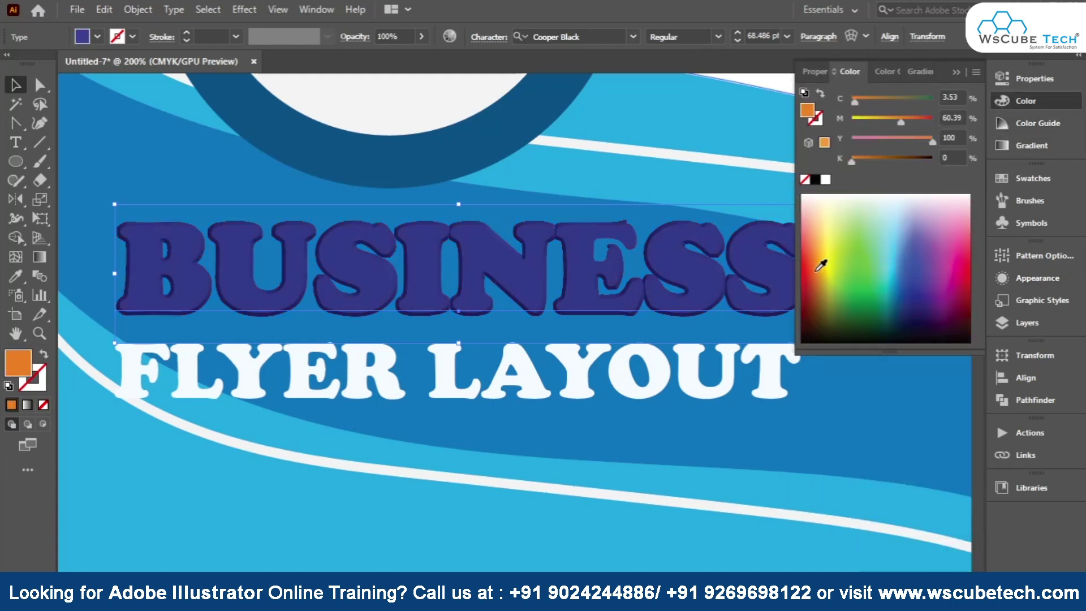
drag(916, 121, 928, 120)
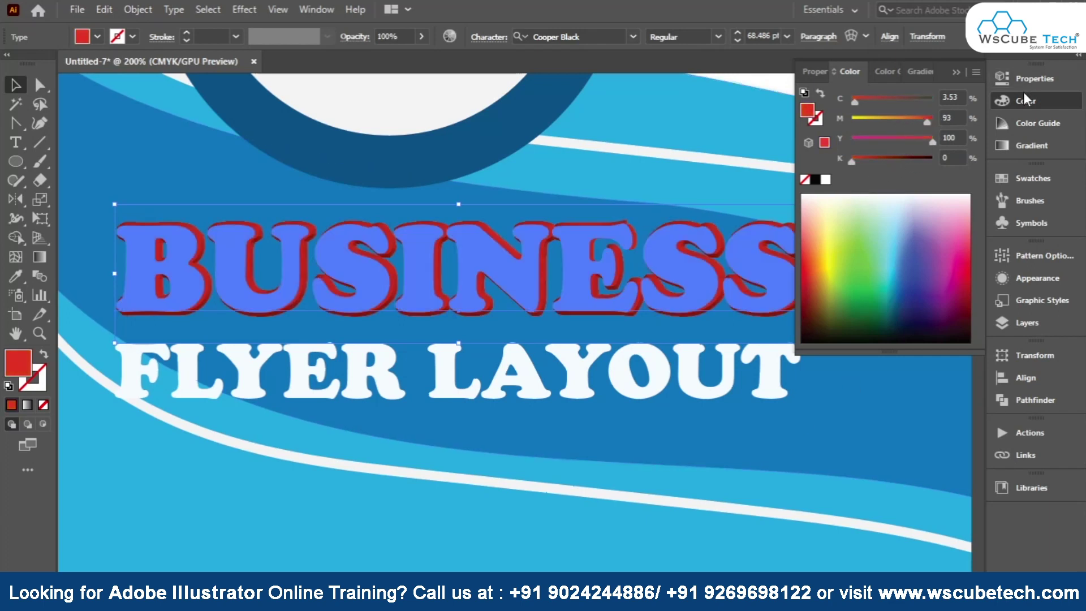
click(788, 488)
- Move FLYER LAYOUT into place beneath the BUSINESS heading
key(ctrl+0)
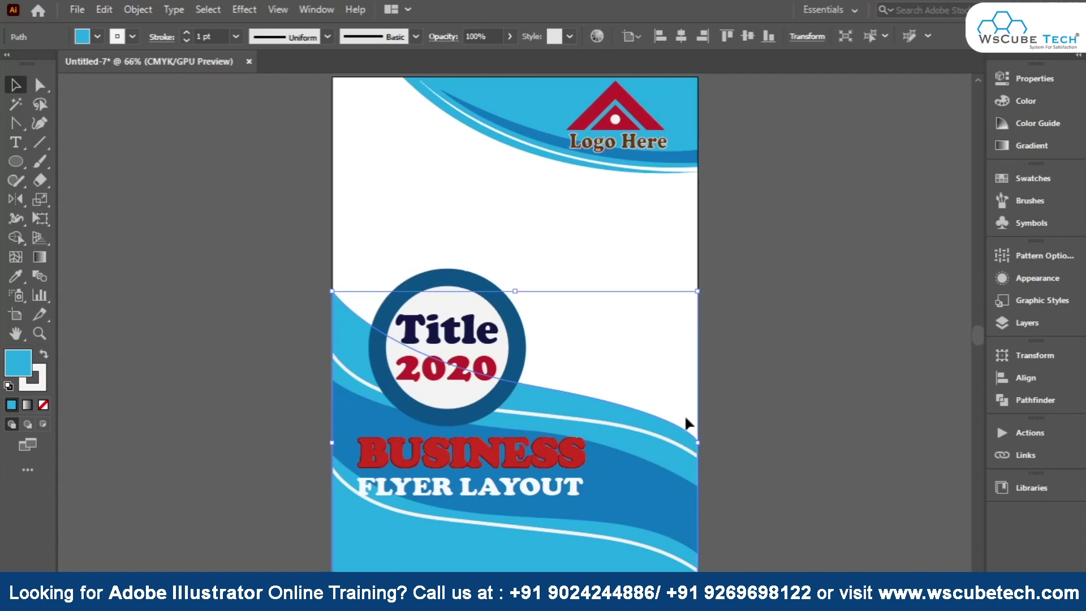
click(206, 378)
click(455, 478)
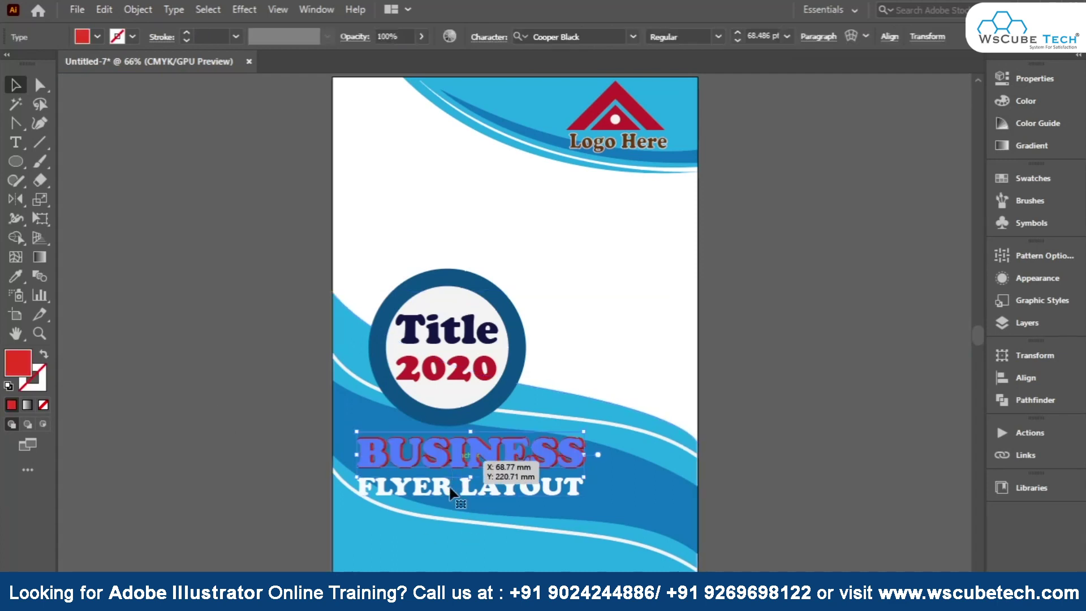
click(452, 474)
drag(450, 485, 420, 470)
scroll(445, 488, up, 4)
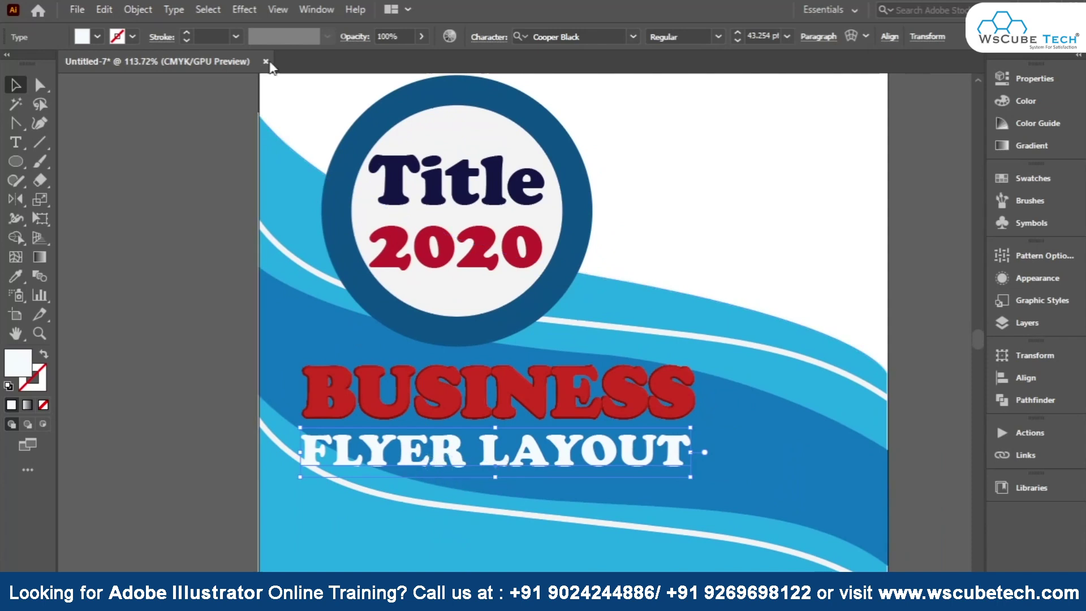
- Add a drop shadow to FLYER LAYOUT with 1.25 mm X/Y offsets and 1 mm blur
click(245, 11)
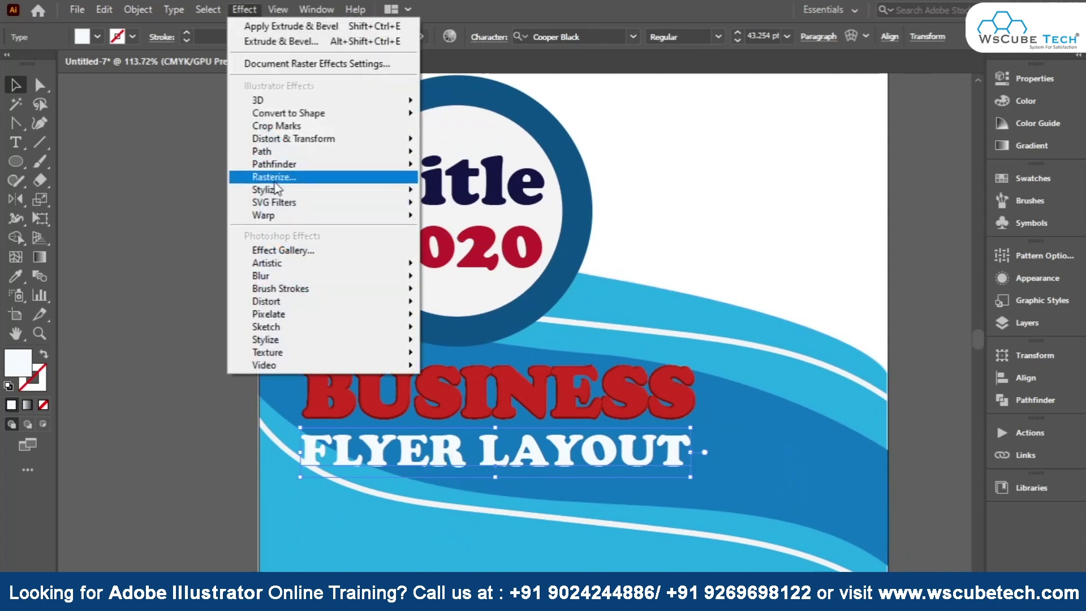
mouse_move(264, 189)
click(453, 192)
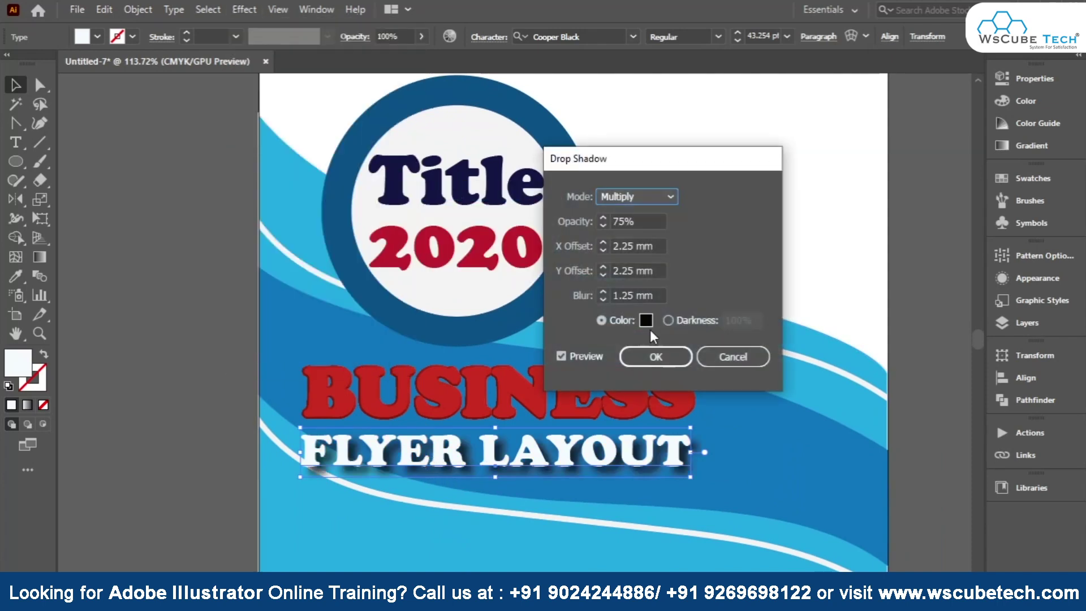
triple_click(660, 247)
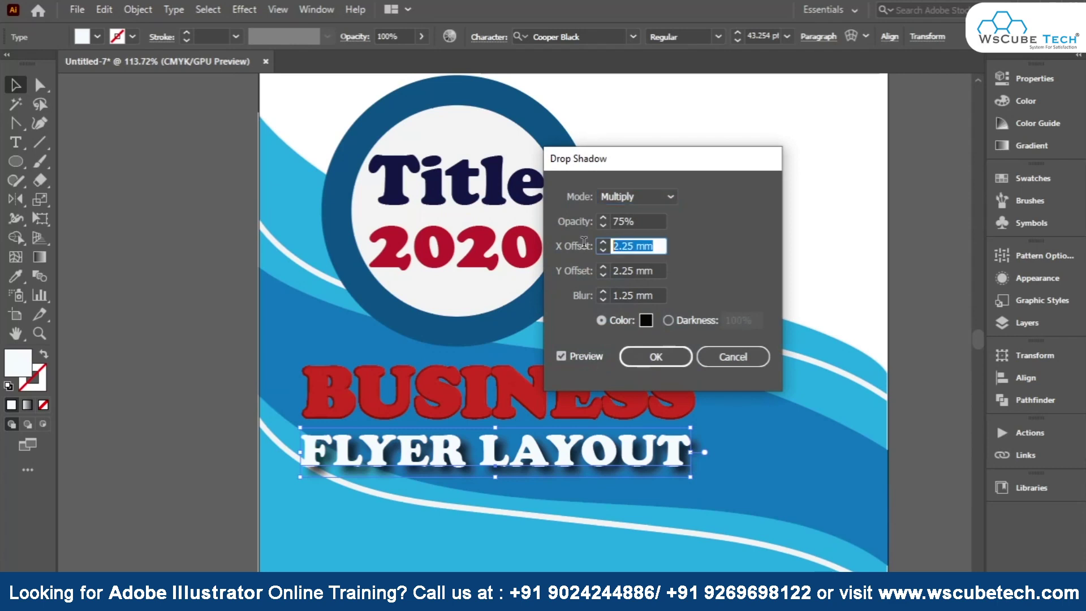
text(1.25)
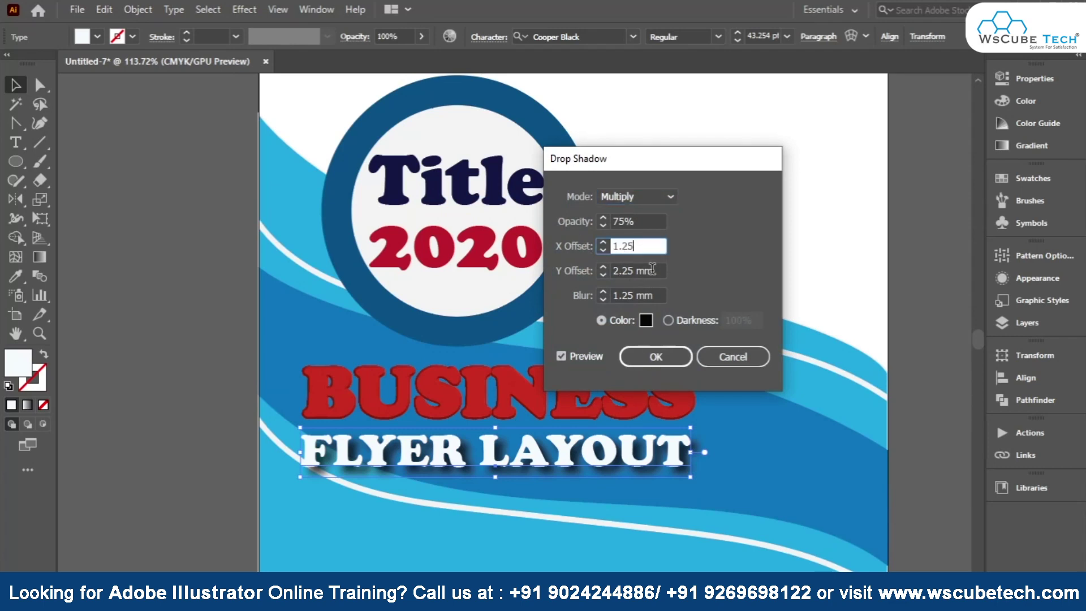
key(Tab)
text(1.25)
key(Tab)
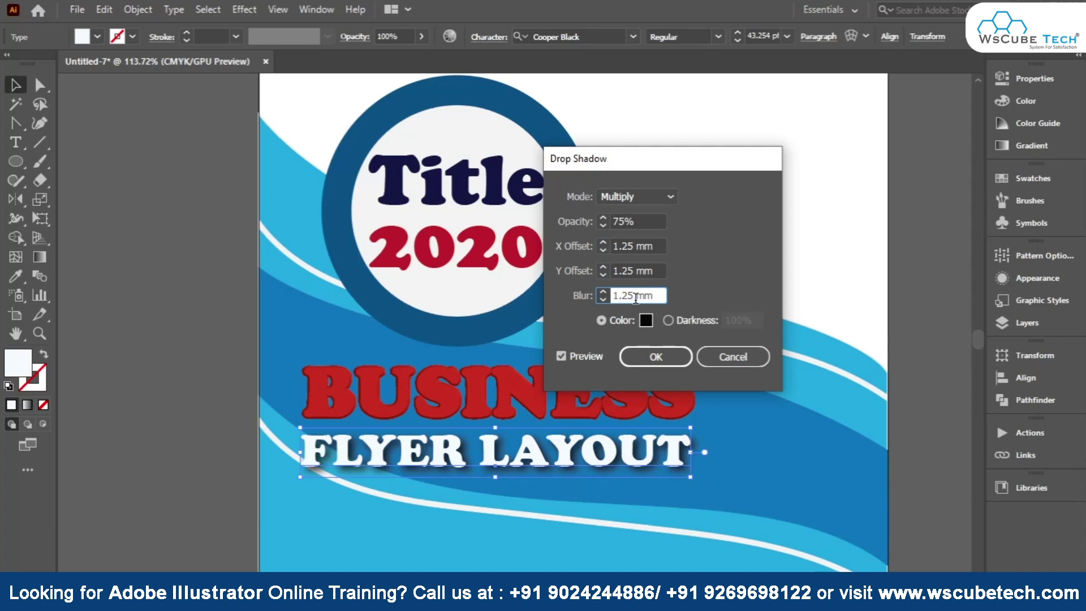
triple_click(653, 294)
text(1)
click(627, 270)
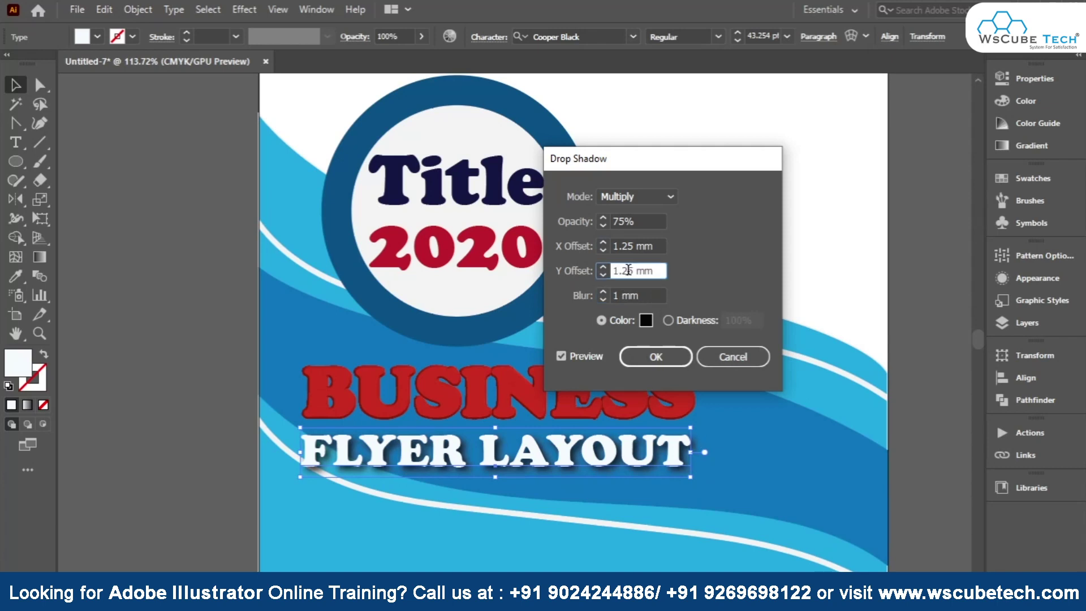
click(655, 359)
- Deselect FLYER LAYOUT and pan to the empty area below the headings
click(170, 351)
drag(216, 362, 146, 230)
click(15, 142)
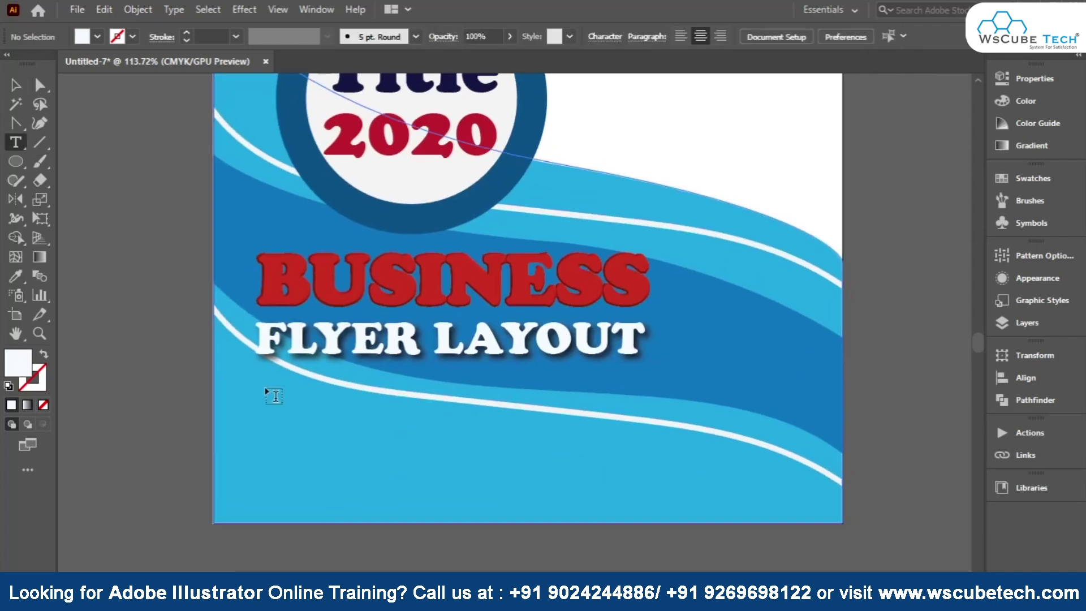
- Draw a 10 pt body-text area below FLYER LAYOUT
drag(244, 373, 841, 498)
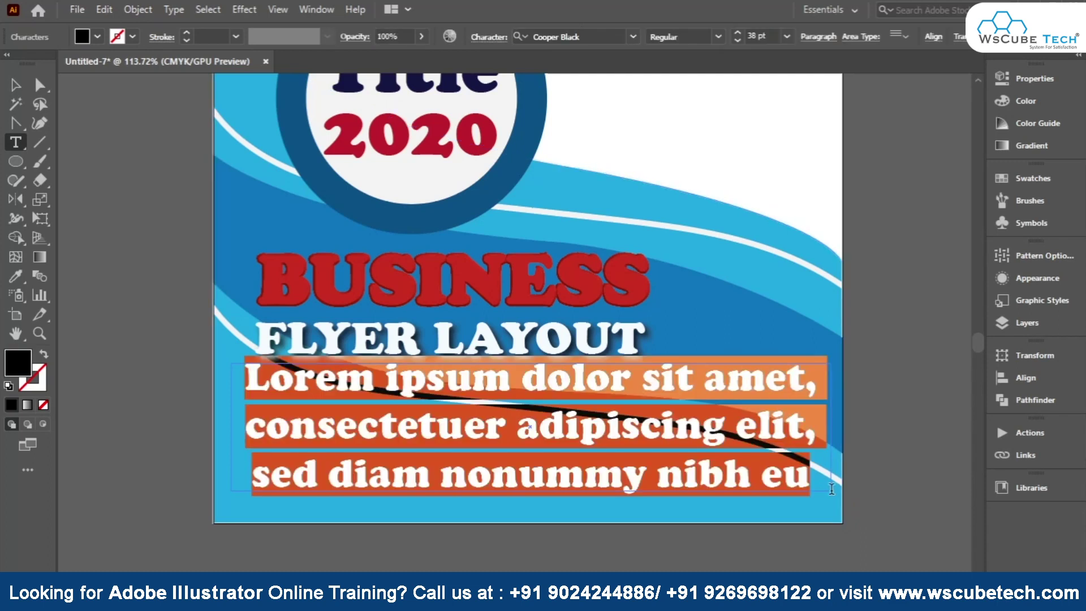
text(10)
key(Return)
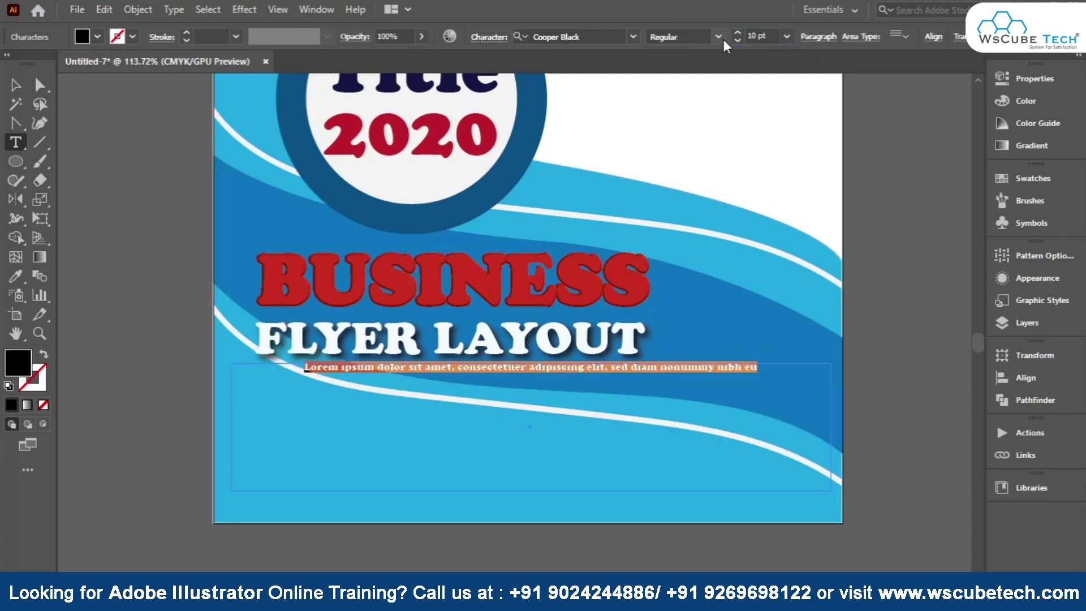
key(ctrl+z)
key(ctrl+z)
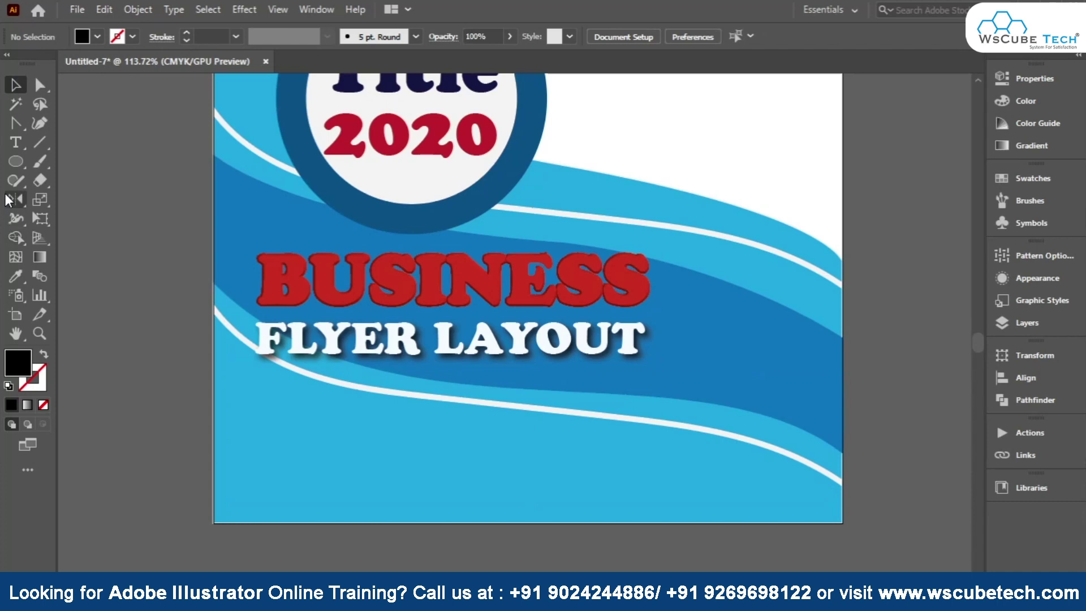
drag(240, 366, 821, 496)
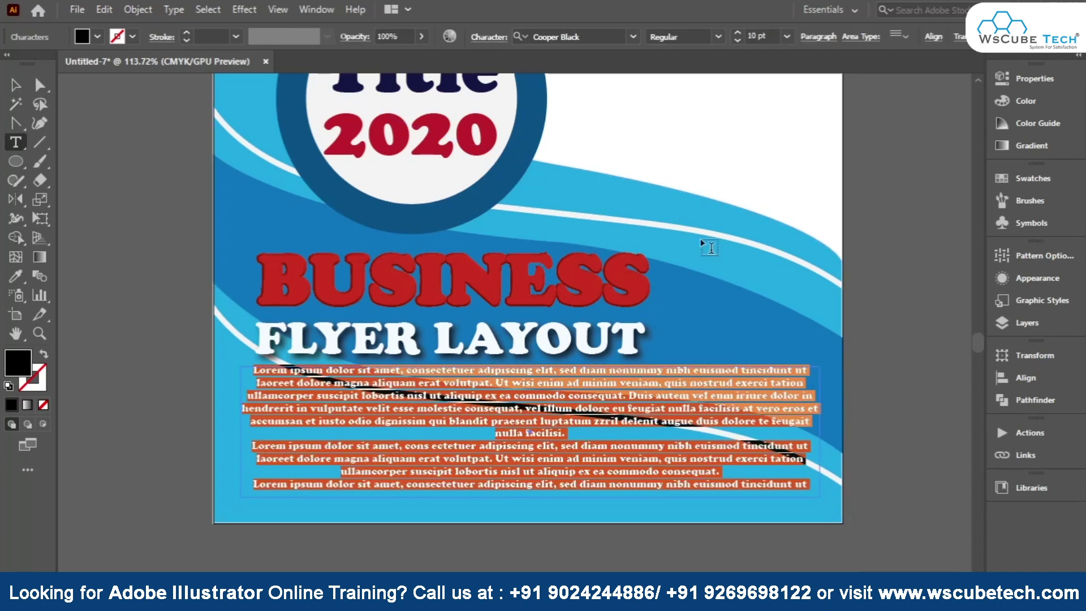
- Justify the body text with last line left and set it in Times New Roman Bold
click(818, 37)
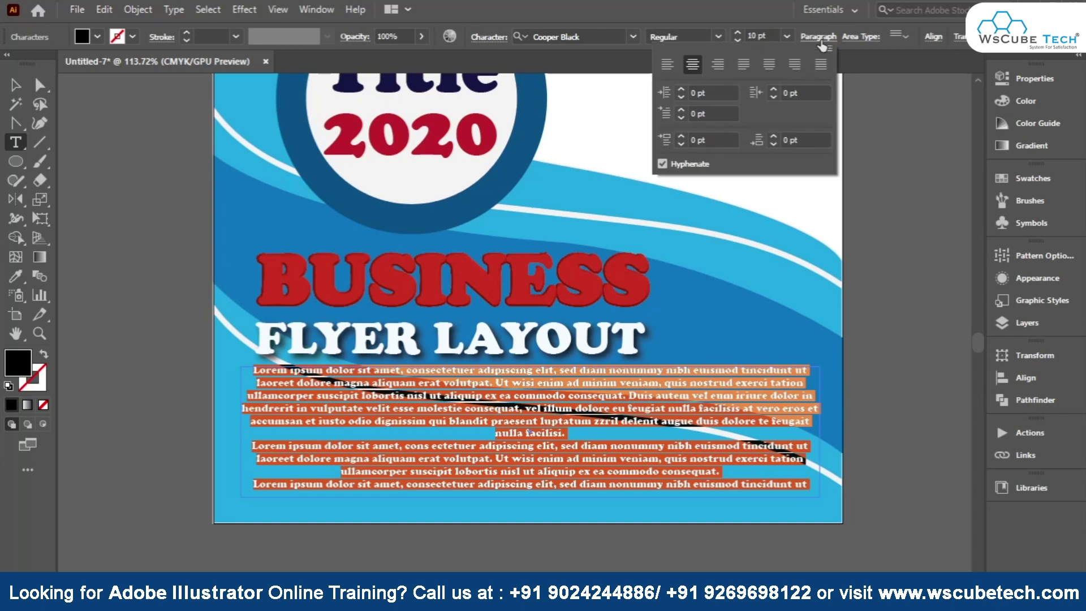
click(667, 64)
click(742, 65)
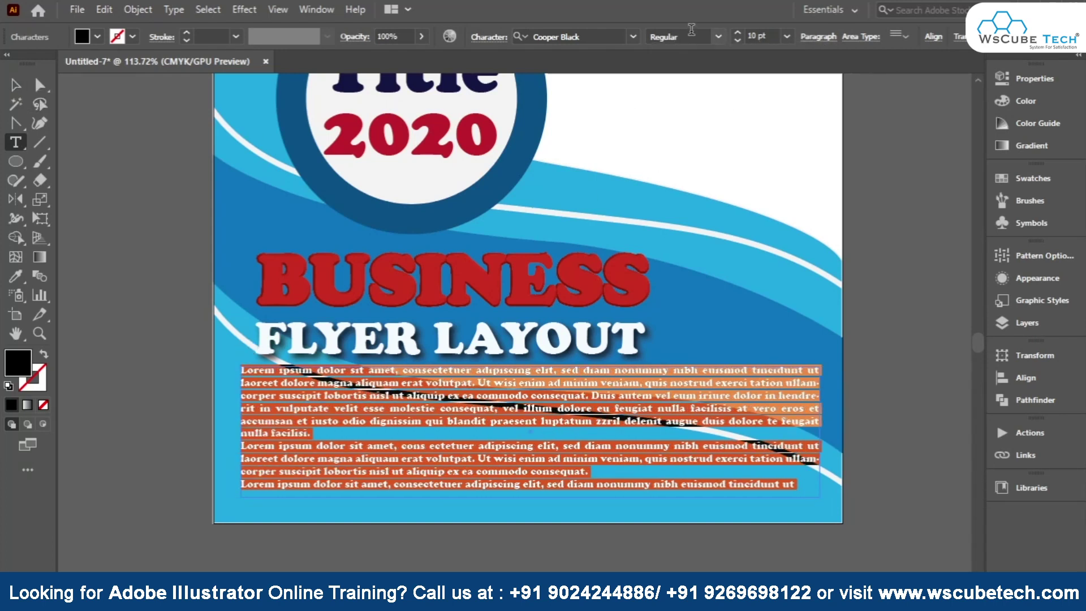
click(634, 38)
text(T)
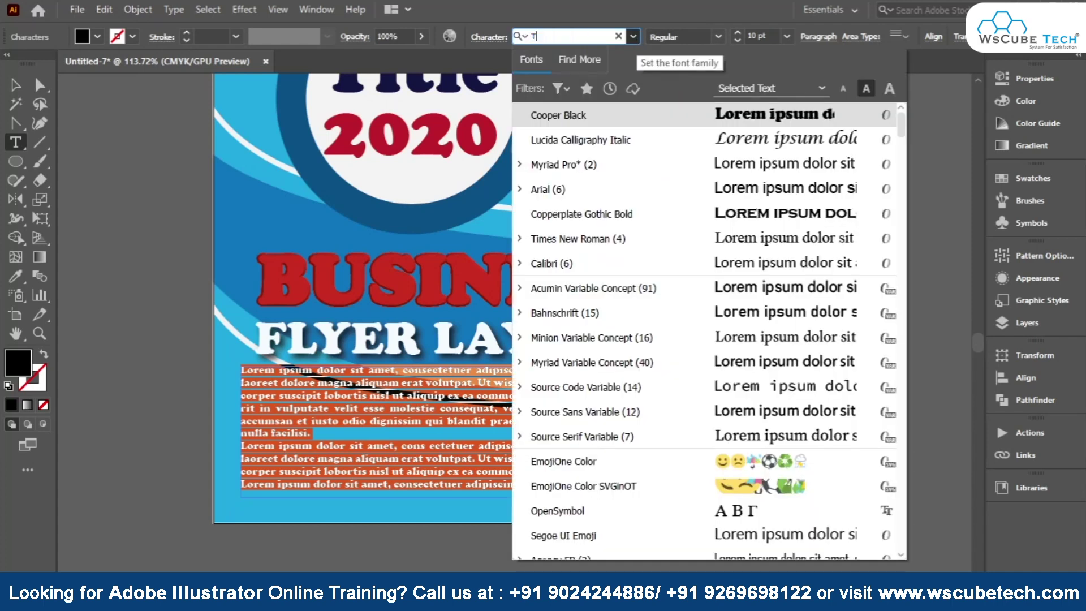
text(IME)
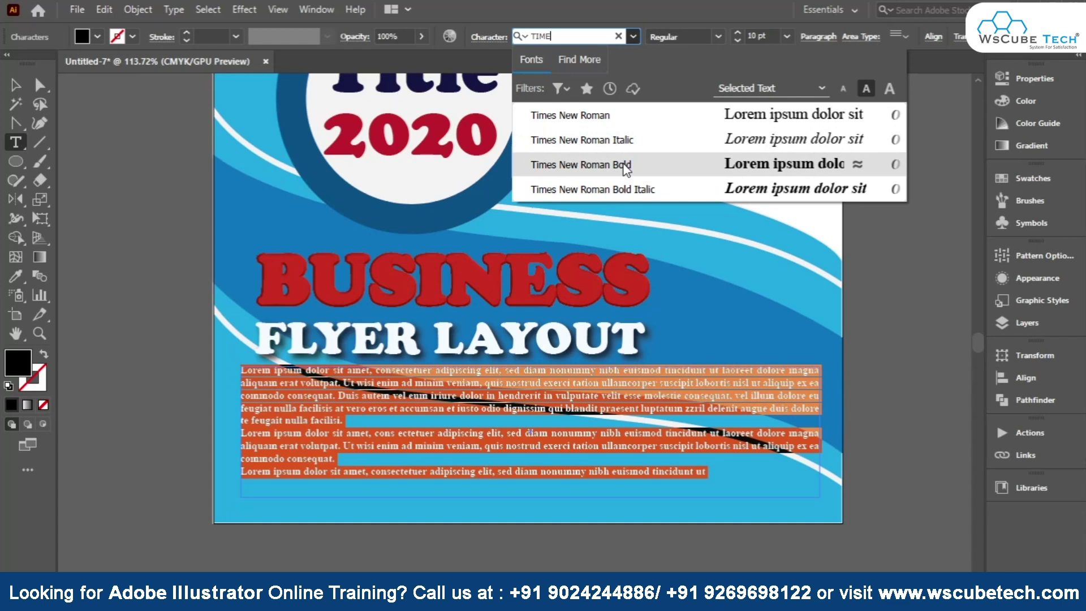
click(624, 165)
click(16, 84)
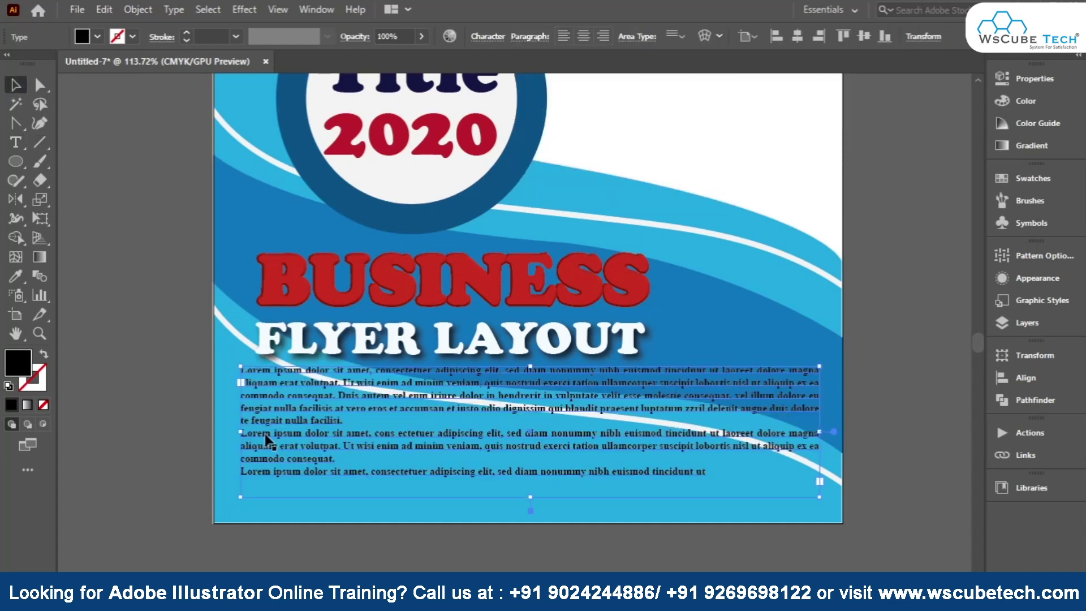
click(156, 215)
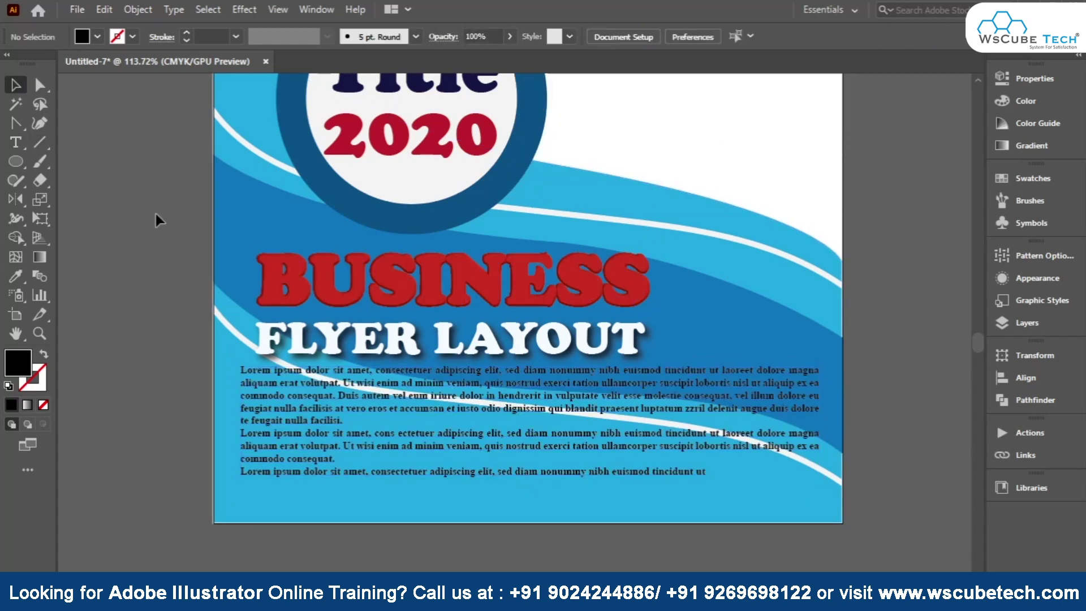
key(ctrl+minus)
key(ctrl+minus)
key(ctrl+minus)
key(ctrl+plus)
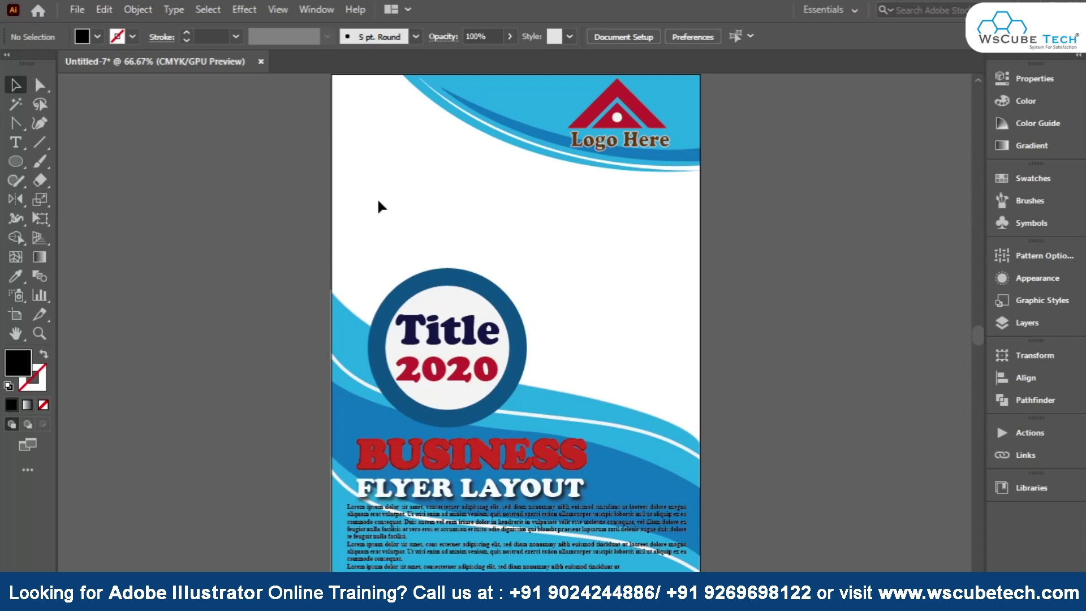
- Open the File menu over the whole flyer view
click(81, 8)
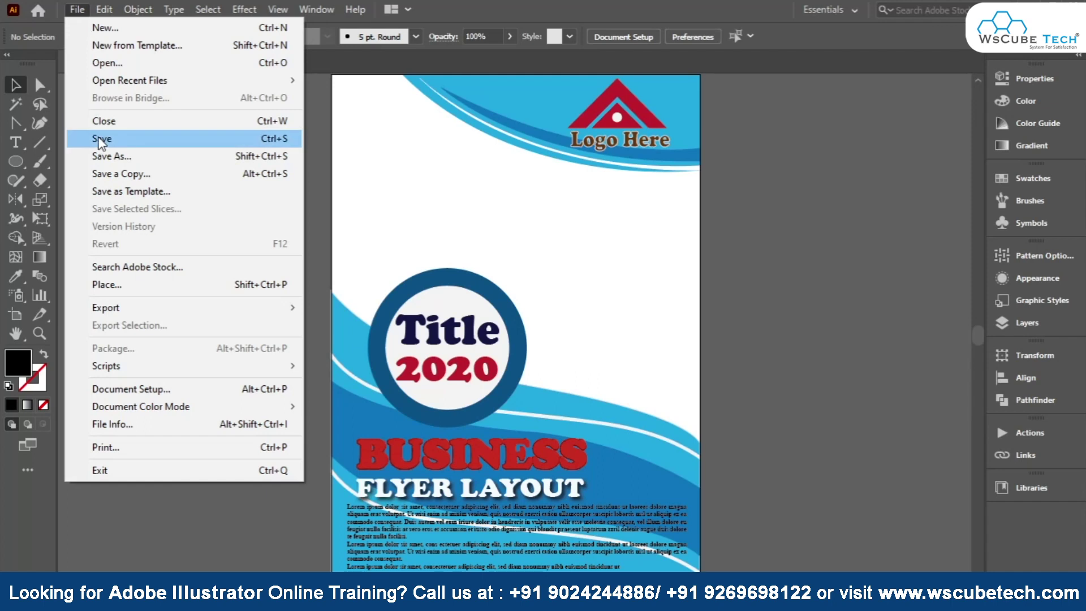
- Place the business brochure PSD photo from Downloads onto the flyer
click(144, 293)
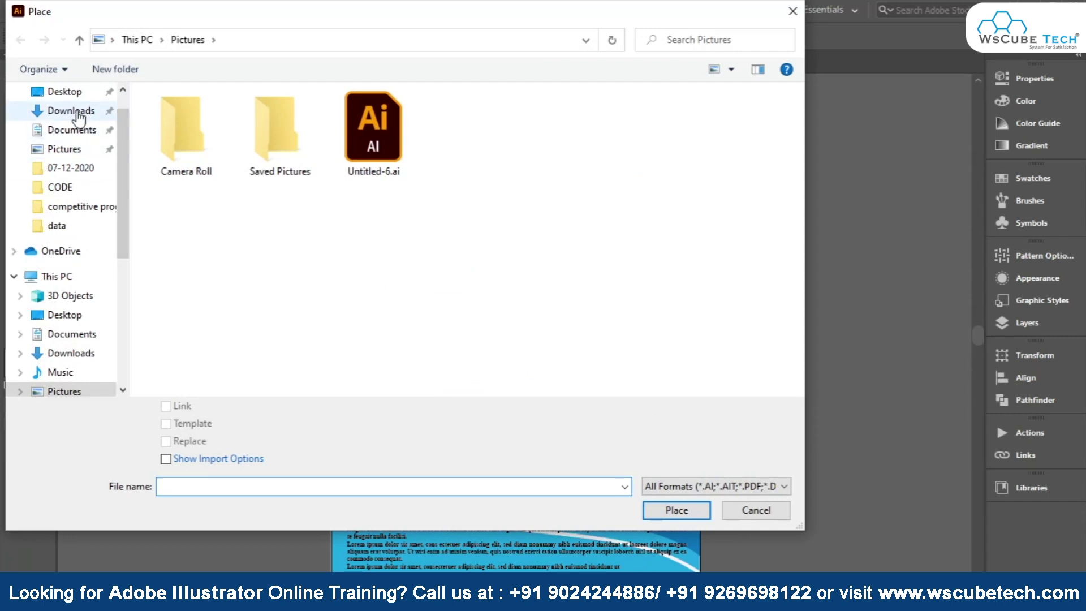
click(79, 112)
scroll(507, 257, down, 3)
click(227, 324)
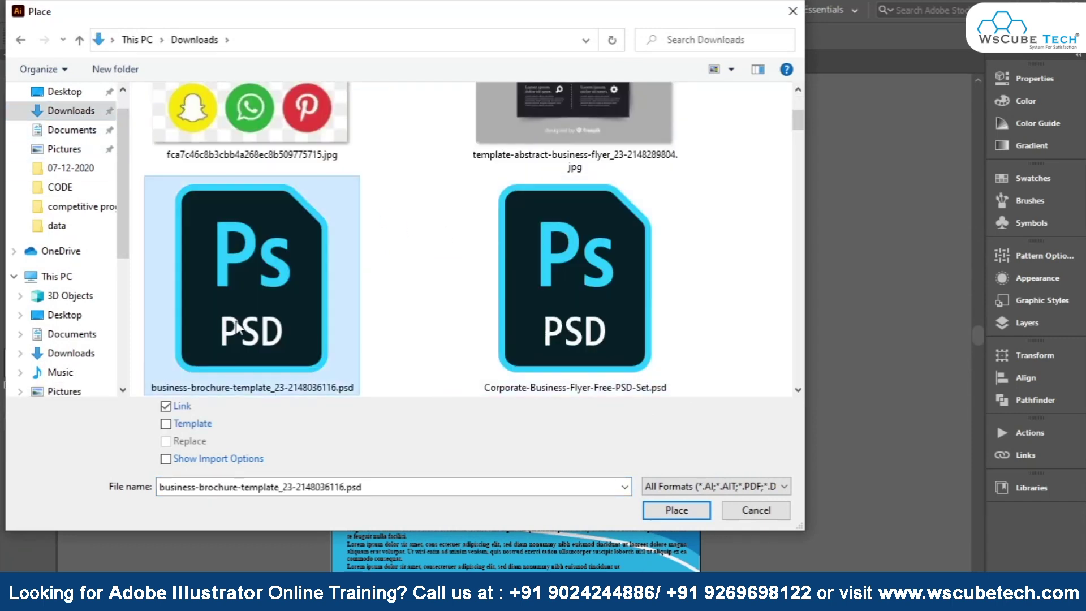
double_click(229, 323)
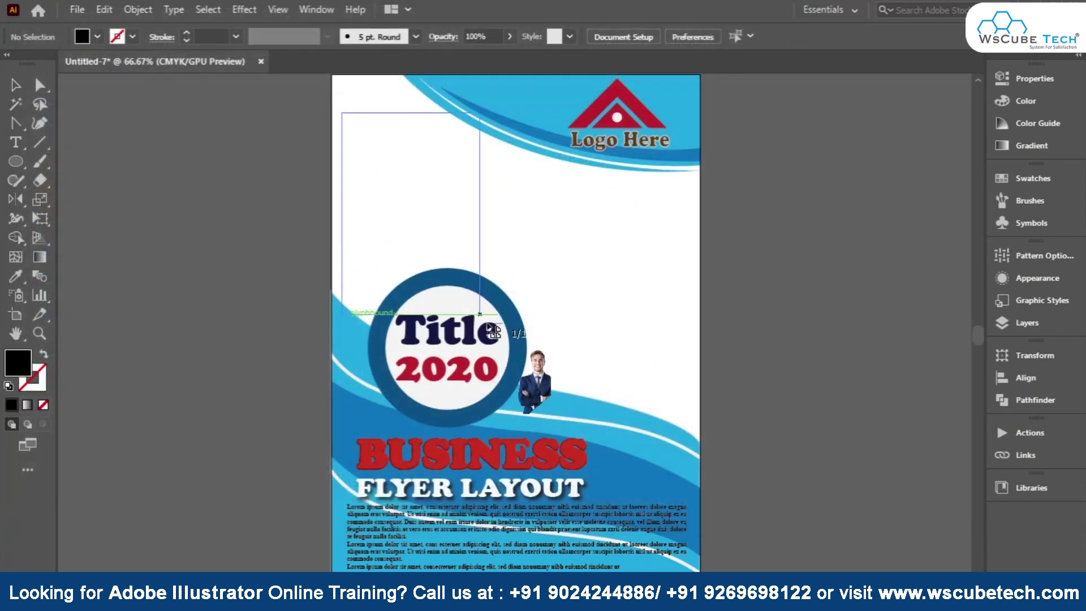
drag(486, 320, 520, 374)
- Reposition the man's photo, then move it off the artboard to the right
mouse_move(429, 174)
mouse_down()
mouse_move(585, 242)
mouse_move(604, 235)
mouse_move(610, 255)
mouse_up()
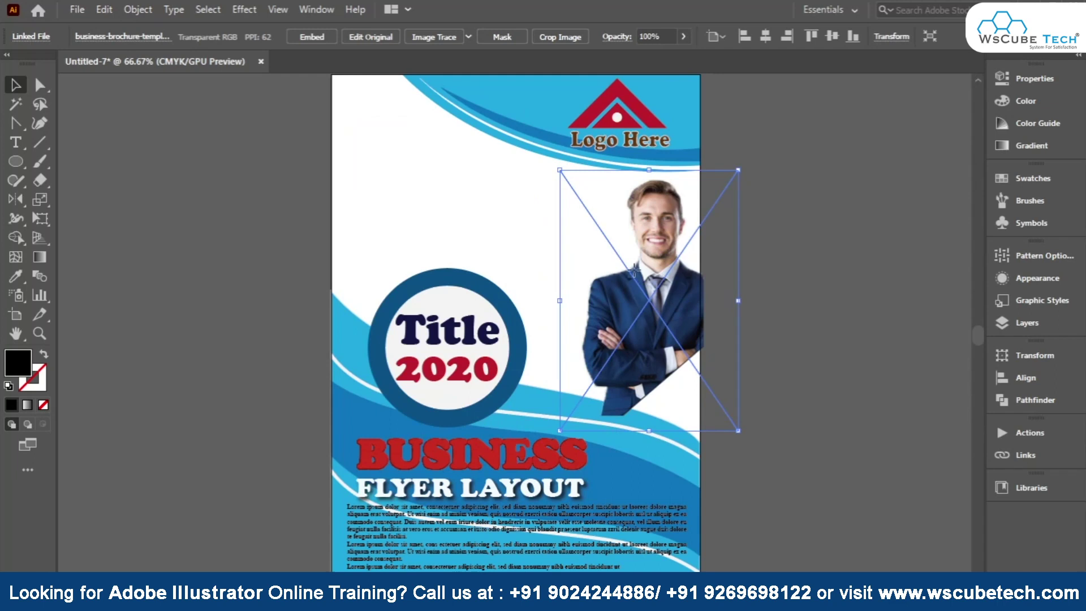
key(Left)
key(Left)
key(Left)
drag(633, 305, 629, 314)
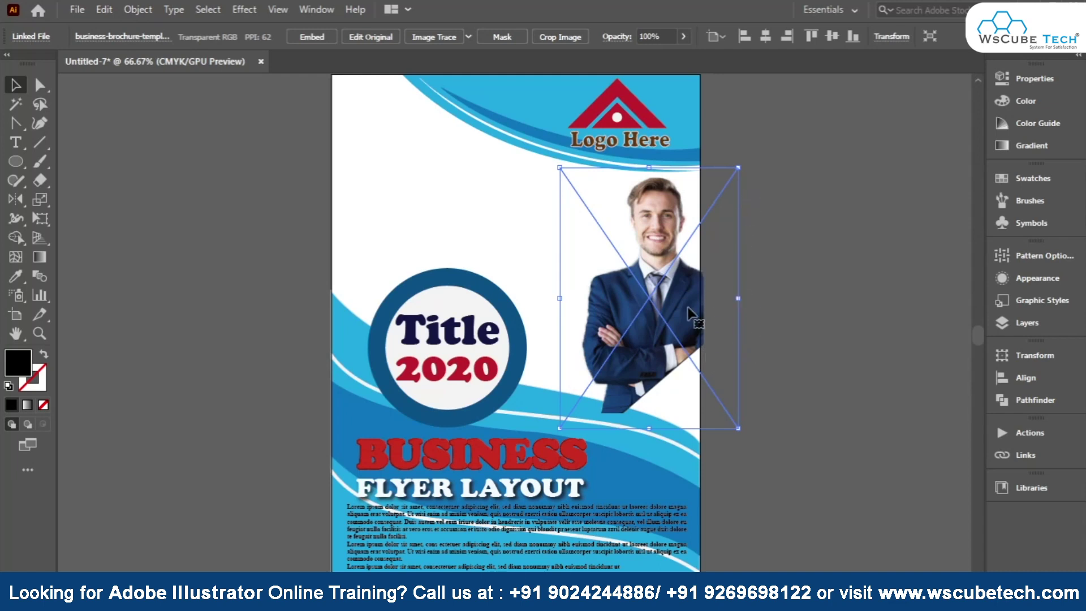
drag(651, 321, 843, 314)
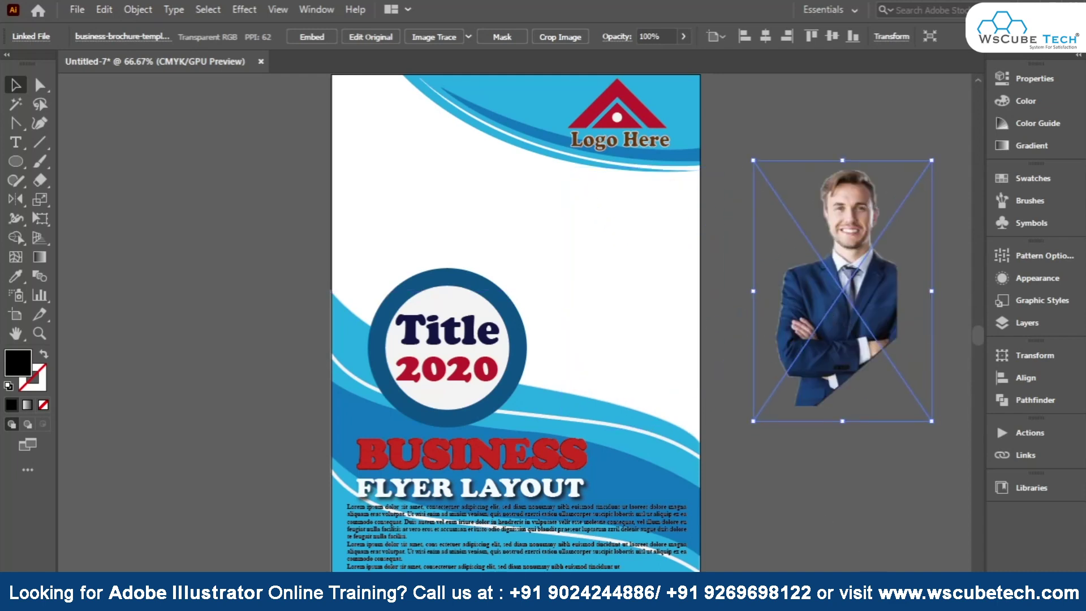
scroll(622, 322, right, 2)
scroll(565, 322, right, 2)
scroll(509, 322, right, 2)
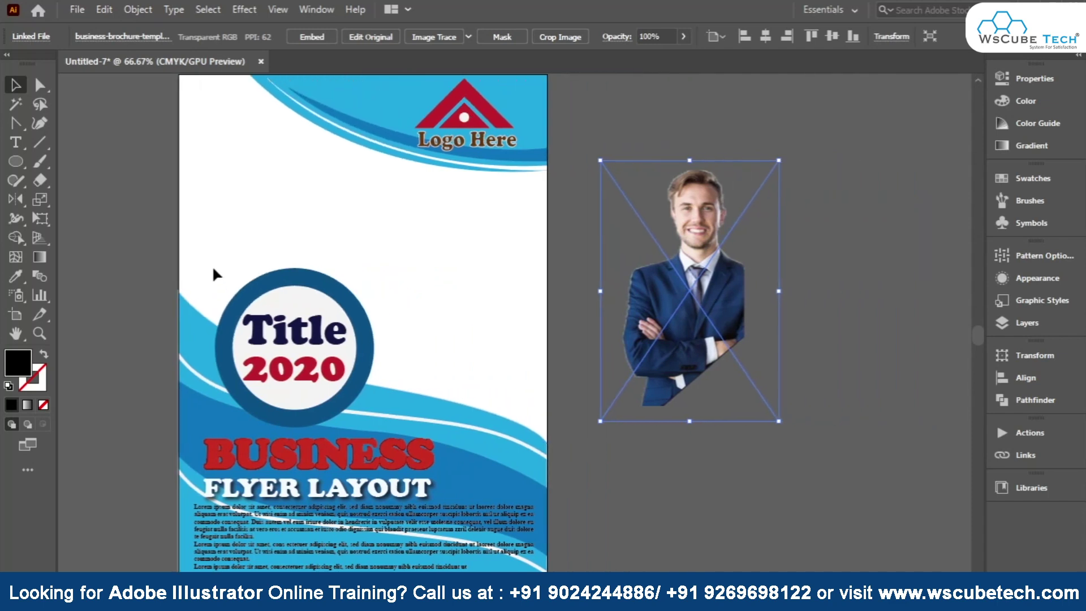
- Embed the man's photo and rasterize it with a transparent background
drag(15, 162, 79, 158)
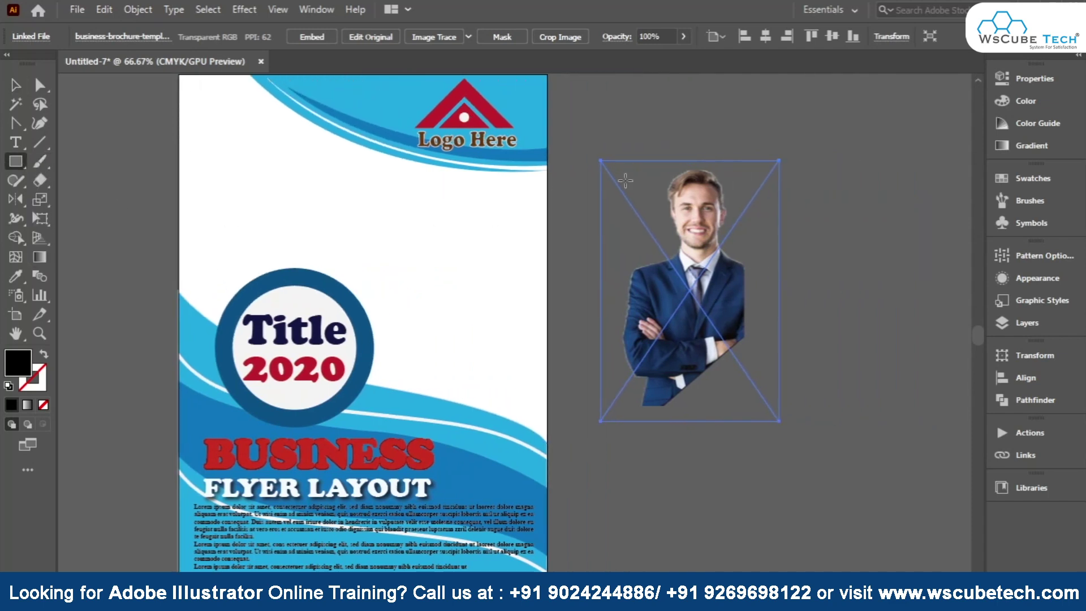
click(16, 85)
click(313, 37)
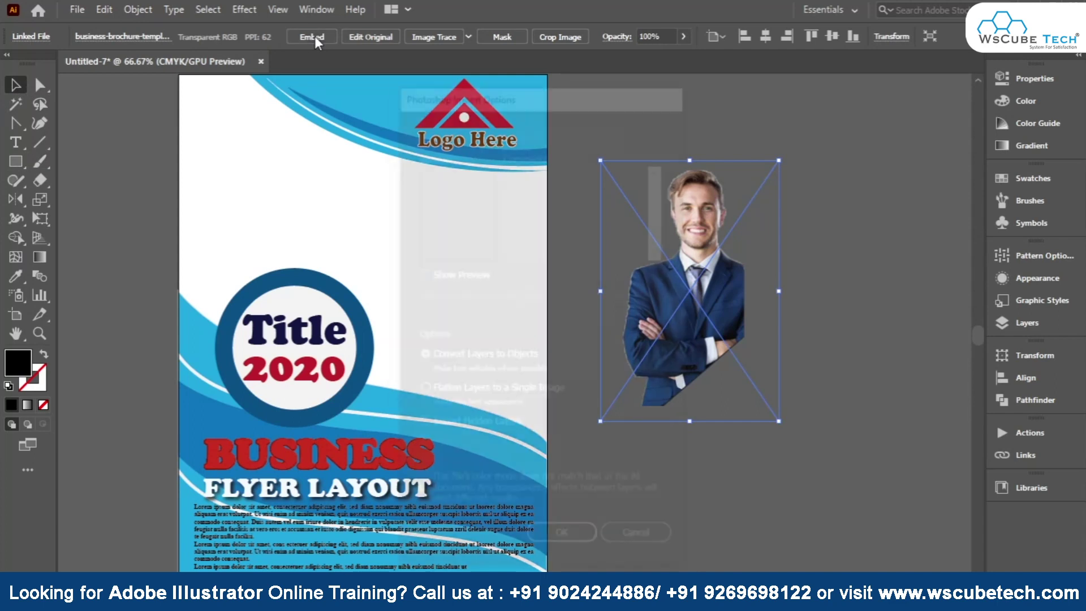
click(138, 10)
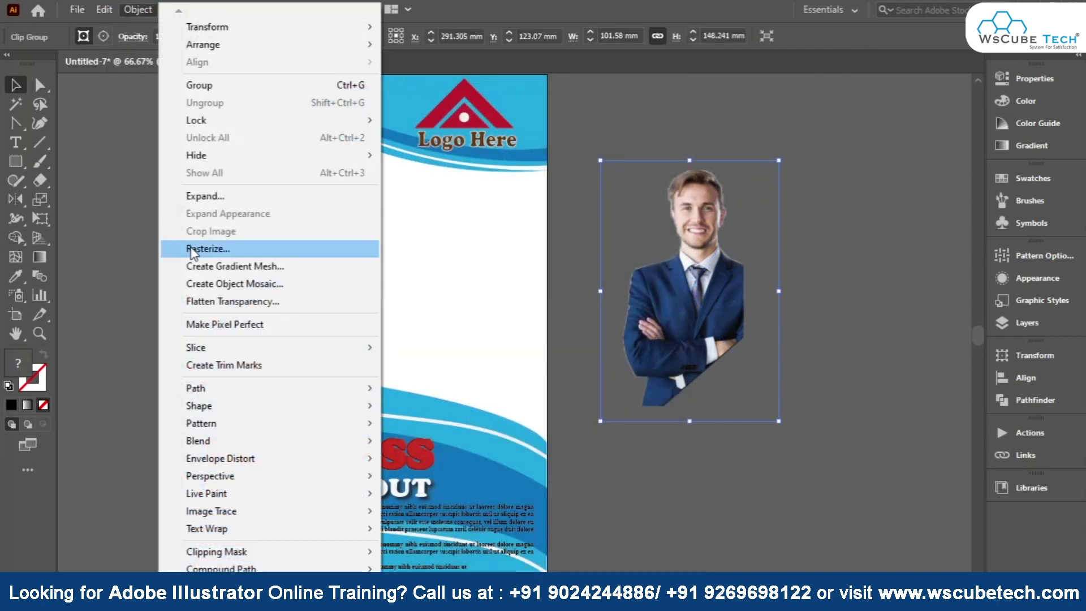
click(191, 249)
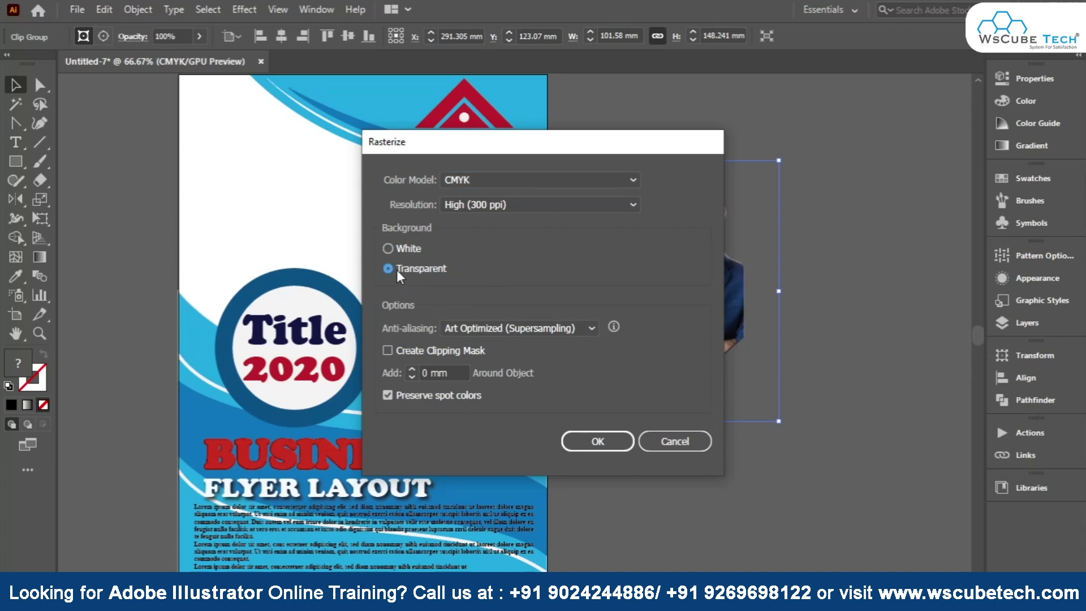
click(599, 443)
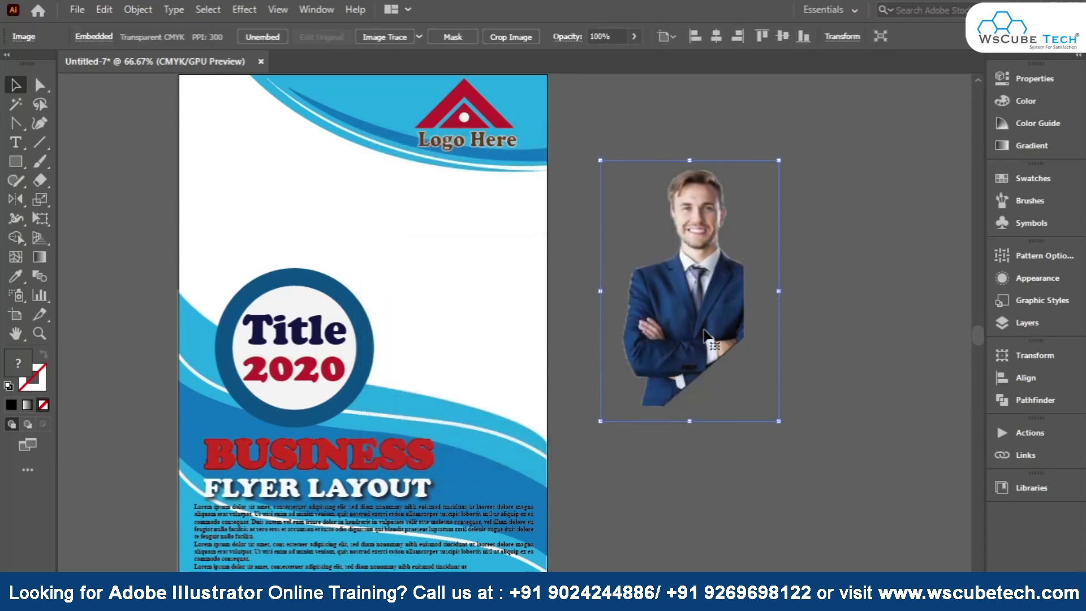
drag(706, 326, 669, 315)
click(20, 165)
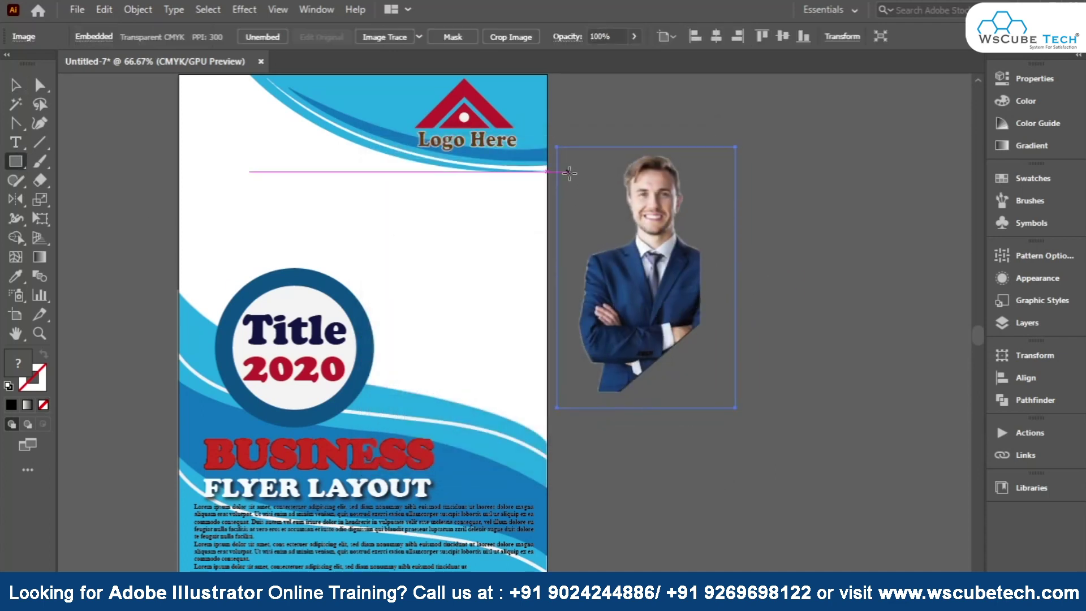
- Draw a rectangle over the man's photo and clip the photo to it
drag(582, 152, 698, 354)
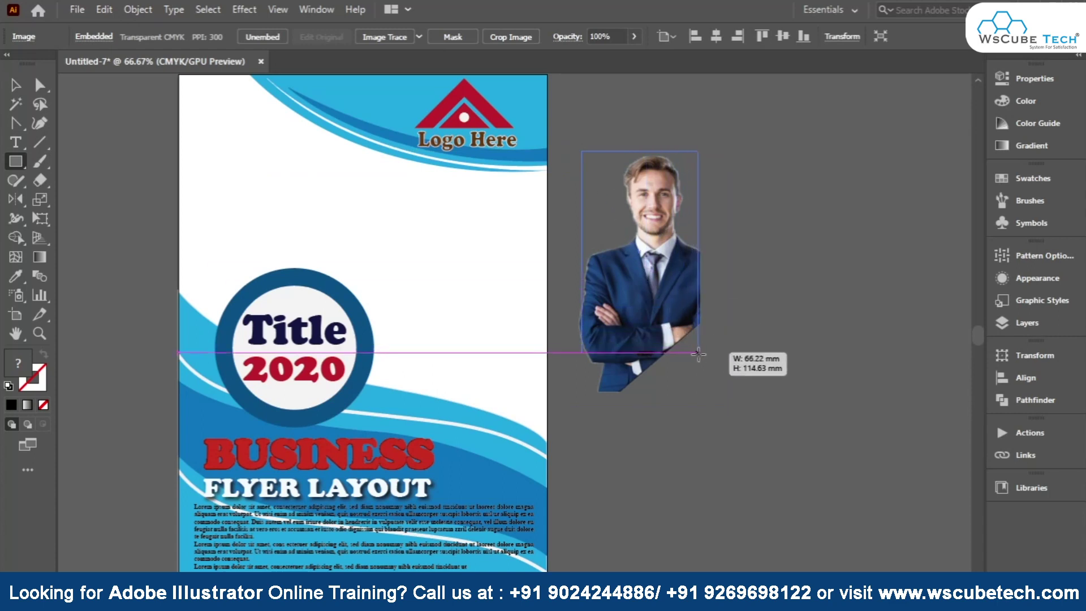
drag(699, 354, 699, 354)
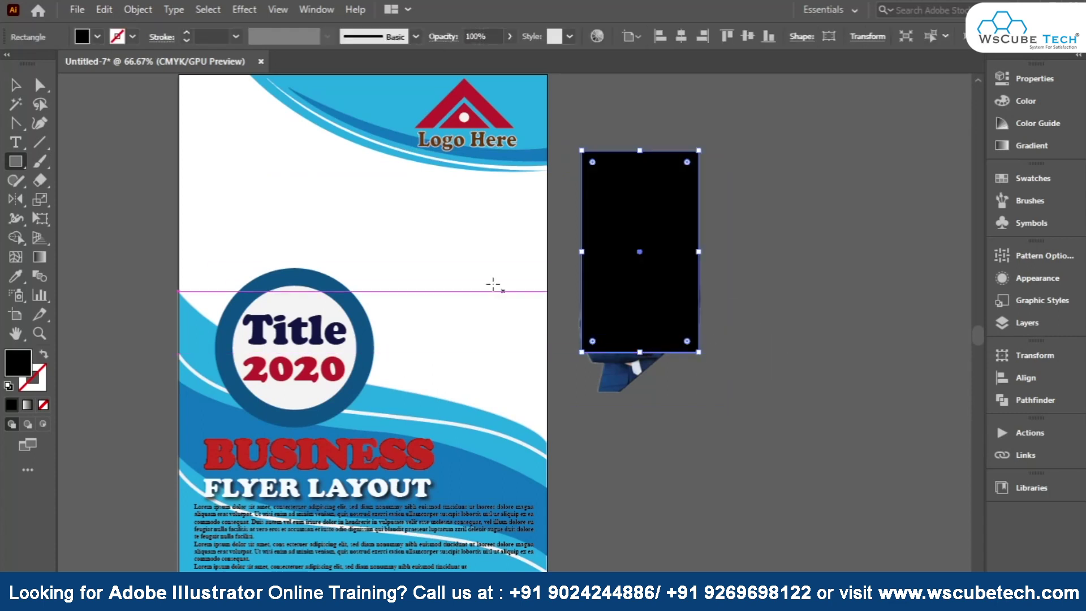
click(15, 85)
click(619, 368)
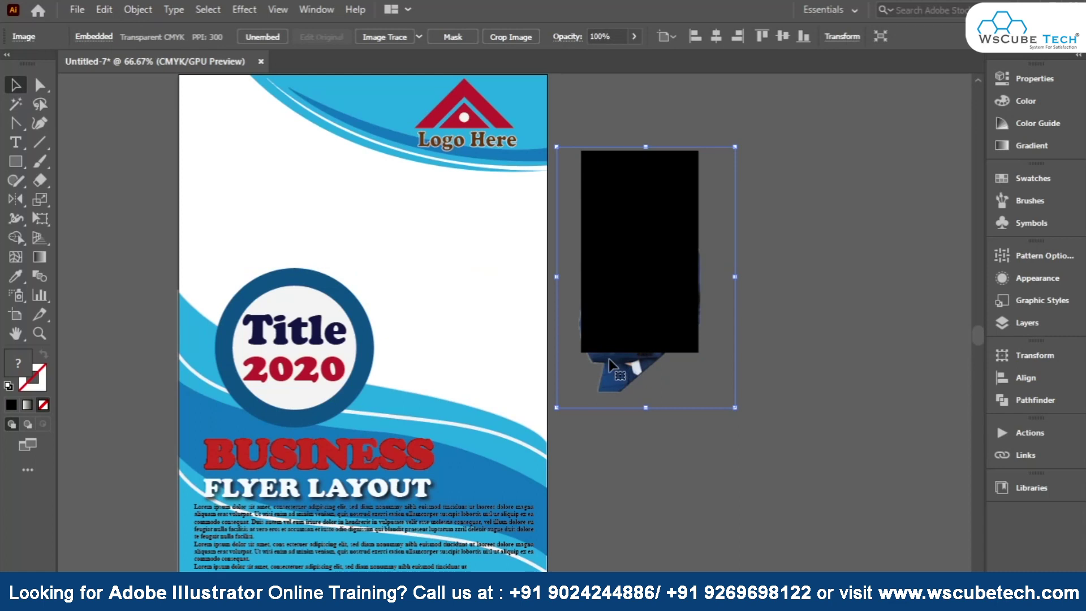
click(587, 305)
drag(581, 251, 577, 251)
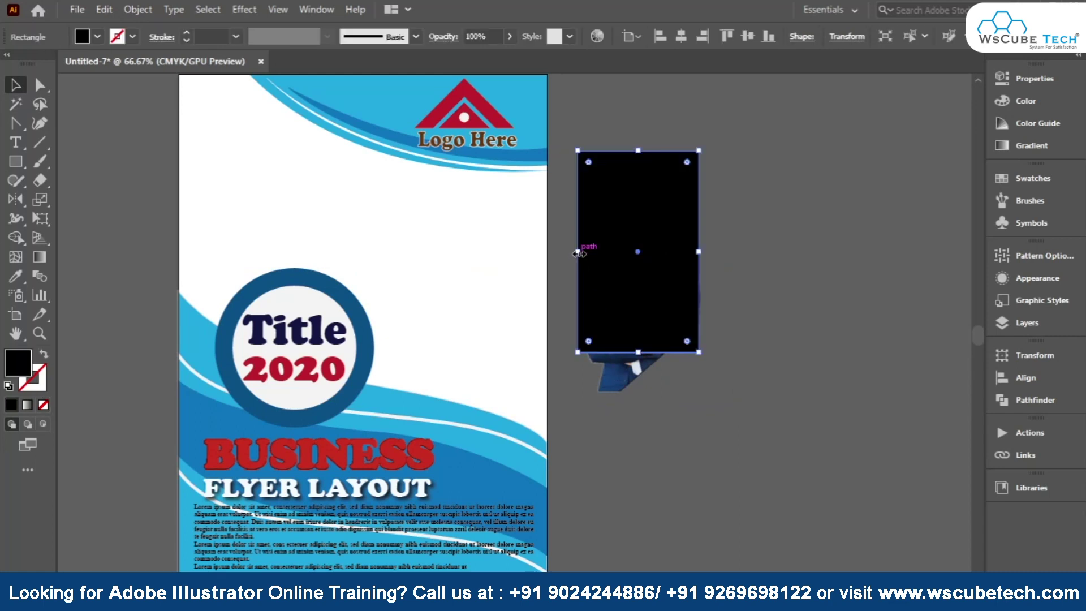
click(626, 369)
shift+click(626, 180)
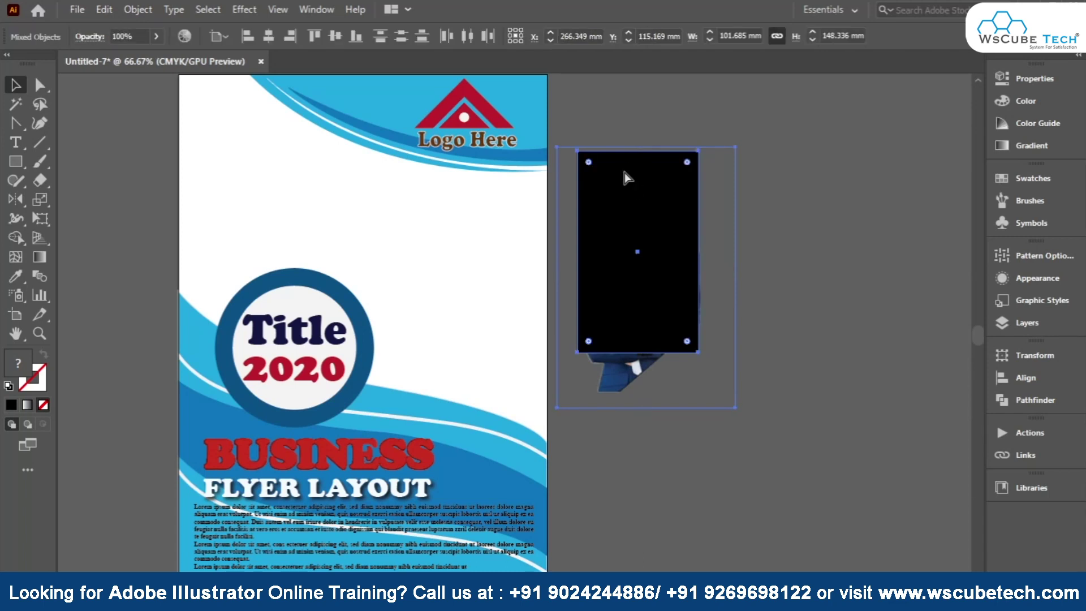
key(ctrl+7)
- Move the masked photo onto the flyer's right side and enlarge it
click(691, 378)
mouse_move(653, 223)
mouse_down()
mouse_move(504, 262)
mouse_move(503, 254)
mouse_up()
drag(536, 307, 533, 296)
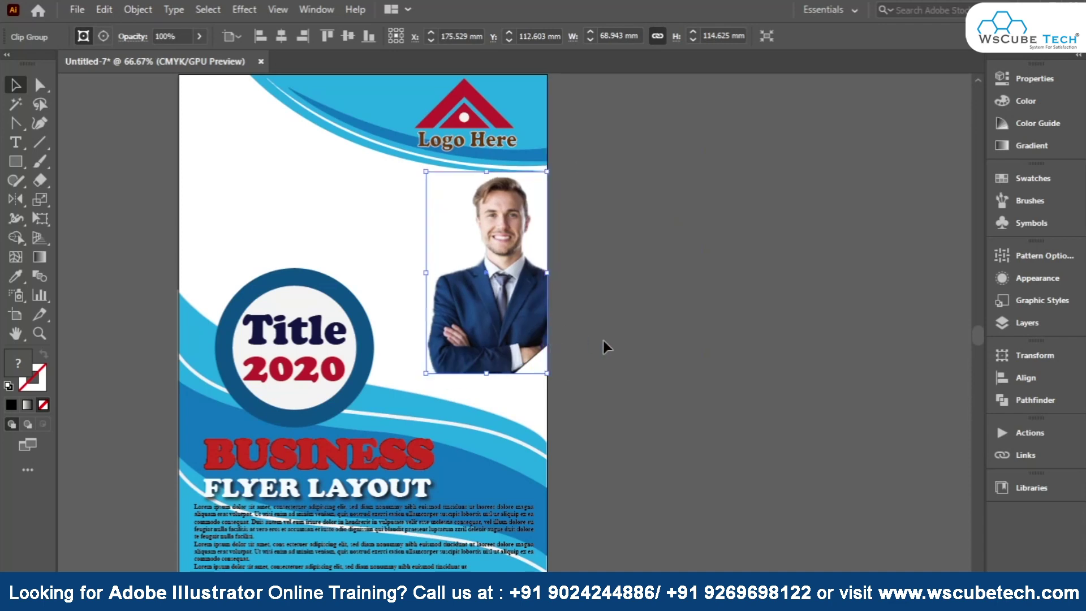
click(564, 332)
click(504, 288)
drag(426, 373, 369, 451)
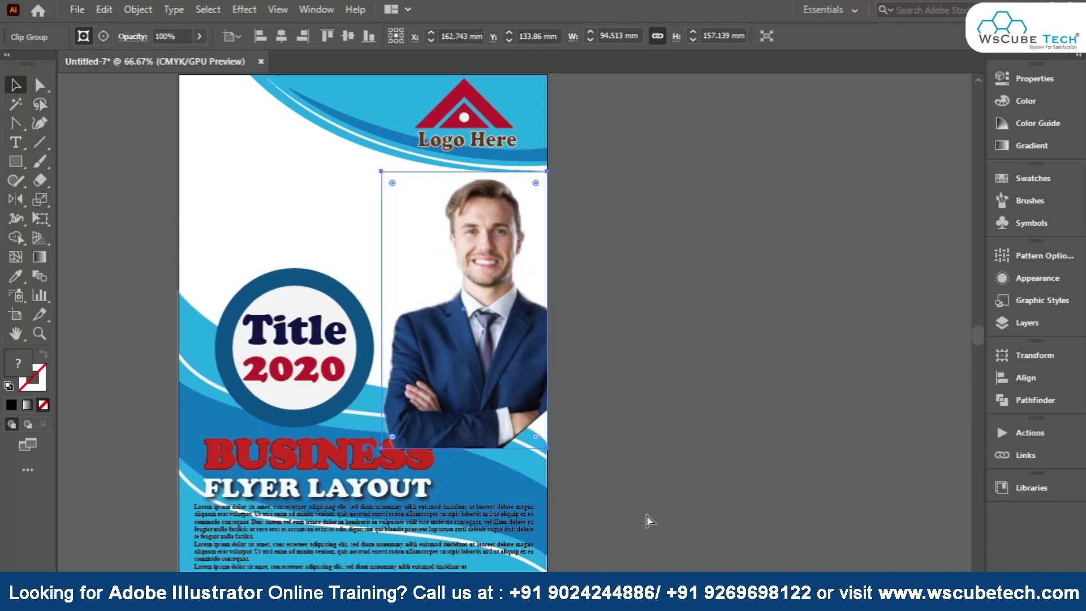
- Send the photo behind the blue wave and scale it to about 108.6 × 180.5 mm
key(ctrl+bracketleft)
drag(500, 306, 506, 337)
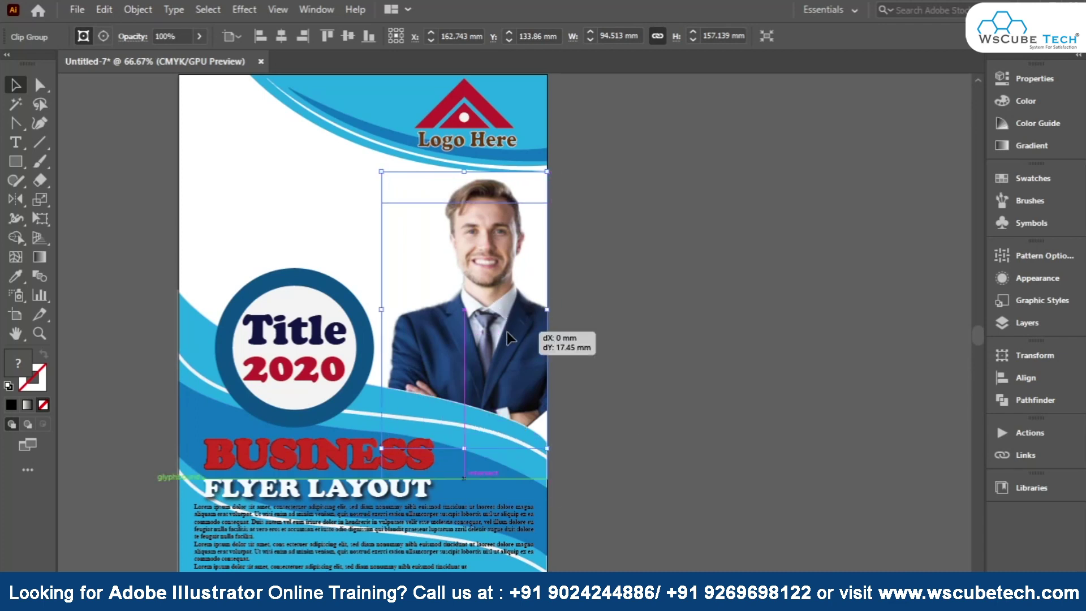
drag(382, 202, 357, 161)
drag(475, 293, 475, 302)
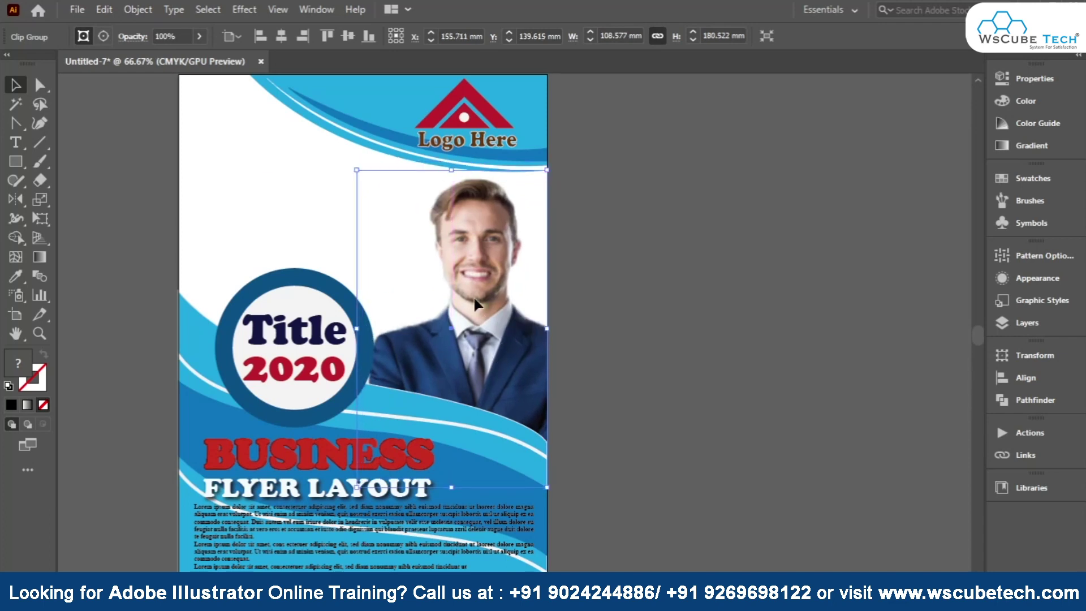
click(640, 244)
key(ctrl+minus)
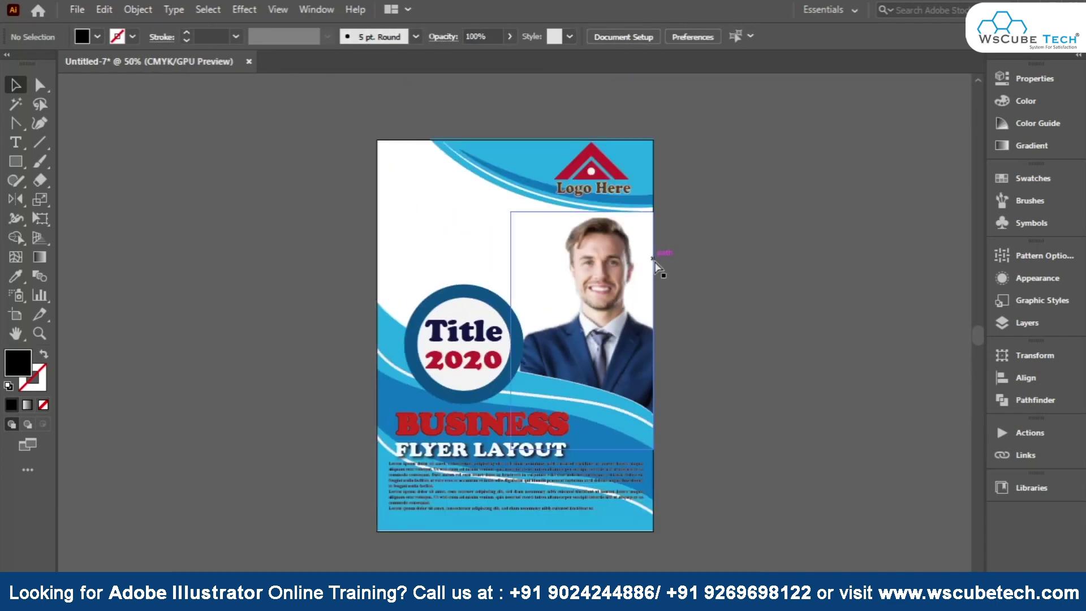
- Place the businesswoman photo left of the flyer and embed it with default import options
key(ctrl+shift+p)
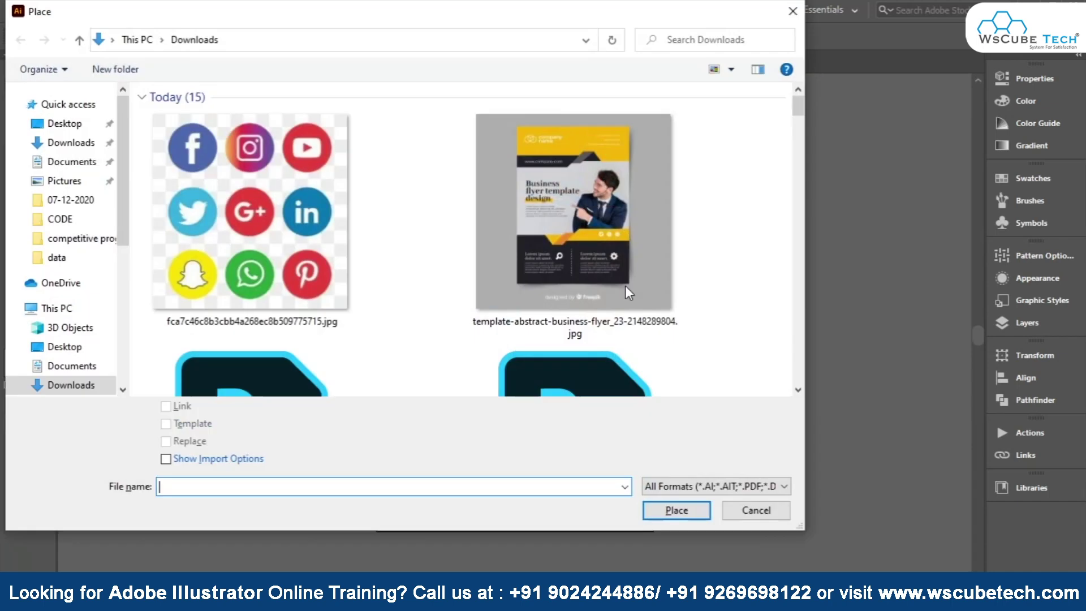
double_click(606, 362)
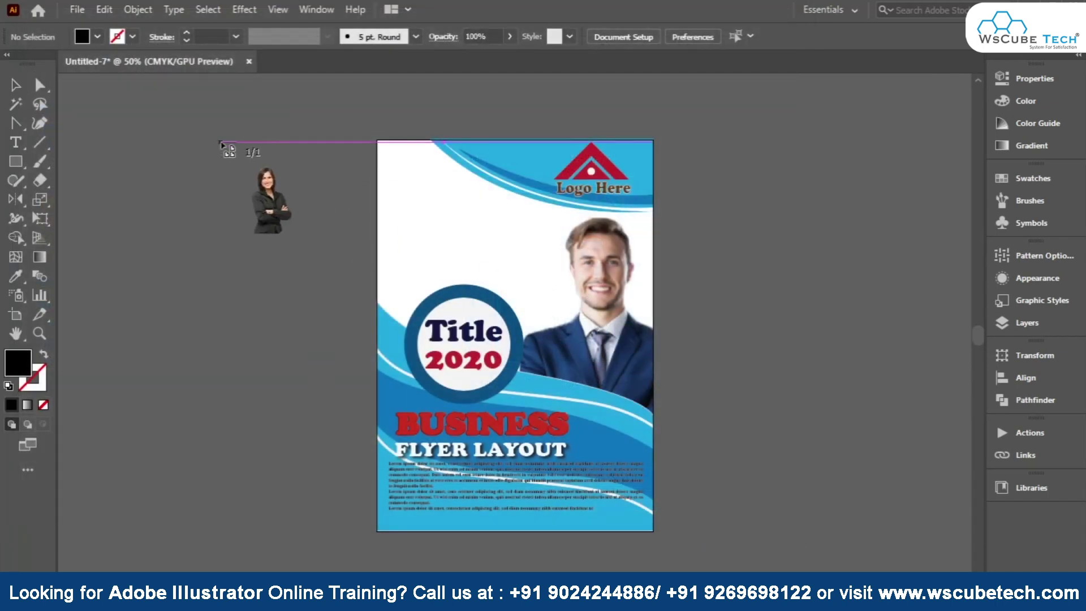
drag(394, 421, 353, 127)
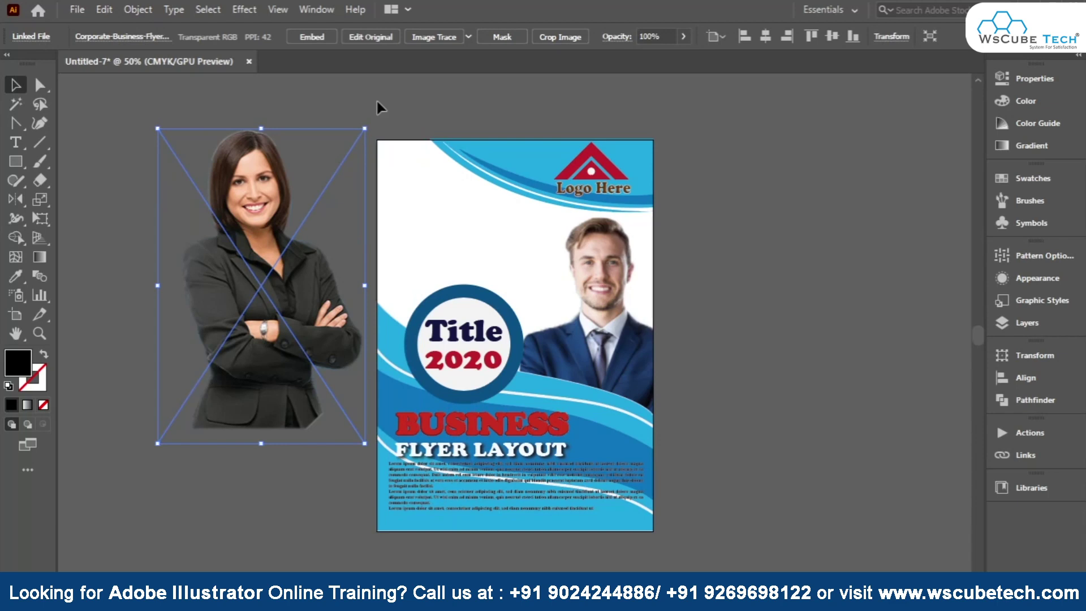
click(308, 38)
click(562, 544)
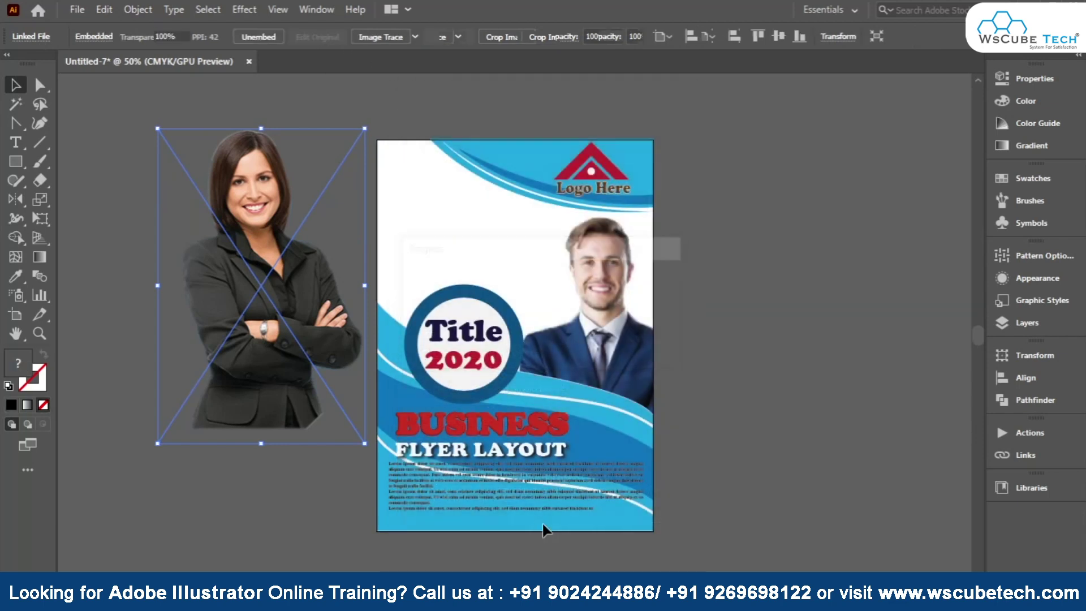
- Rasterize the photo with a transparent background and draw a rectangle over it
click(138, 10)
click(184, 227)
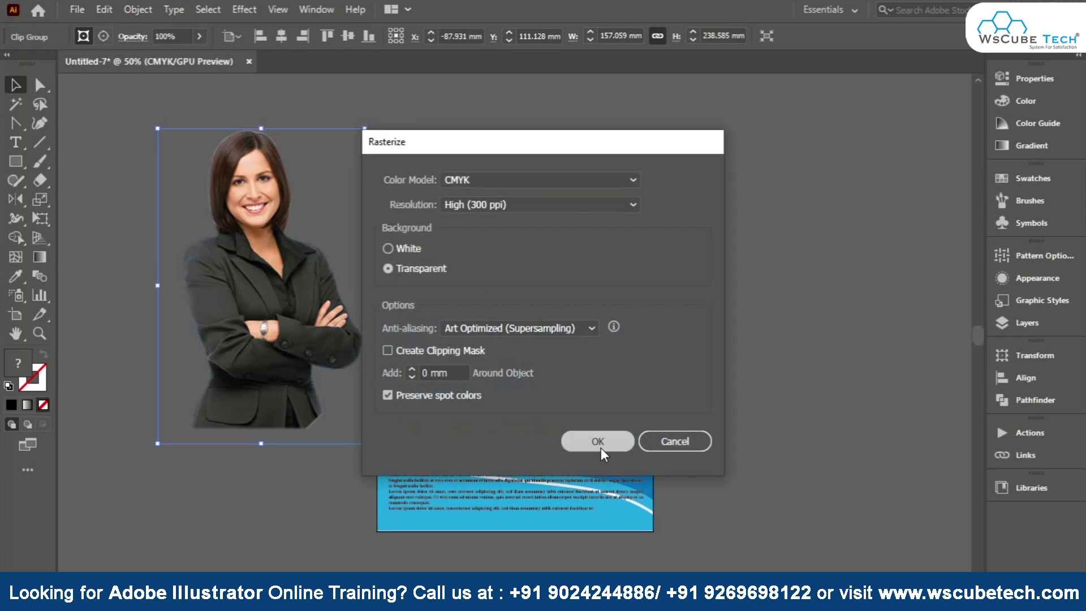
click(599, 441)
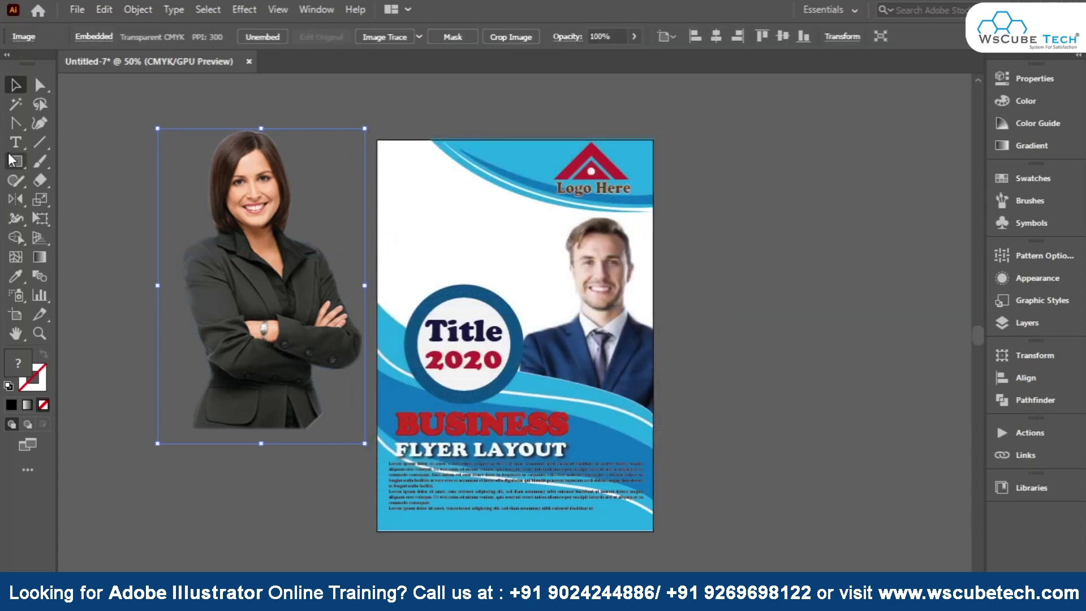
mouse_move(176, 134)
mouse_down()
mouse_move(366, 395)
mouse_move(364, 383)
mouse_up()
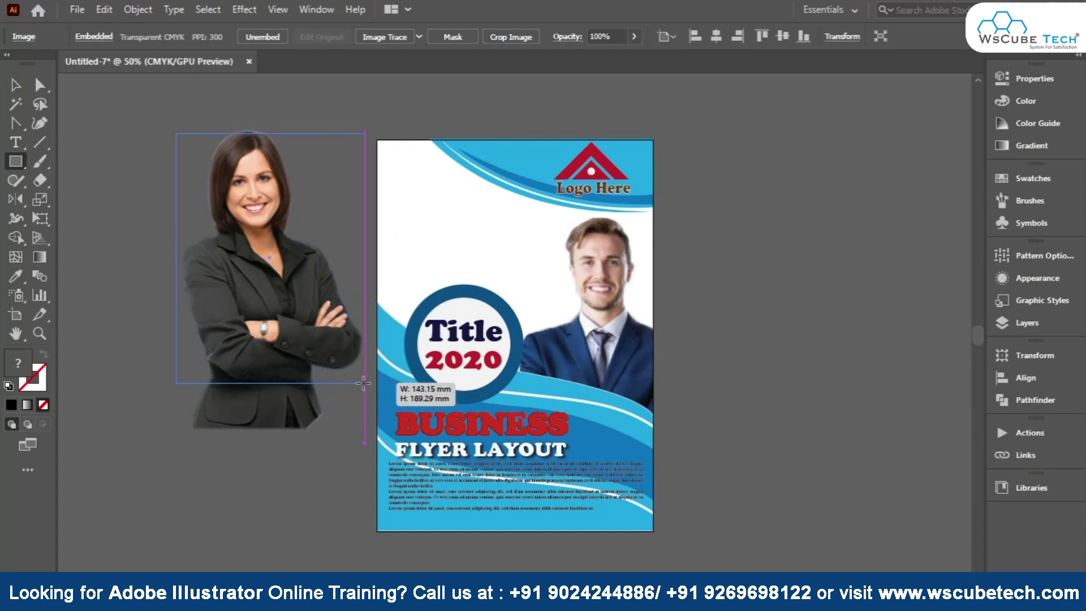
- Finish the black rectangle and position it over the woman's photo
drag(364, 383, 363, 383)
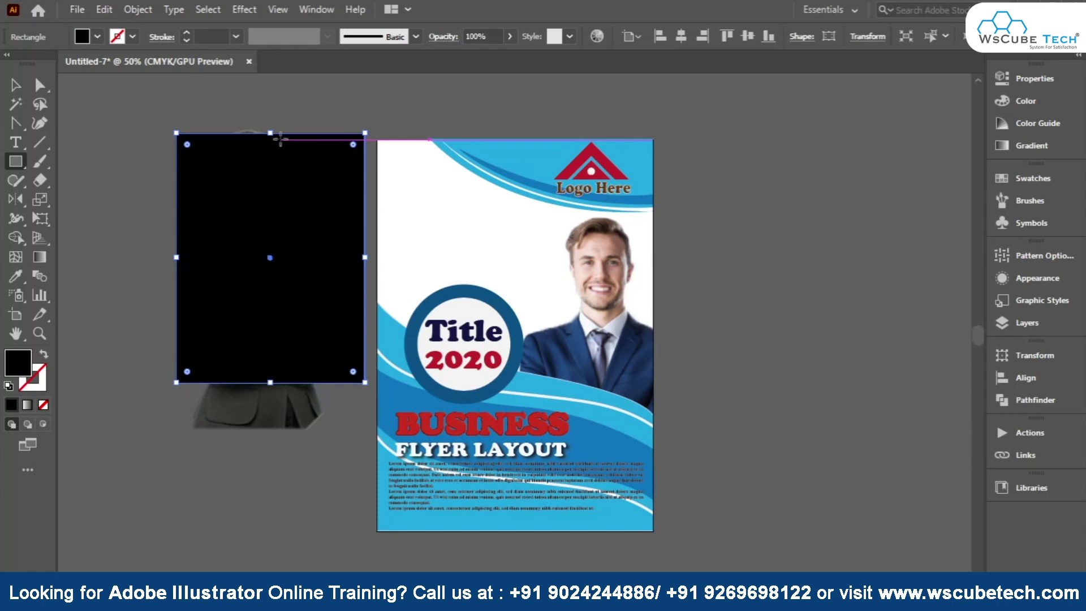
click(281, 172)
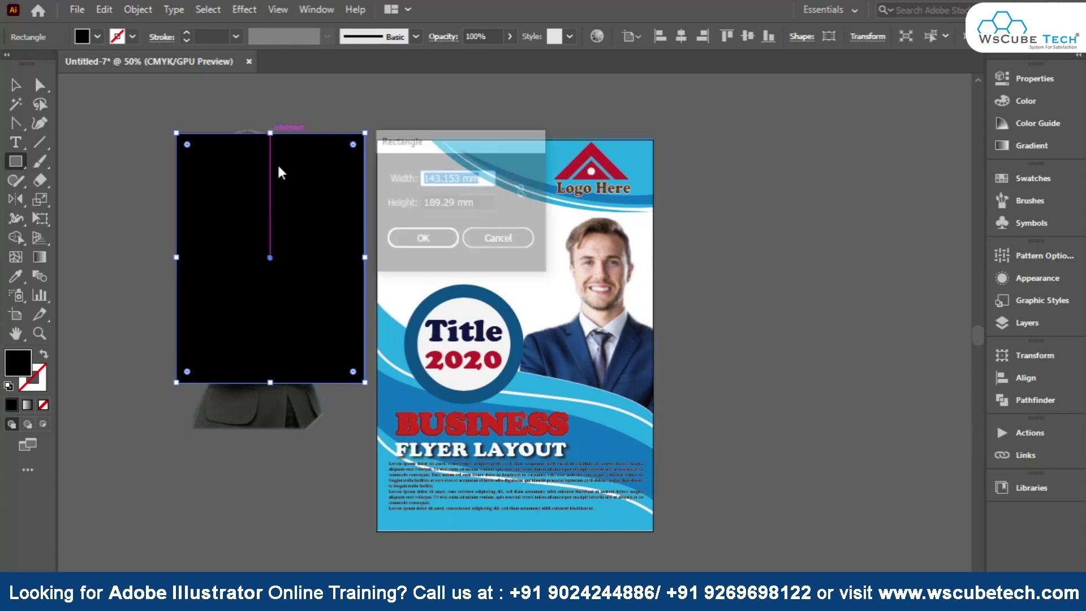
click(475, 240)
drag(274, 133, 274, 128)
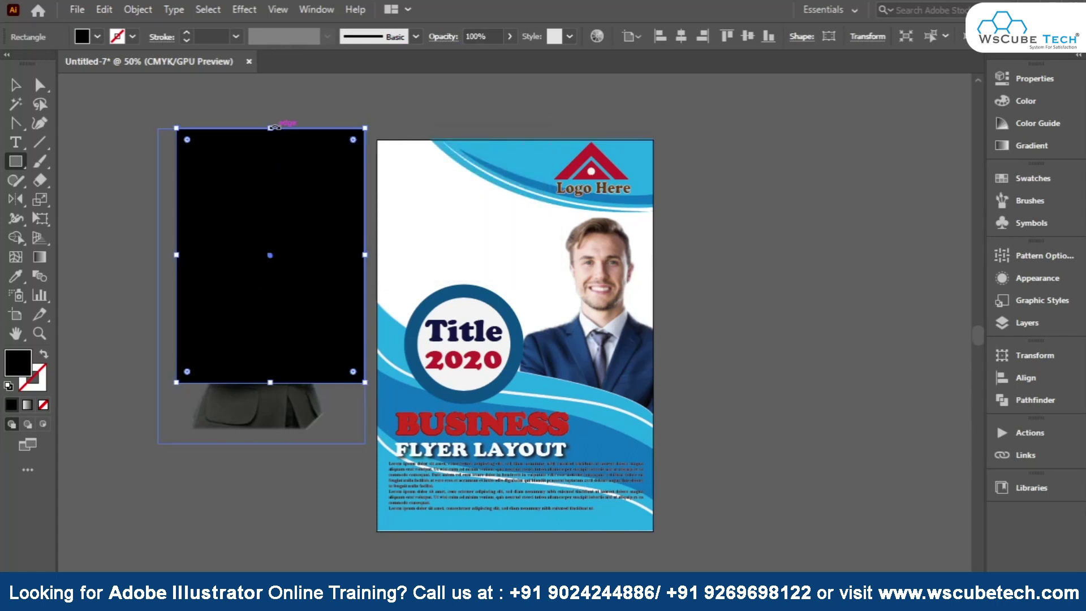
click(15, 86)
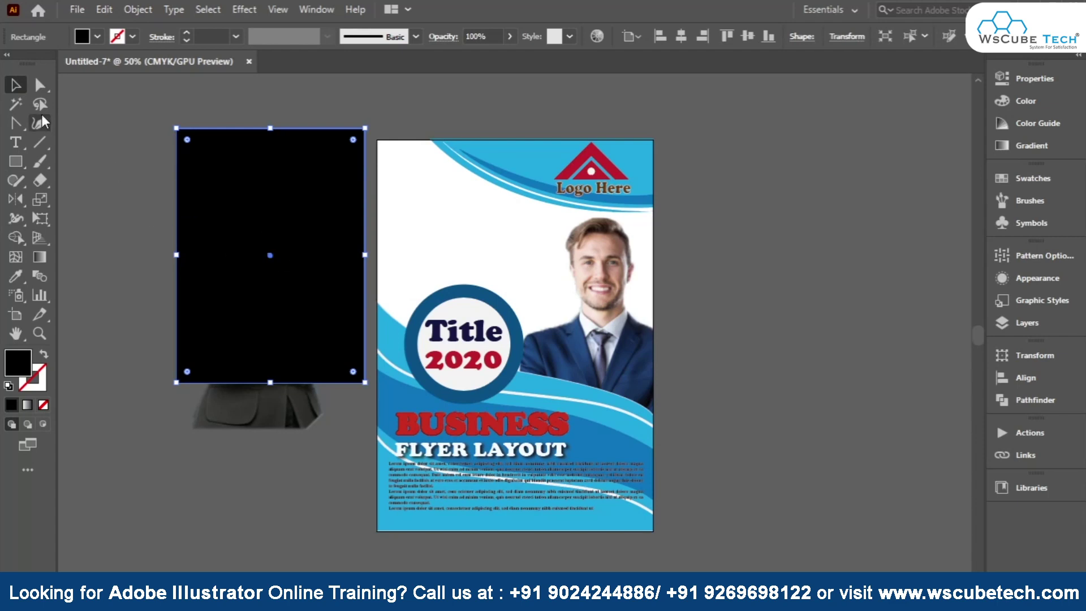
mouse_move(240, 230)
mouse_down()
mouse_move(269, 232)
mouse_move(243, 253)
mouse_up()
- Clip the photo to the rectangle, move it onto the flyer and send it behind the wave
click(279, 432)
shift+click(255, 361)
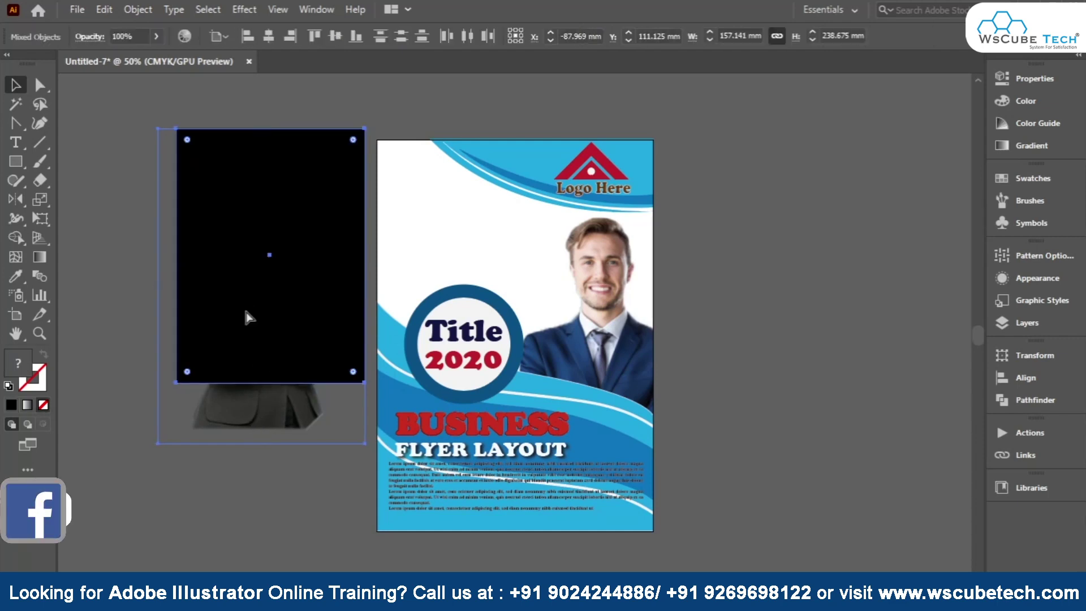
key(ctrl+7)
click(280, 444)
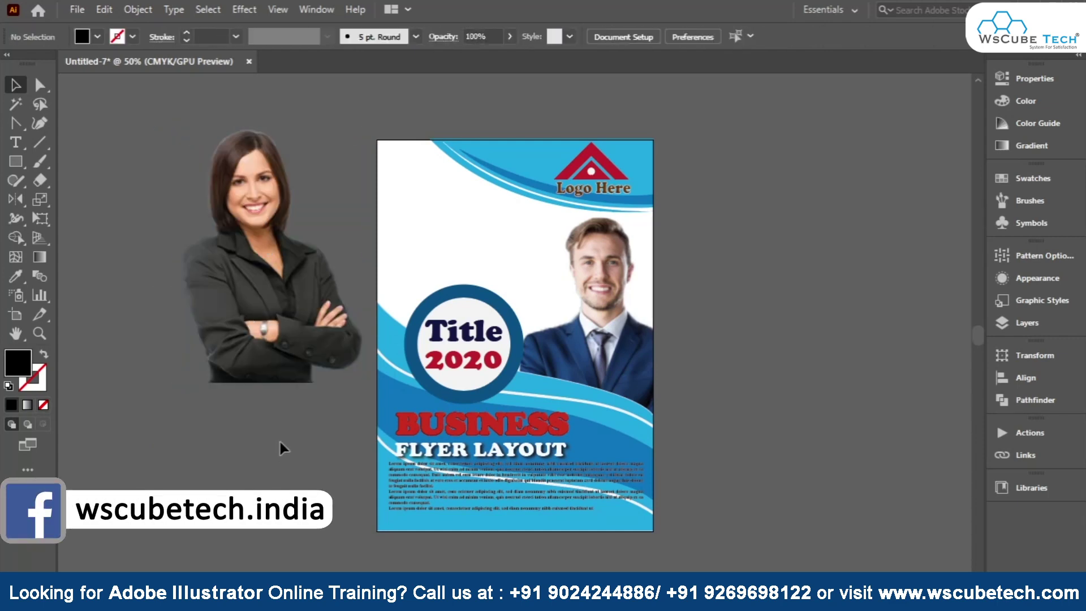
click(247, 319)
drag(249, 321, 453, 272)
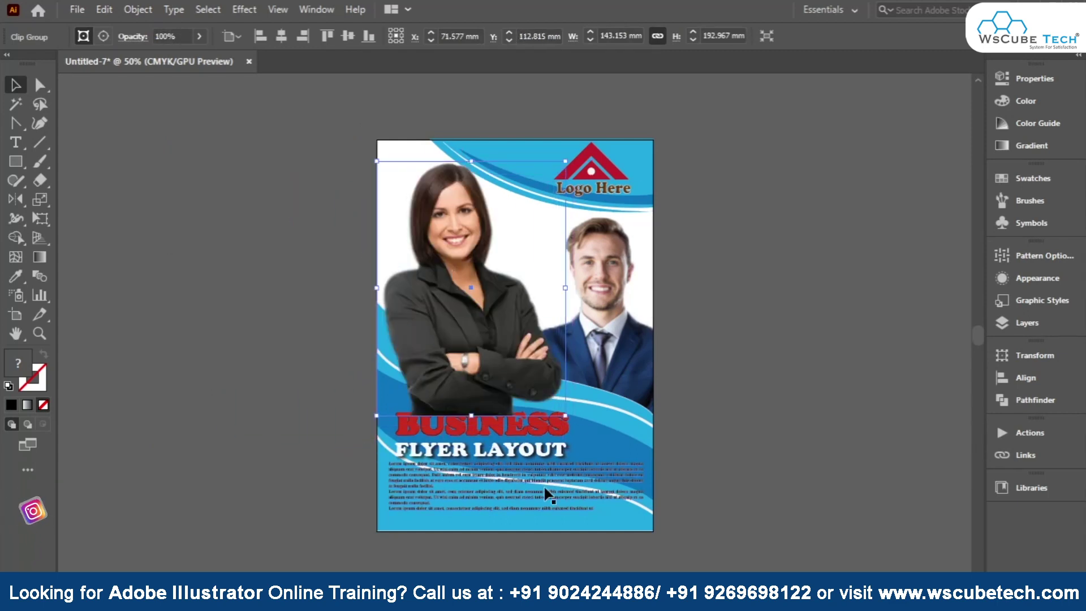
key(ctrl+[)
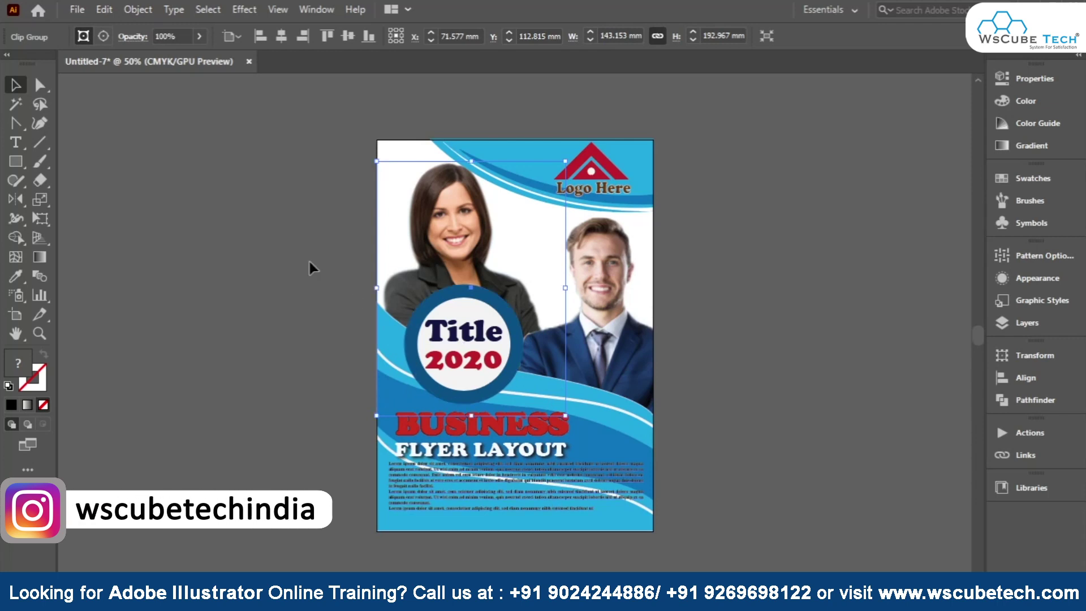
click(290, 240)
key(ctrl+plus)
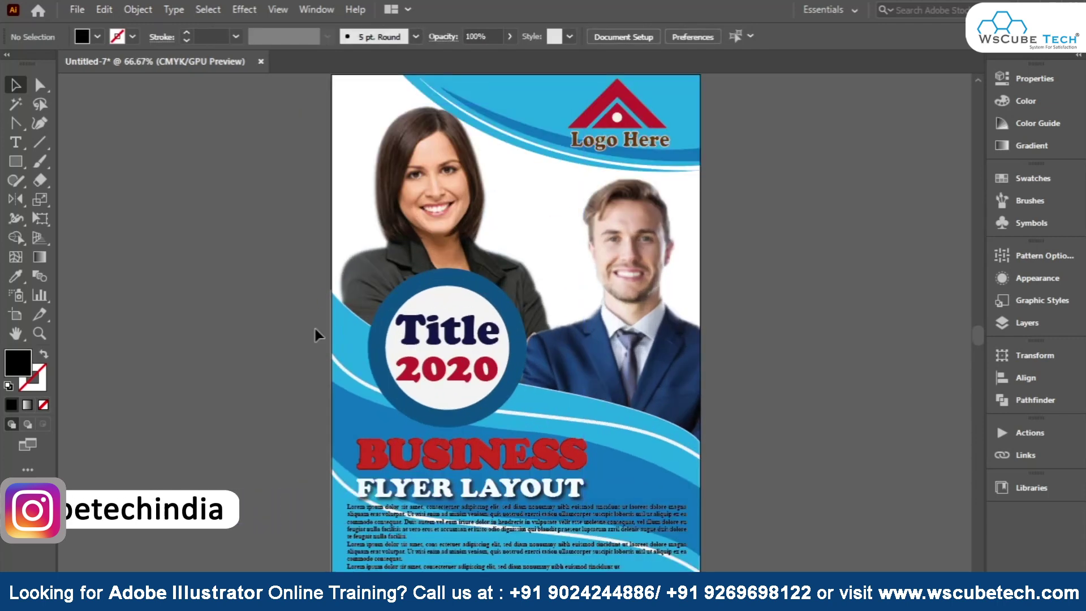
scroll(279, 305, up, 2)
click(402, 256)
click(573, 289)
click(413, 273)
click(296, 315)
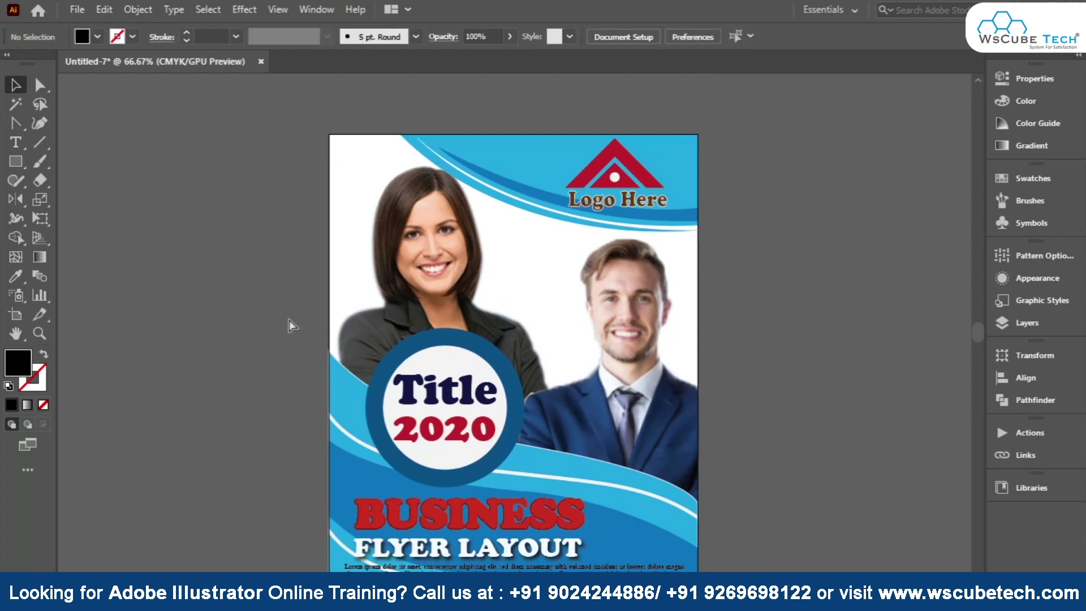
key(ctrl+minus)
key(ctrl+minus)
key(ctrl+plus)
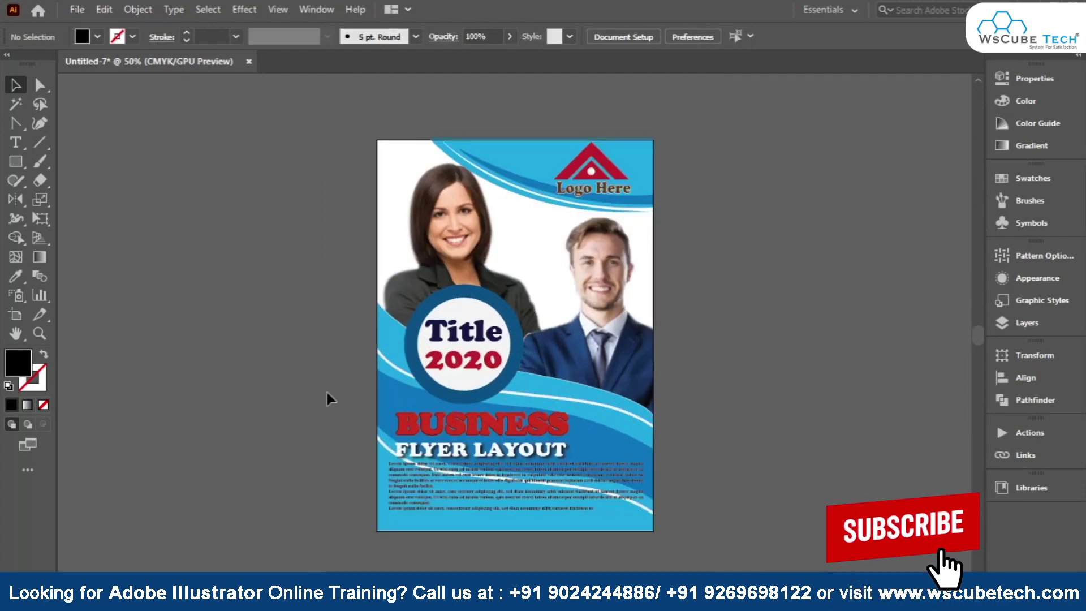
scroll(323, 388, up, 5)
scroll(261, 312, down, 1)
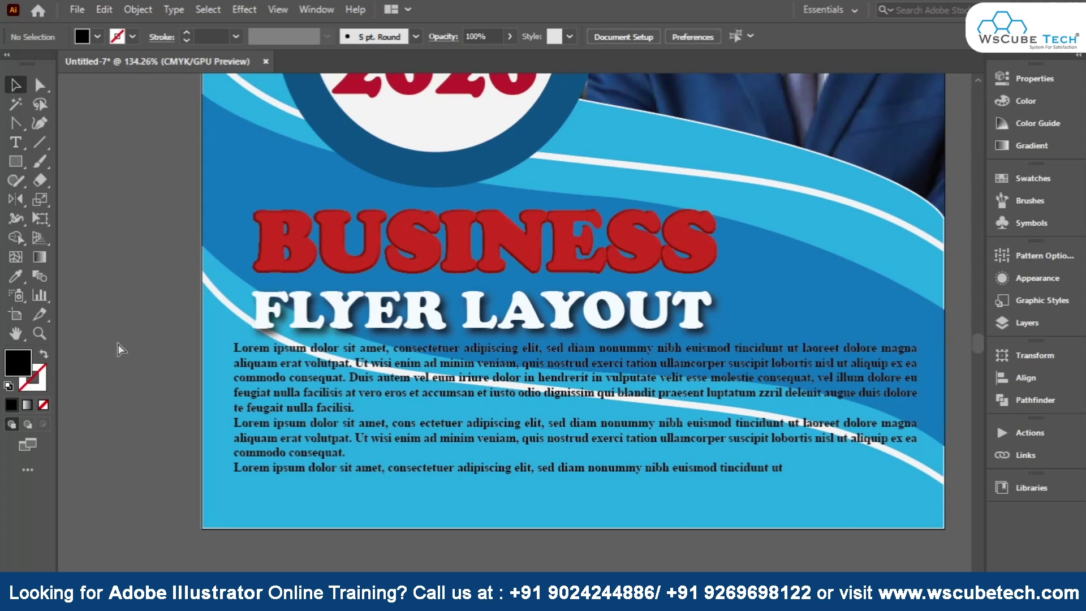
key(ctrl+shift+p)
- Place the social-icons image beside the flyer and make three copies of it
double_click(232, 226)
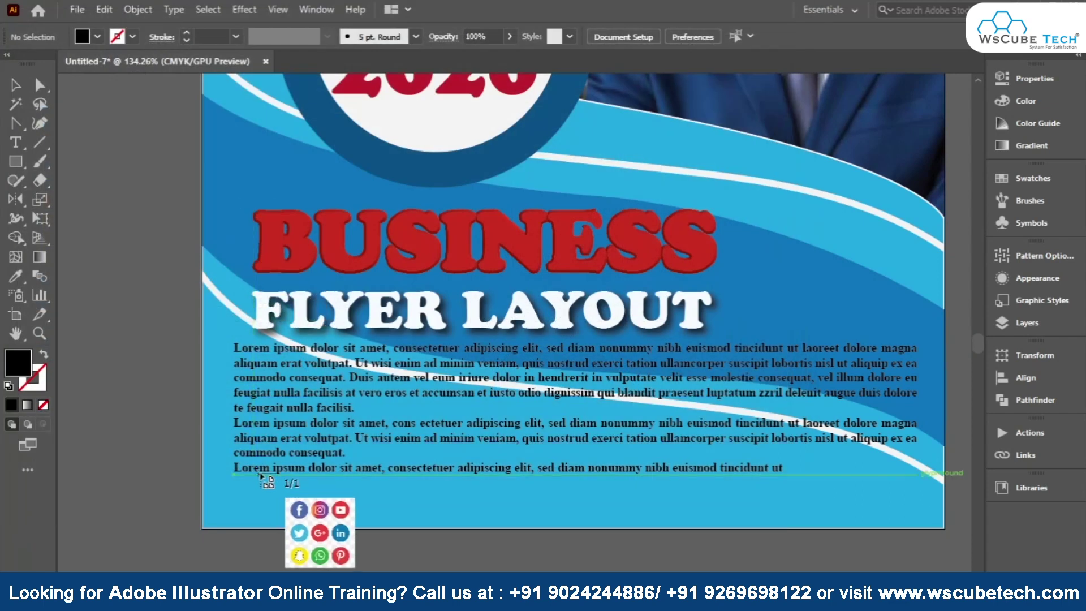
click(212, 558)
key(ctrl+minus)
key(ctrl+minus)
key(ctrl+minus)
drag(518, 336, 282, 342)
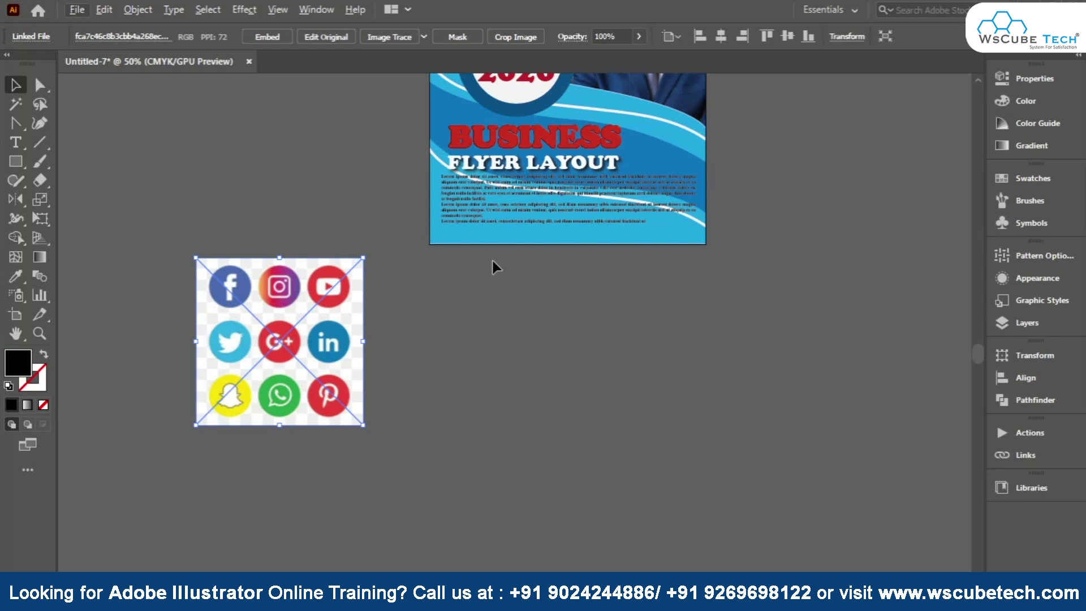
drag(290, 313, 748, 417)
mouse_move(678, 447)
mouse_down()
mouse_move(821, 343)
mouse_move(841, 217)
mouse_up()
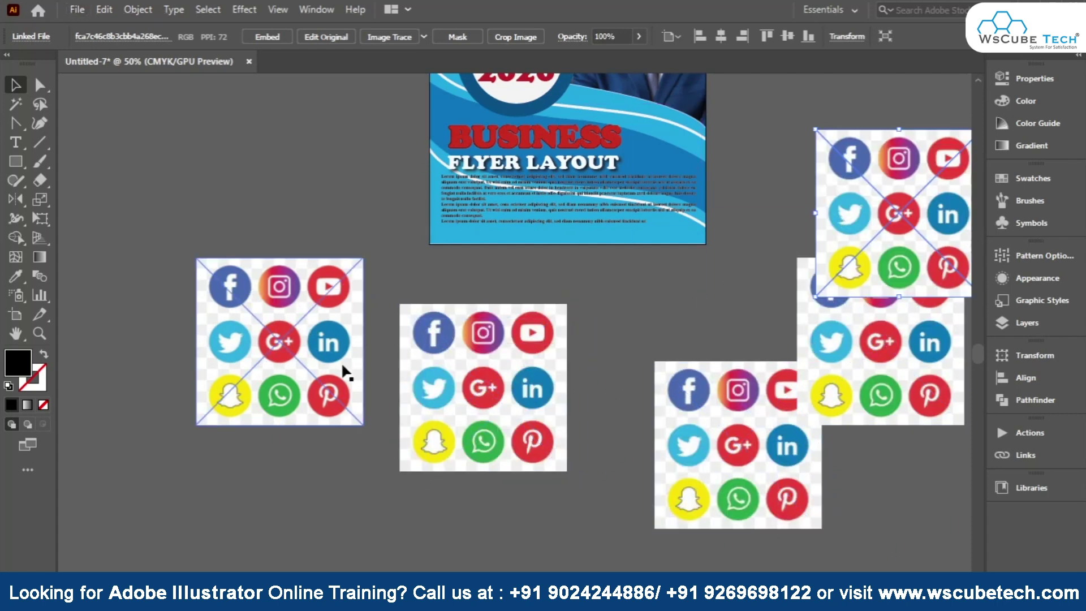
drag(344, 370, 344, 431)
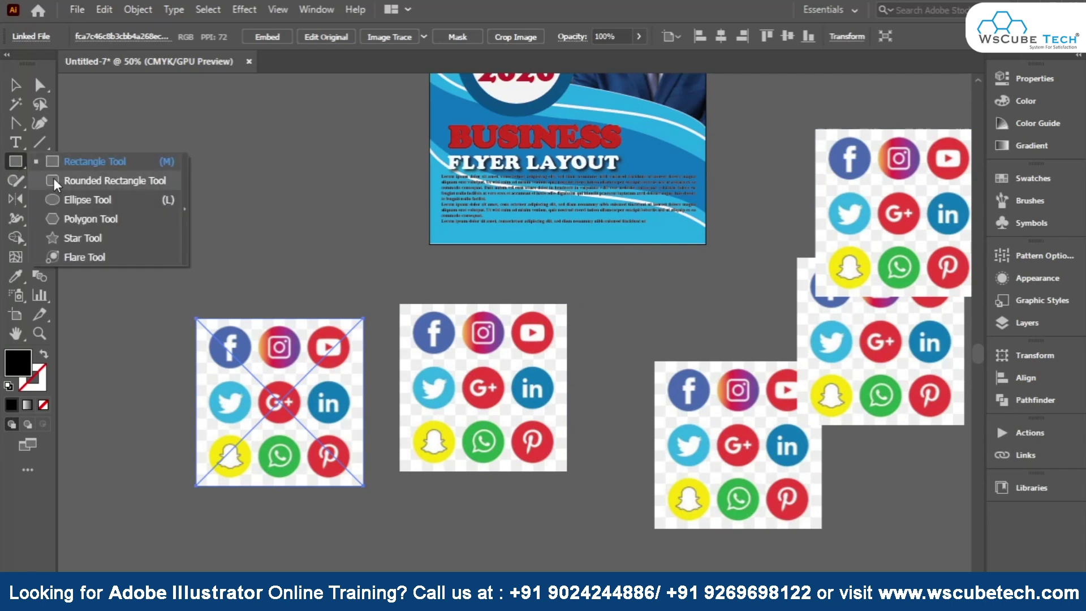
- Draw a circle below the body text with the Ellipse Tool
drag(16, 161, 52, 198)
scroll(479, 239, up, 5)
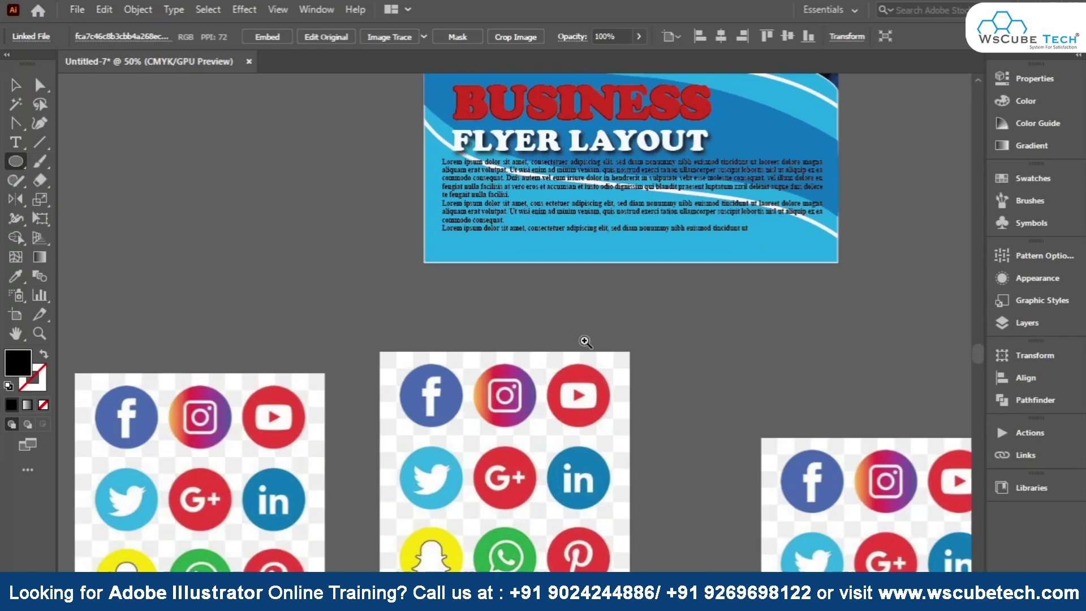
drag(446, 293, 518, 363)
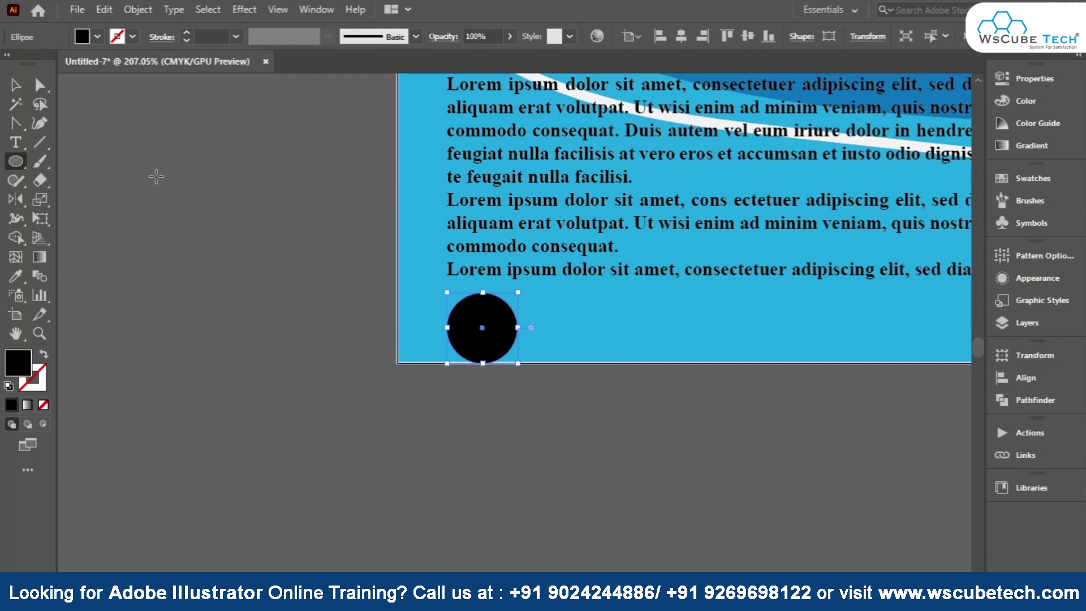
- Nudge the black circle up and shrink it around its centre to about 11.19 mm
click(16, 86)
drag(484, 340, 484, 334)
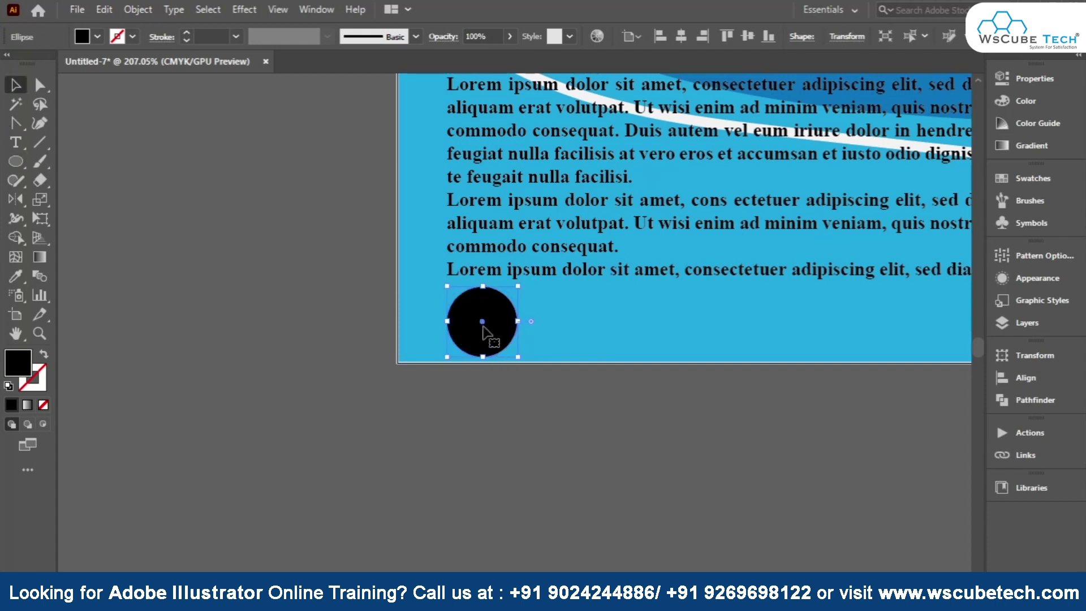
key(ctrl+minus)
key(ctrl+minus)
key(ctrl+minus)
scroll(220, 279, down, 5)
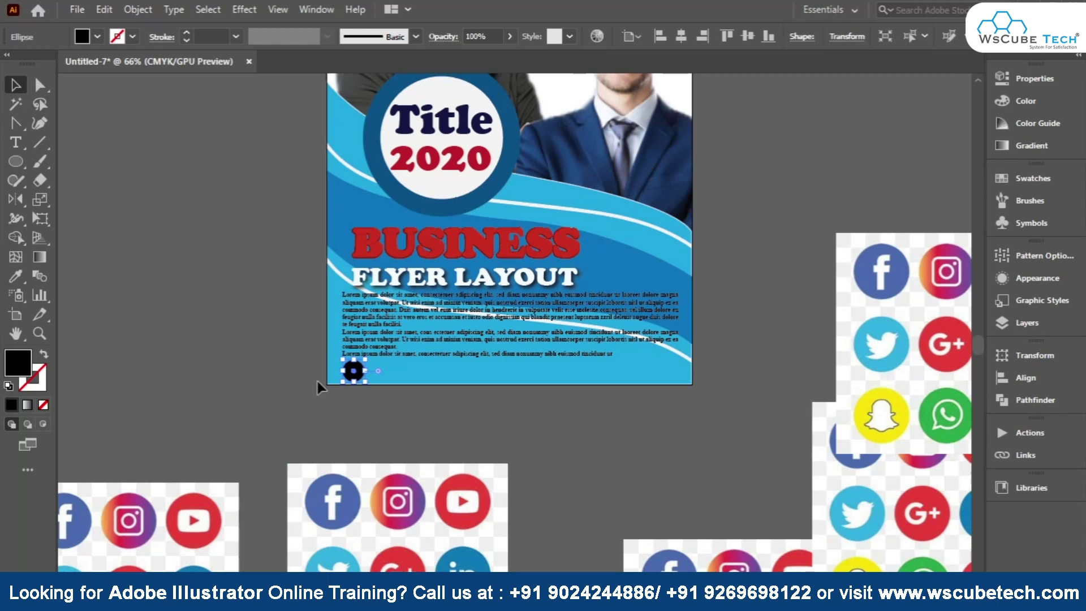
scroll(396, 424, up, 2)
scroll(460, 460, up, 3)
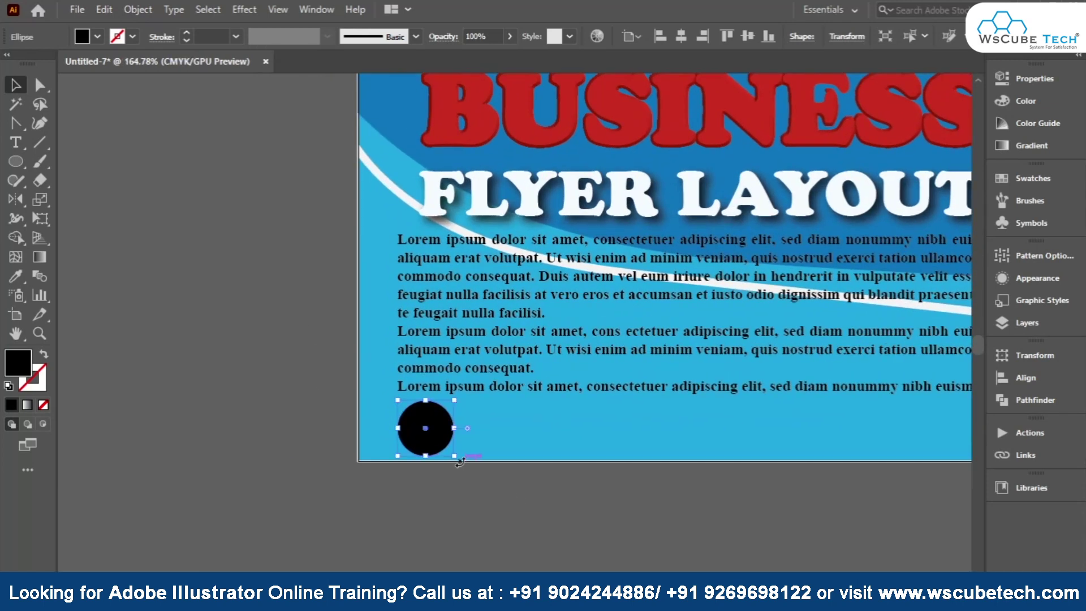
drag(461, 461, 451, 460)
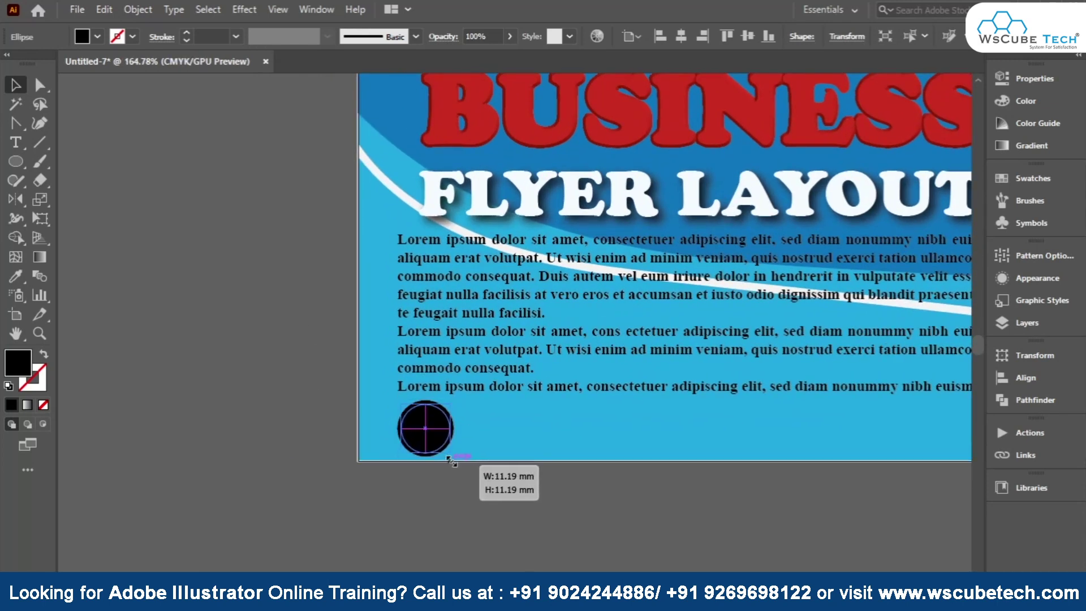
drag(450, 461, 448, 450)
click(429, 493)
- Move the black circle onto the Facebook icon of an icon copy
click(425, 426)
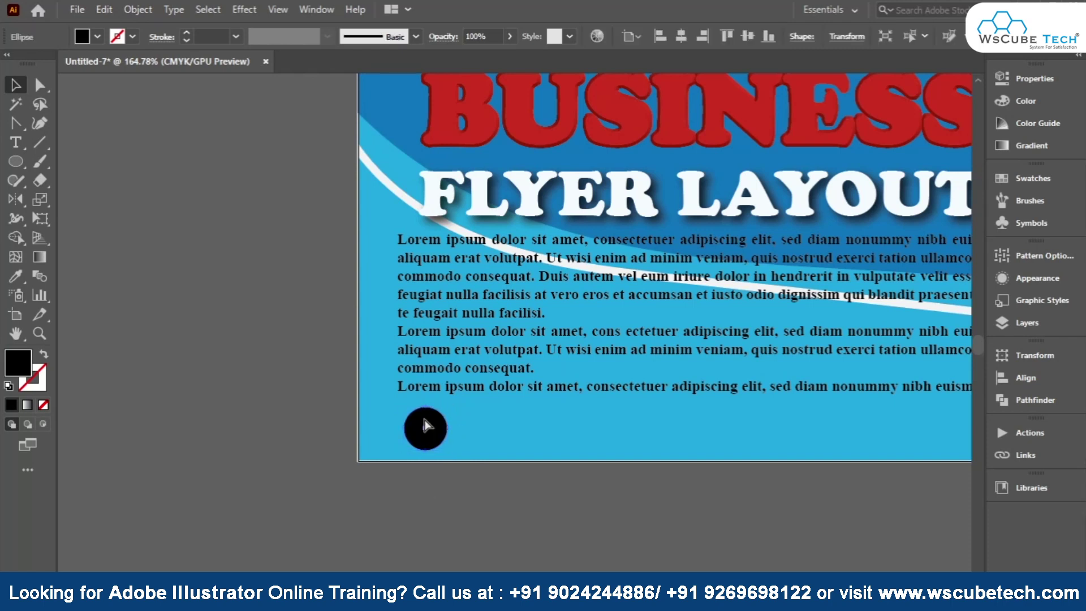
scroll(425, 426, down, 3)
scroll(385, 254, down, 5)
scroll(371, 226, down, 2)
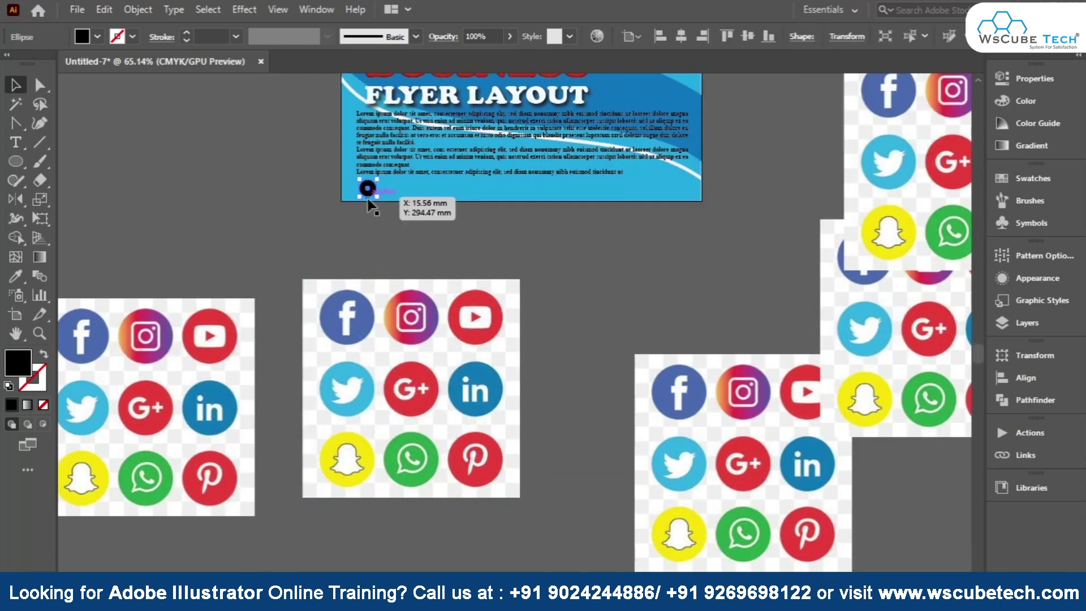
mouse_move(367, 200)
mouse_down()
mouse_move(326, 232)
mouse_move(349, 320)
mouse_up()
- Centre the circle on the Facebook icon and scale the icons image to fit it
drag(303, 272, 589, 504)
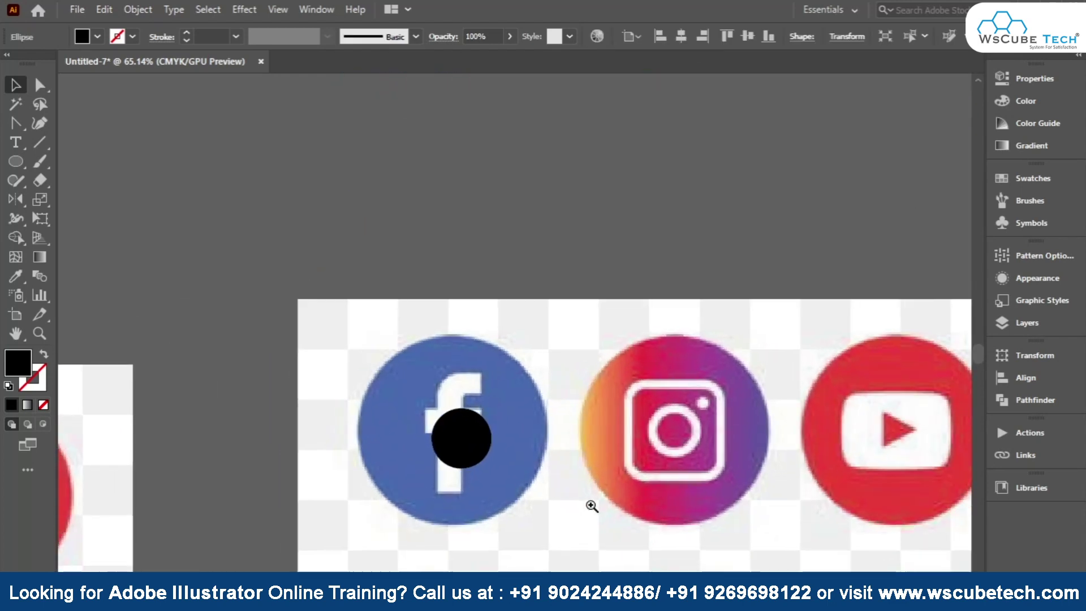
drag(437, 450, 427, 444)
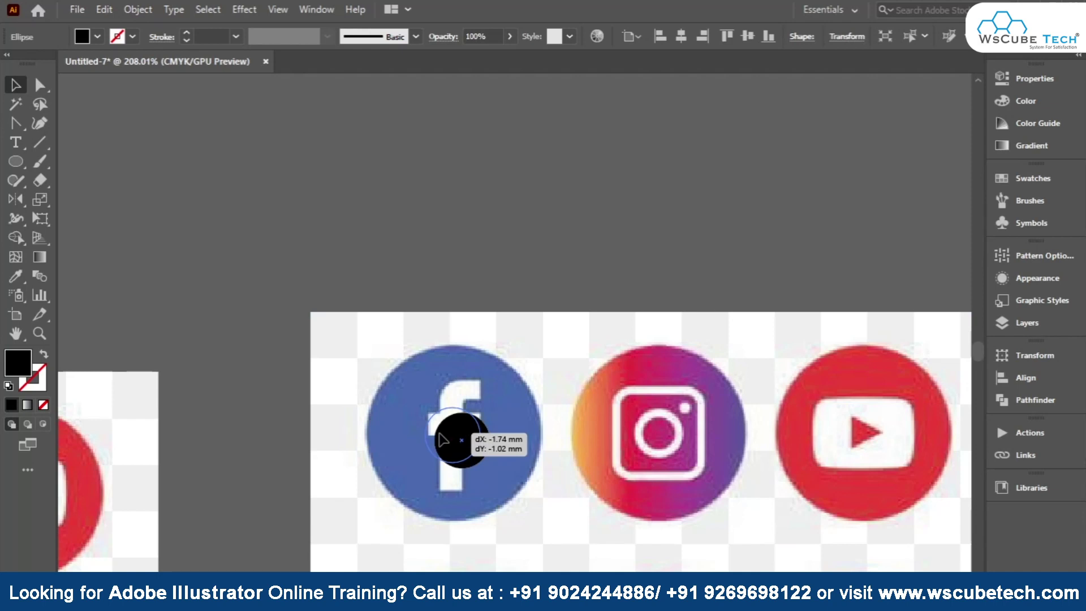
click(308, 309)
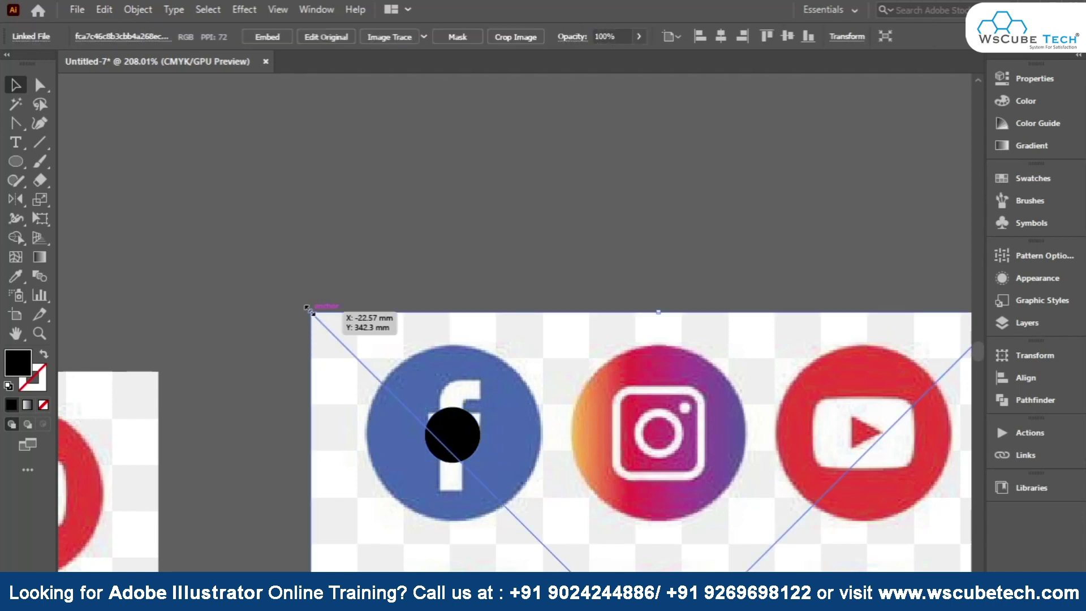
drag(308, 309, 553, 534)
mouse_move(619, 565)
mouse_down()
mouse_move(472, 454)
mouse_move(487, 462)
mouse_up()
drag(409, 389, 421, 398)
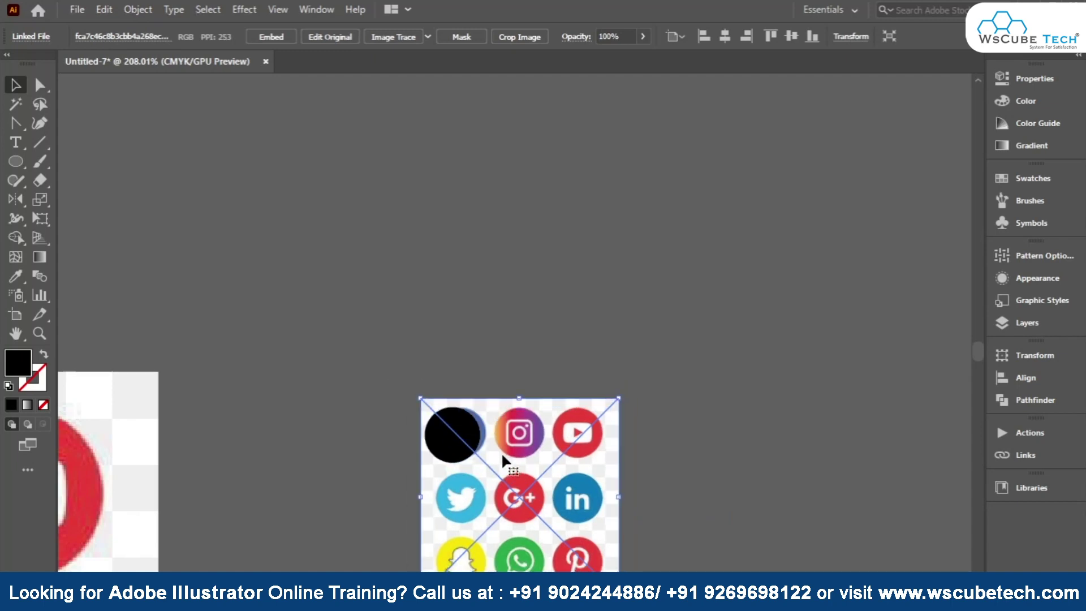
key(ctrl+shift+b)
drag(512, 441, 509, 467)
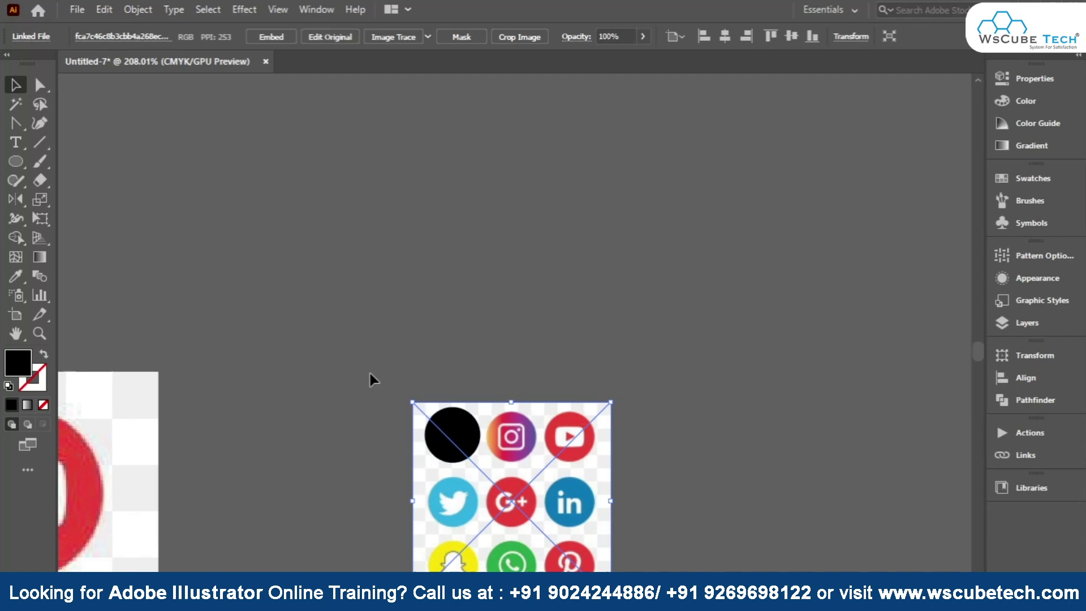
key(ctrl+shift+b)
key(ctrl+y)
key(ctrl+y)
key(ctrl+y)
key(ctrl+y)
key(ctrl+shift+b)
click(384, 388)
- Embed the social-icons image and rasterize it
click(545, 509)
click(290, 41)
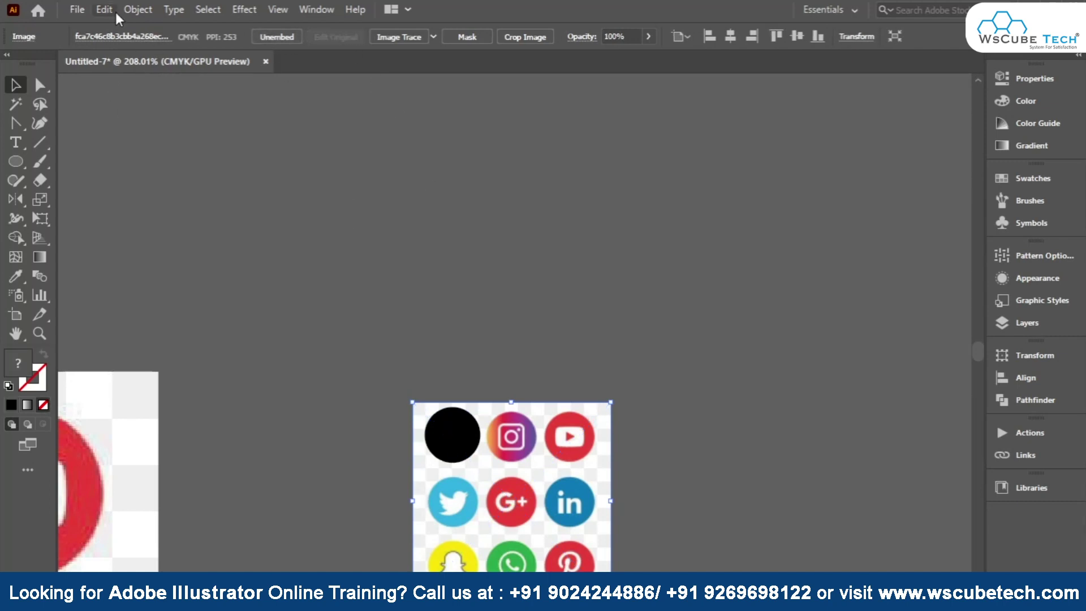
click(138, 10)
click(213, 247)
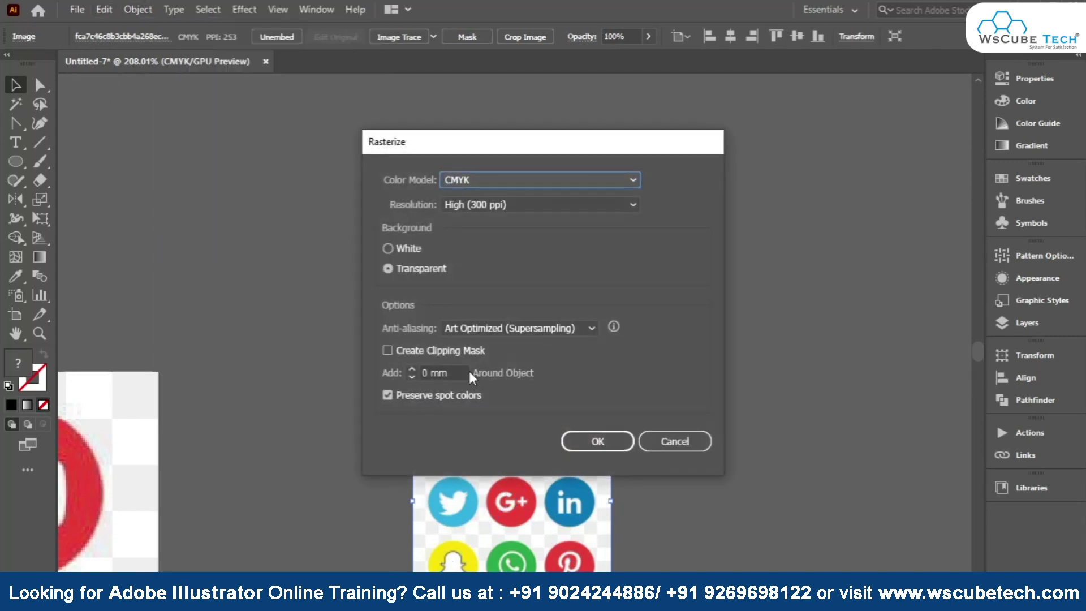
click(598, 441)
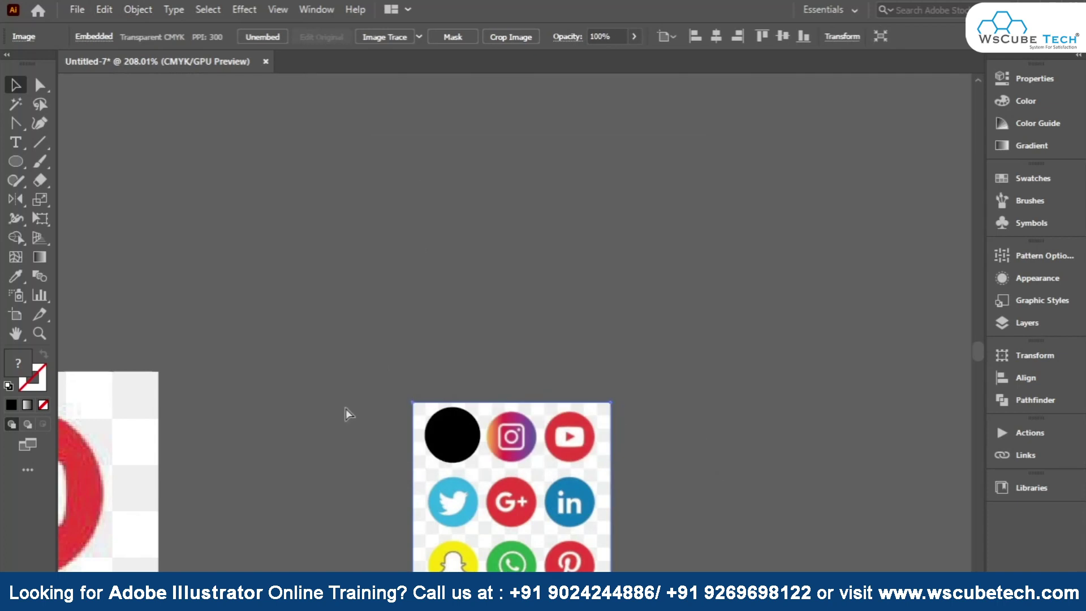
- Clip the rasterized image to the black circle, leaving a circular Facebook icon
key(ctrl+y)
key(ctrl+y)
shift+click(460, 444)
key(ctrl+7)
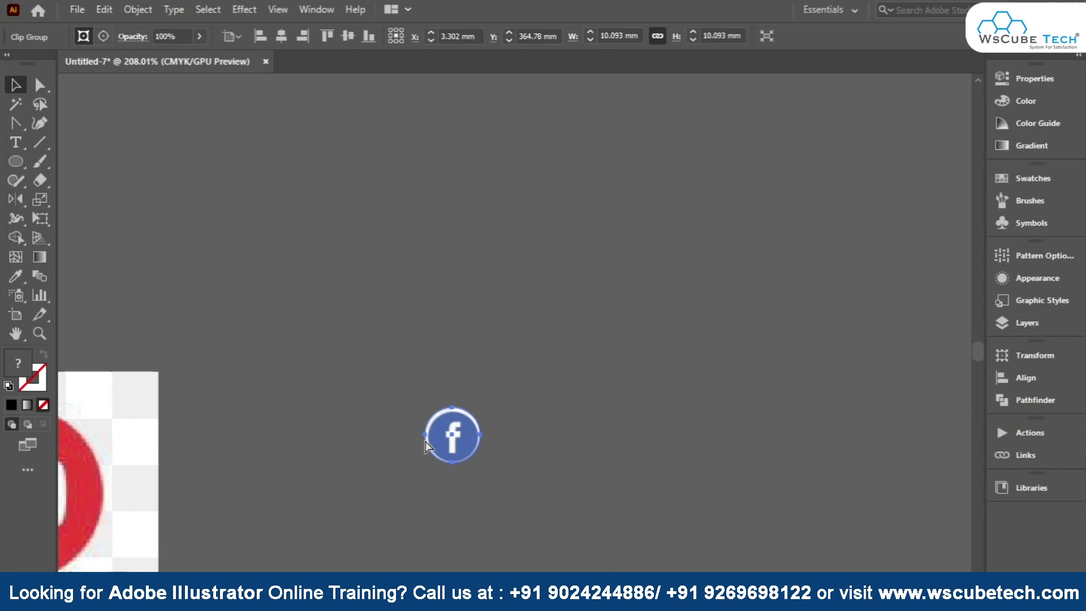
click(376, 413)
scroll(377, 413, up, 3)
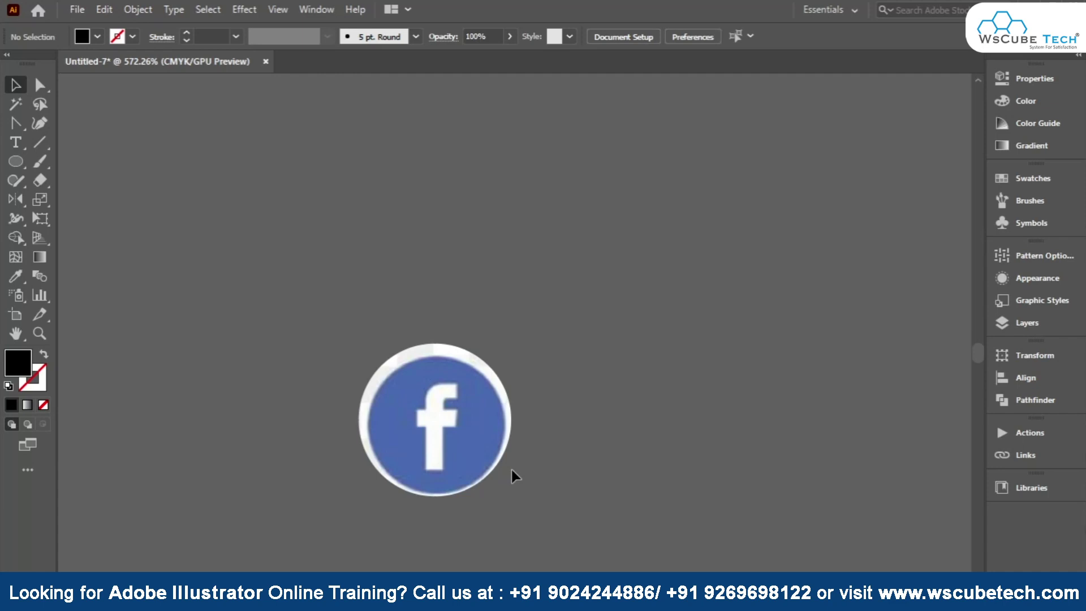
- Inside the Facebook clip group, nudge the image up and shift the circular mask
click(448, 447)
double_click(460, 391)
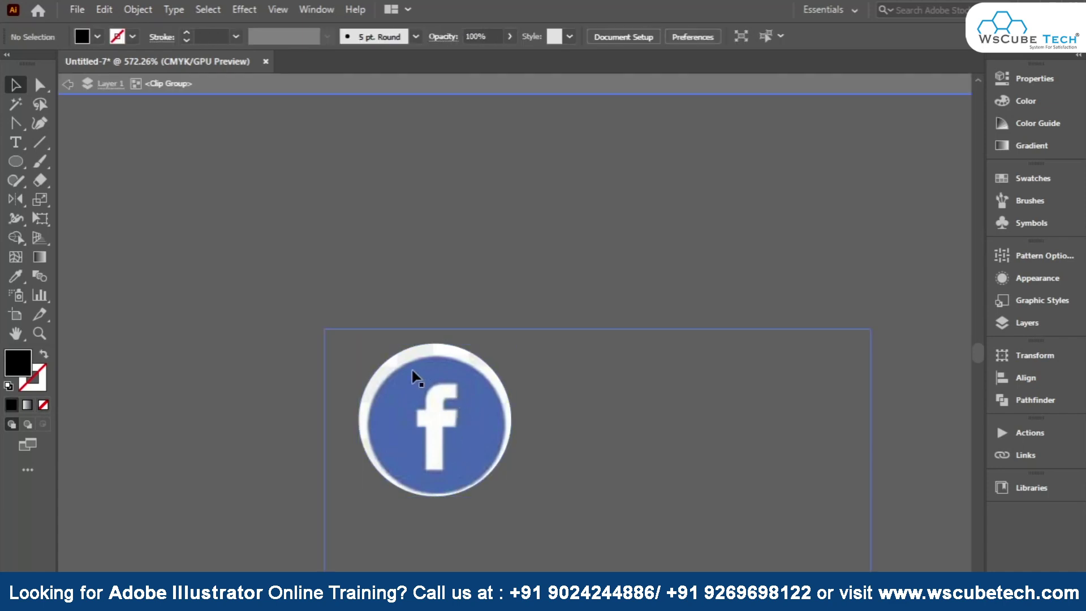
click(382, 362)
key(Up)
drag(427, 404, 430, 415)
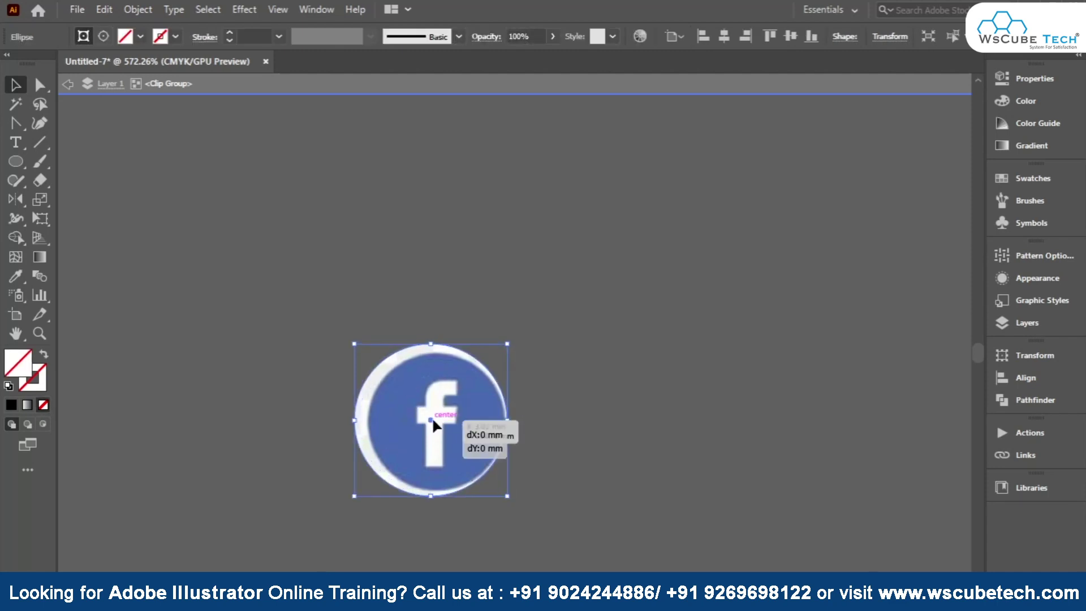
drag(432, 420, 436, 424)
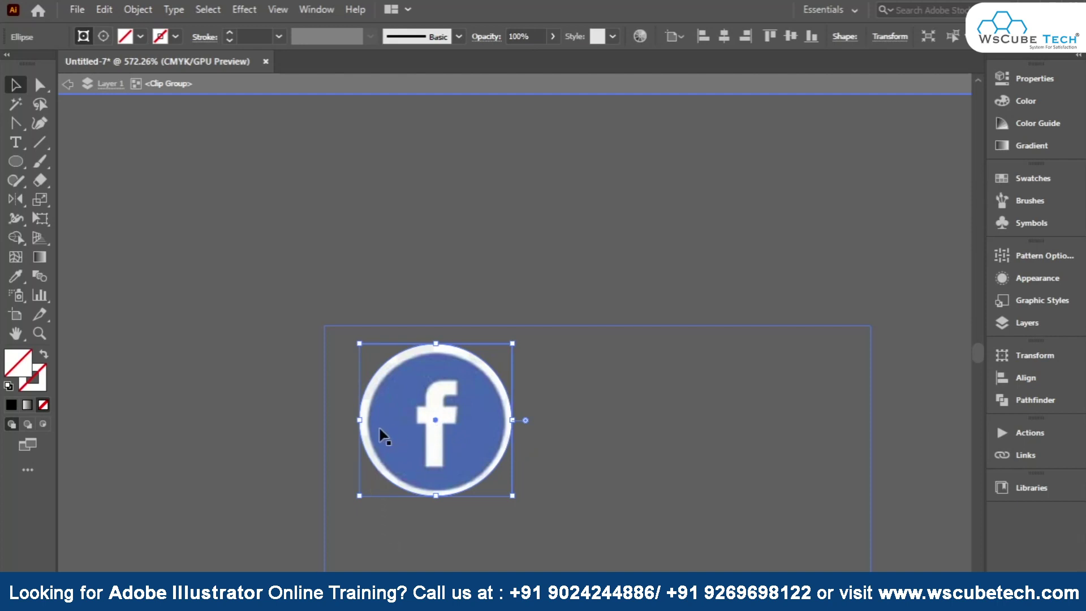
- Enlarge and centre the Facebook image so it fills the circle, then exit isolation mode
shift+click(350, 367)
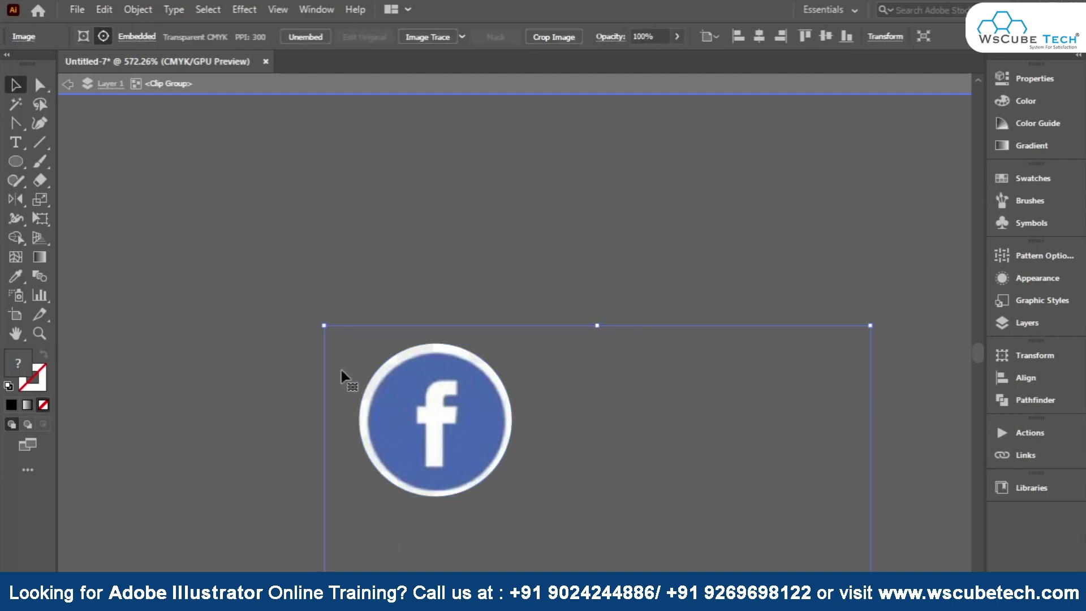
drag(320, 330, 302, 304)
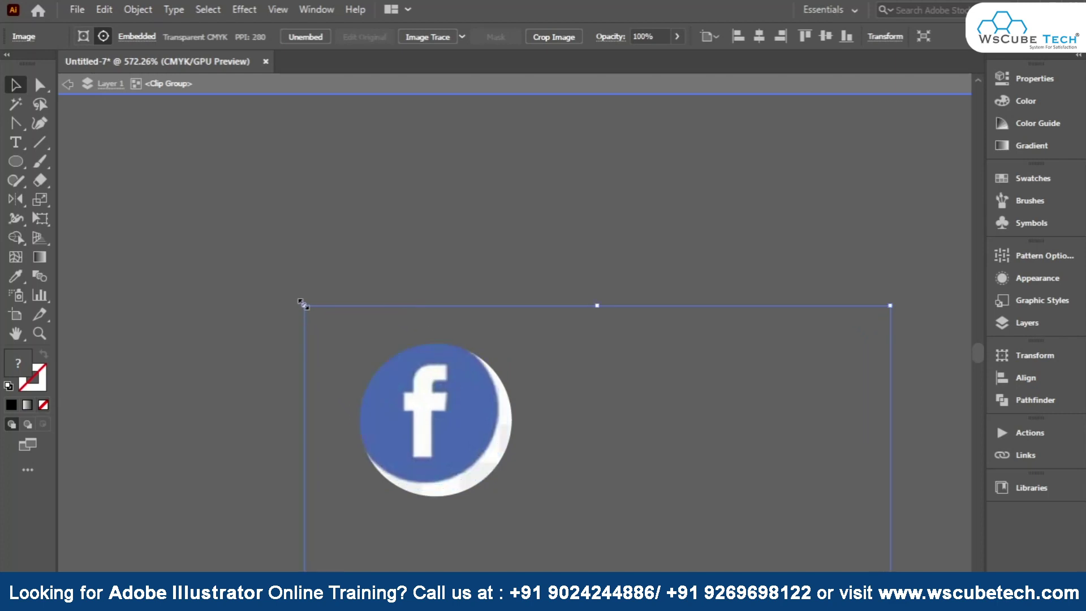
drag(396, 411, 407, 423)
drag(304, 315, 291, 294)
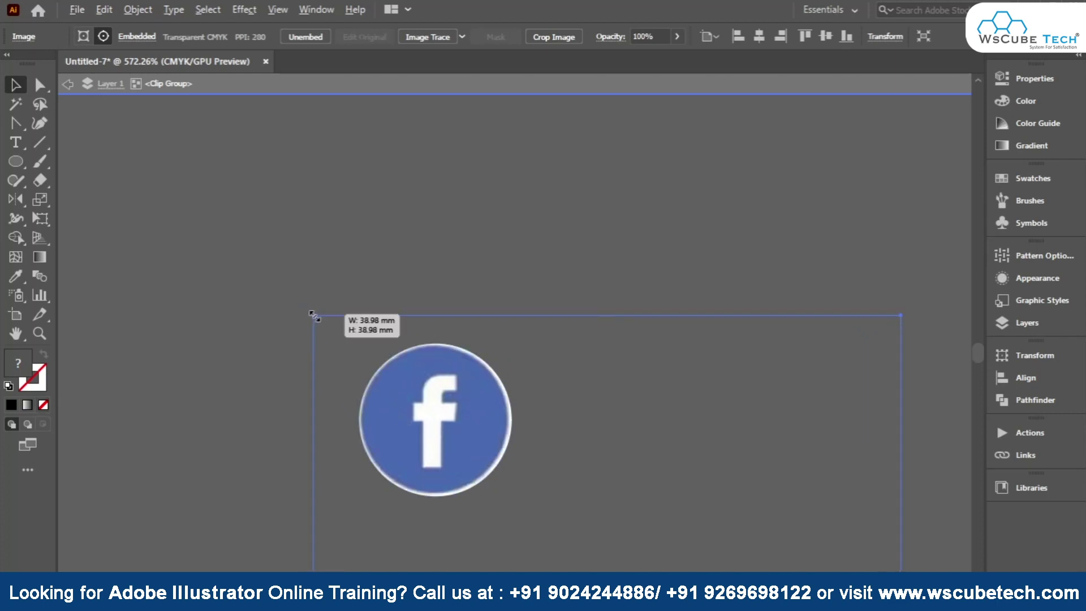
drag(375, 402, 383, 415)
drag(388, 415, 396, 416)
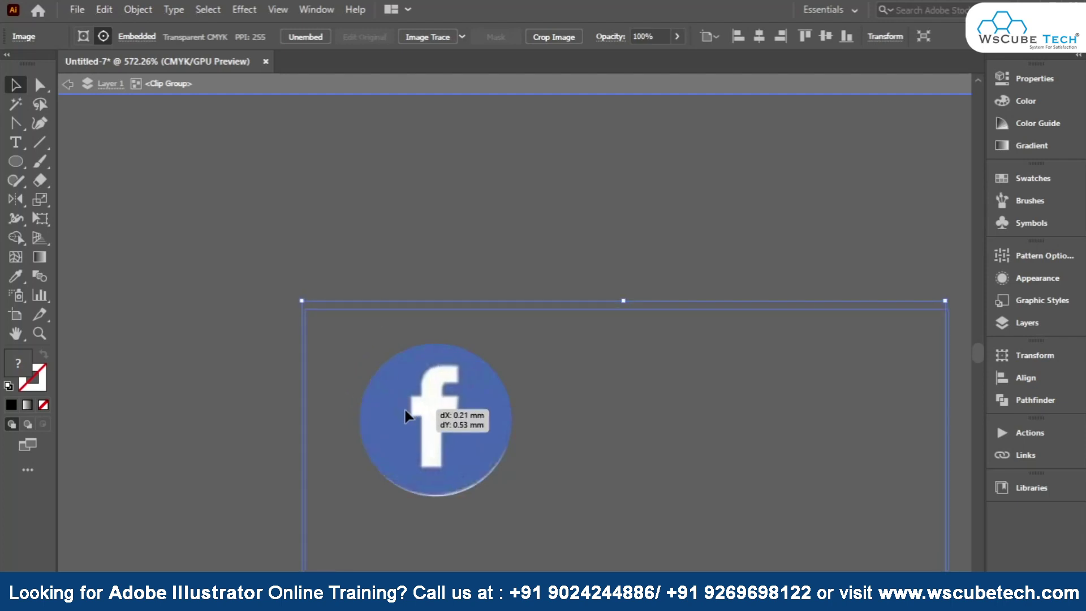
drag(405, 417, 396, 413)
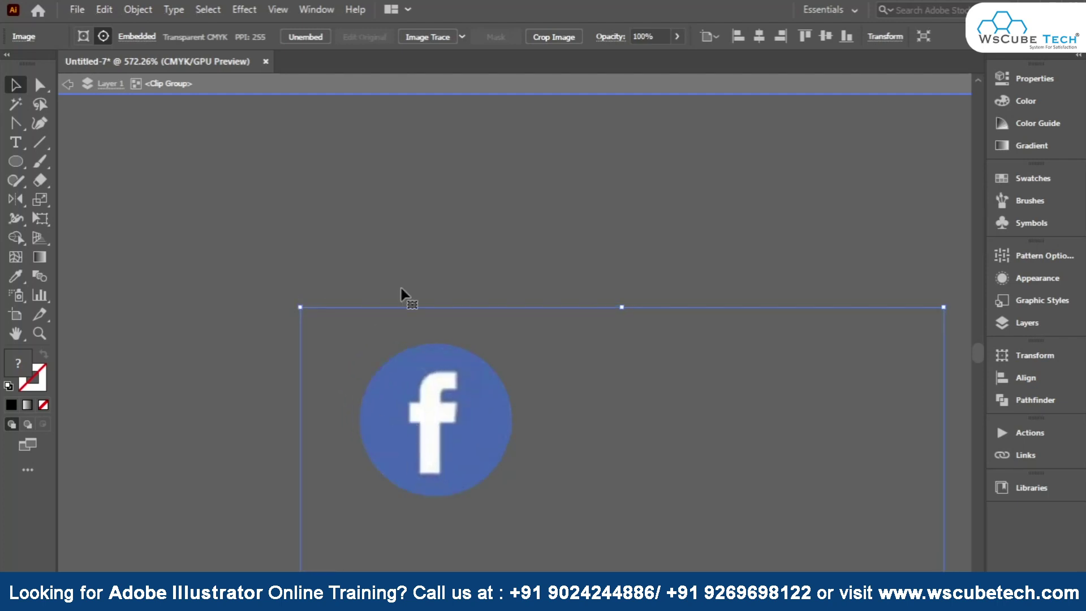
click(419, 235)
double_click(298, 216)
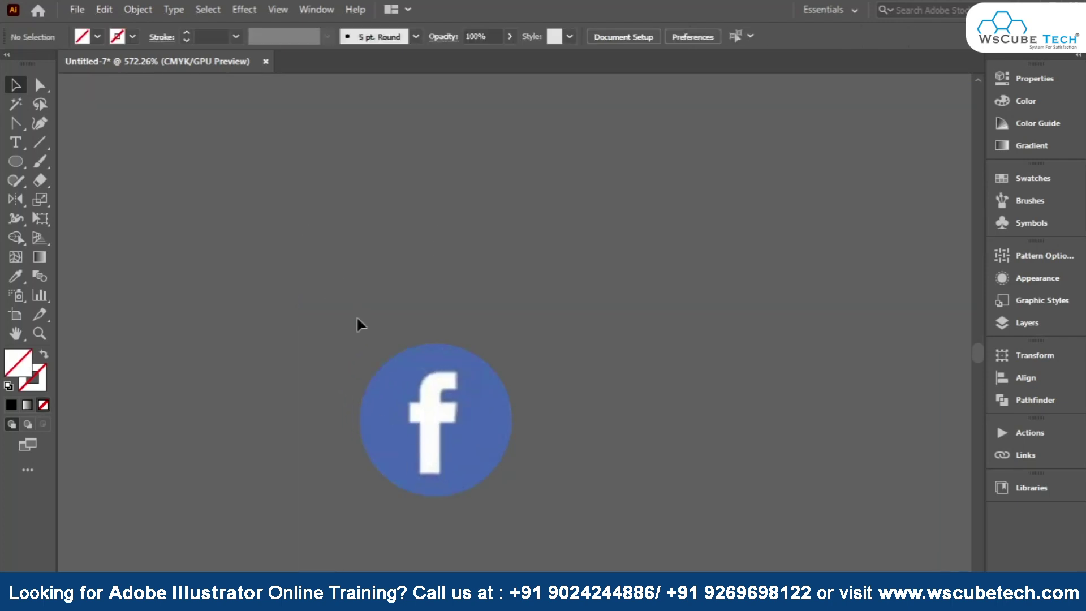
key(ctrl+0)
- Duplicate the Facebook icon below the flyer
scroll(411, 515, down, 5)
scroll(333, 498, down, 2)
drag(325, 419, 347, 295)
scroll(348, 297, up, 5)
click(409, 402)
click(345, 311)
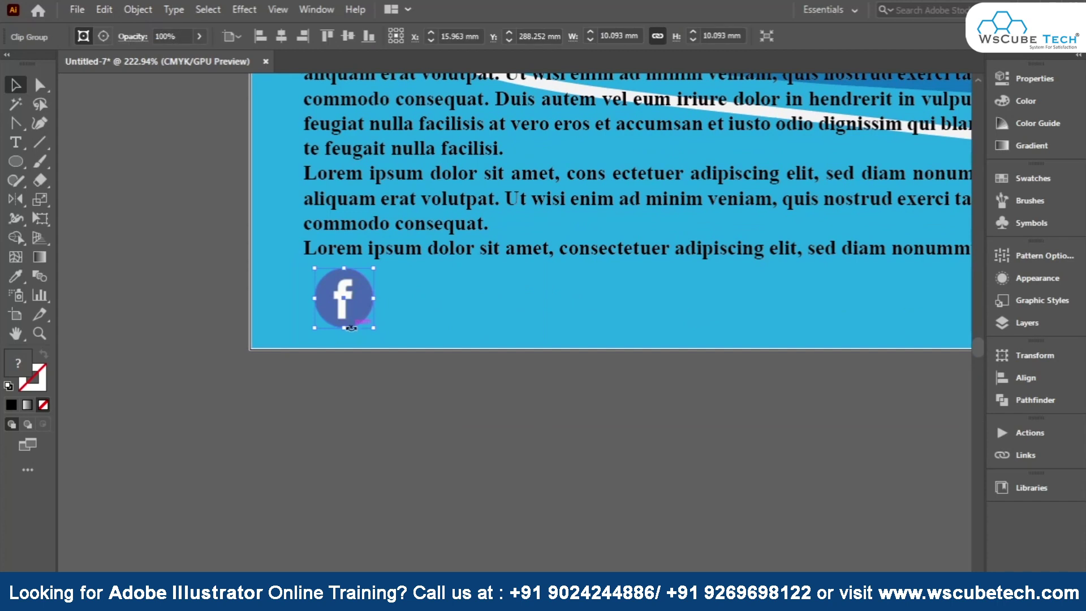
click(366, 319)
alt+drag(358, 320, 342, 535)
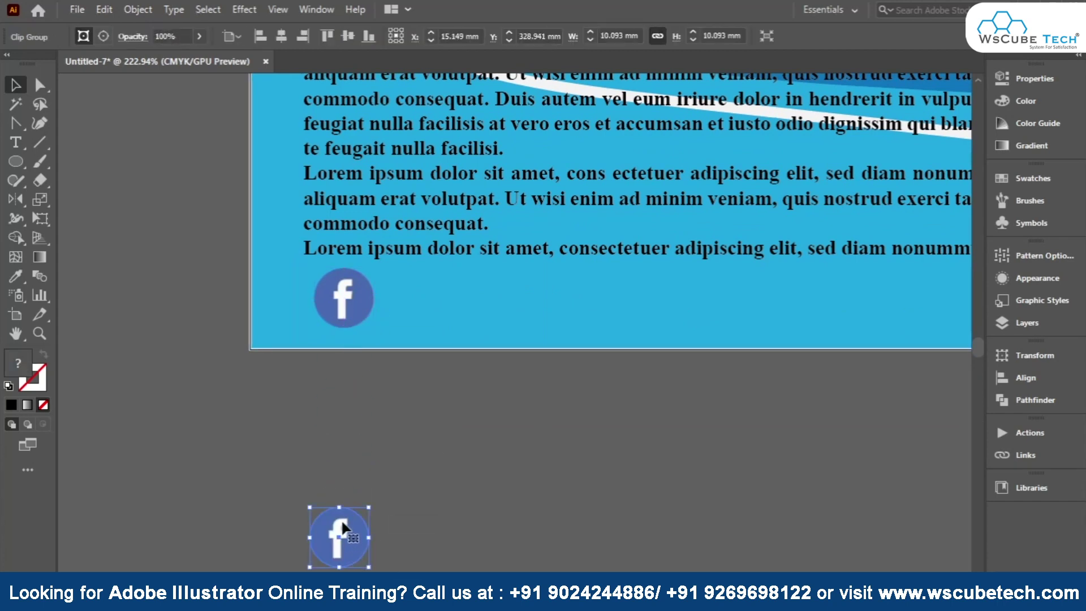
drag(344, 527, 347, 519)
- Slide the copy's image to show Instagram and move it into the icon row
double_click(363, 541)
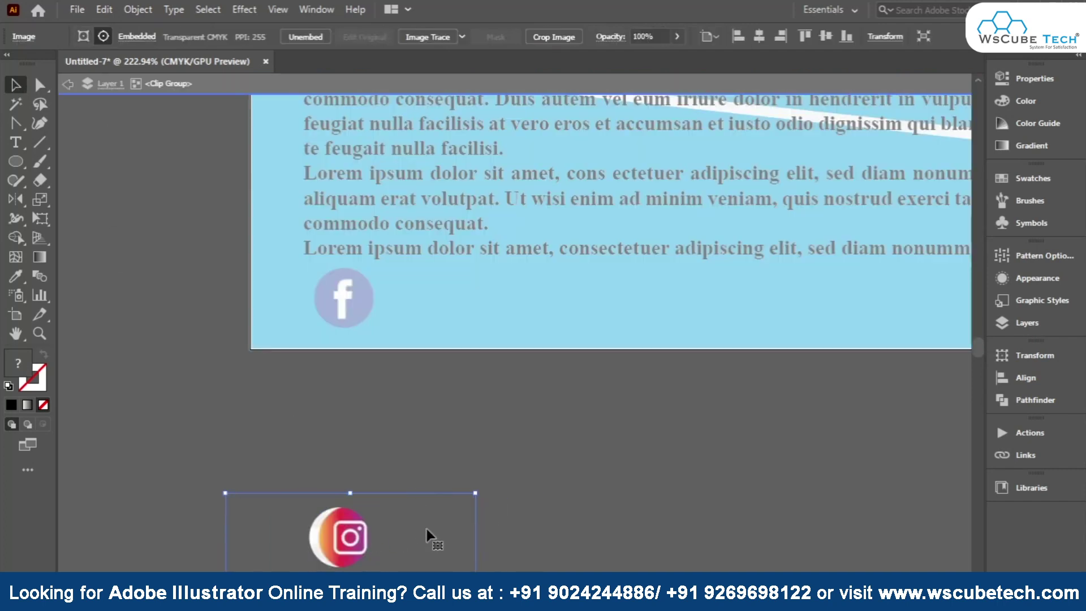
drag(468, 521, 422, 528)
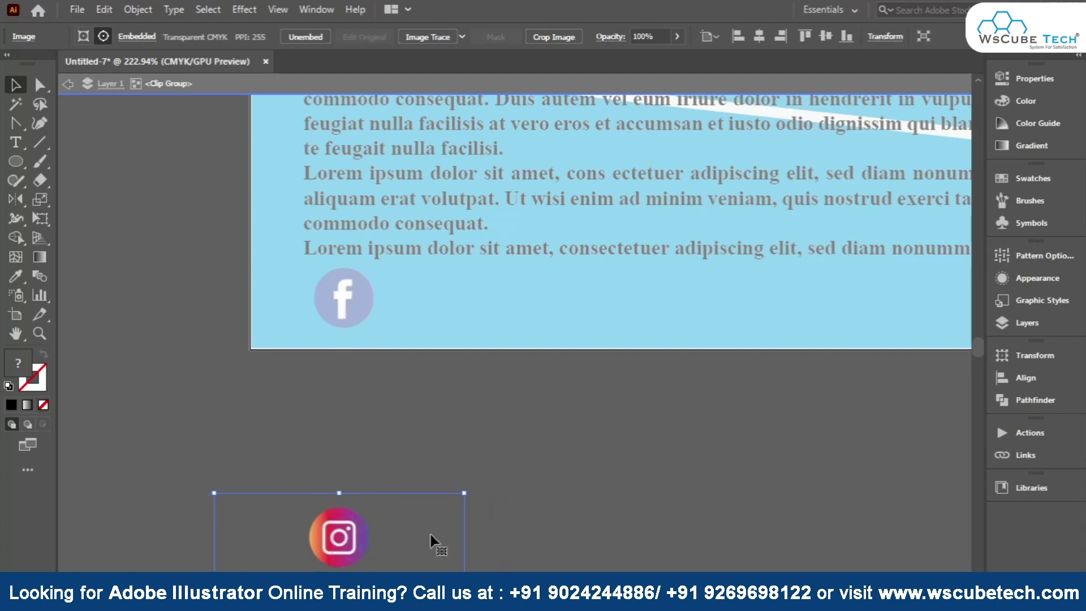
double_click(439, 453)
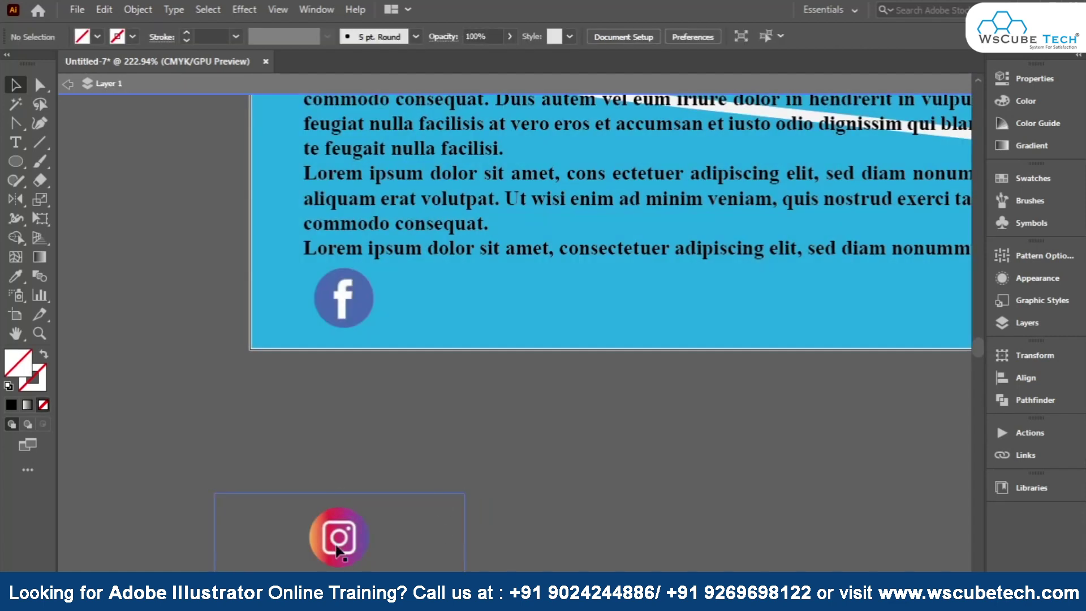
mouse_move(333, 547)
mouse_down()
mouse_move(423, 362)
mouse_move(488, 313)
mouse_move(478, 469)
mouse_move(389, 516)
mouse_move(423, 530)
mouse_up()
- Make a YouTube icon copy and place it beside Instagram
double_click(389, 515)
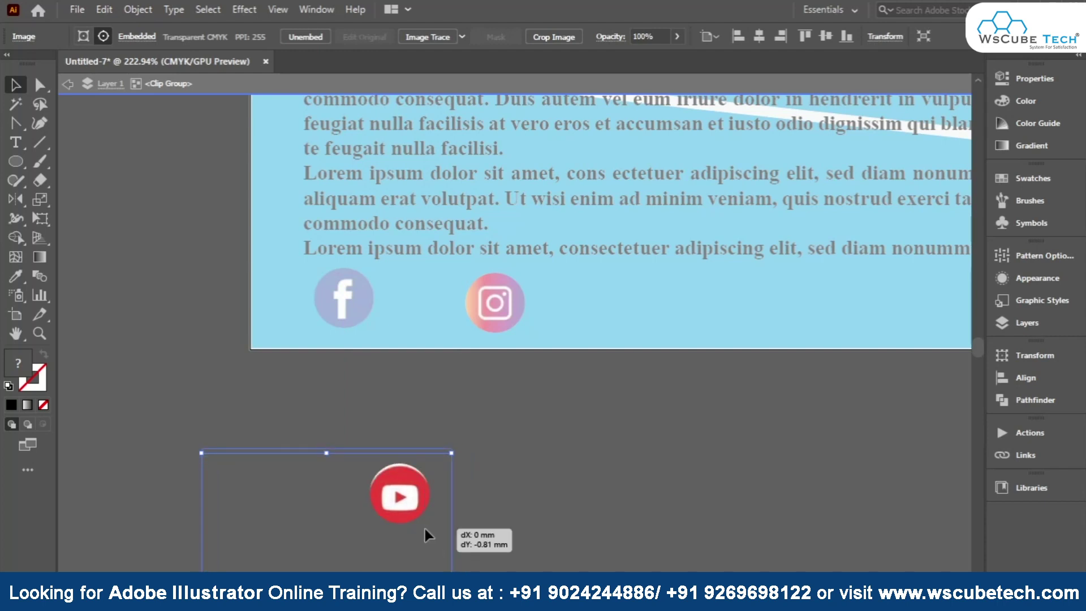
click(521, 500)
double_click(519, 495)
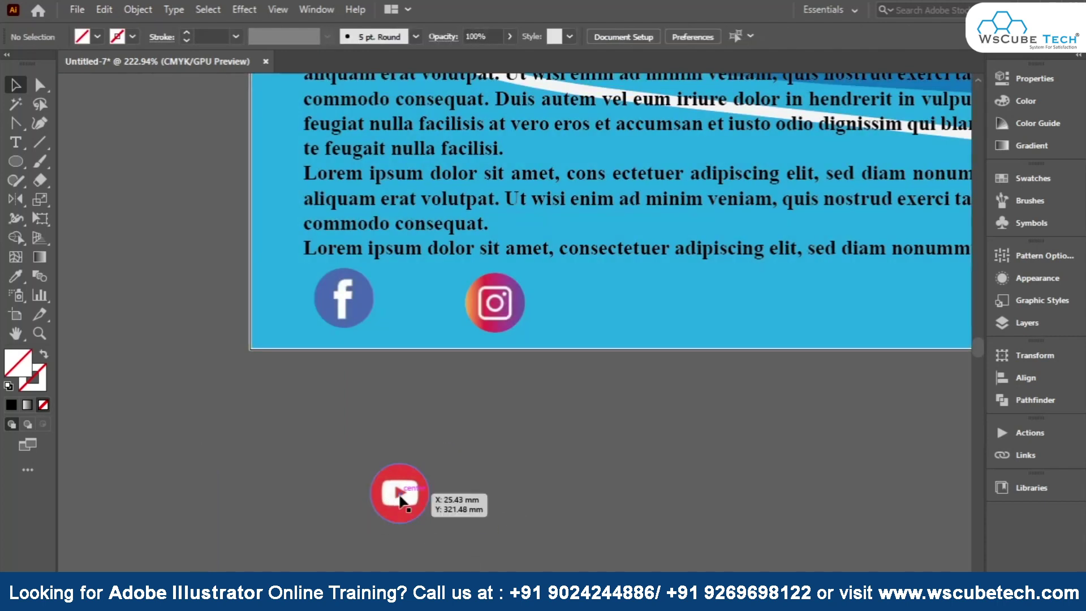
alt+drag(400, 500, 655, 309)
- Turn the leftover icon into a centred Twitter icon
click(415, 509)
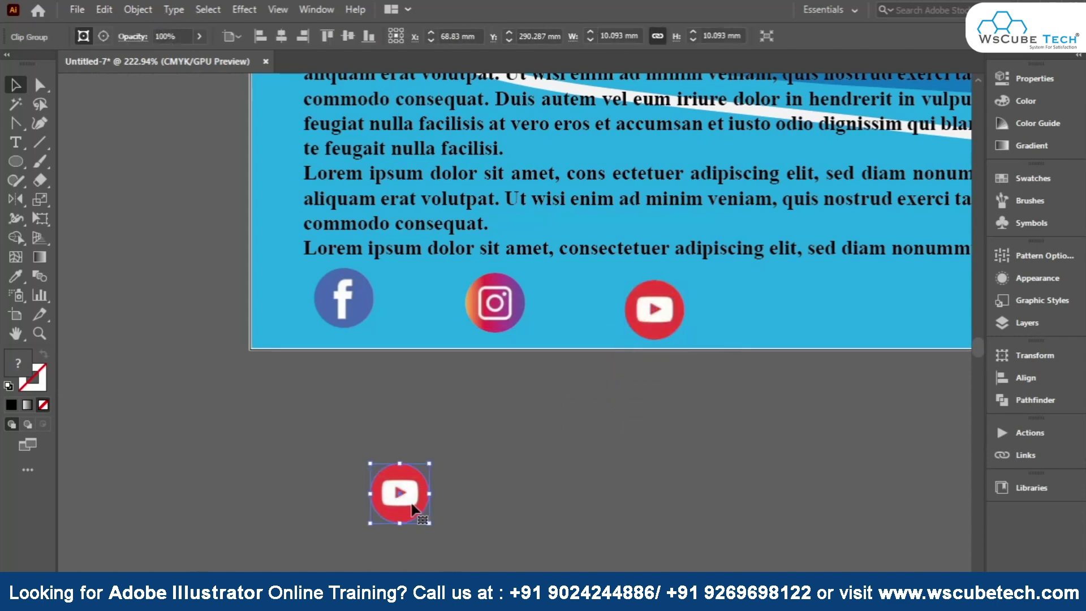
double_click(413, 512)
drag(443, 537, 516, 381)
click(557, 328)
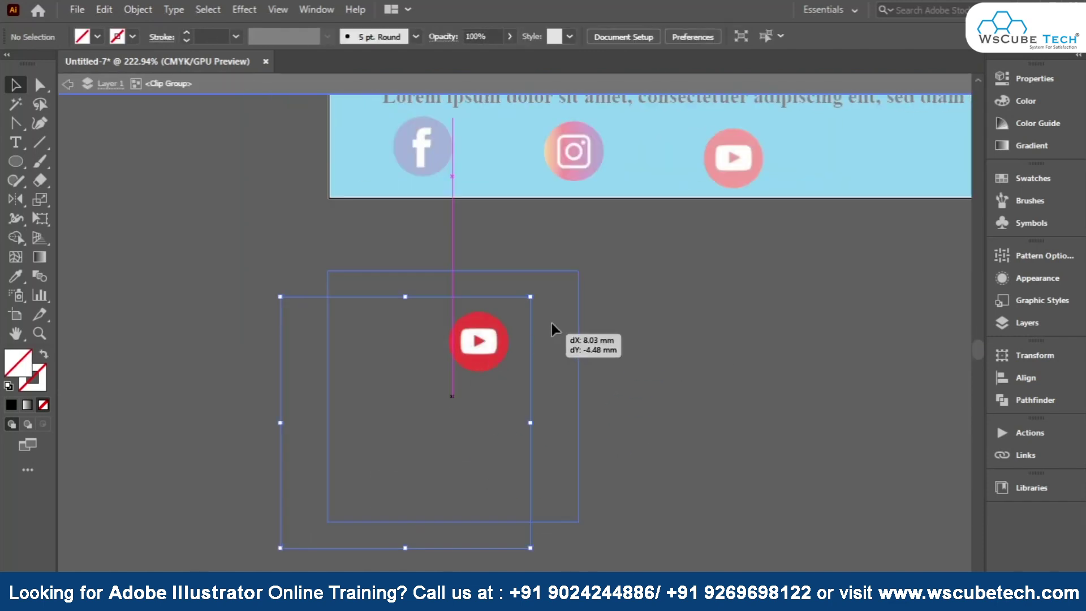
drag(599, 374, 601, 368)
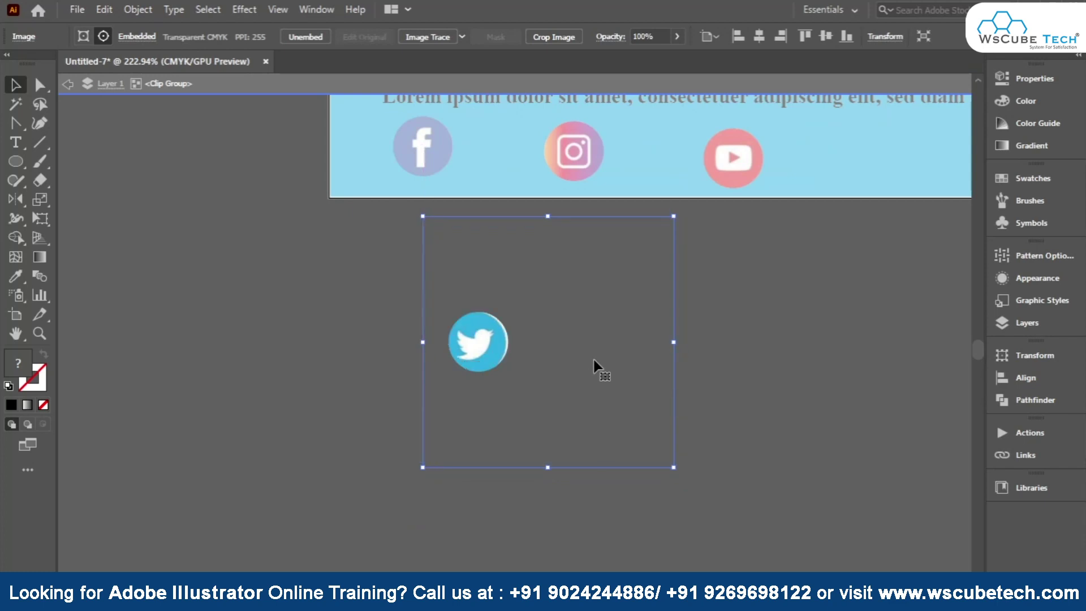
drag(601, 368, 598, 368)
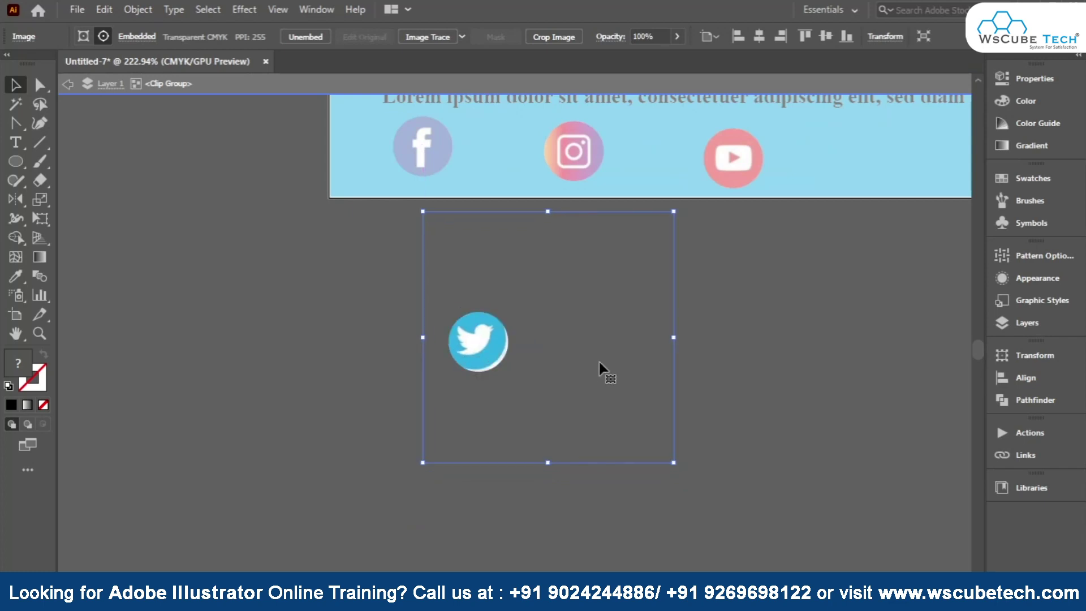
double_click(534, 517)
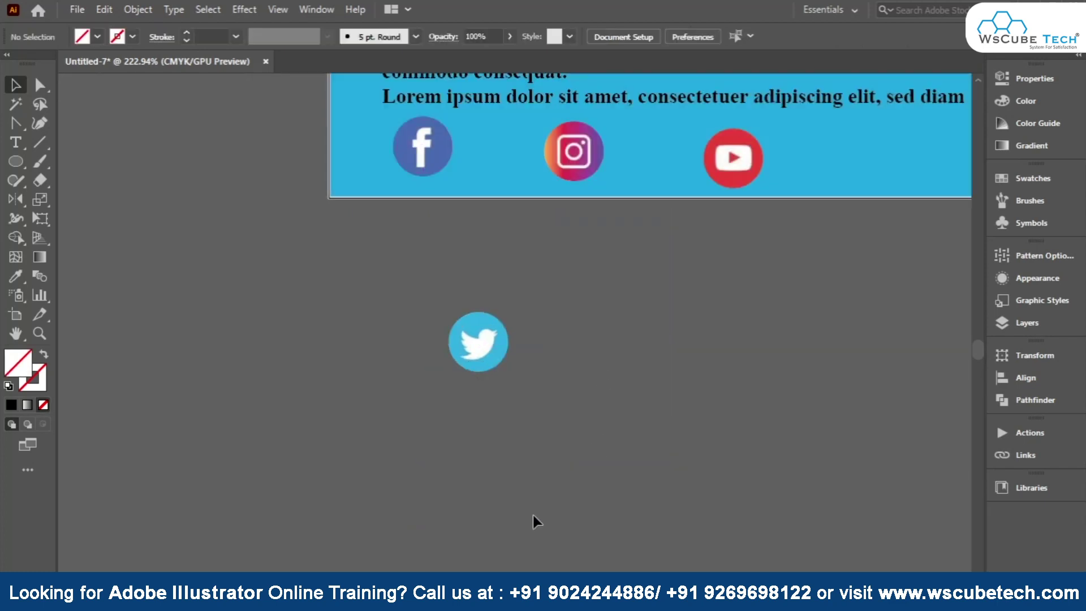
- Delete the three unused social icon sheets
key(ctrl+minus)
key(ctrl+minus)
key(ctrl+minus)
scroll(305, 432, down, 3)
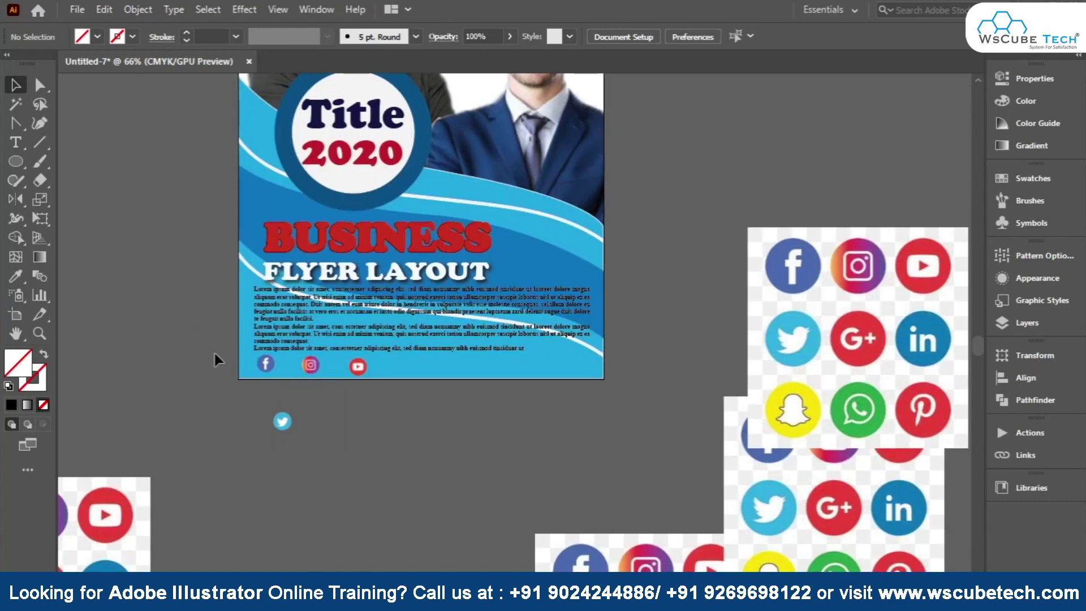
click(740, 520)
key(Delete)
click(785, 341)
key(Delete)
click(72, 523)
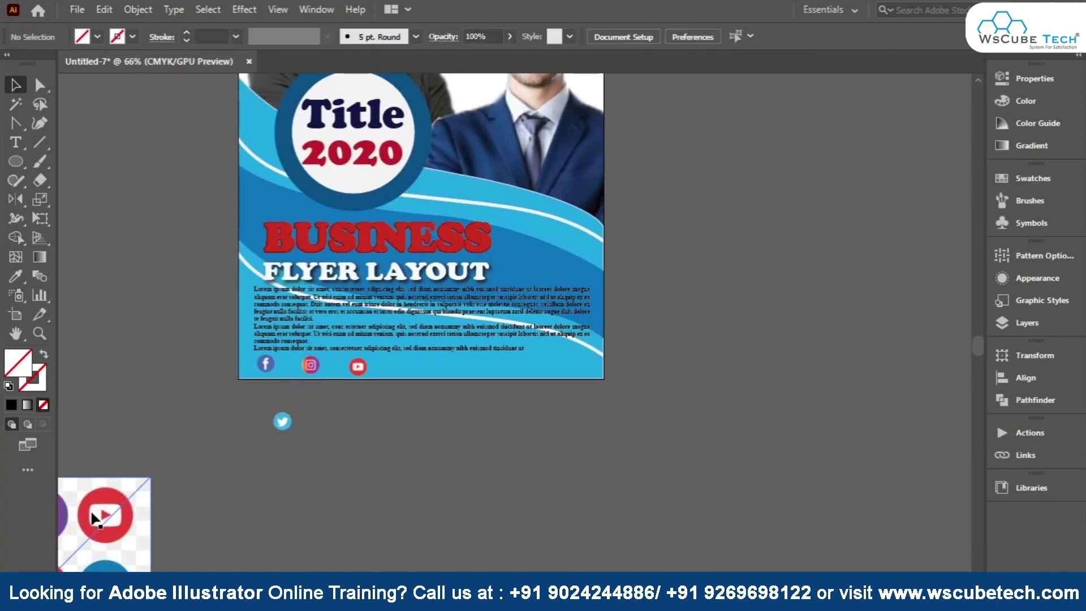
key(Delete)
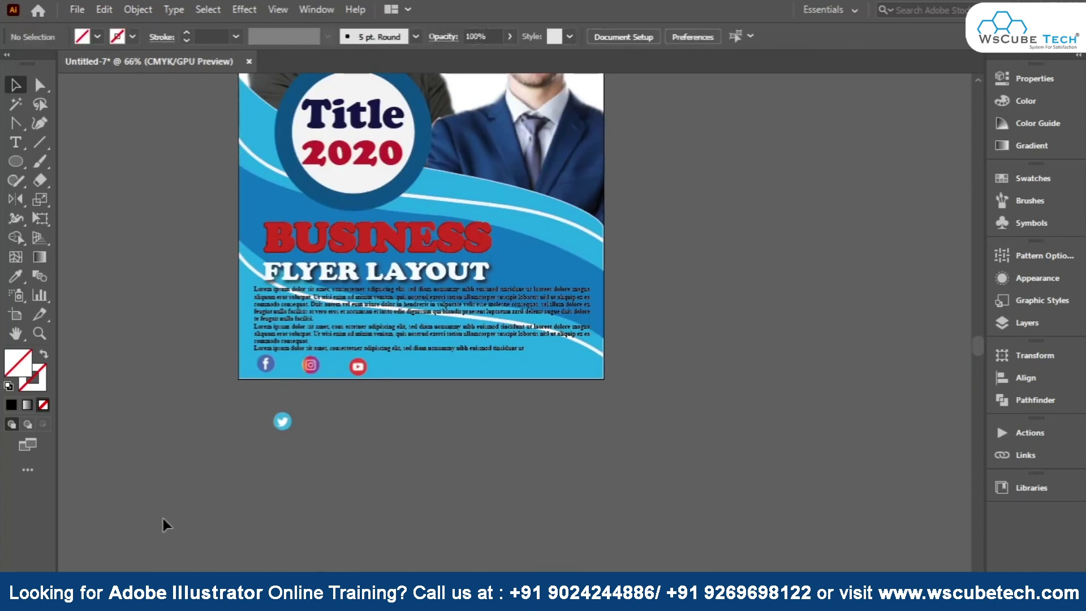
- Move the Twitter icon into the flyer's bottom row
drag(282, 426, 494, 364)
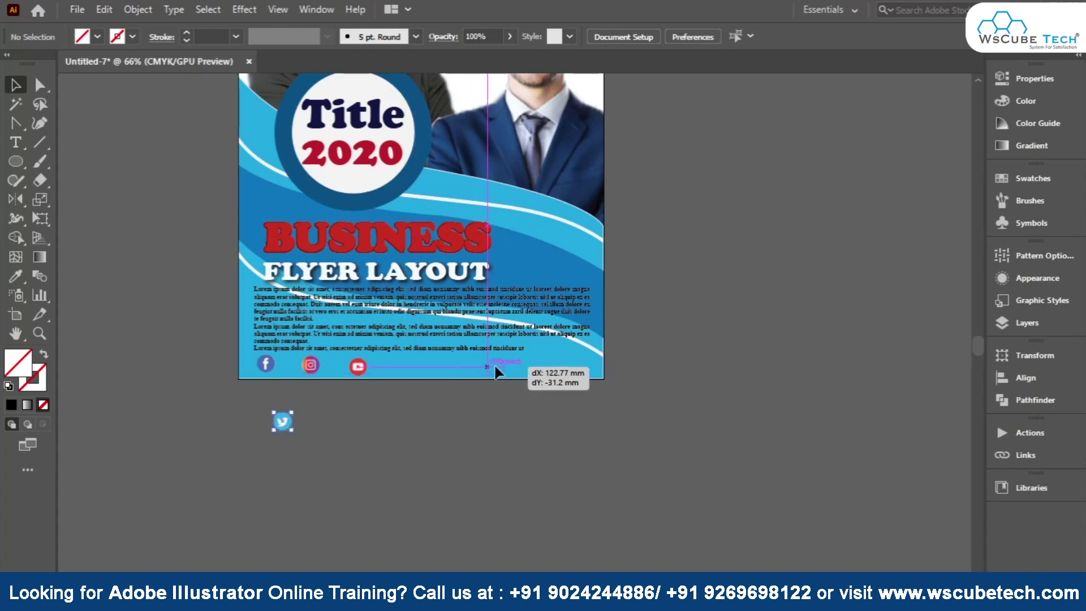
click(474, 426)
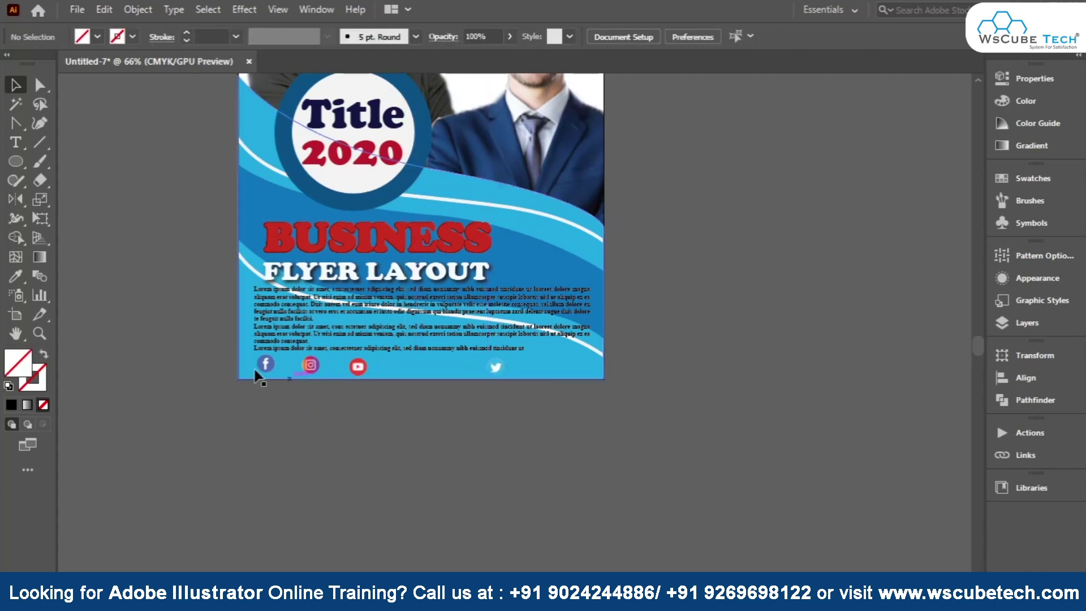
scroll(249, 396, up, 3)
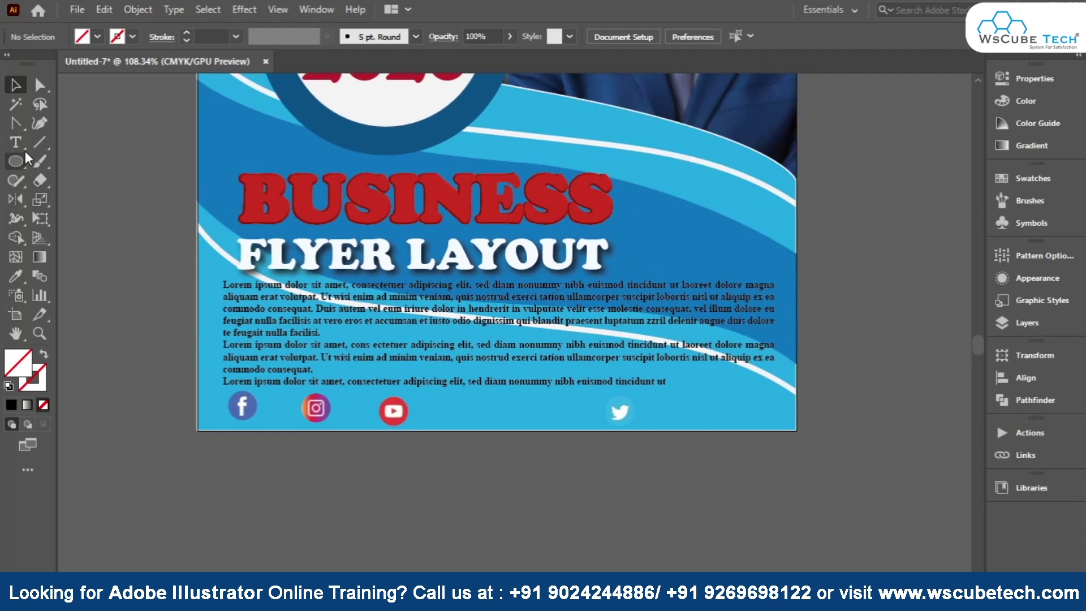
- Draw a dark blue rectangle across the flyer's bottom strip
drag(15, 160, 90, 161)
drag(167, 444, 820, 390)
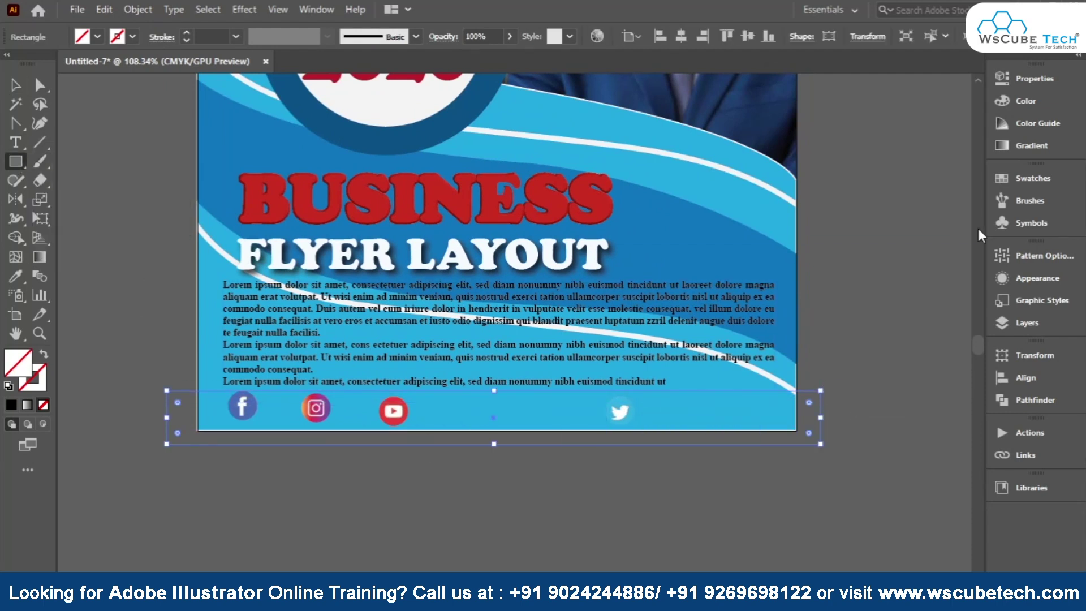
click(1023, 178)
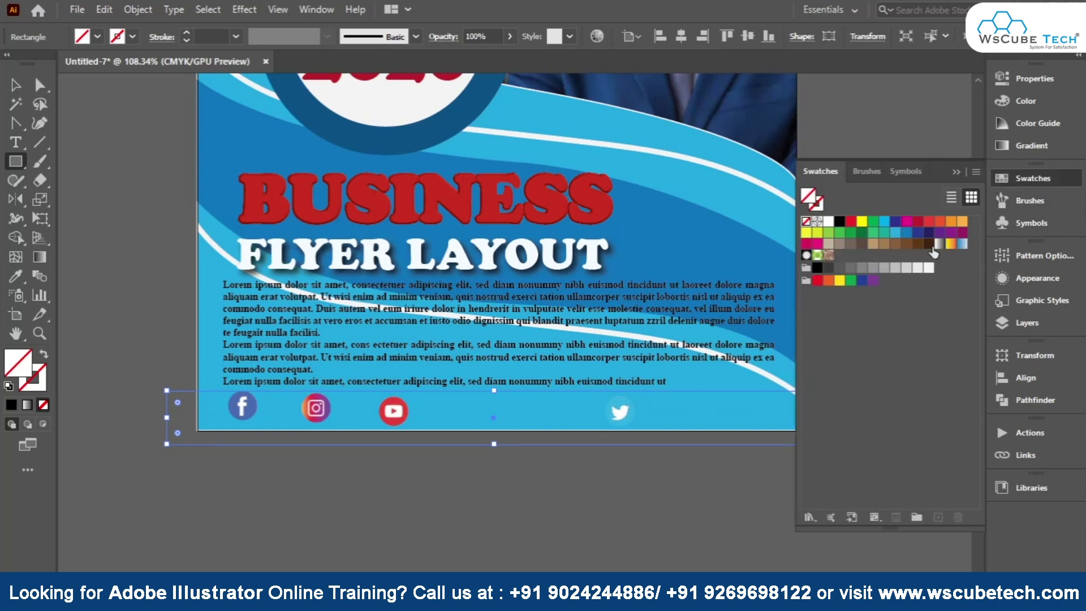
click(918, 233)
click(16, 85)
click(219, 447)
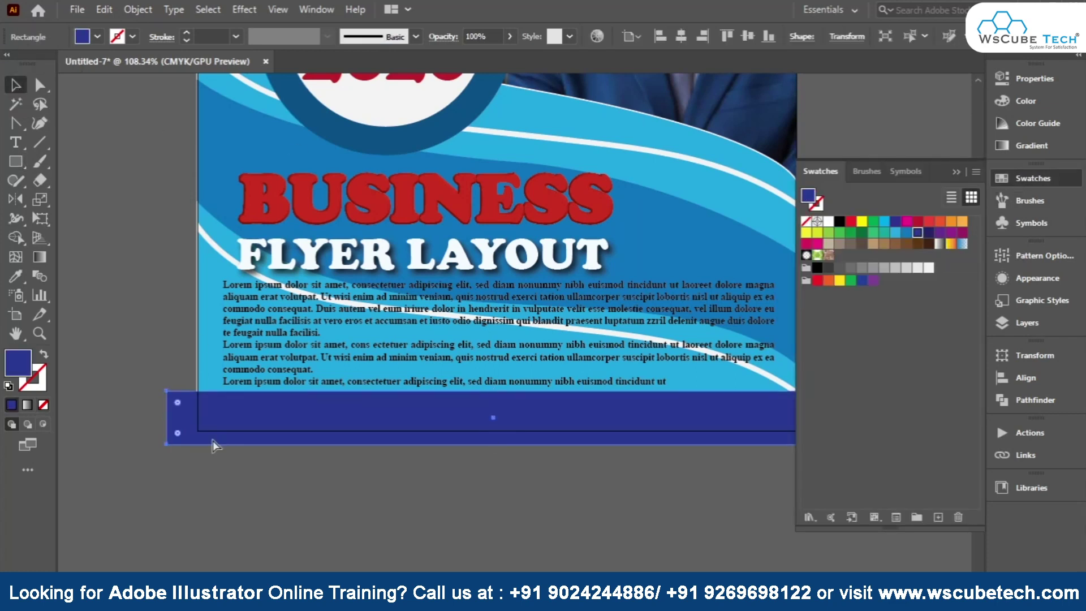
- Fit the dark blue footer to the artboard edges and move the Twitter icon right
key(ctrl+p)
click(752, 534)
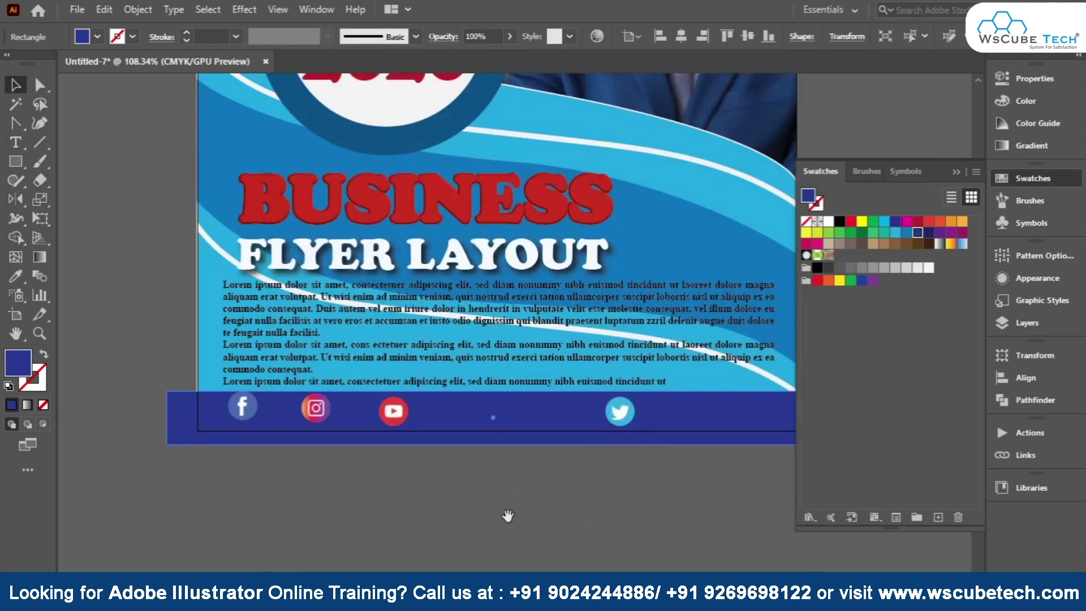
drag(507, 515, 412, 403)
click(957, 172)
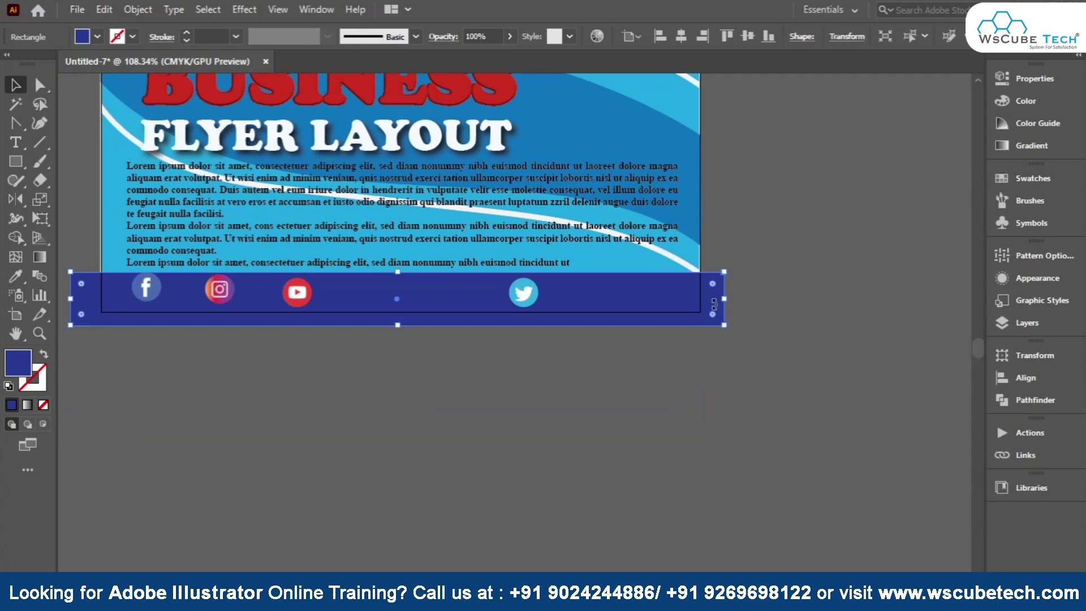
drag(725, 300, 701, 300)
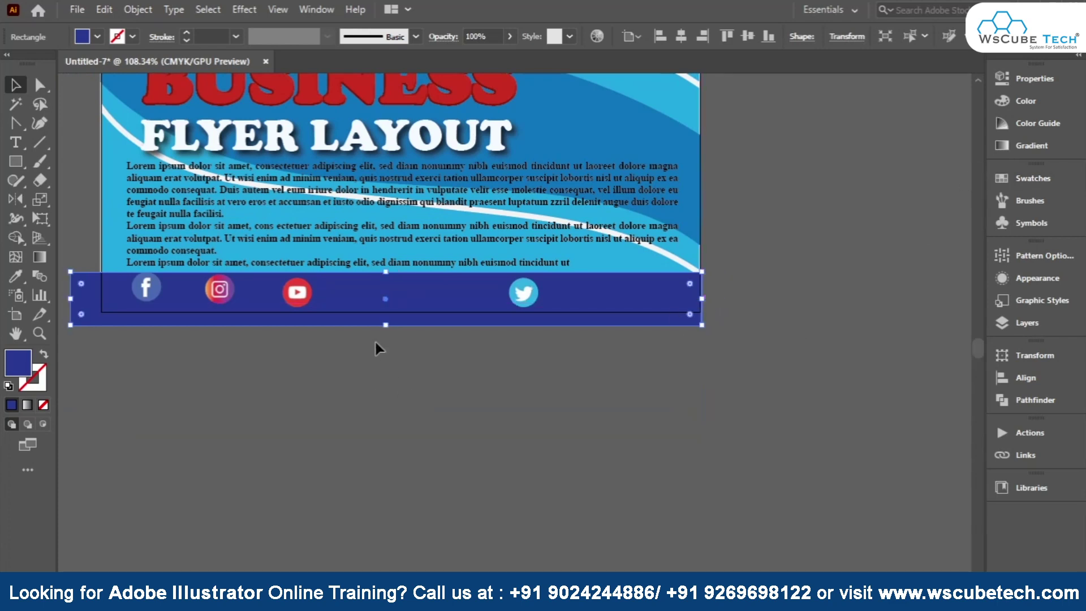
drag(386, 327, 386, 311)
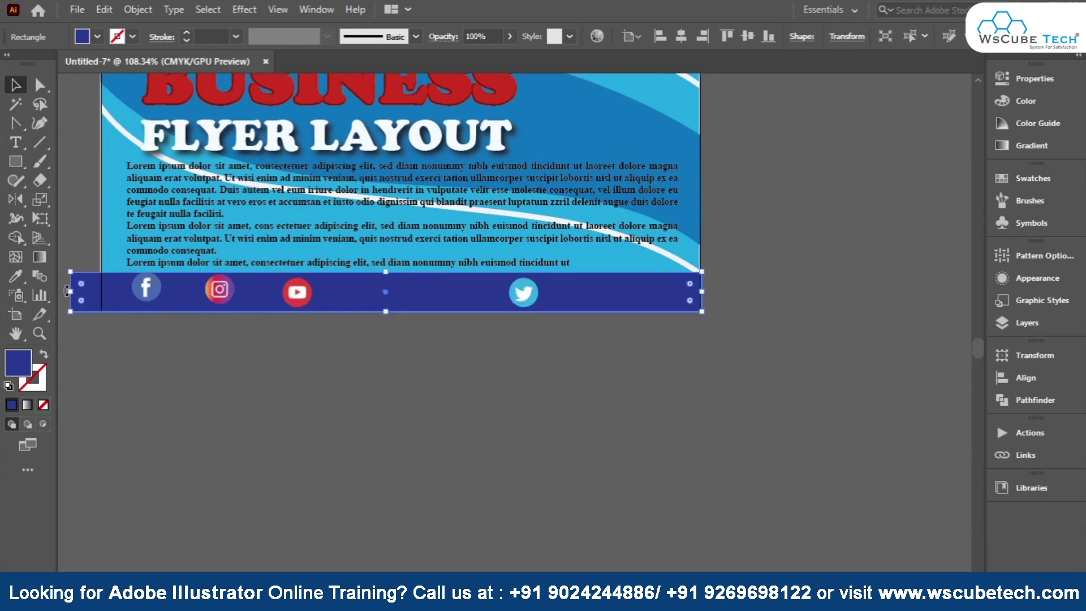
drag(66, 290, 101, 290)
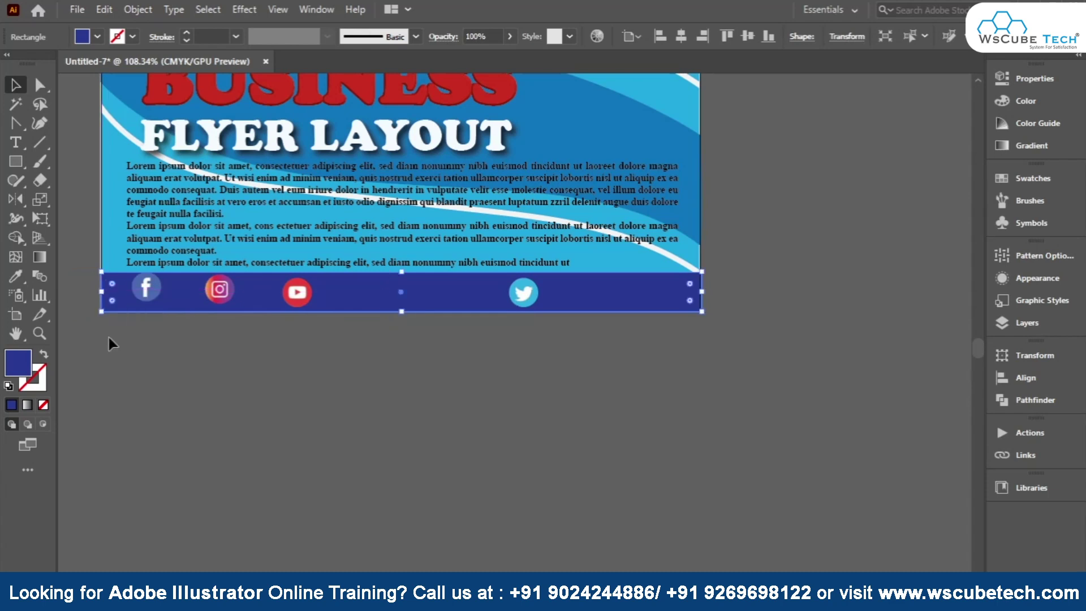
click(109, 337)
drag(215, 358, 297, 411)
mouse_move(613, 361)
mouse_down()
mouse_move(701, 361)
mouse_move(651, 362)
mouse_up()
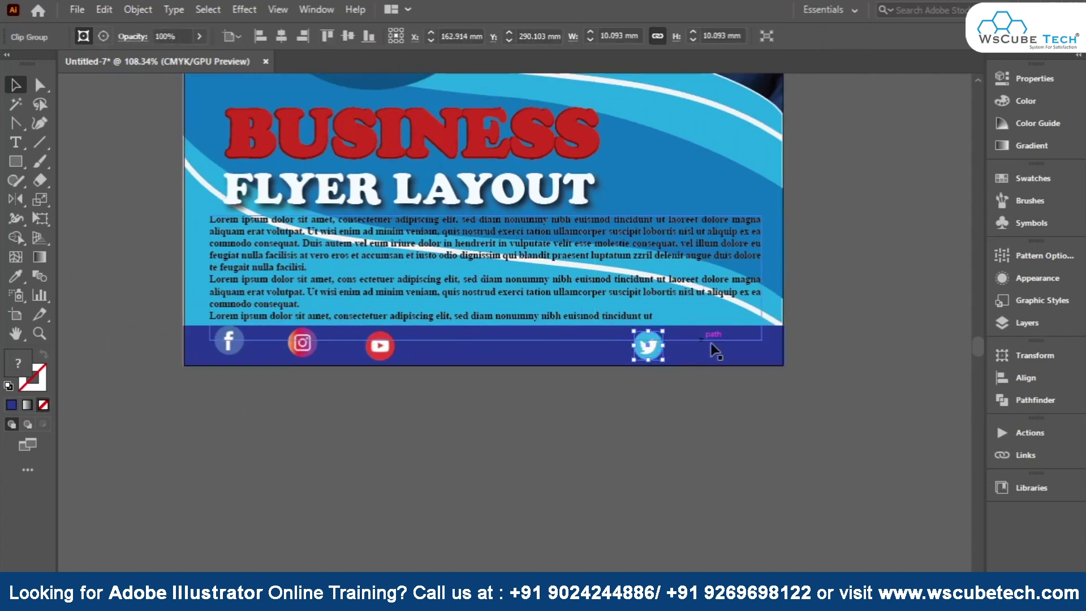
- Spread the YouTube and Instagram icons apart, then select all four and centre them vertically
drag(387, 360, 497, 358)
drag(303, 354, 354, 357)
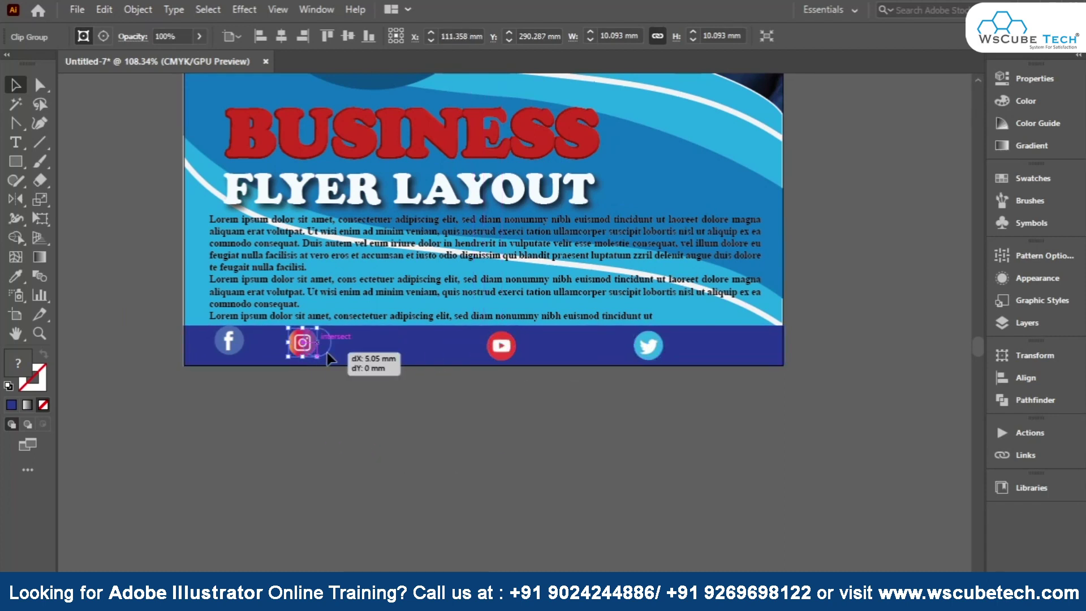
drag(326, 443, 238, 365)
shift+click(501, 345)
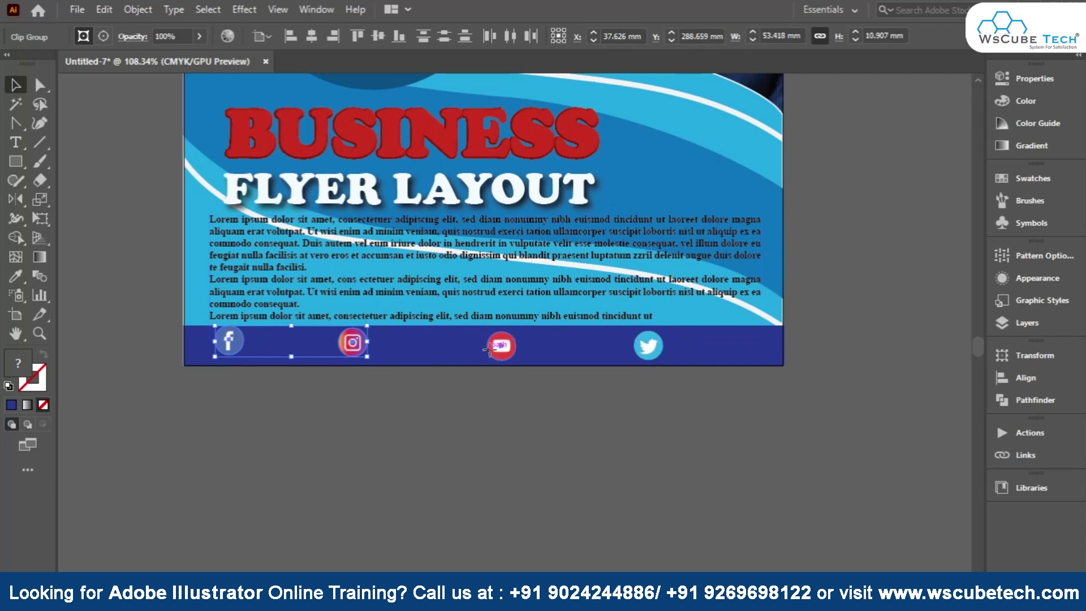
drag(746, 406, 650, 356)
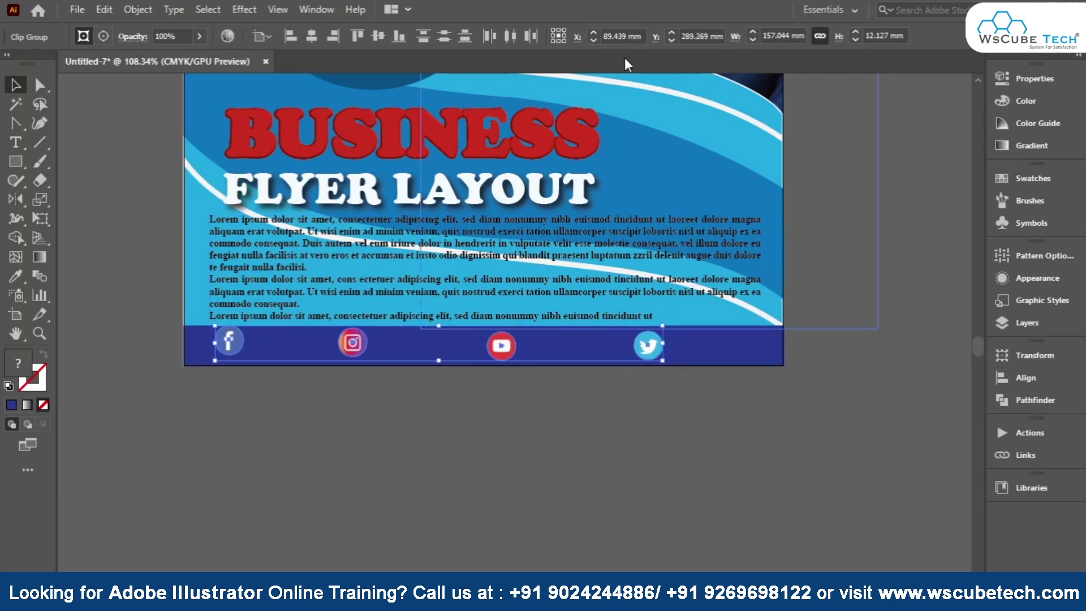
click(377, 35)
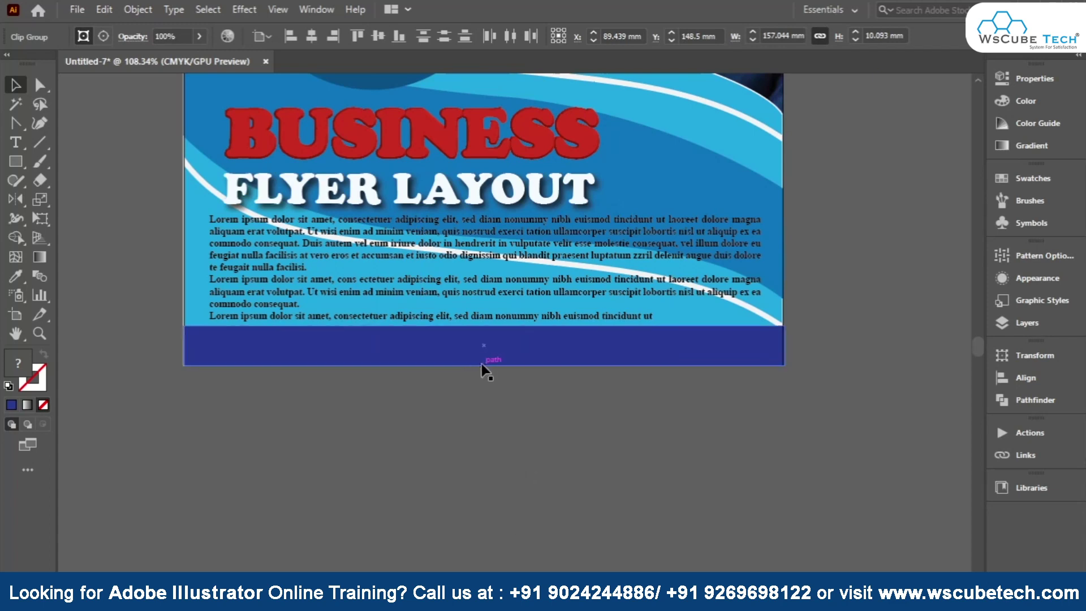
key(ctrl+minus)
key(ctrl+minus)
key(ctrl+minus)
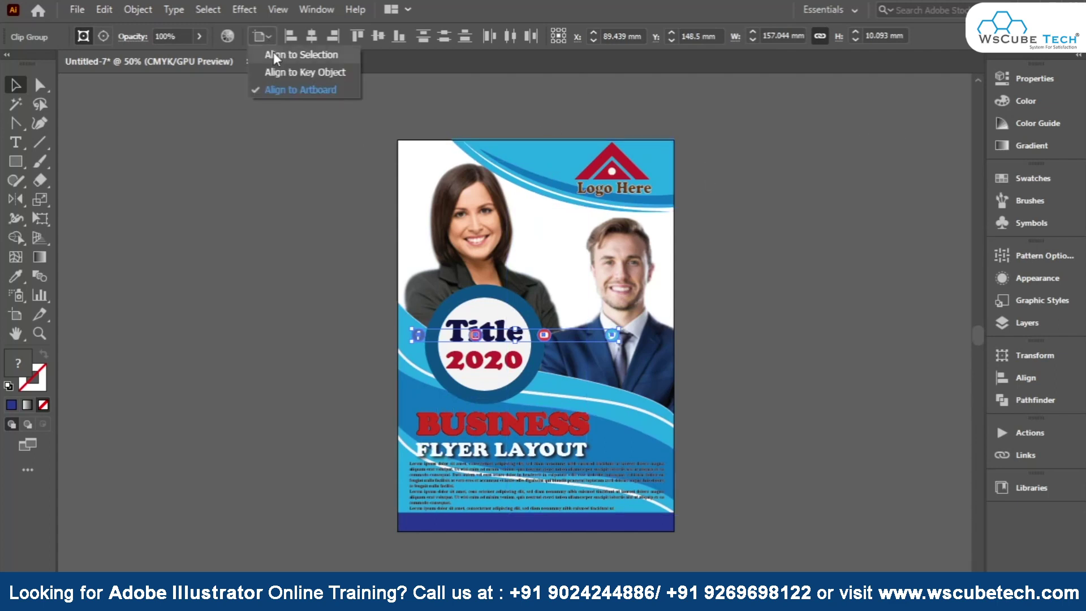
- Align the icons to the selection and move the row into the dark blue footer band
click(273, 52)
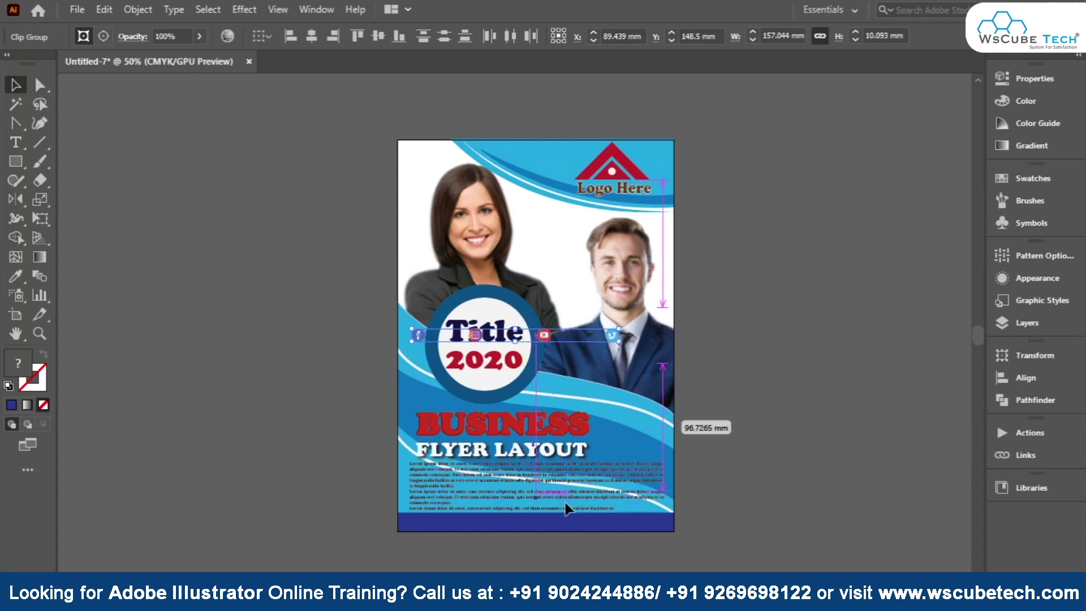
drag(537, 337, 566, 540)
scroll(721, 552, up, 3)
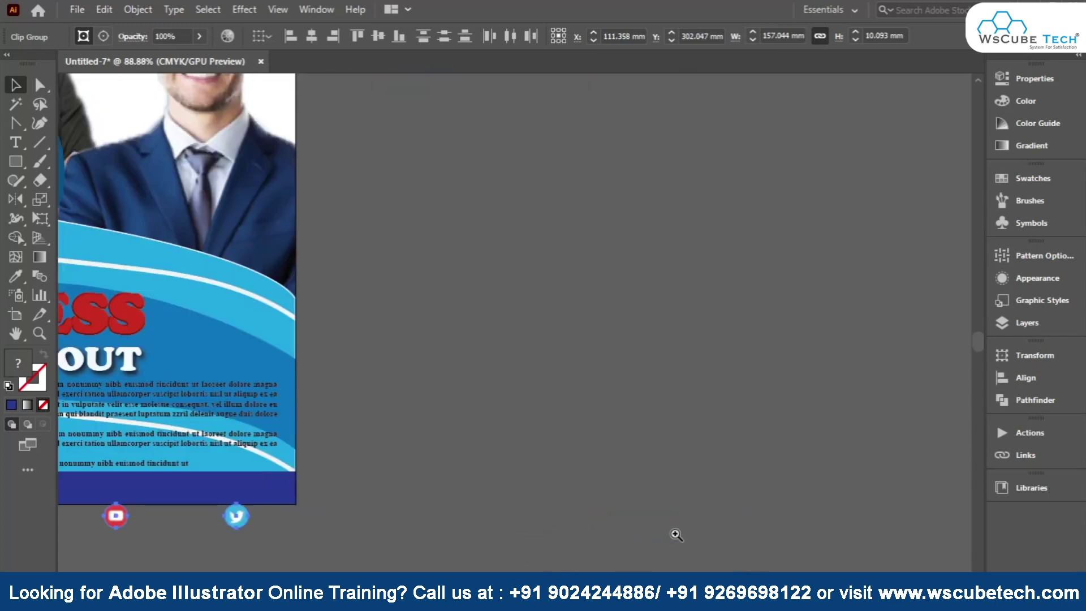
scroll(429, 446, down, 4)
scroll(428, 446, left, 8)
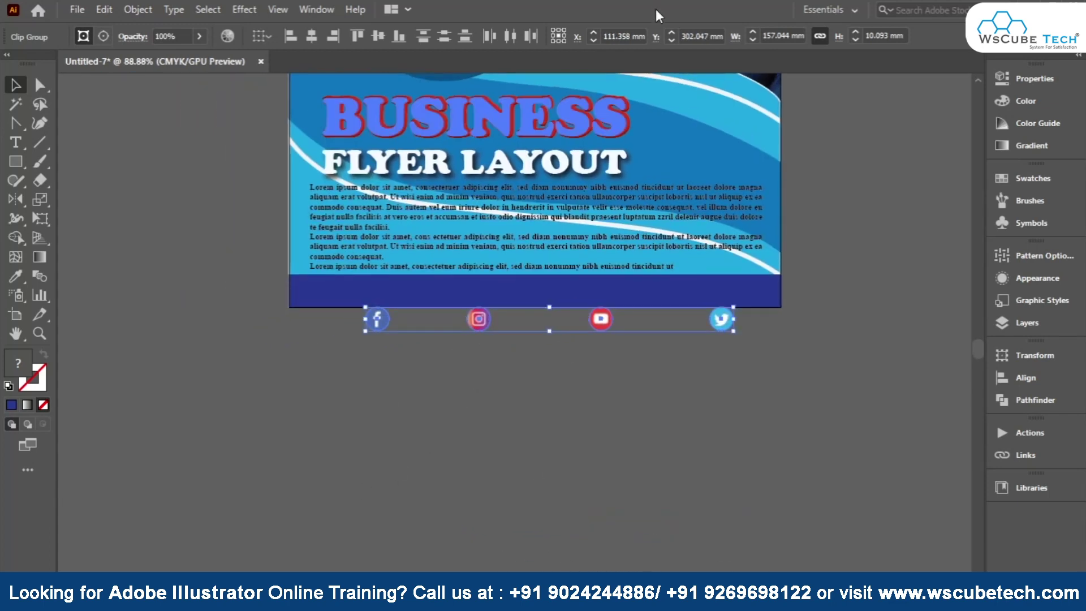
click(375, 36)
drag(475, 325, 436, 314)
click(479, 345)
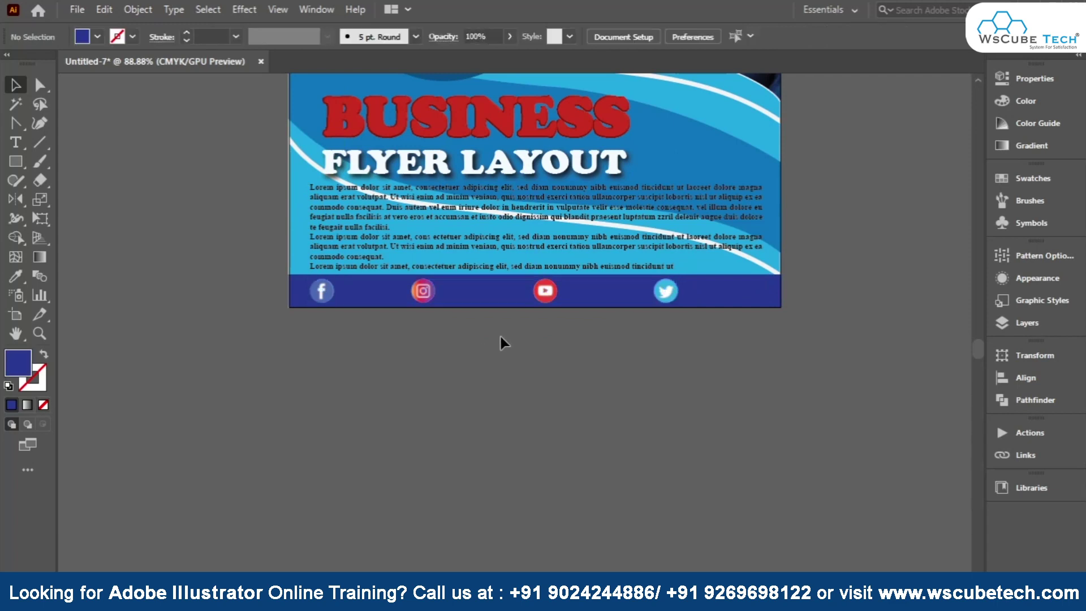
- Create a new text label reading facebook.com
scroll(500, 333, up, 2)
scroll(520, 440, up, 5)
scroll(407, 339, up, 2)
scroll(258, 306, up, 2)
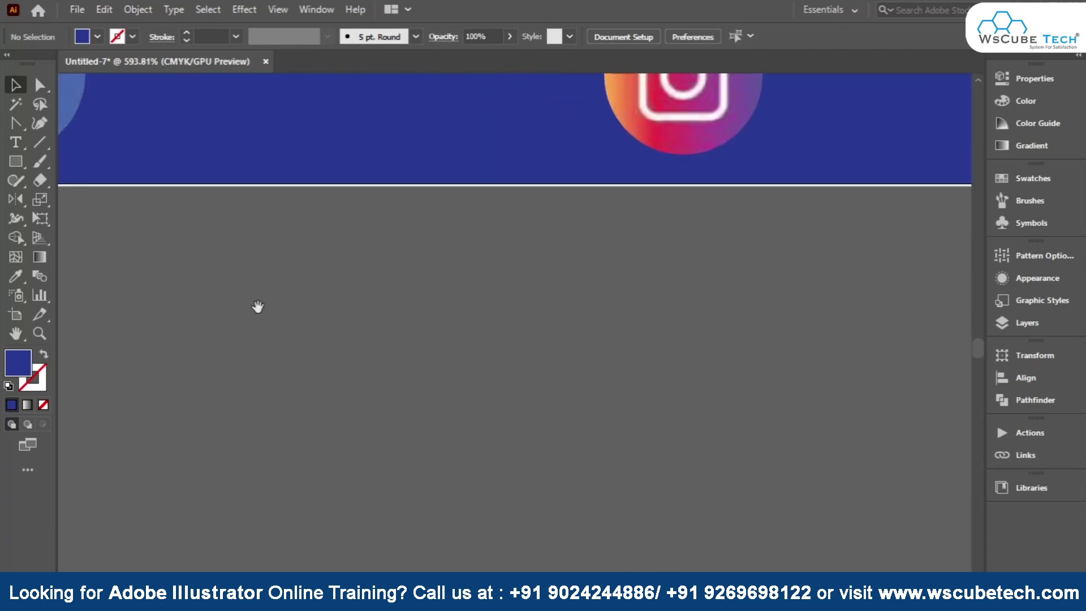
scroll(400, 400, up, 2)
scroll(400, 400, up, 1)
click(20, 146)
click(253, 393)
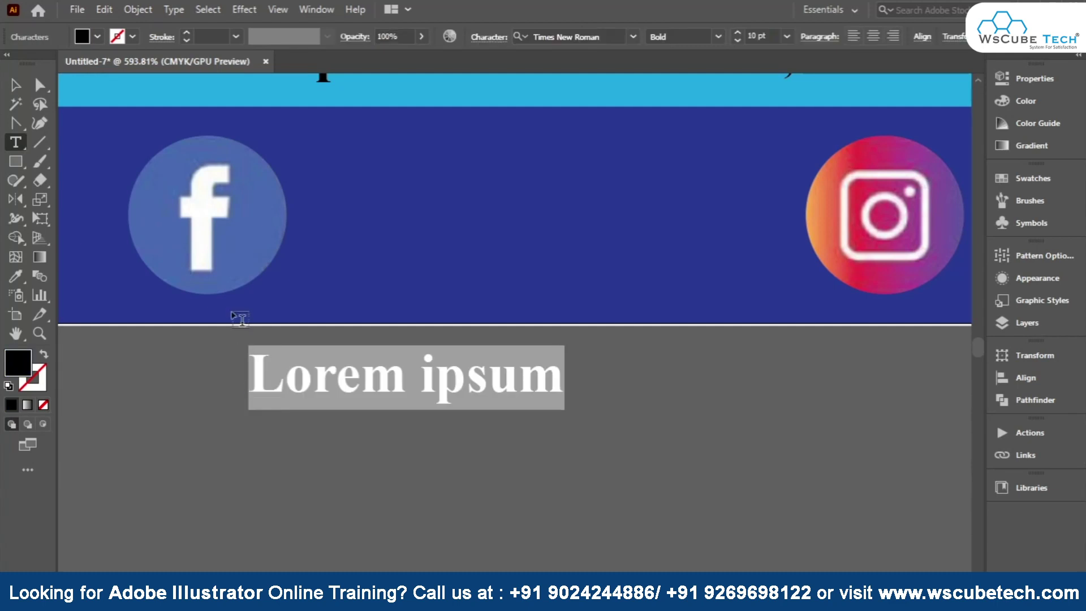
text(FACE)
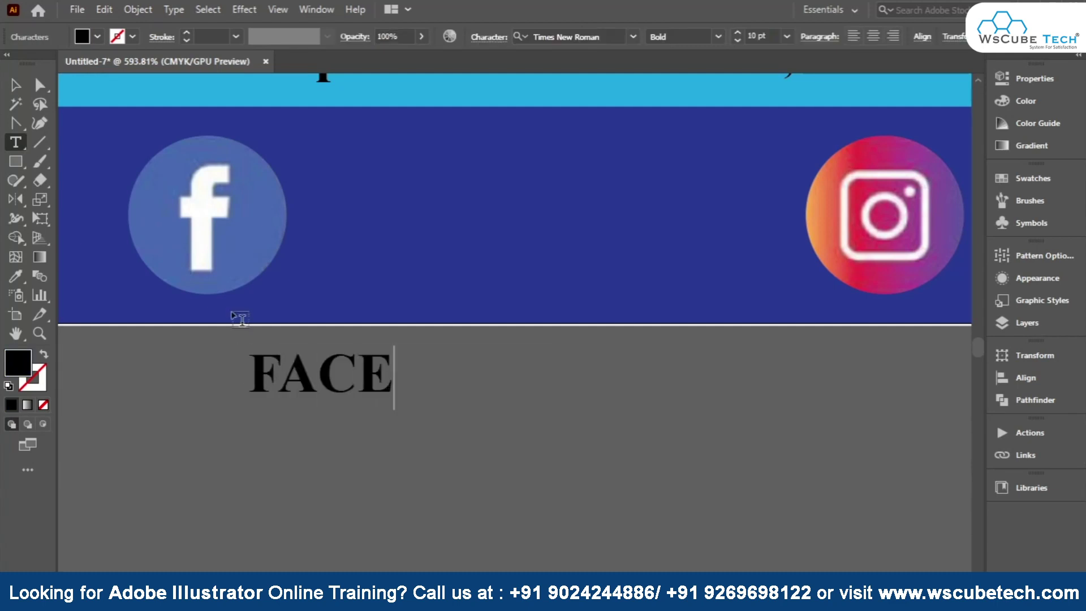
key(BackSpace)
key(BackSpace)
key(BackSpace)
text(facebool)
key(BackSpace)
text(k)
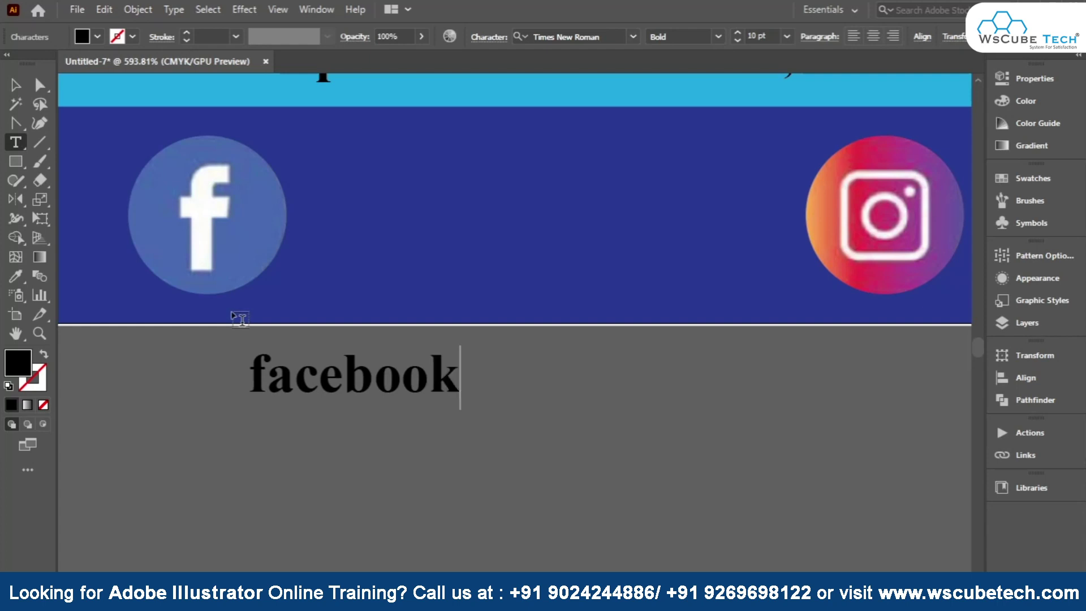
text(.com)
click(15, 84)
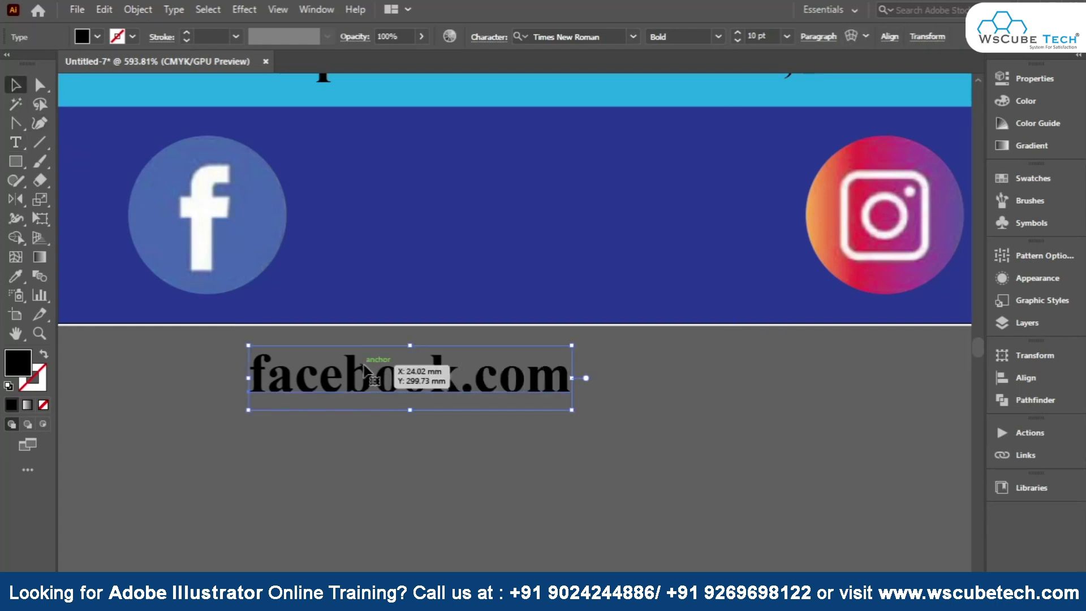
- Place the facebook.com label beside the Facebook icon in white, with a copy beside Instagram
drag(365, 369, 422, 200)
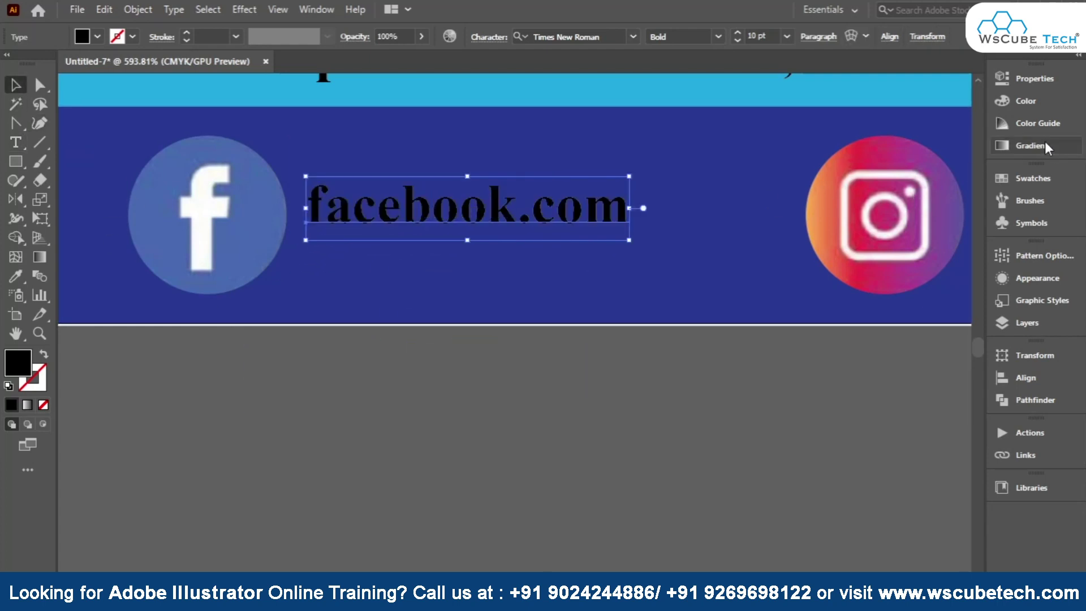
click(1024, 178)
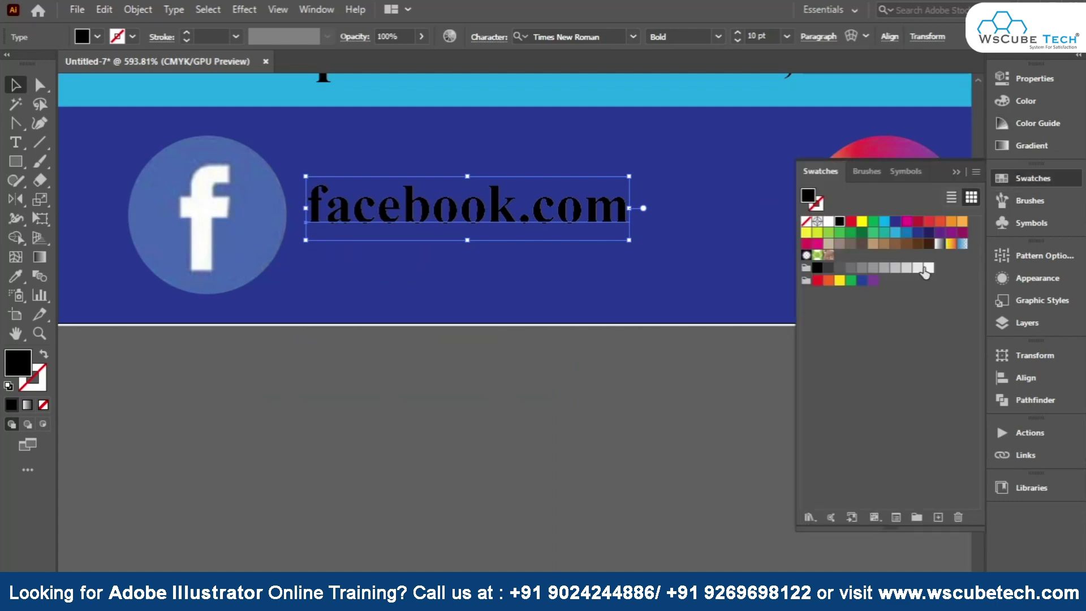
click(928, 267)
click(439, 386)
key(ctrl+minus)
key(ctrl+minus)
key(ctrl+minus)
drag(390, 390, 214, 388)
drag(240, 288, 469, 289)
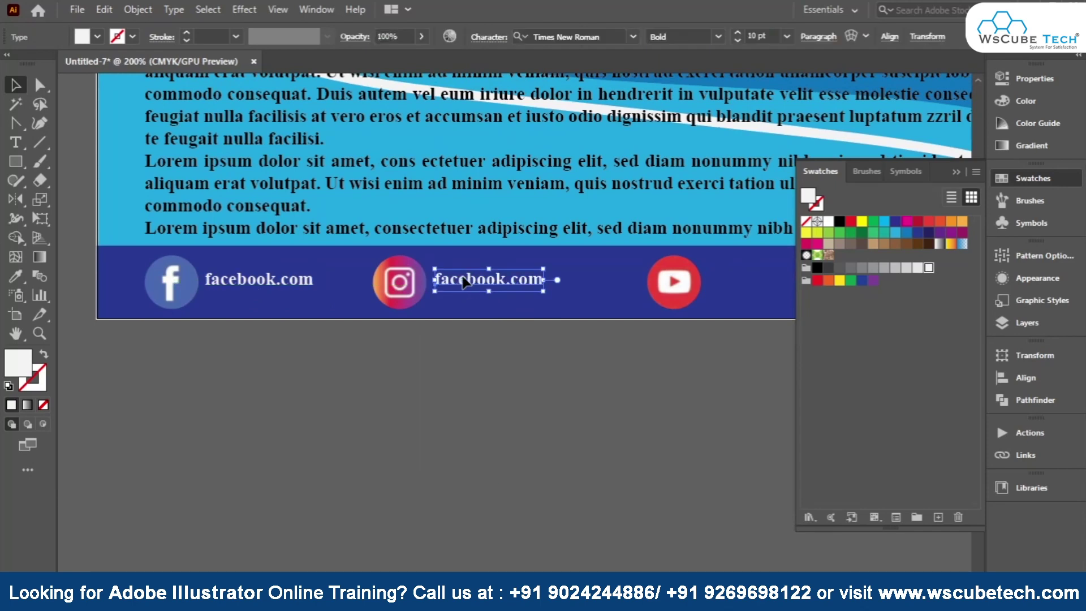
- Change the copied label beside Instagram to read instagram.com
double_click(465, 281)
text(instagram)
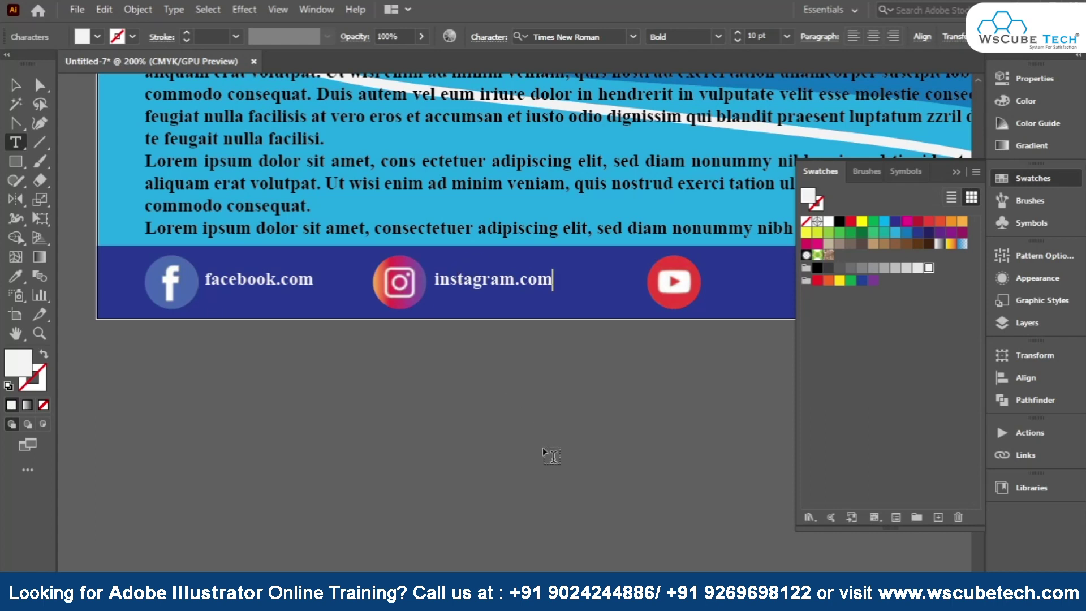
key(Escape)
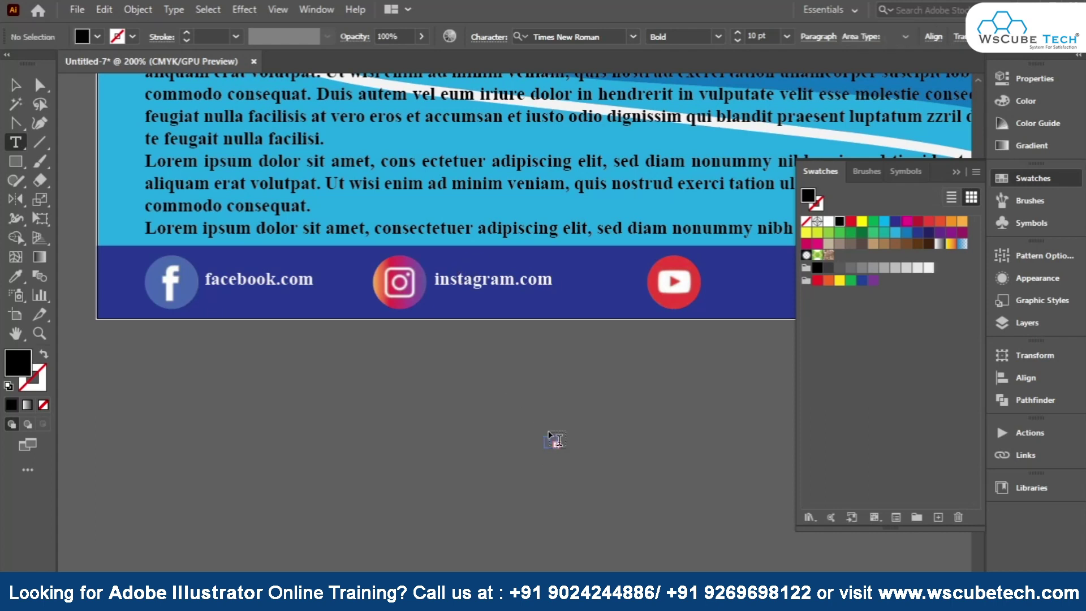
click(15, 85)
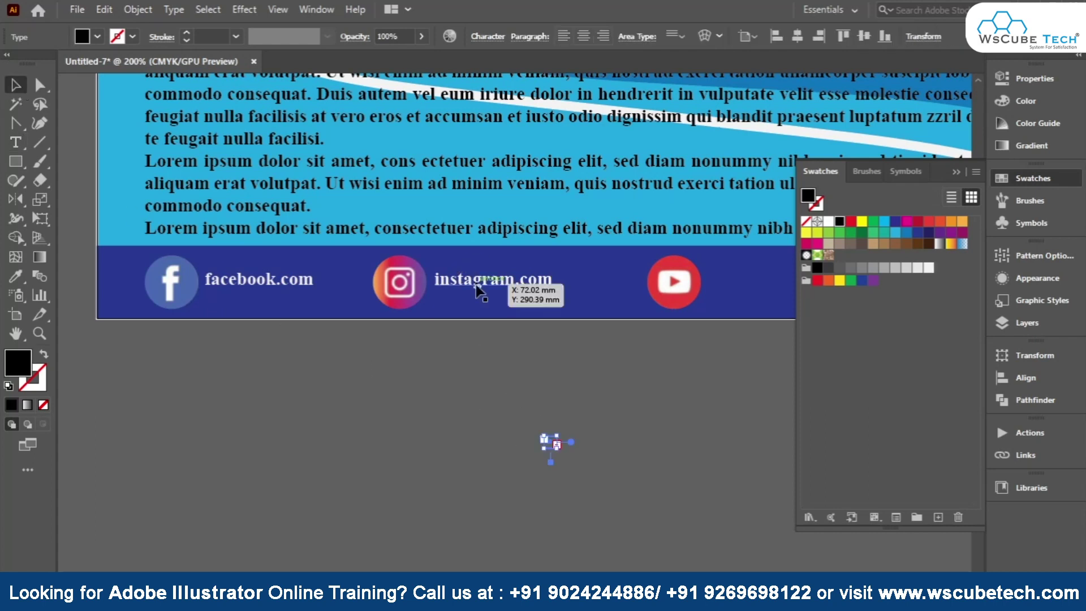
- Copy the label beside the YouTube icon and change it to lowercase youtube.com
drag(468, 292, 743, 285)
drag(678, 412, 364, 394)
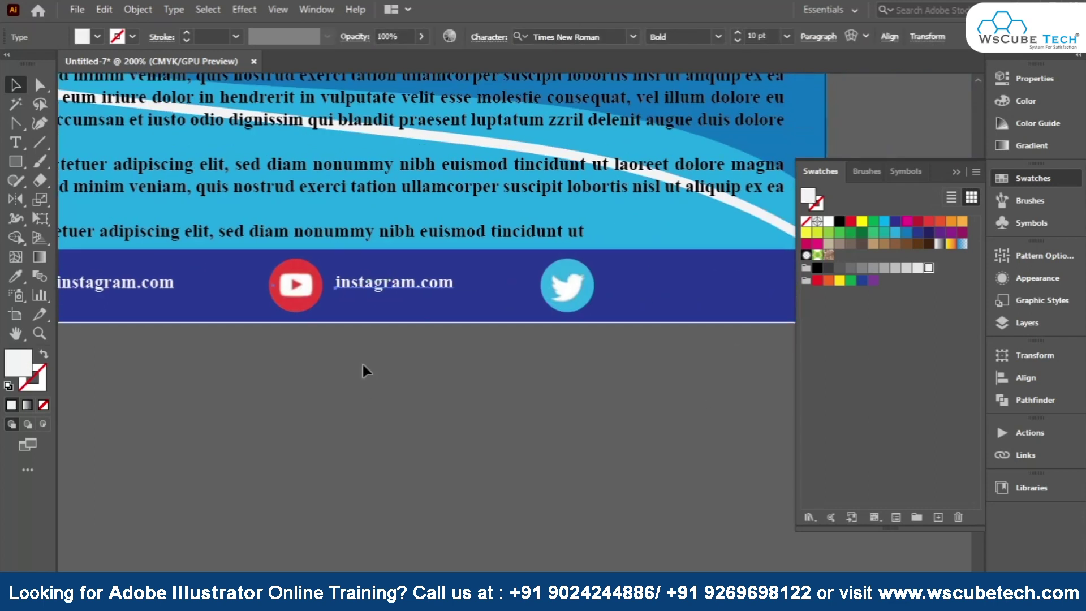
double_click(368, 288)
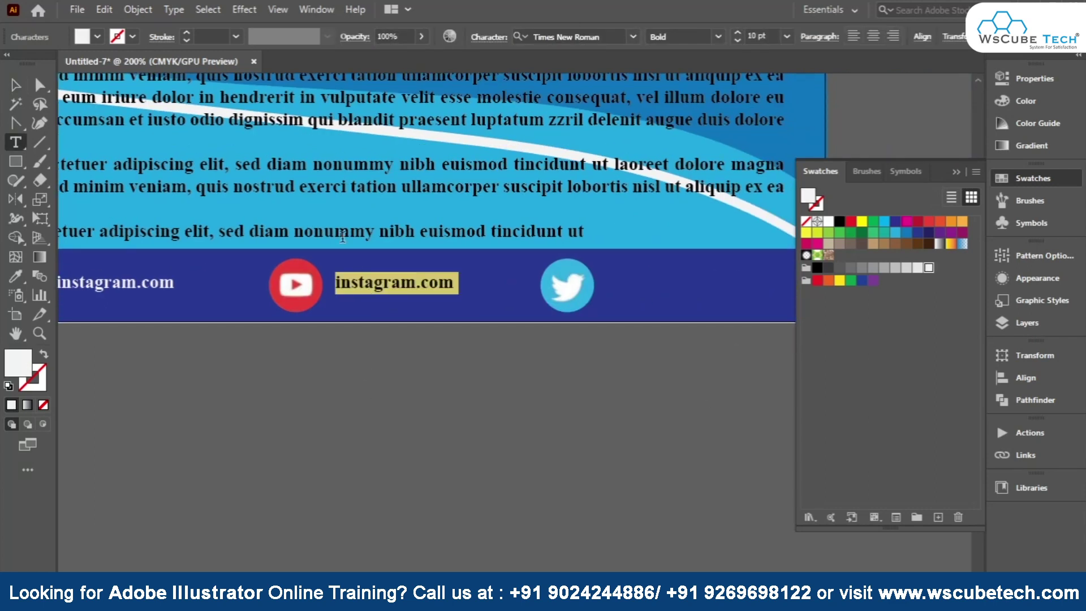
text(Youtube)
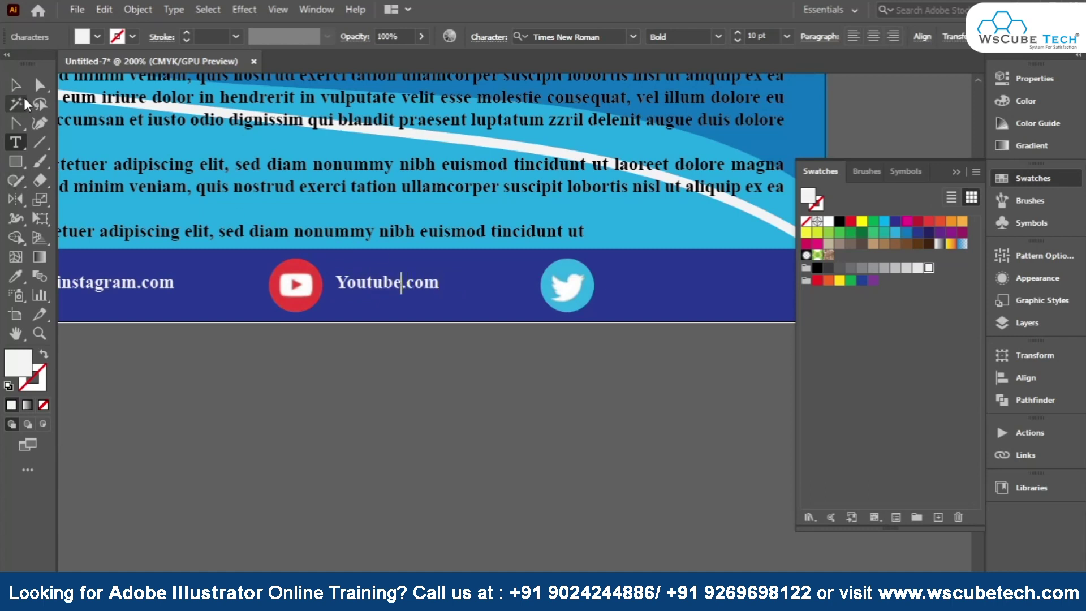
key(Home)
key(shift+Right)
text(y)
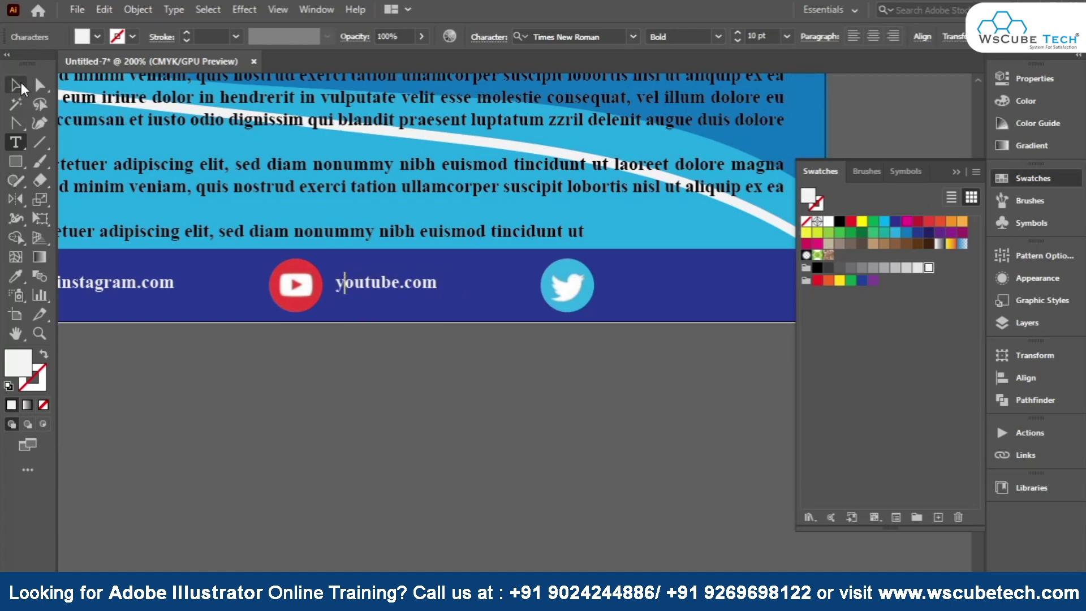
click(16, 85)
- Add a twitter.com label copy beside the Twitter icon, then fit the whole flyer in view
drag(362, 289, 633, 299)
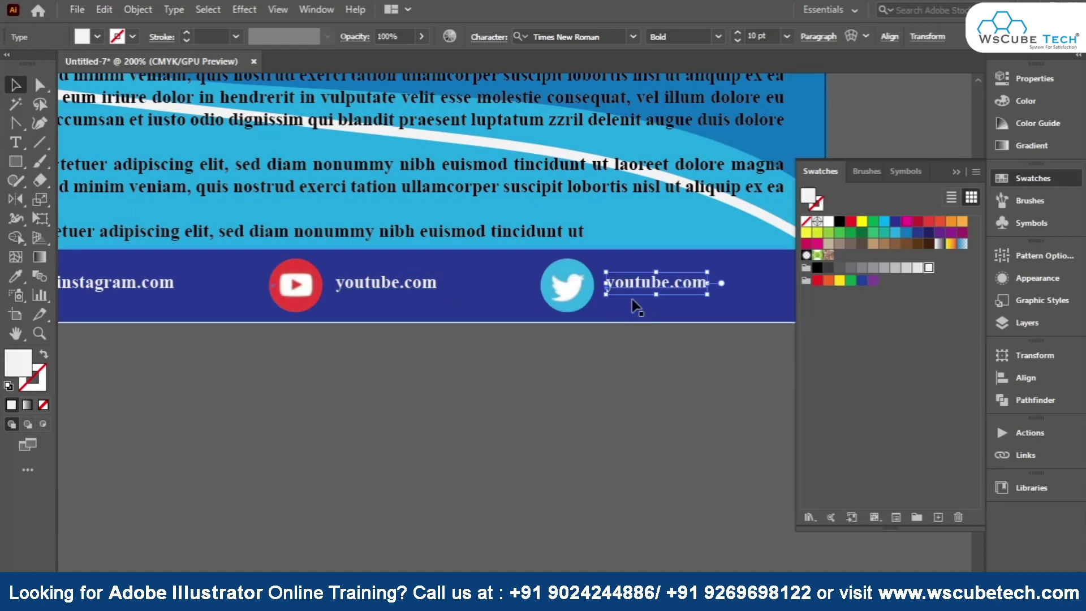
double_click(632, 286)
text(twitter.com)
click(16, 84)
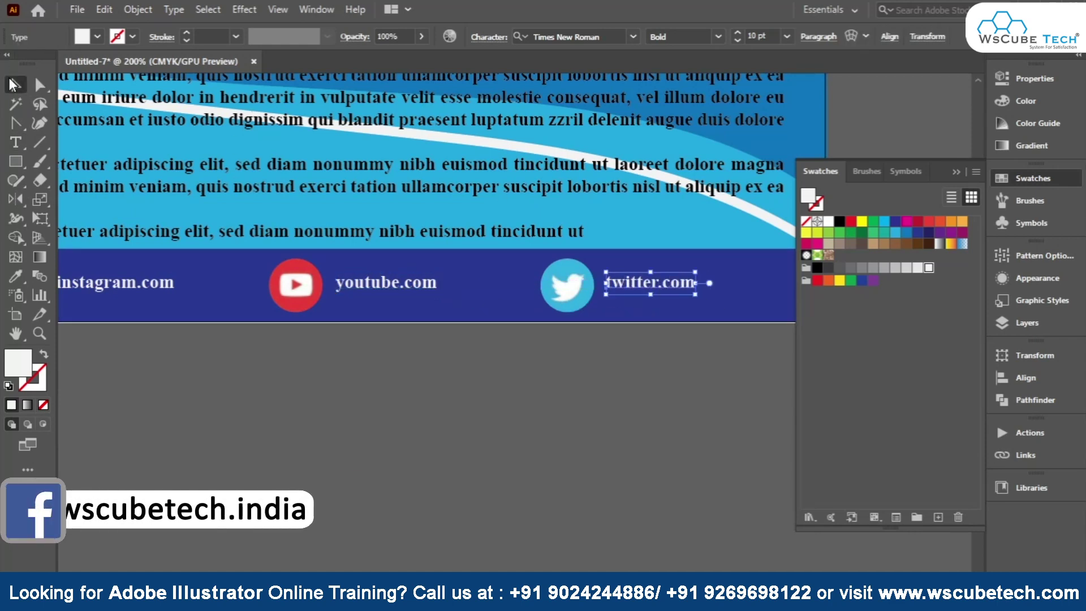
key(ctrl+0)
click(957, 174)
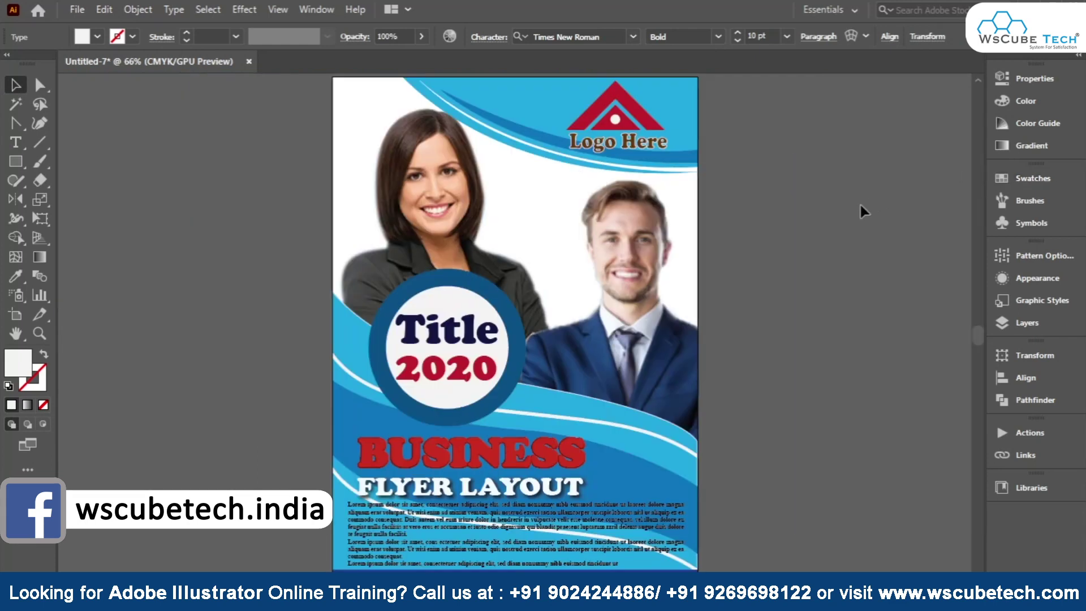
click(860, 204)
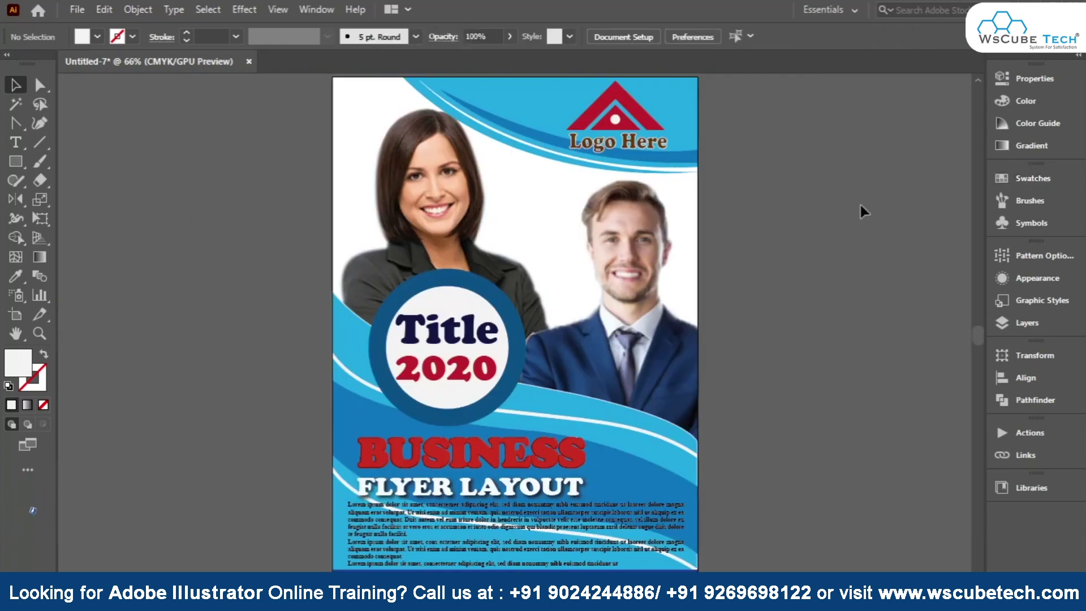